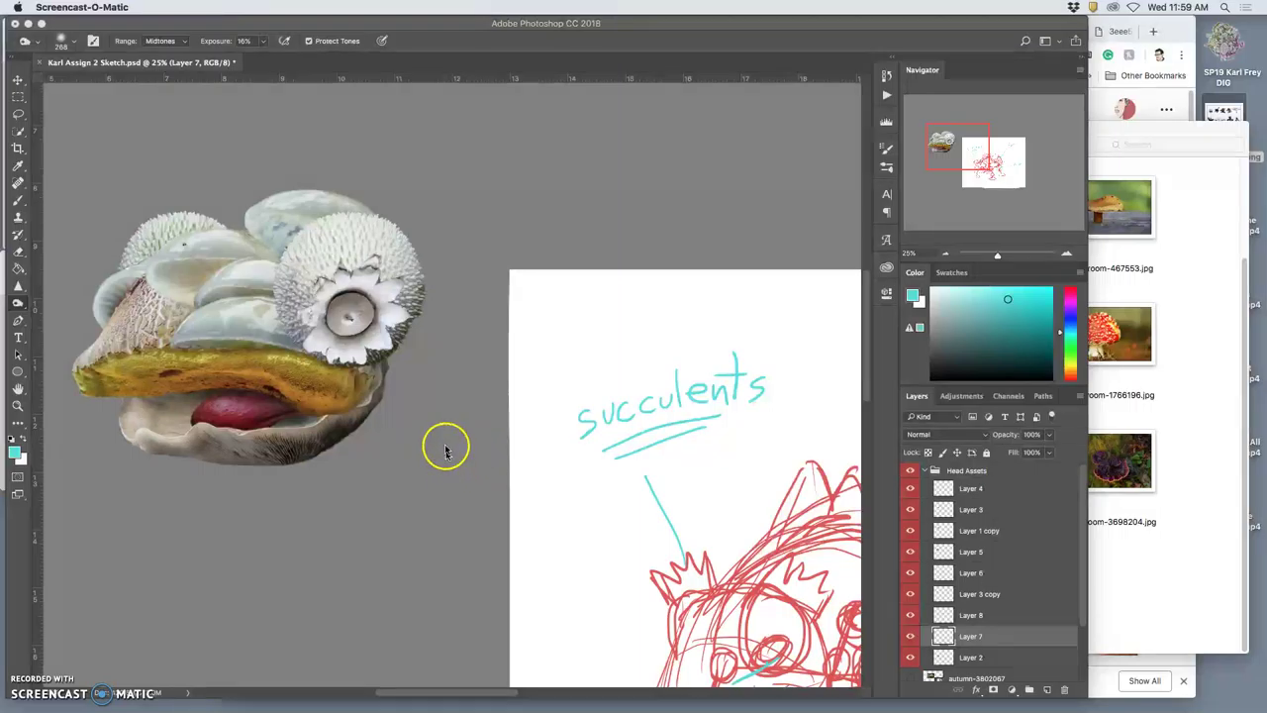
Warp the tongue on Layer 7, lifting its lower edge slightly and adjusting its curve inside the mouth
left_click(911, 638)
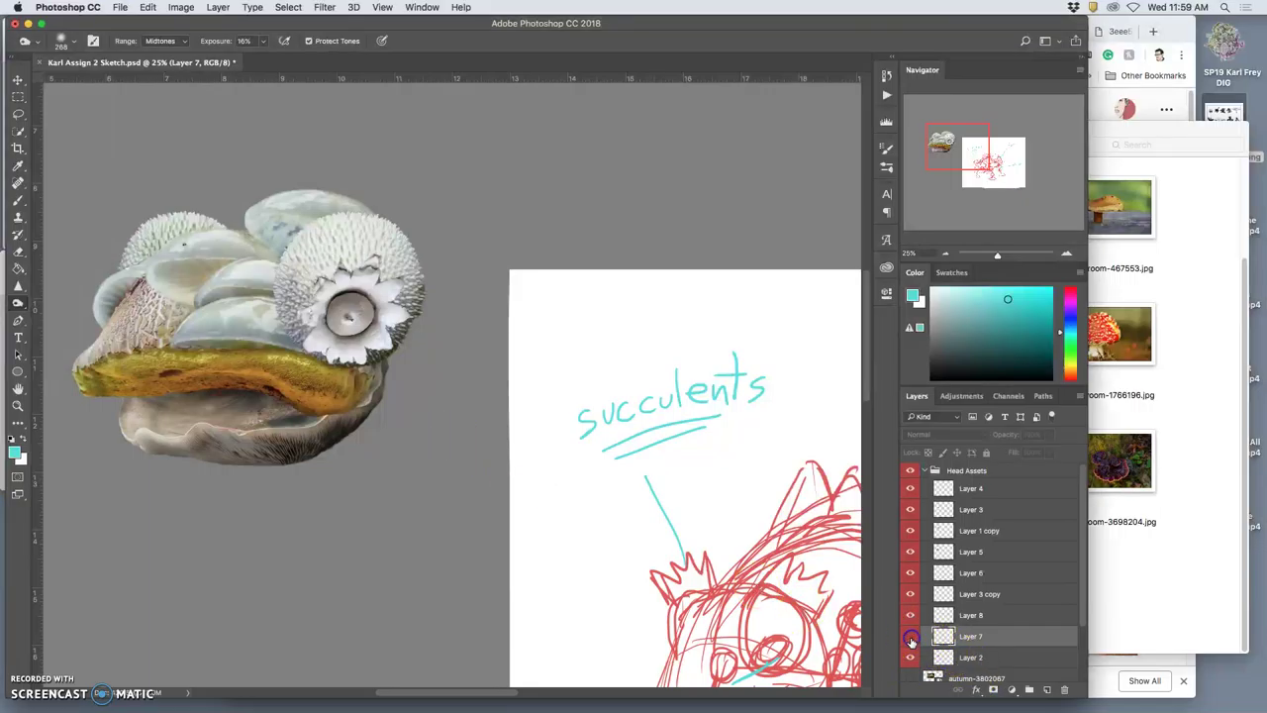
left_click(911, 638)
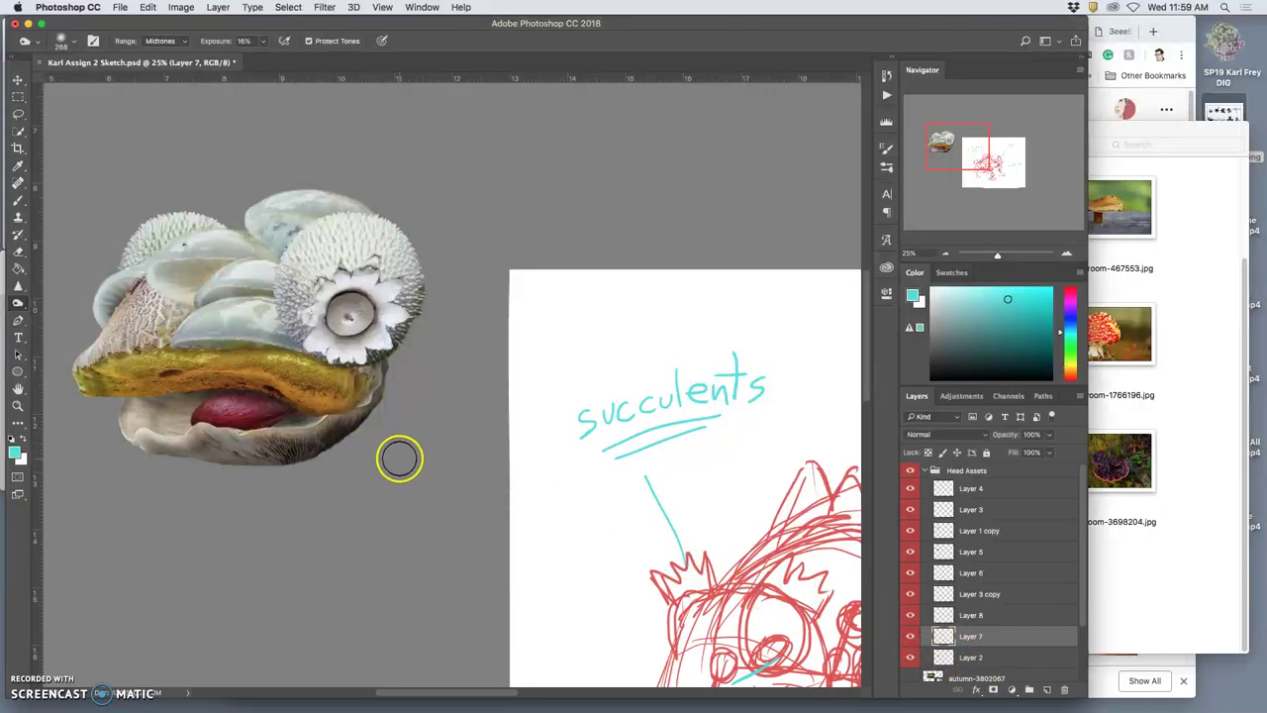
key("ctrl+t")
right_click(311, 391)
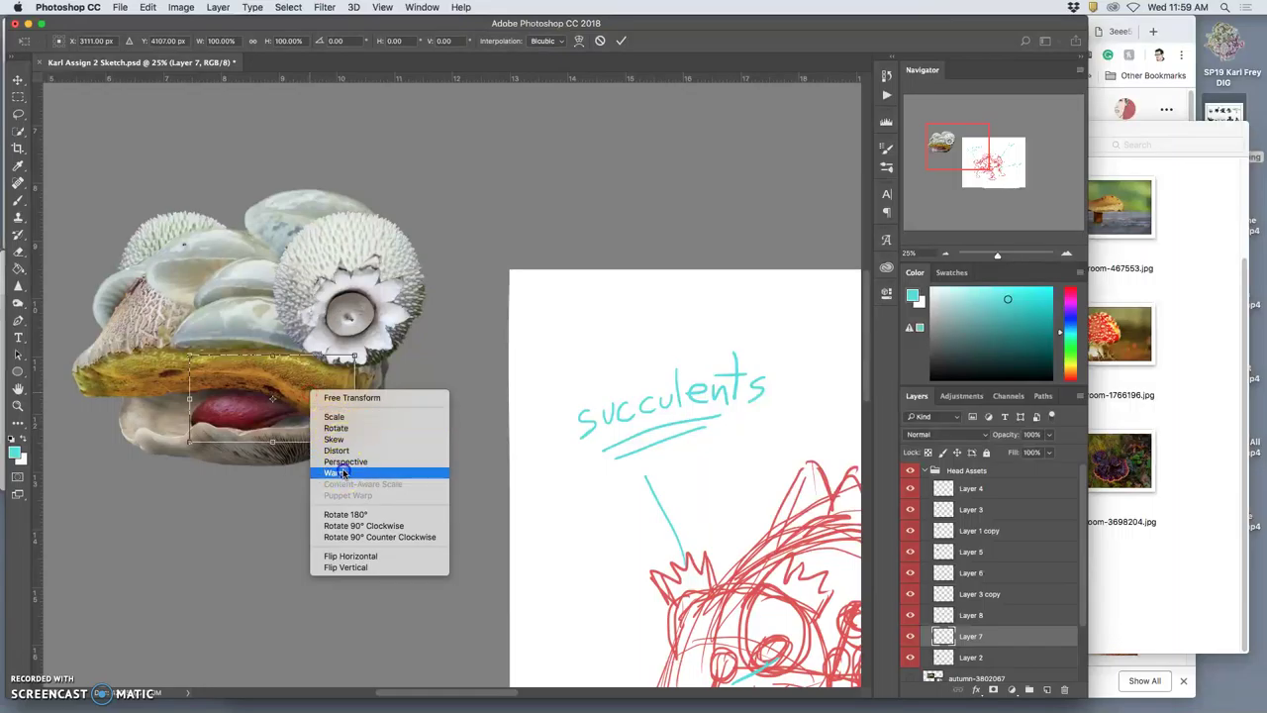
left_click(334, 473)
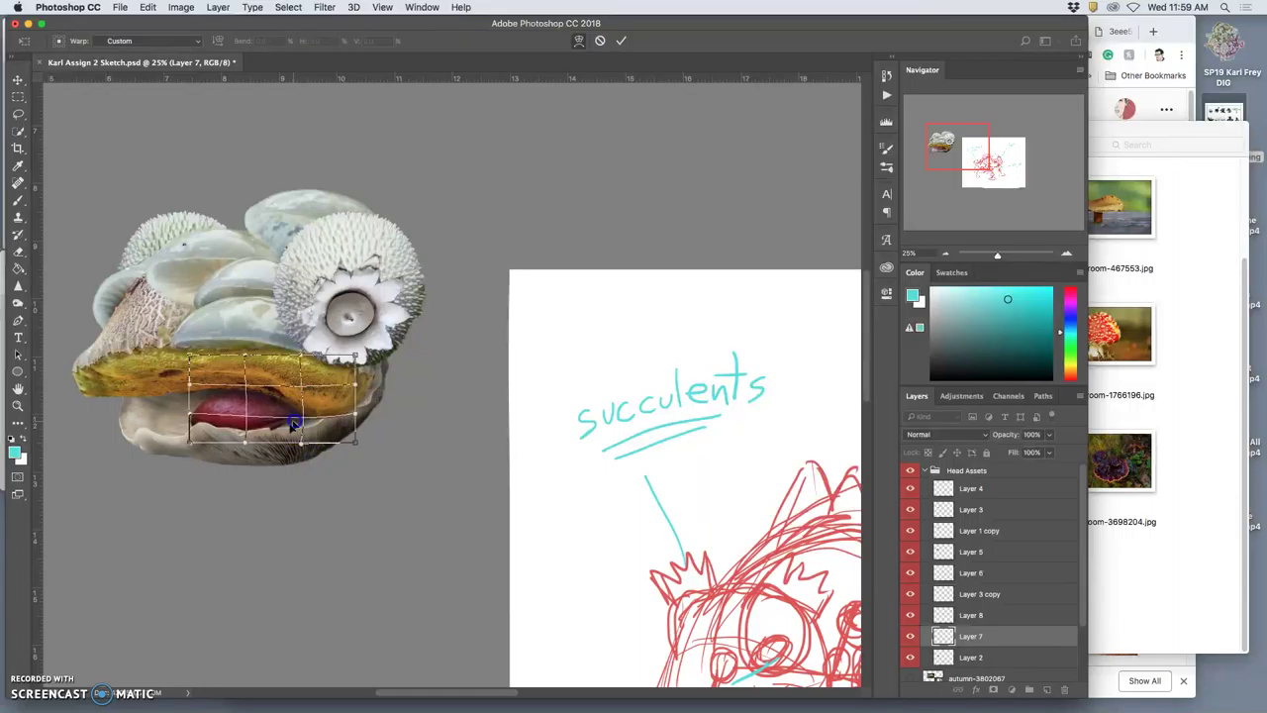
mouse_move(262, 442)
left_mouse_down()
mouse_move(293, 413)
mouse_move(251, 432)
left_mouse_up()
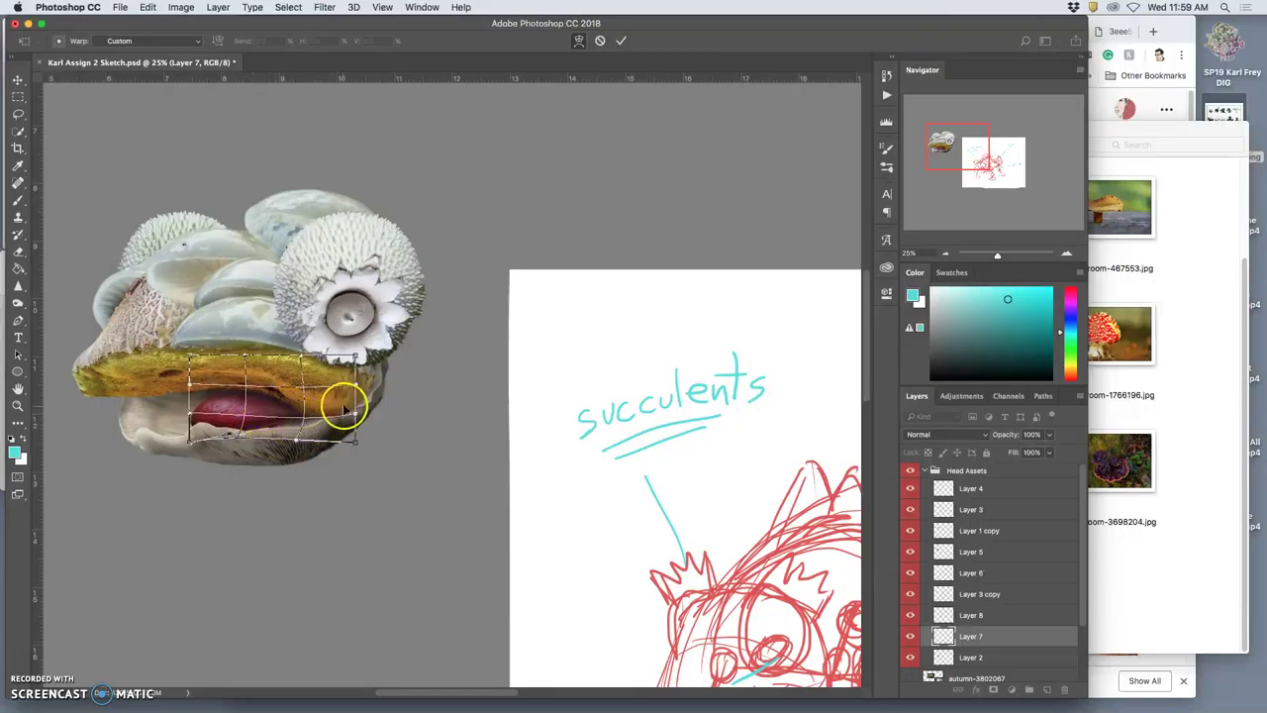
left_click_drag(344, 403, 343, 401)
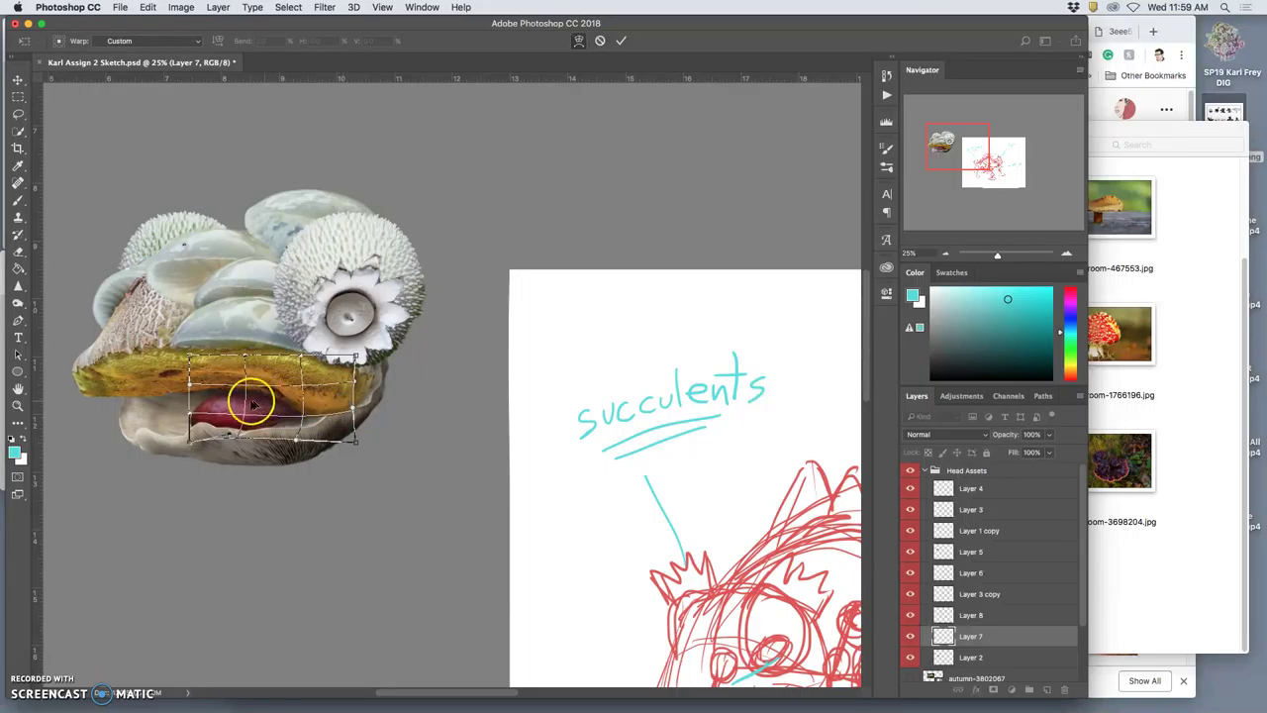
left_click_drag(245, 402, 242, 405)
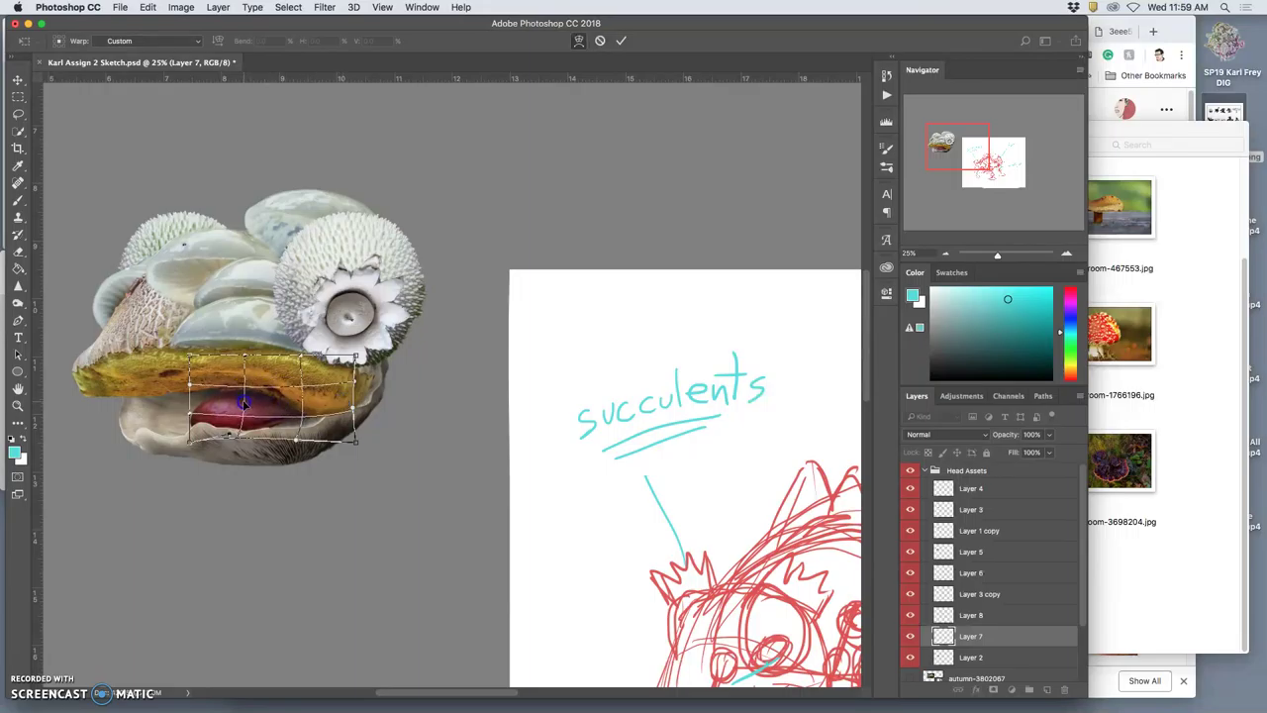
key("Return")
key("o")
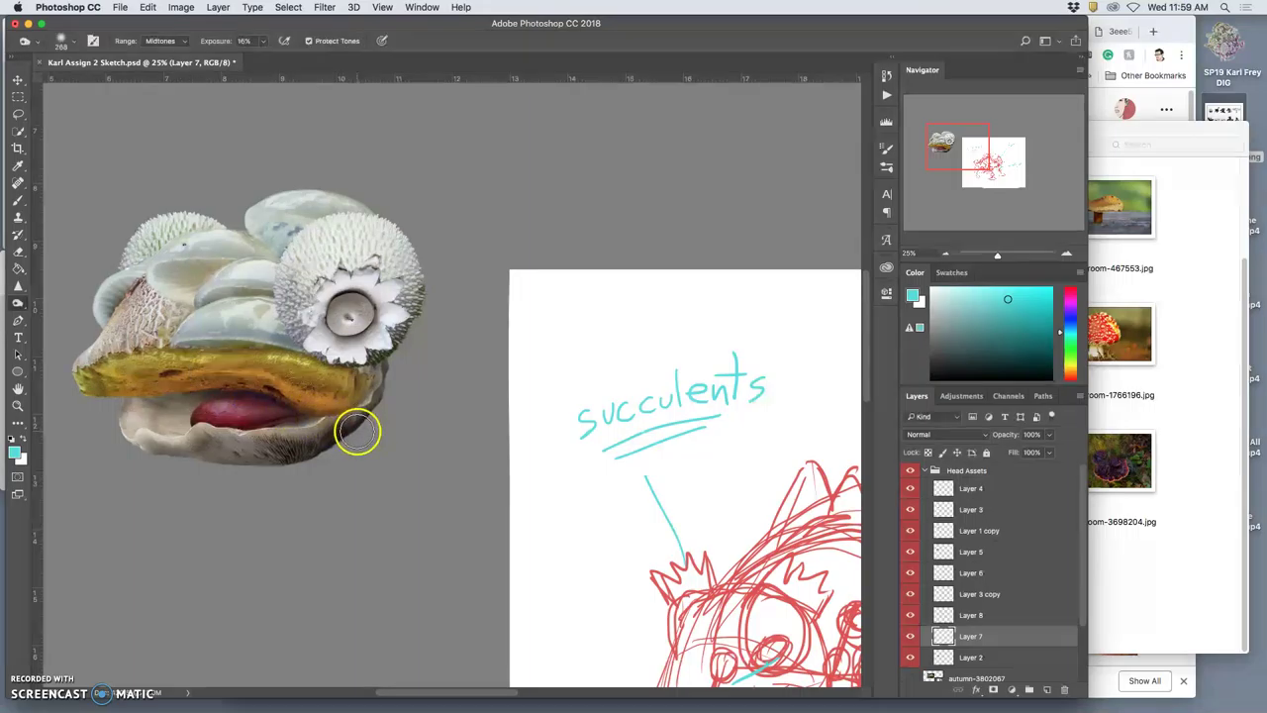
Nudge the tongue slightly towards the front of the mouth
key("super+plus")
key("super+plus")
scroll(259, 428, "left", 3)
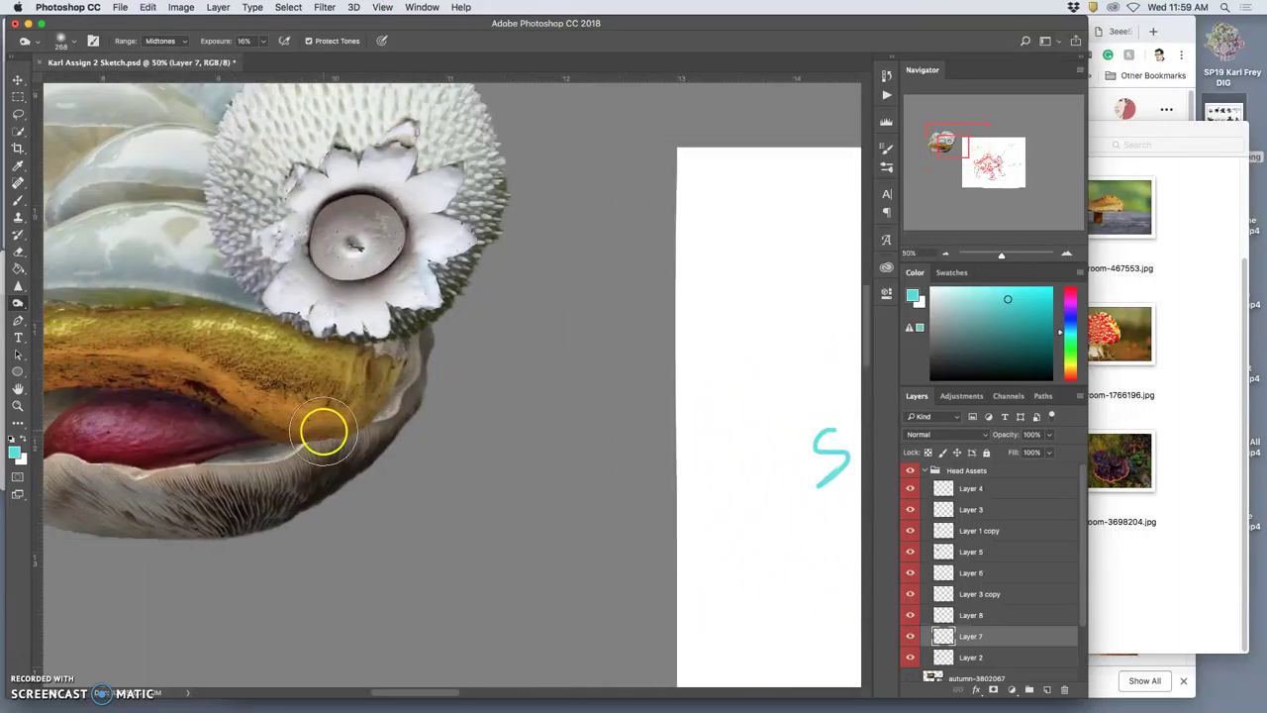
scroll(324, 431, "left", 3)
left_click_drag(325, 433, 339, 432)
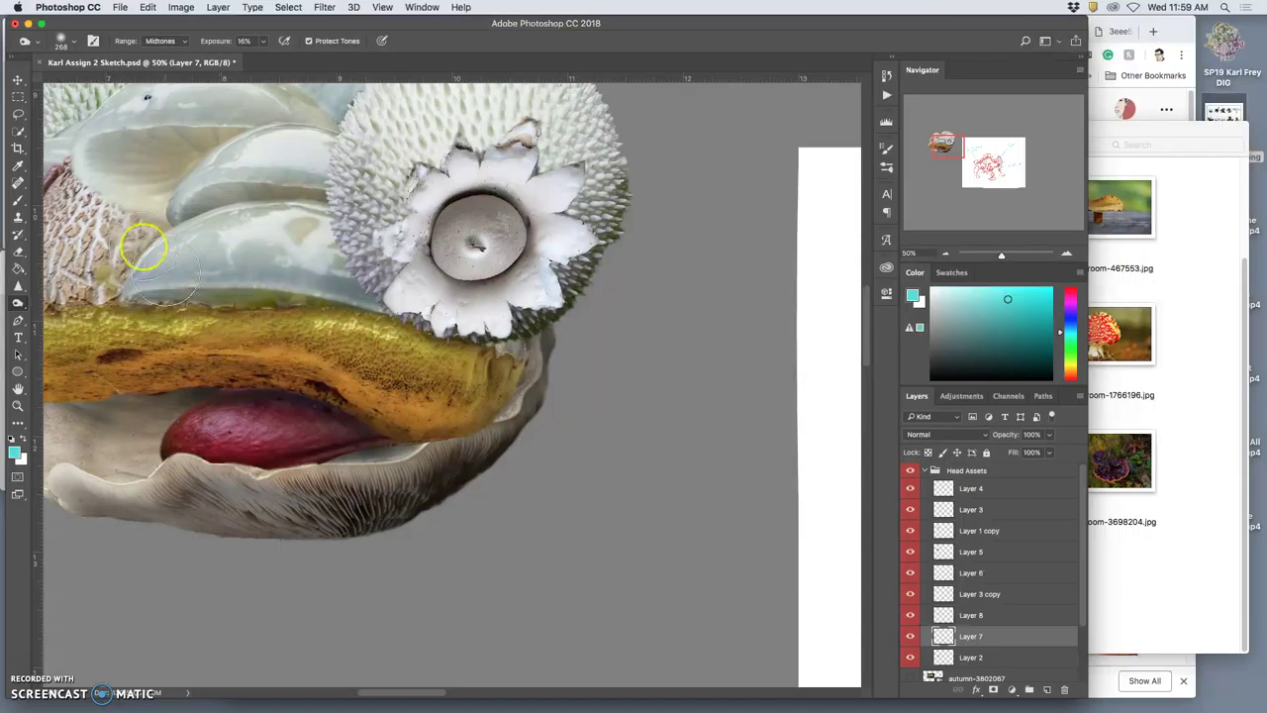
Set the Move tool to auto-select individual layers and select the layer of the eye's centre disc
left_click(17, 80)
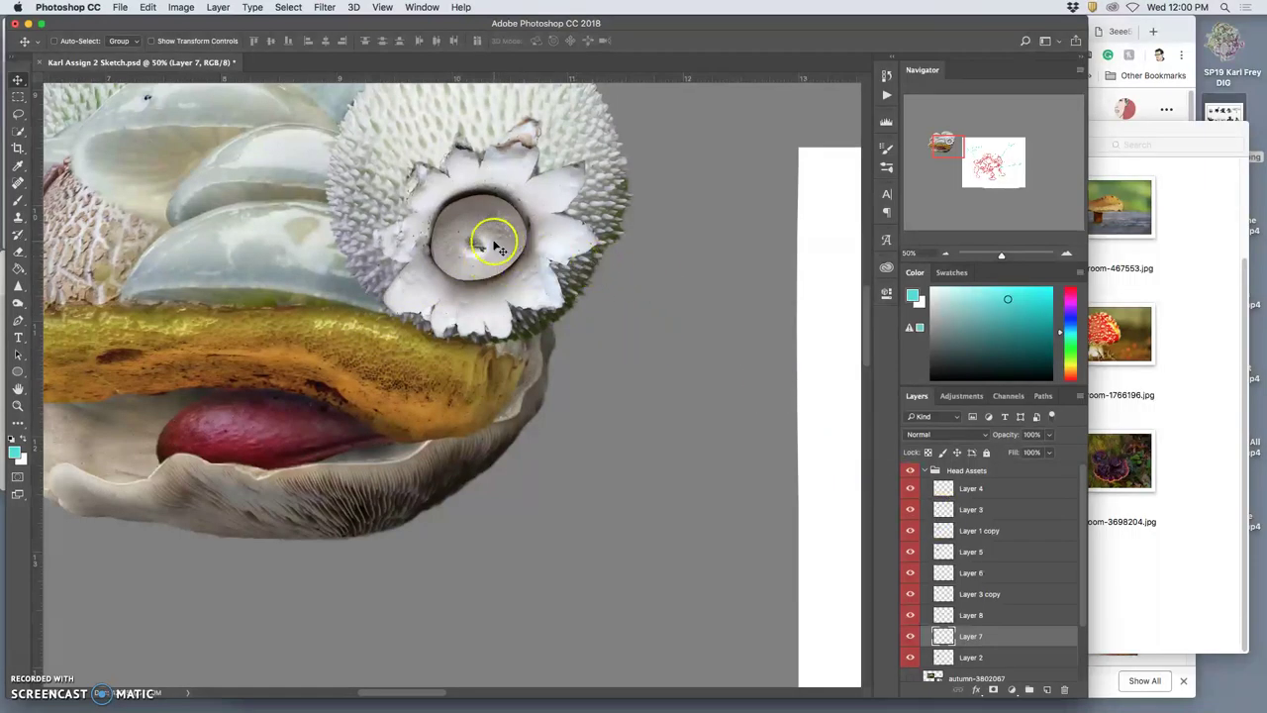
scroll(498, 244, "down", 1)
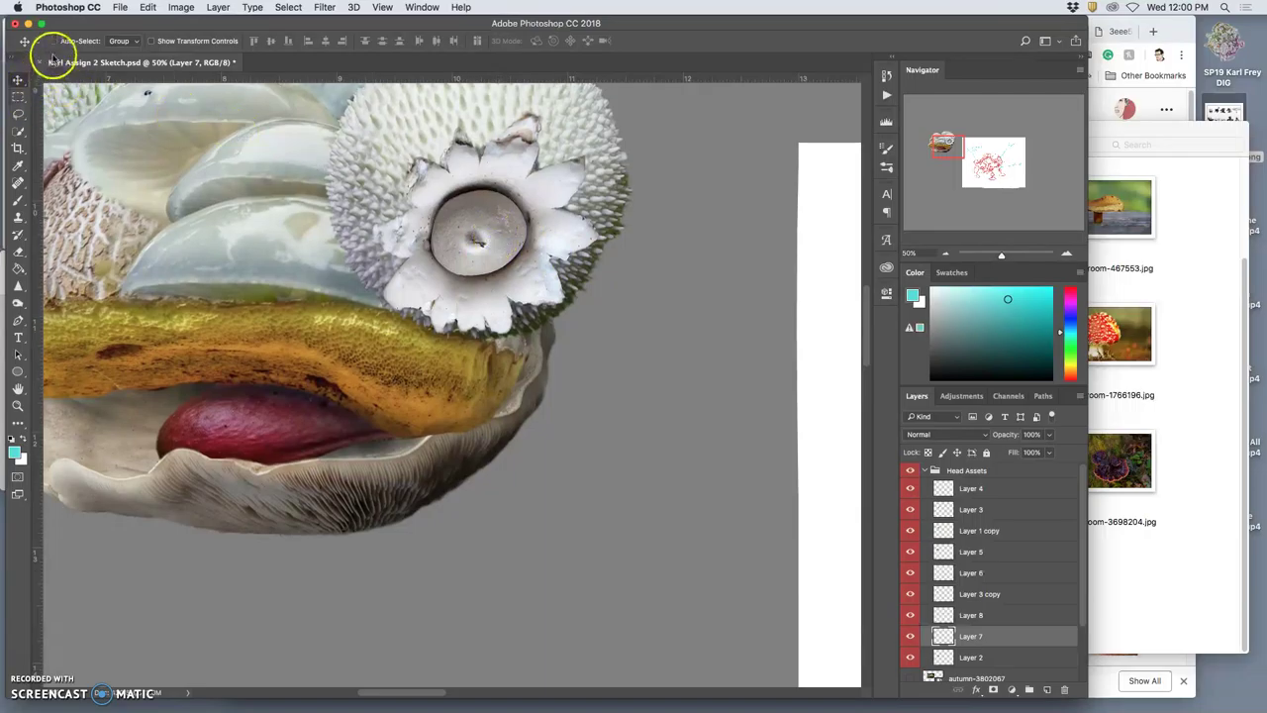
left_click(53, 42)
left_click(119, 41)
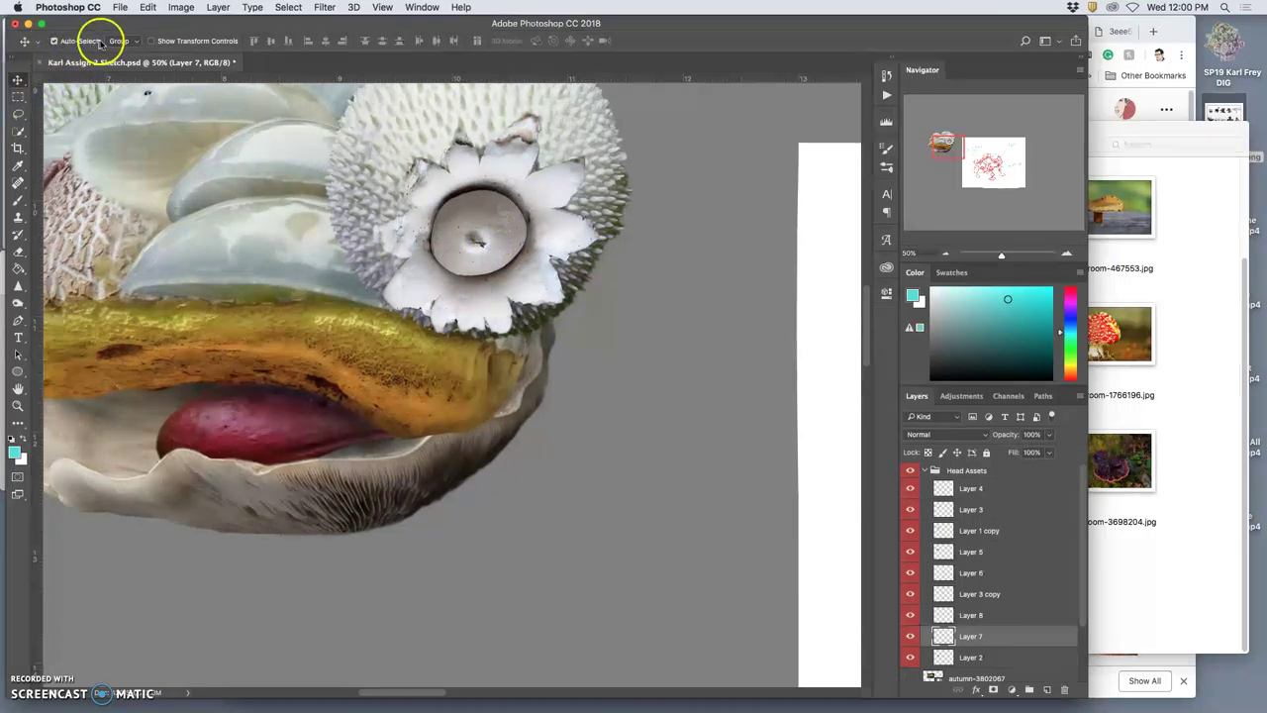
left_click(109, 25)
left_click(461, 208)
left_click(476, 220)
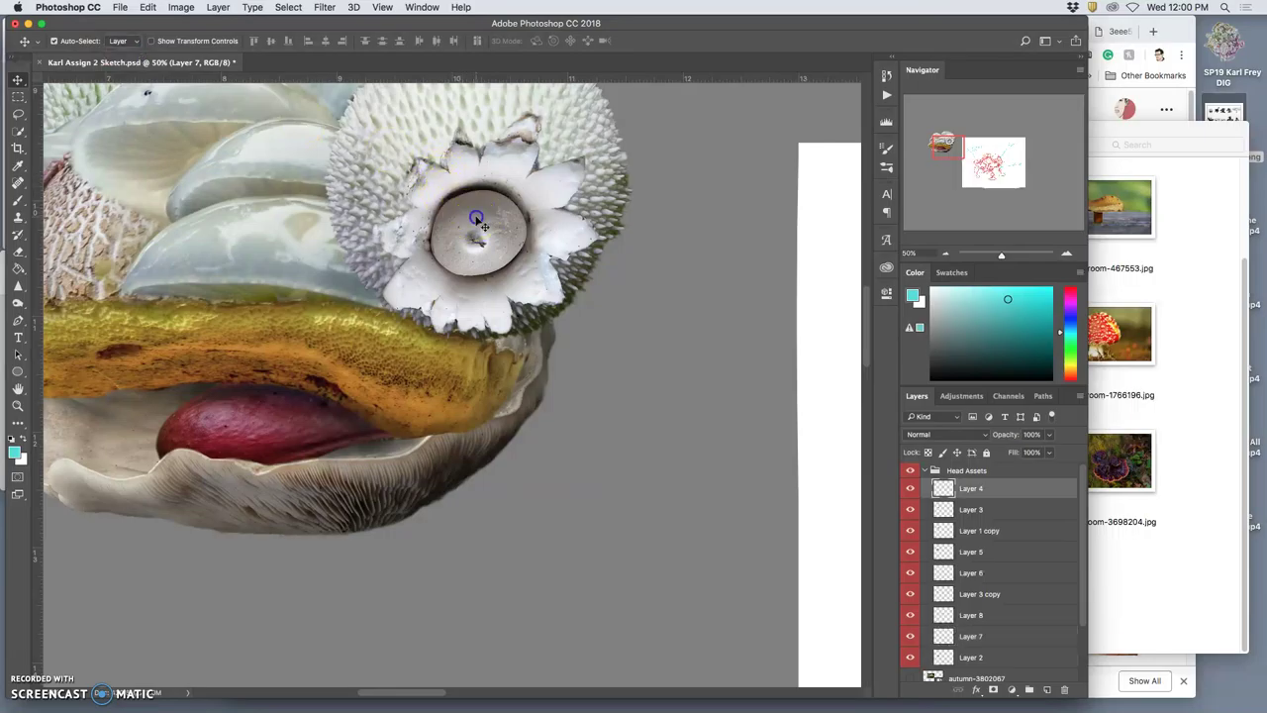
Lasso the eye's centre disc on Layer 4 and copy it to a new layer
left_click(910, 488)
left_click(910, 488)
left_click(18, 115)
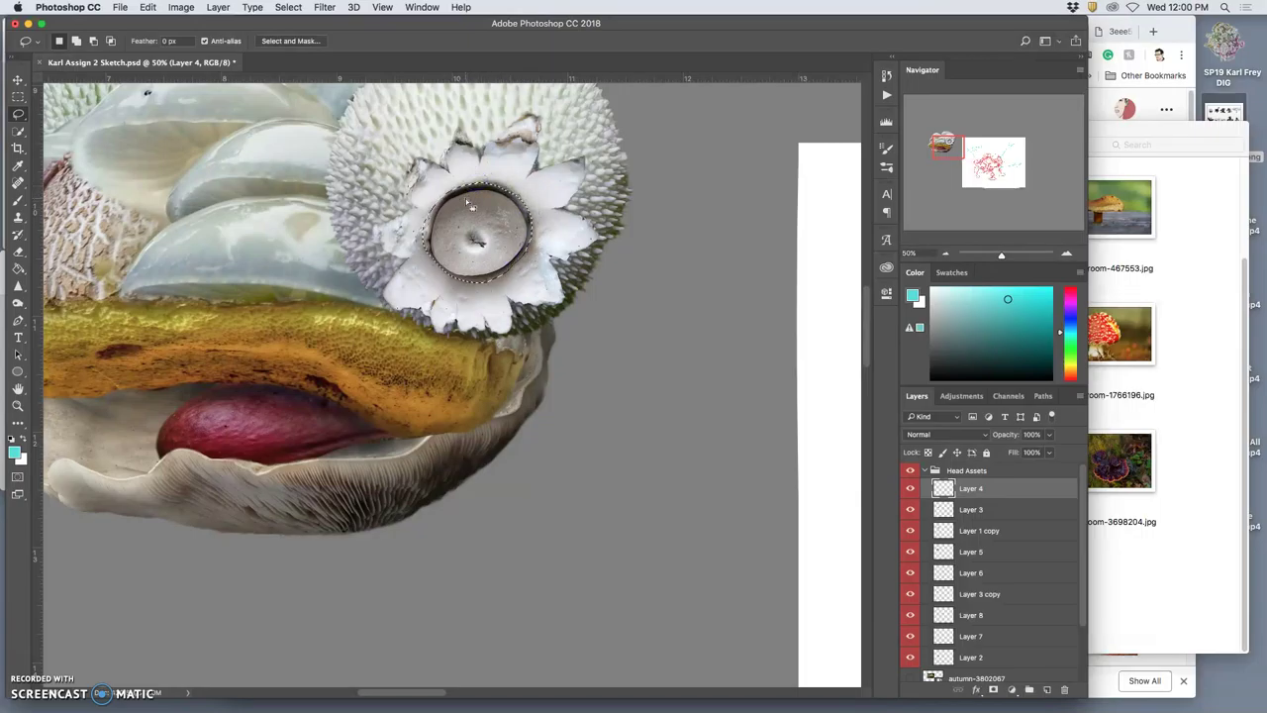
key("super+j")
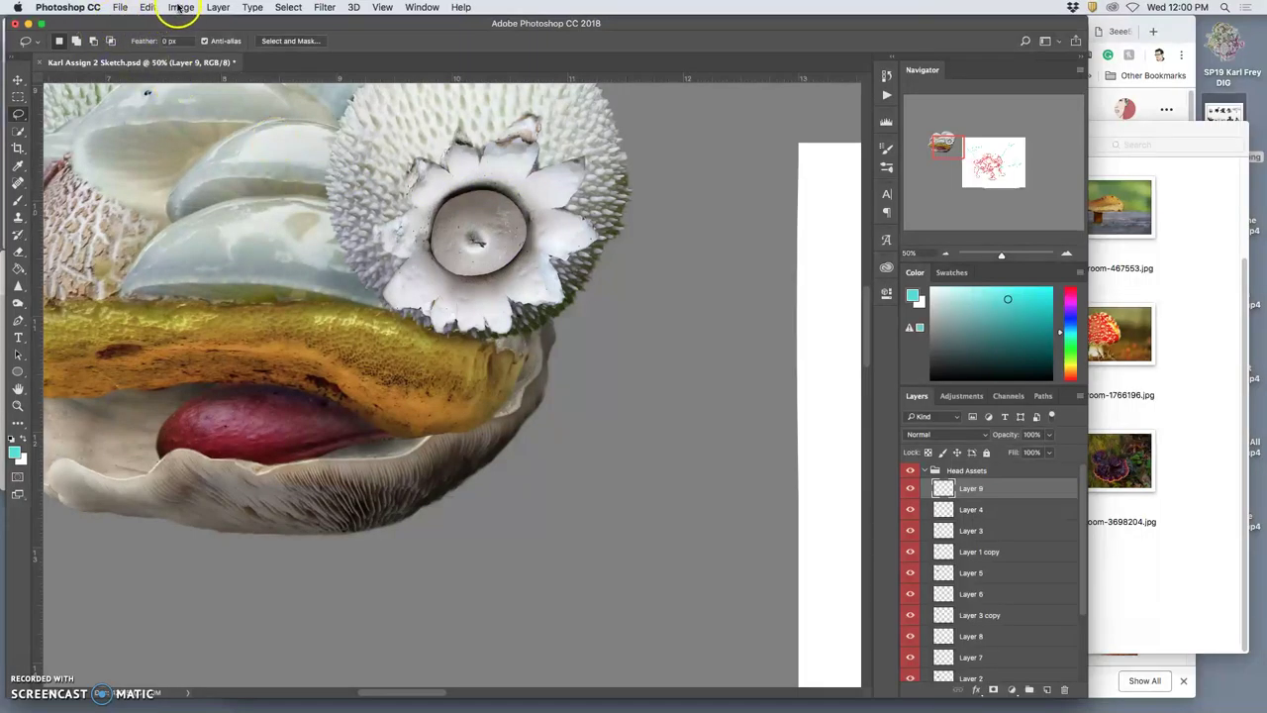
Colorize the copied eye disc with Hue/Saturation, using hue 360, saturation of about 31 and lightness -6
left_click(181, 8)
mouse_move(208, 43)
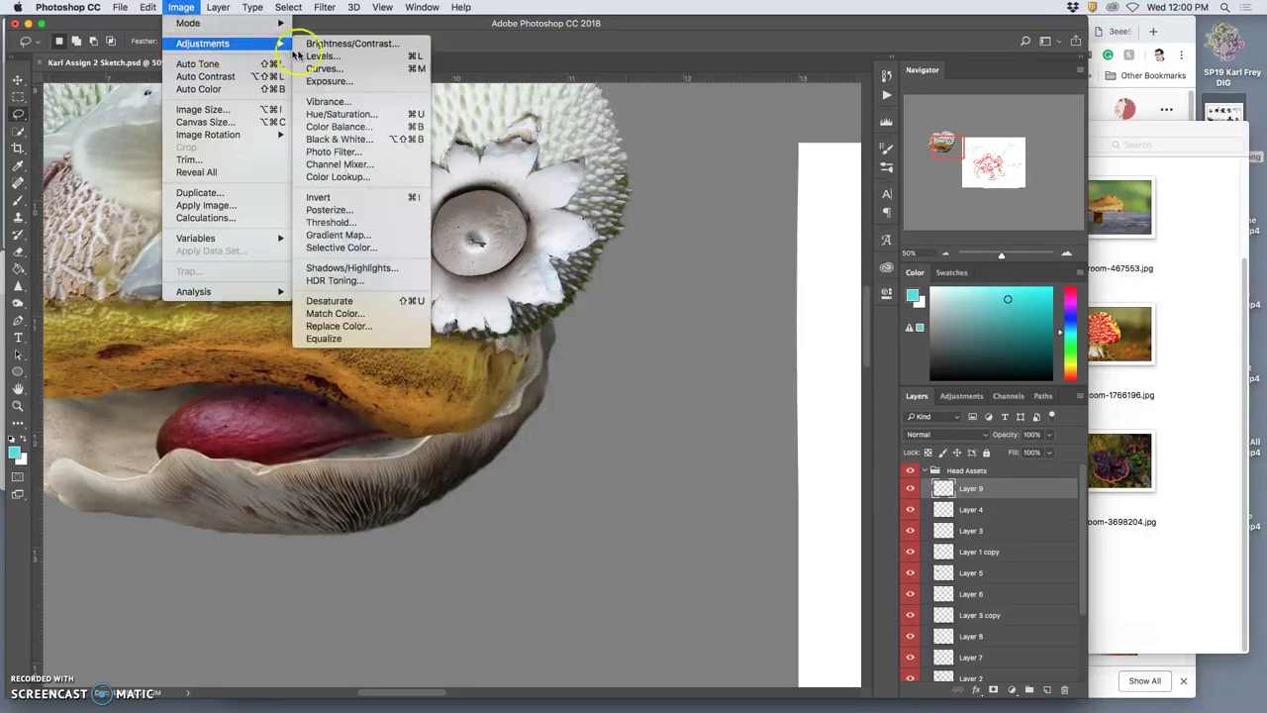
left_click(343, 115)
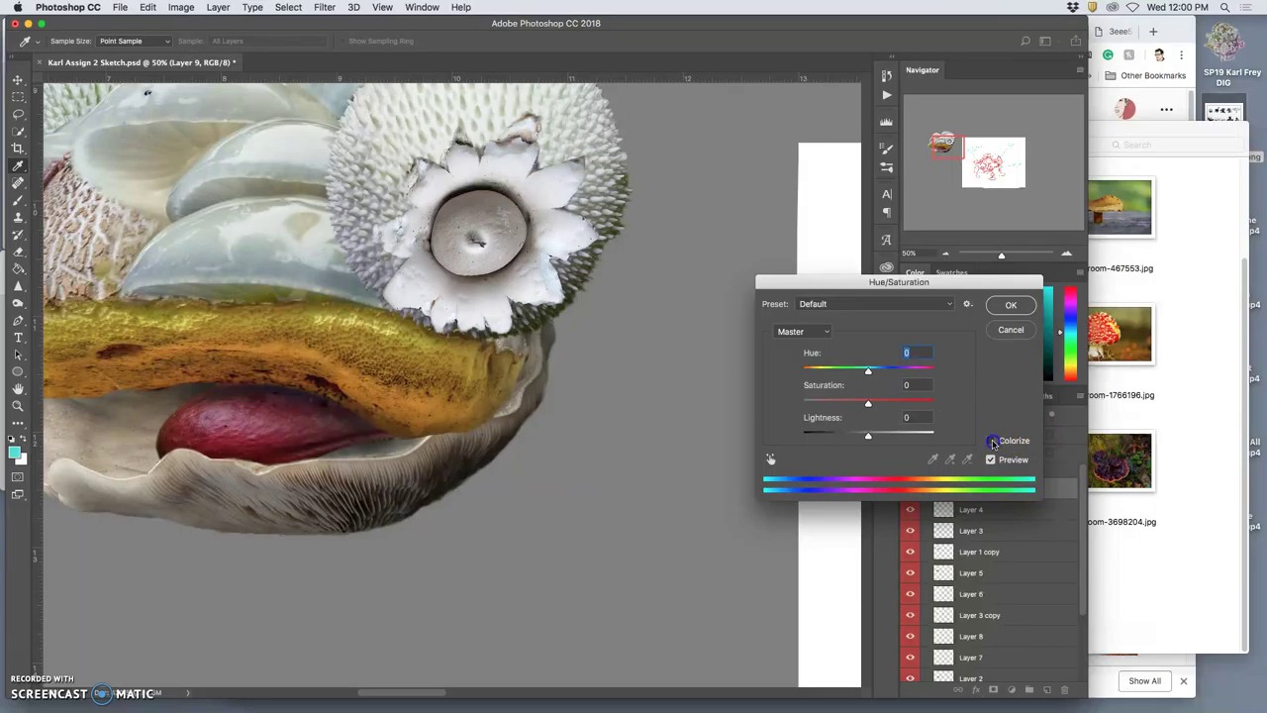
left_click(992, 442)
left_click(992, 442)
left_click(873, 374)
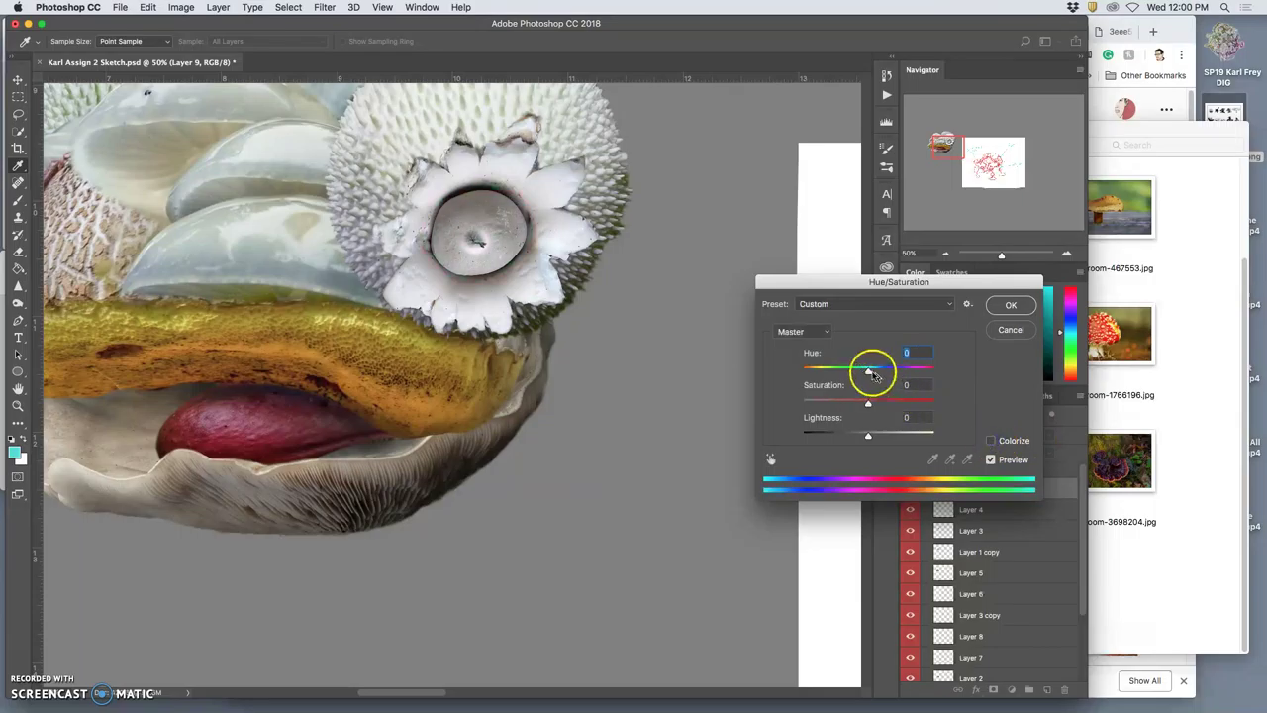
left_click_drag(879, 373, 911, 372)
left_click(988, 438)
left_click(886, 383)
left_click_drag(835, 404, 846, 406)
left_click(907, 374)
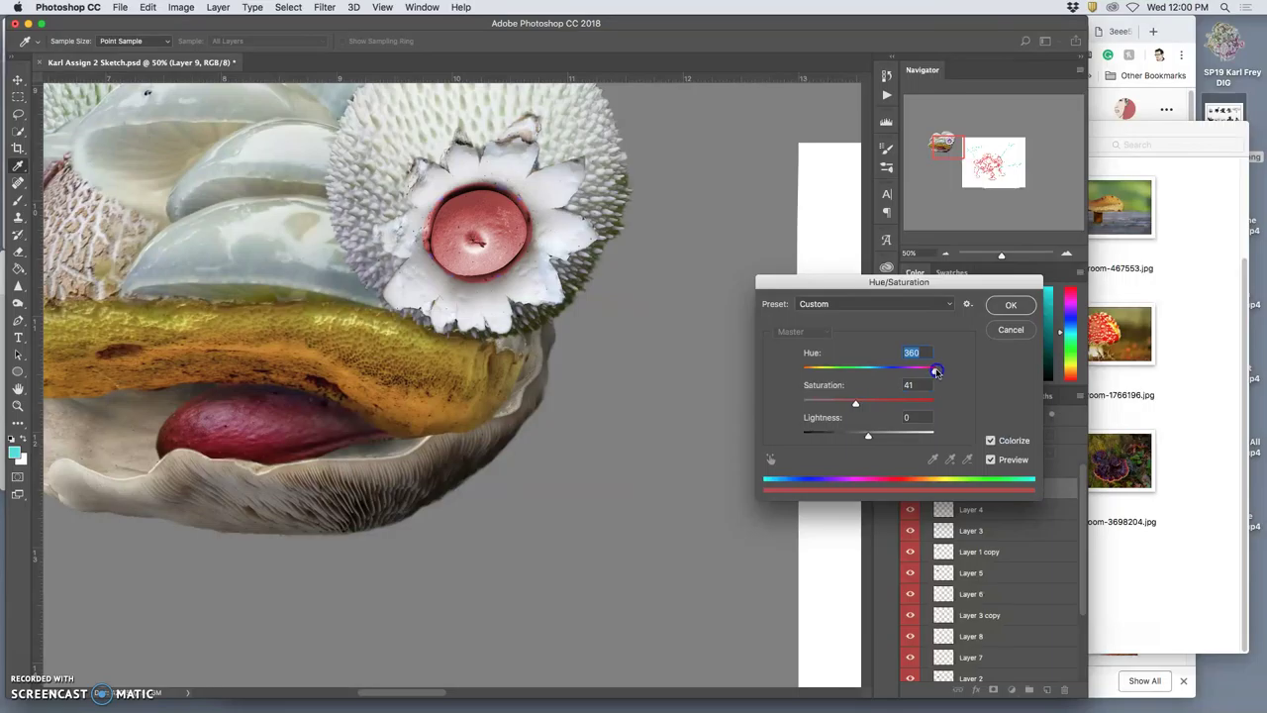
mouse_move(869, 436)
left_mouse_down()
mouse_move(851, 436)
mouse_move(895, 433)
mouse_move(865, 436)
left_mouse_up()
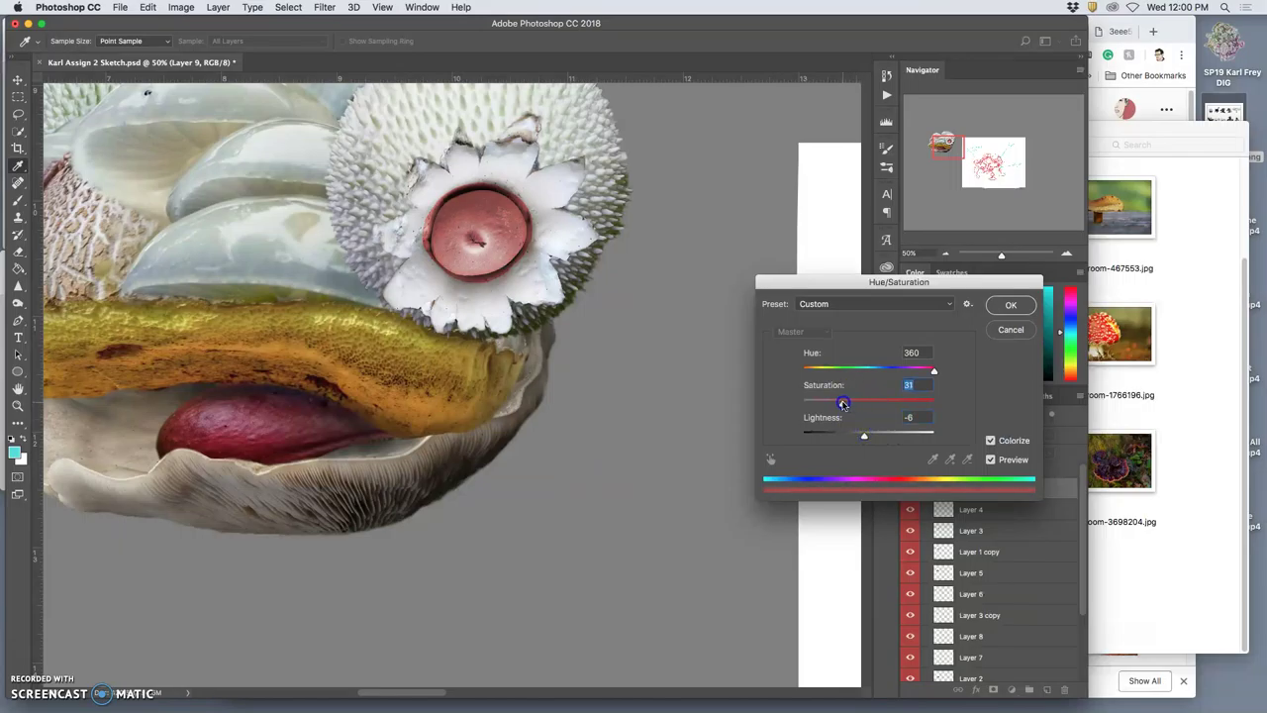
left_click(1007, 305)
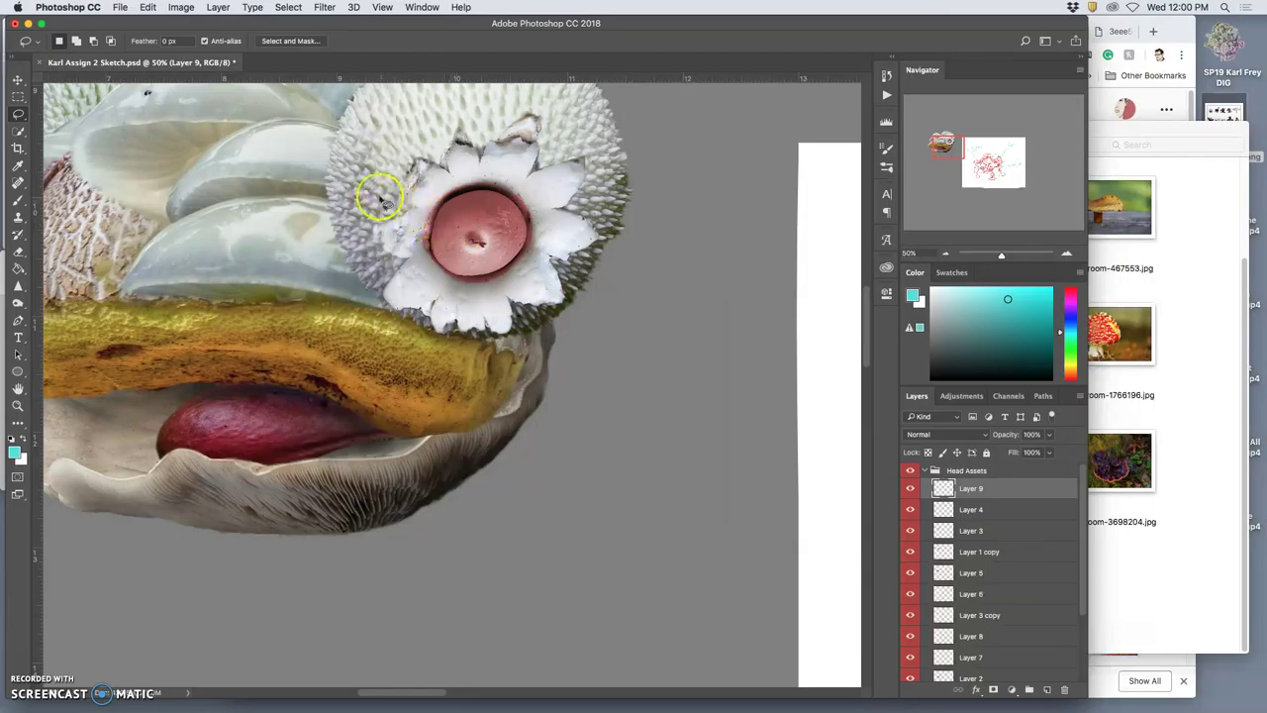
Lower the opacity of the red eye disc layer to 54%
key("super+plus")
key("super+plus")
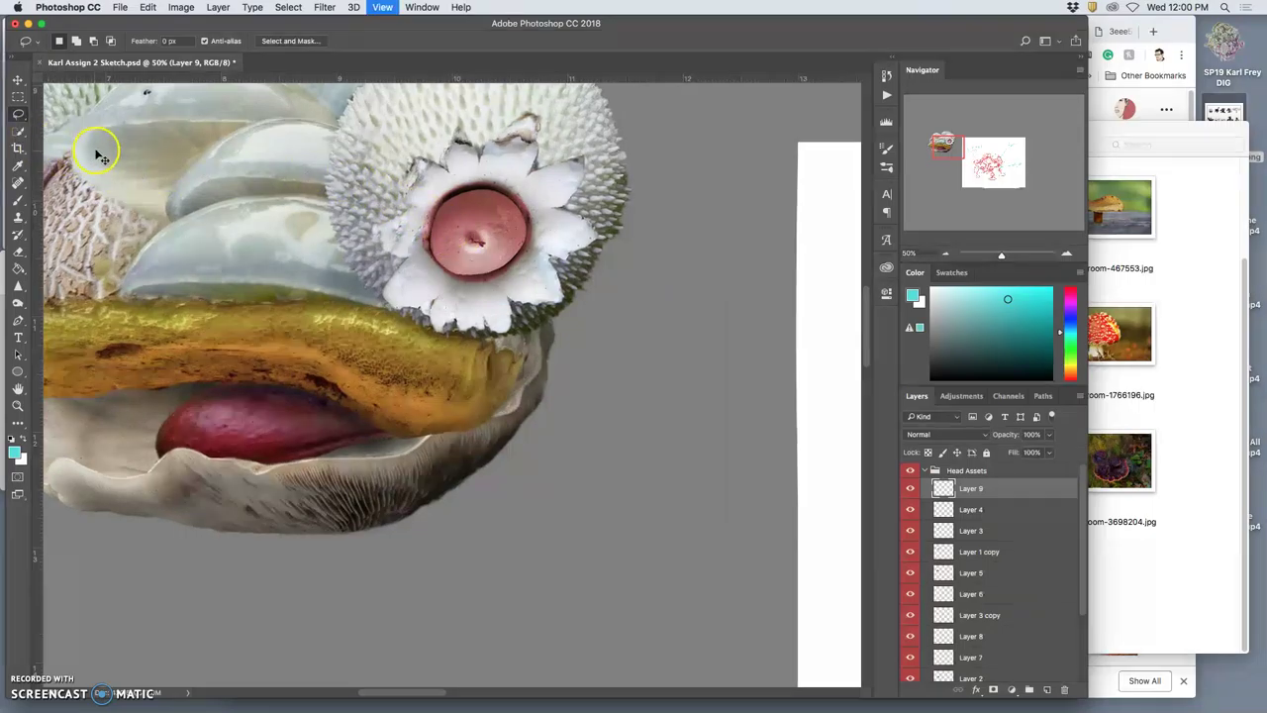
scroll(218, 166, "up", 4)
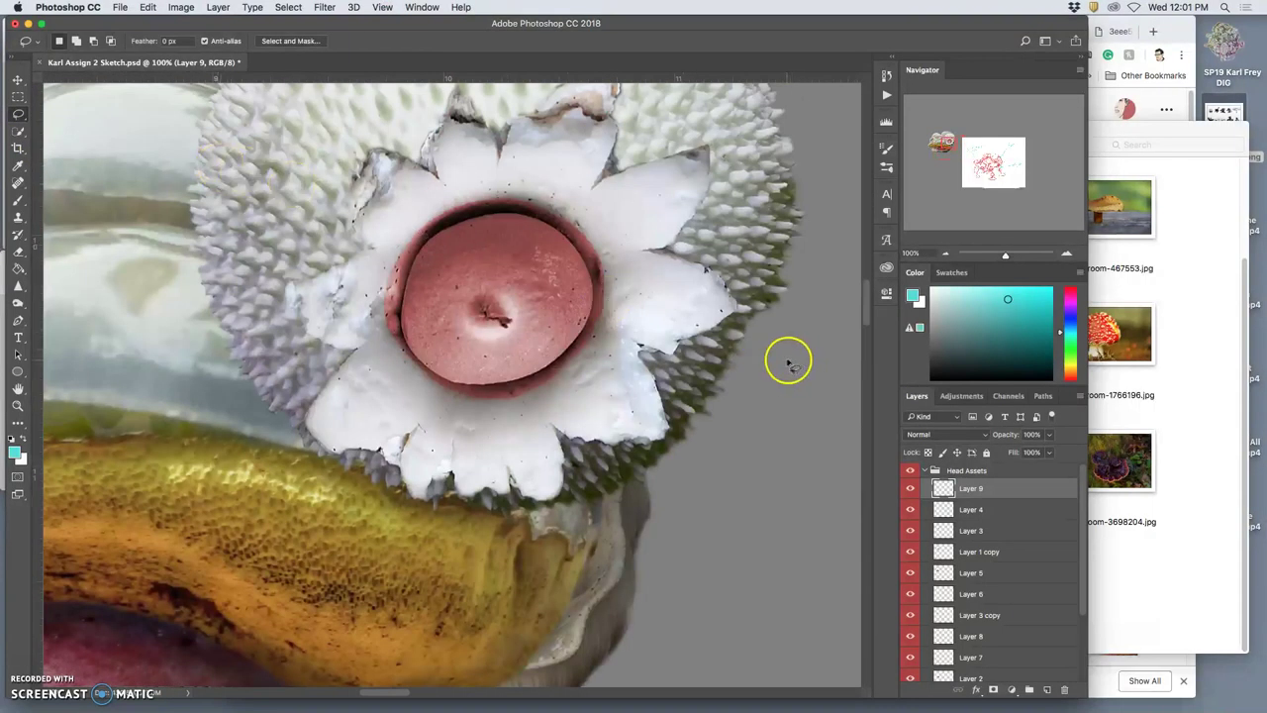
left_click(1050, 435)
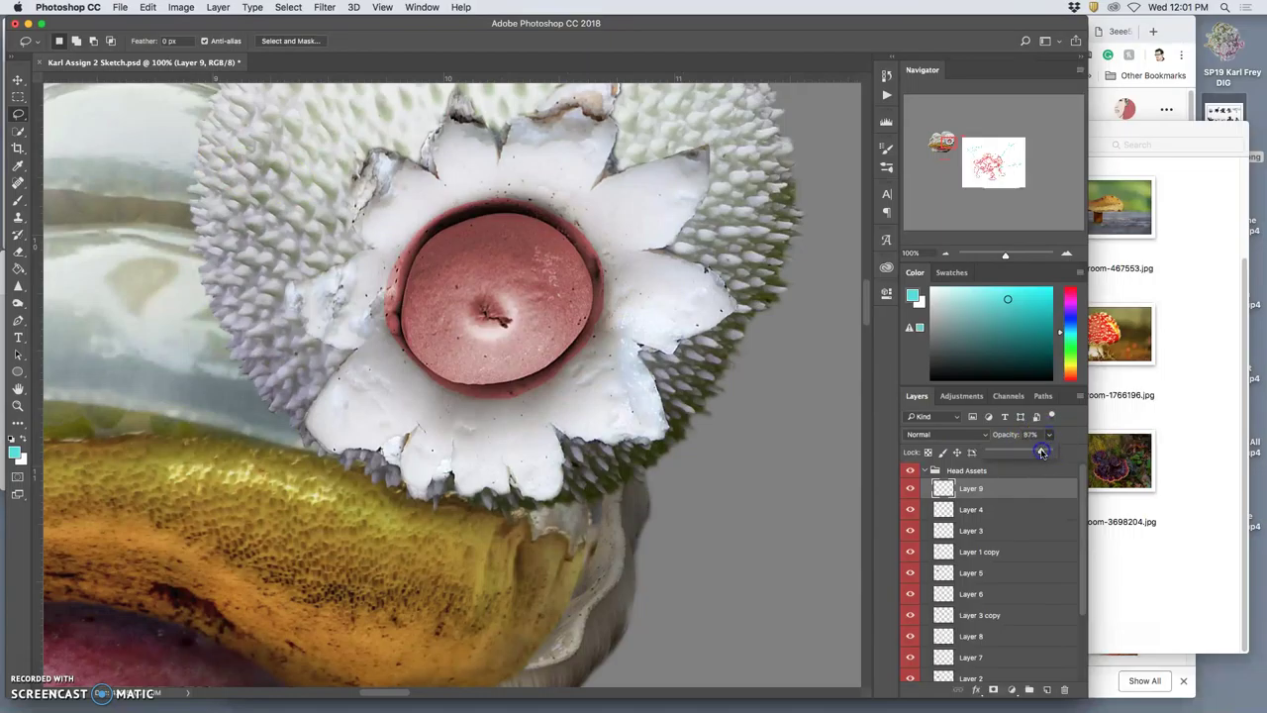
left_click_drag(1030, 453, 1022, 452)
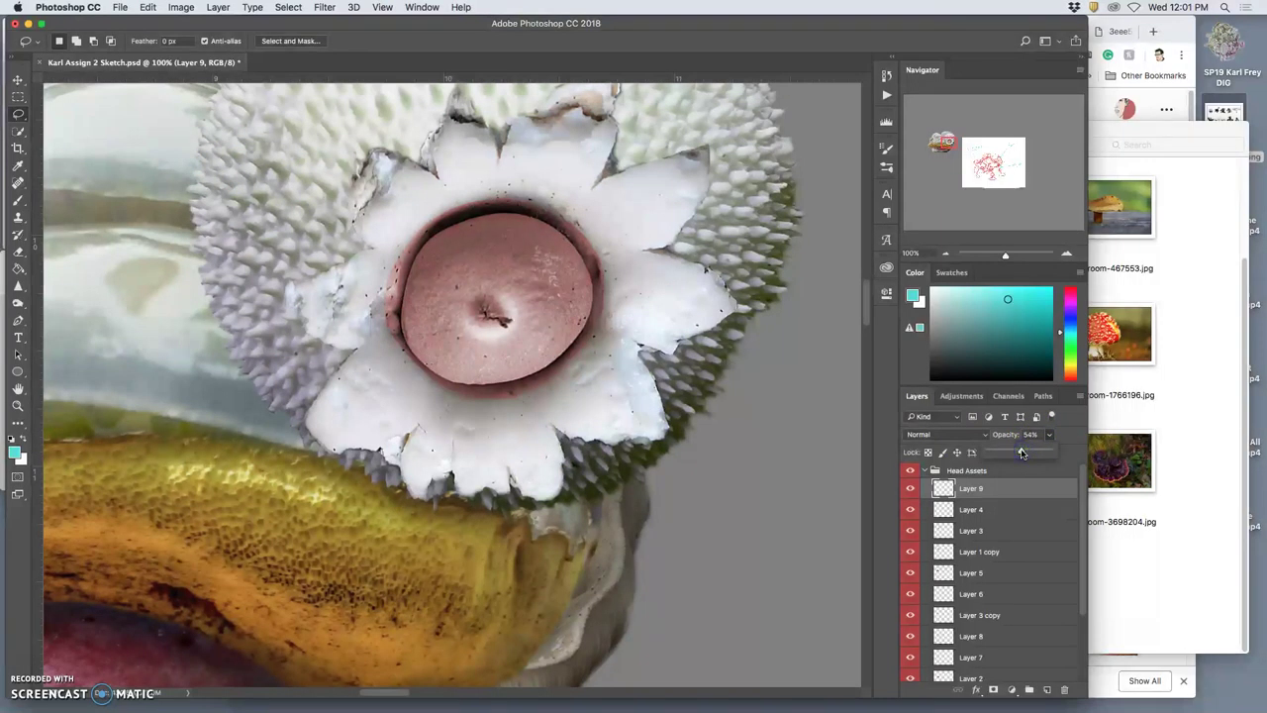
Try to select the tinted rim around the eye's disc with the Quick Selection tool
key("super+minus")
key("super+minus")
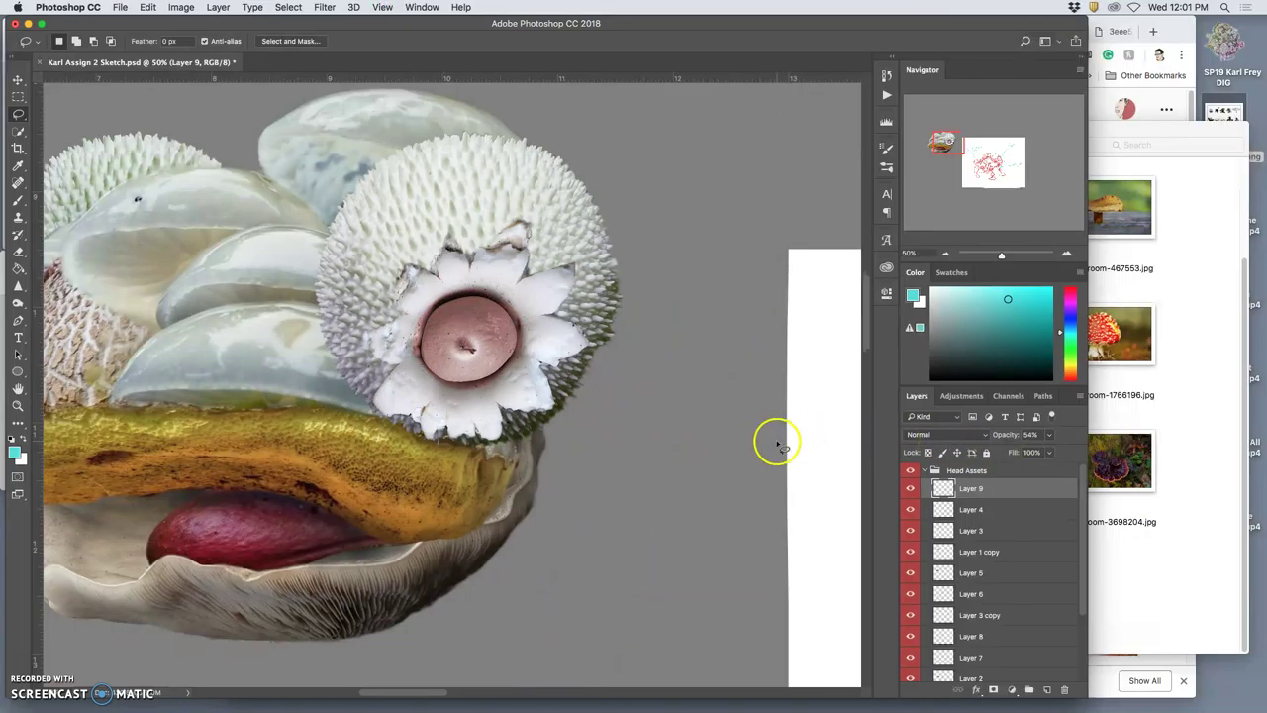
left_click(18, 131)
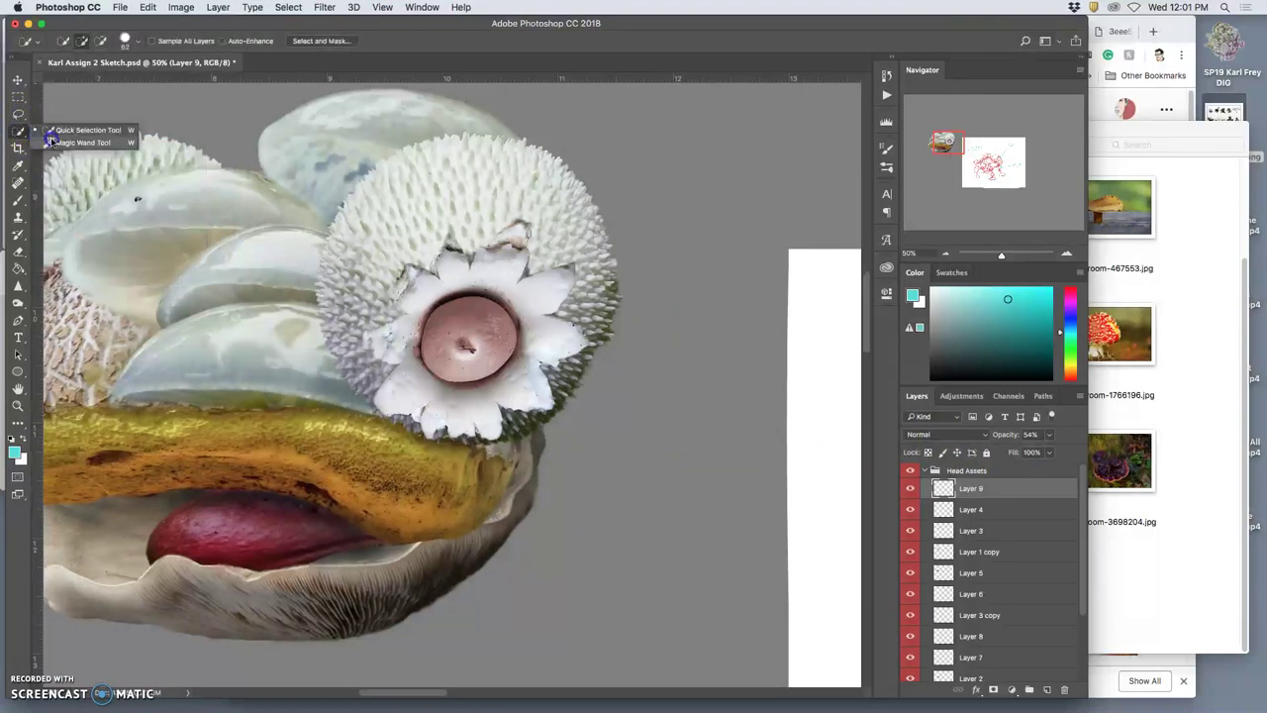
left_click(54, 131)
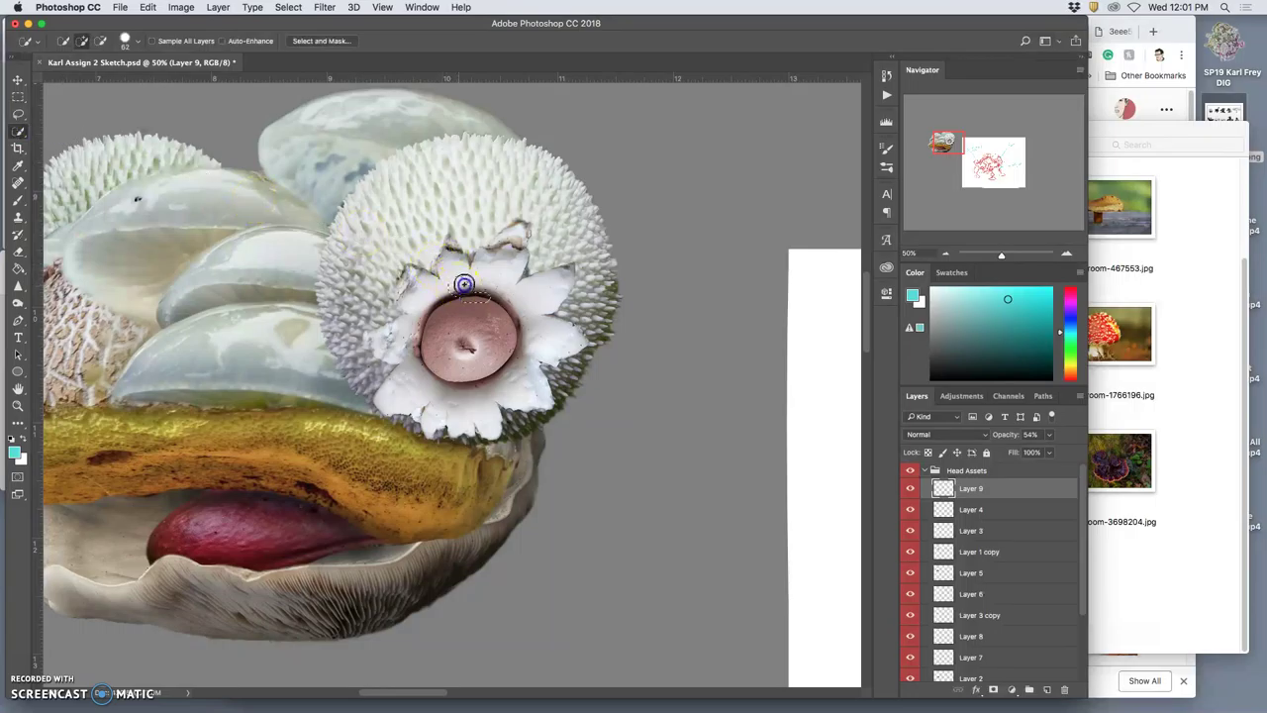
mouse_move(488, 286)
left_mouse_down()
mouse_move(534, 323)
mouse_move(523, 358)
mouse_move(499, 385)
mouse_move(440, 397)
left_mouse_up()
key("super+plus")
key("super+plus")
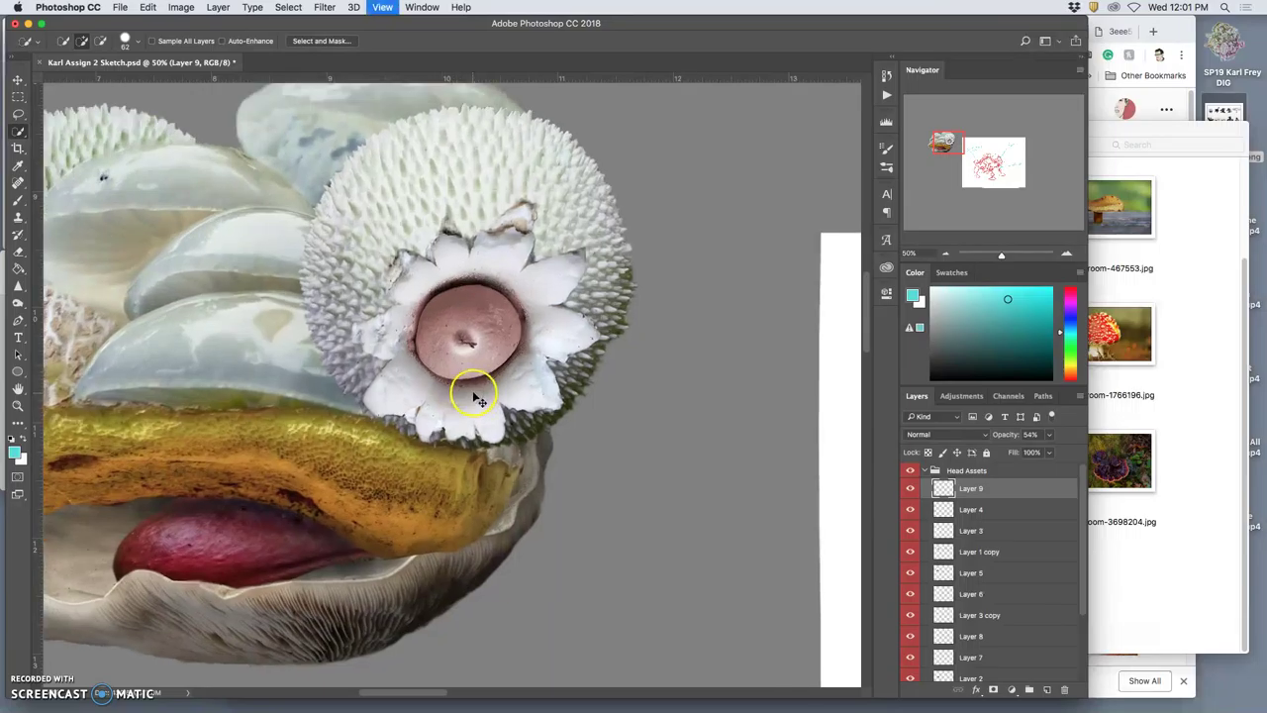
key("super+plus")
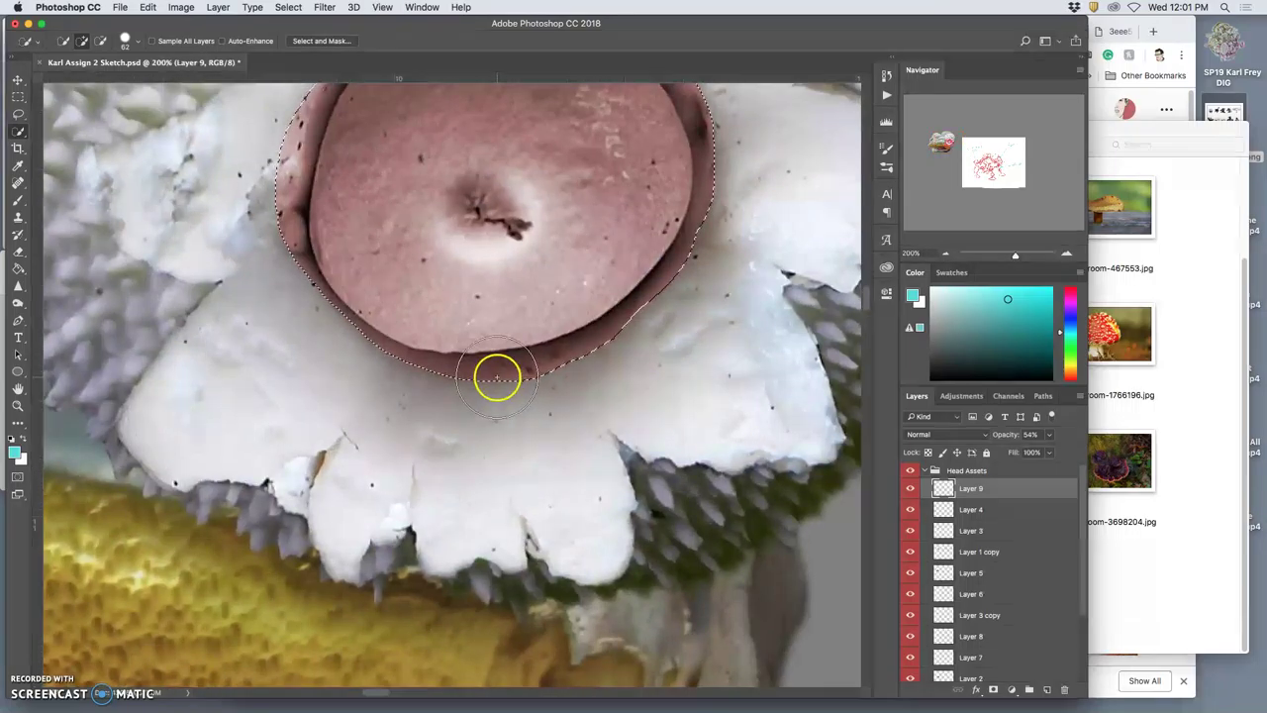
Try to select the tinted rim around the eye's disc using the Quick Selection tool with a smaller brush
left_click(130, 41)
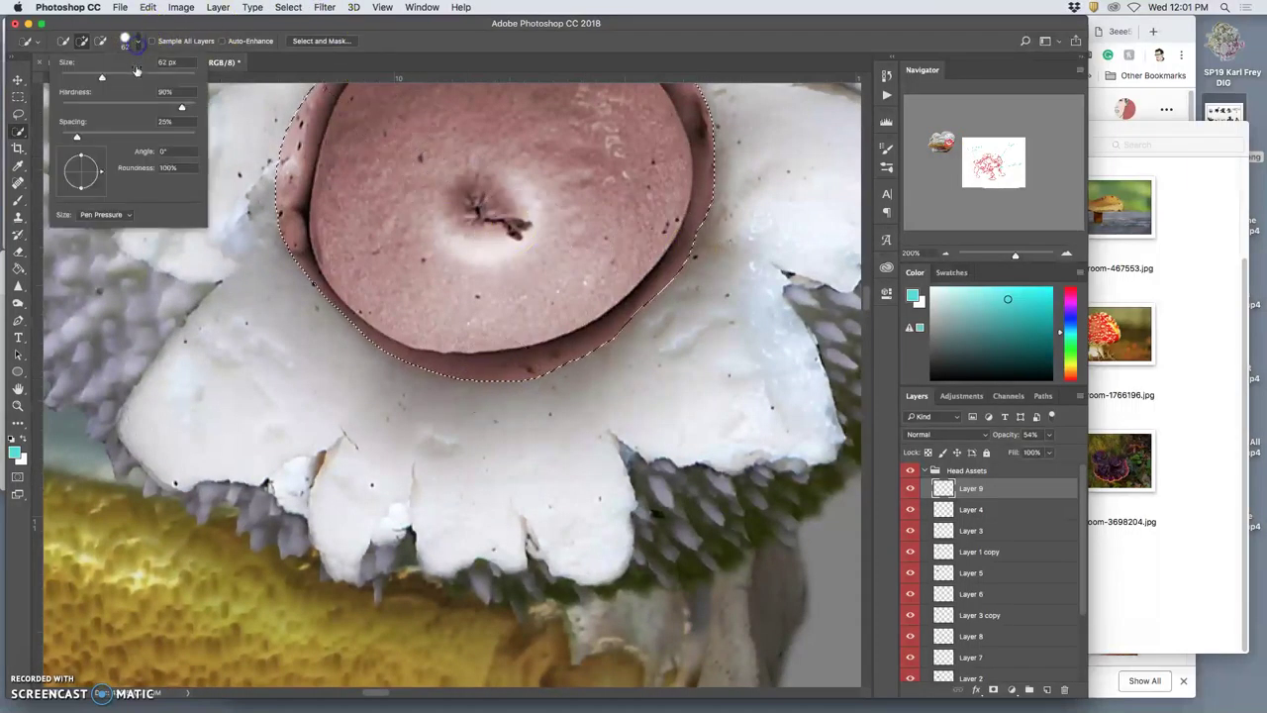
left_click(72, 76)
left_click_drag(301, 162, 295, 206)
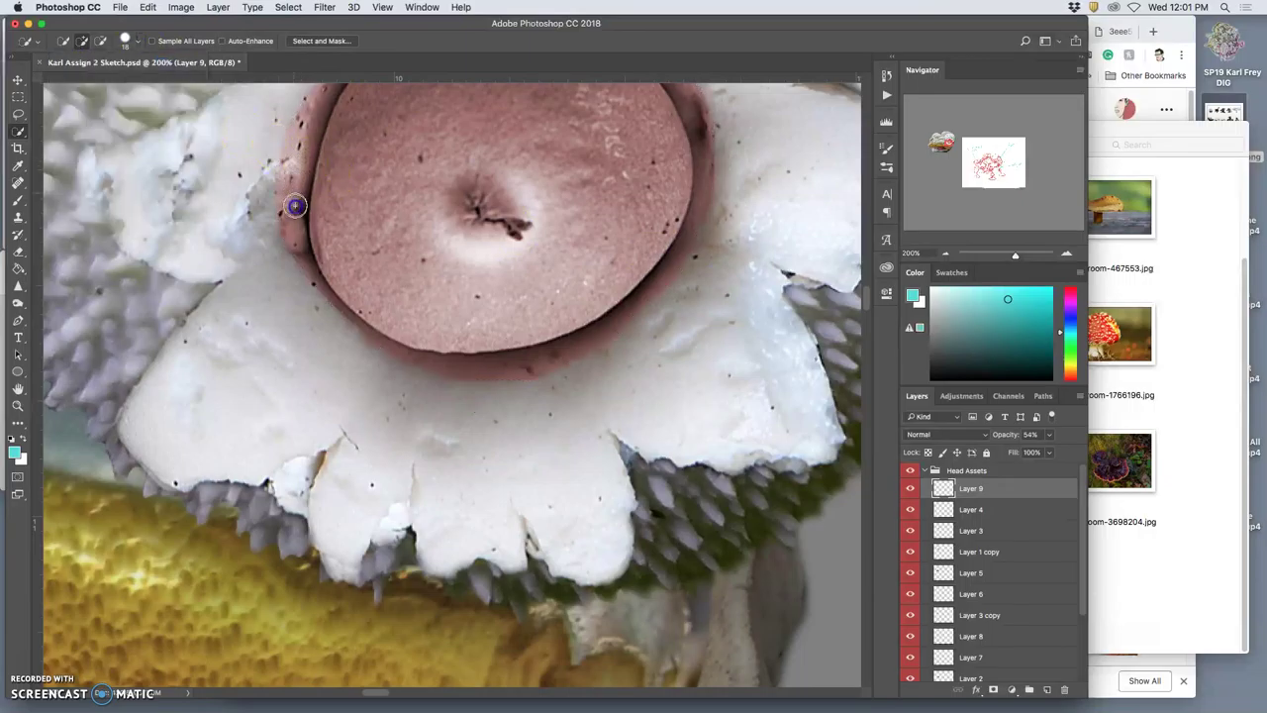
left_click_drag(302, 261, 296, 206)
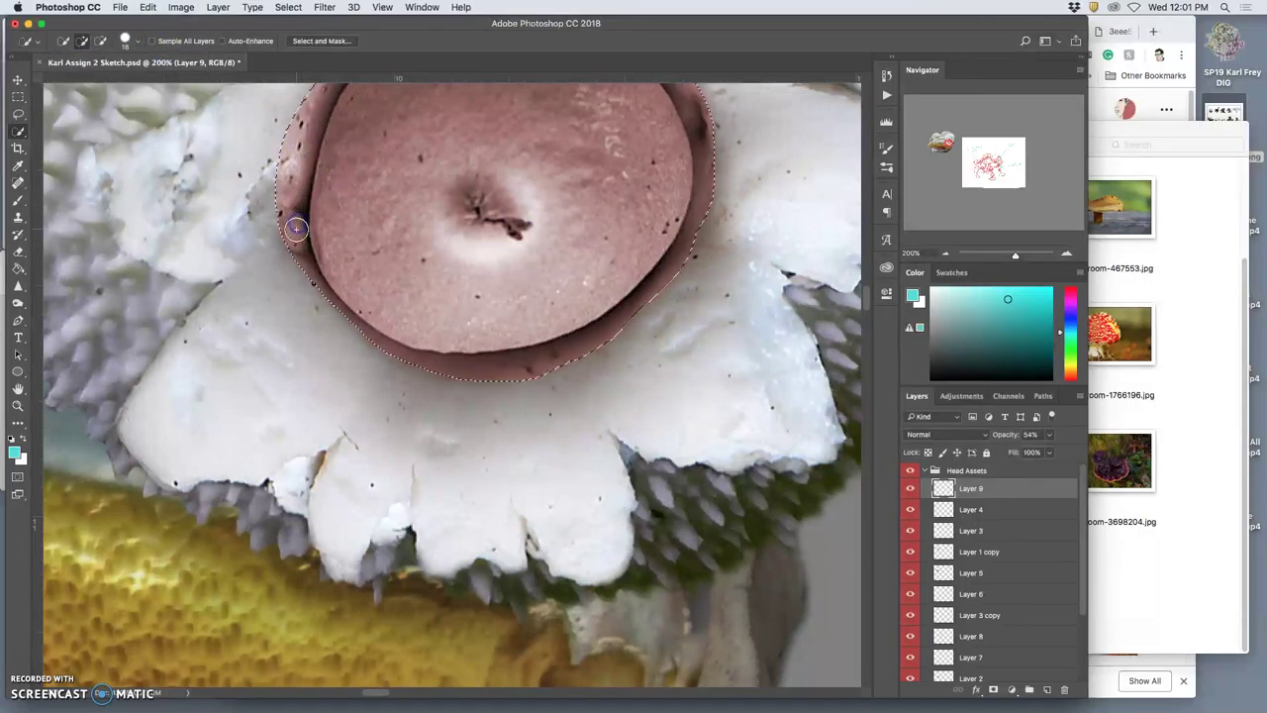
key("super+d")
left_click_drag(297, 158, 296, 194)
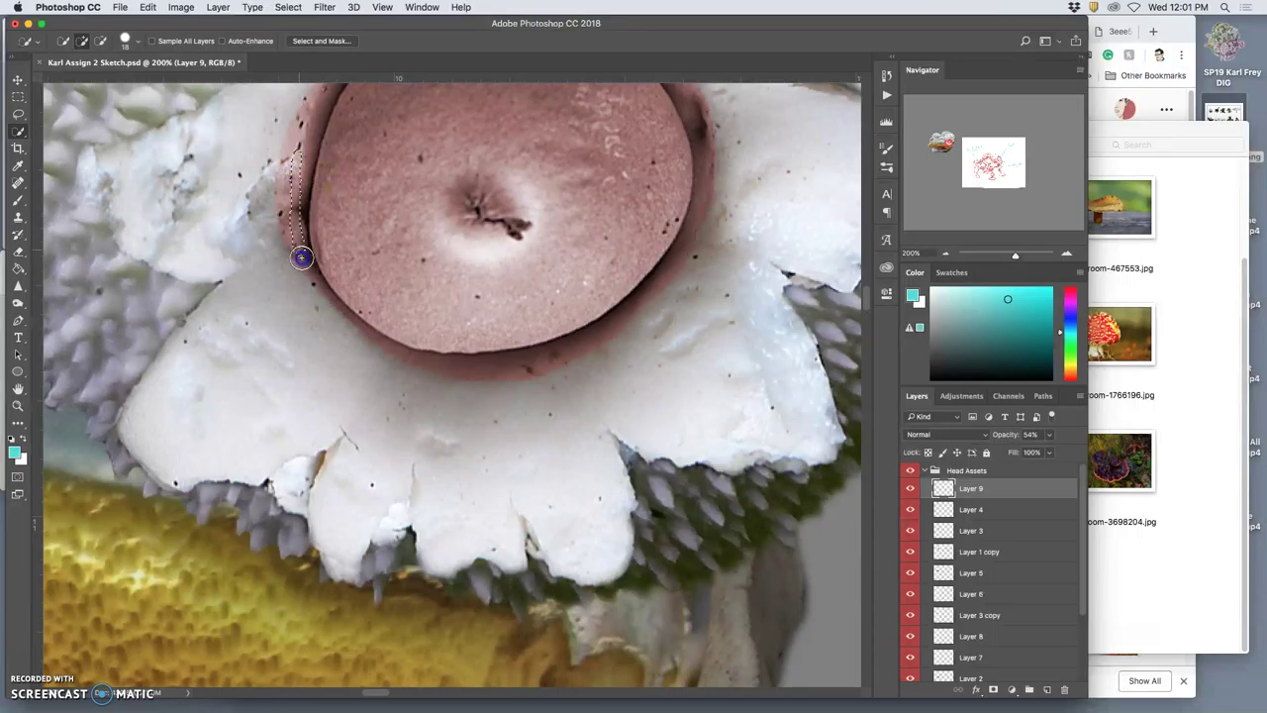
mouse_move(317, 277)
left_mouse_down()
mouse_move(316, 136)
mouse_move(303, 197)
mouse_move(315, 225)
mouse_move(539, 302)
mouse_move(630, 305)
mouse_move(688, 243)
left_mouse_up()
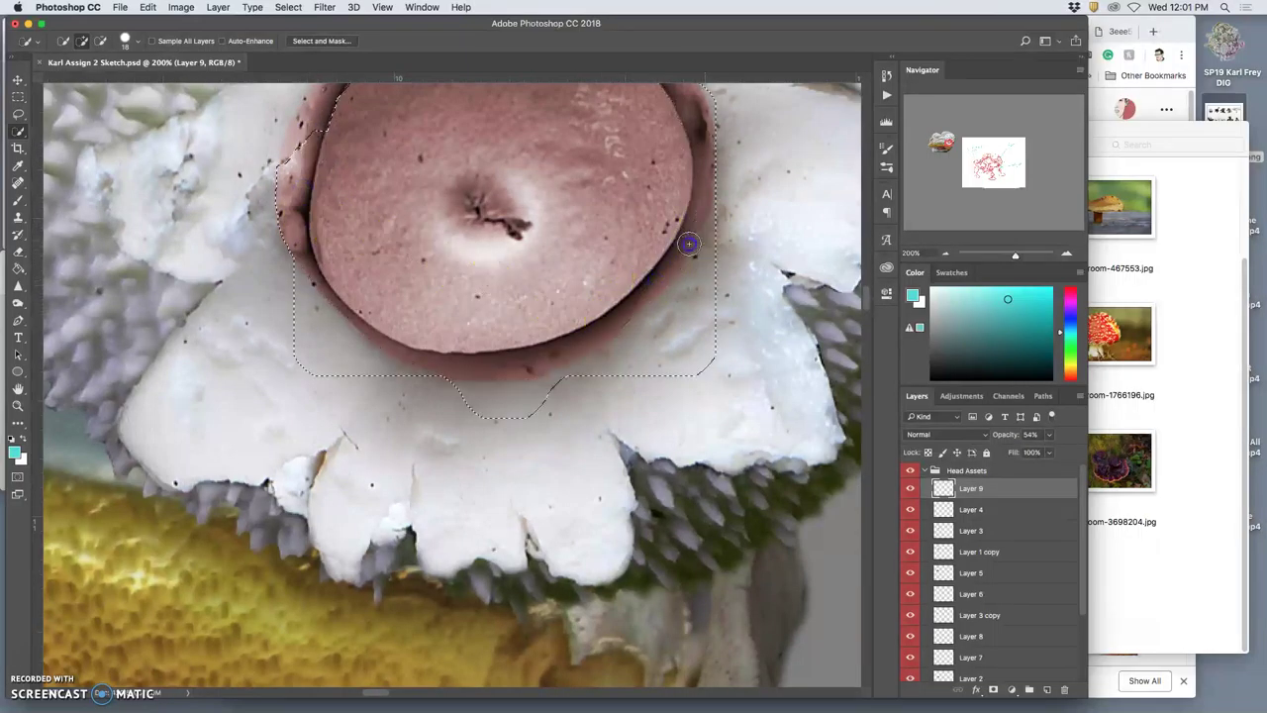
left_click(642, 356, "alt")
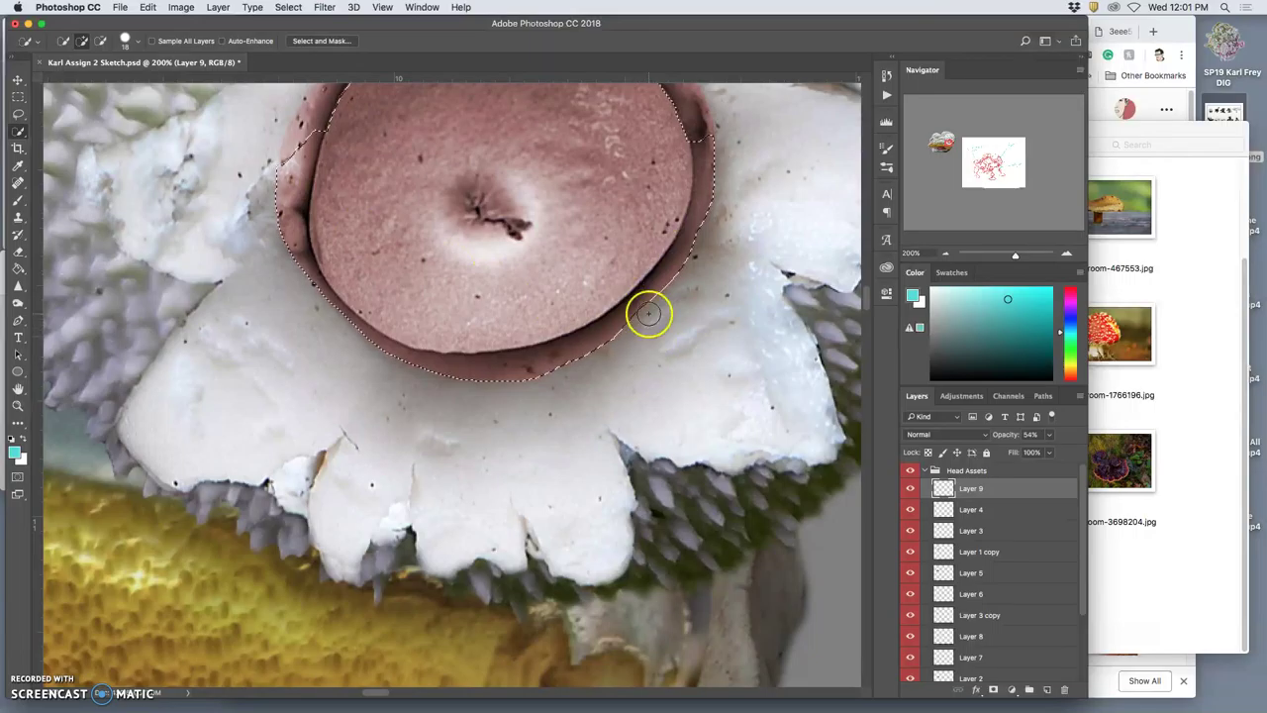
Clear the selection and try to lasso along the lower-right edge of the eye's disc
left_click(18, 114)
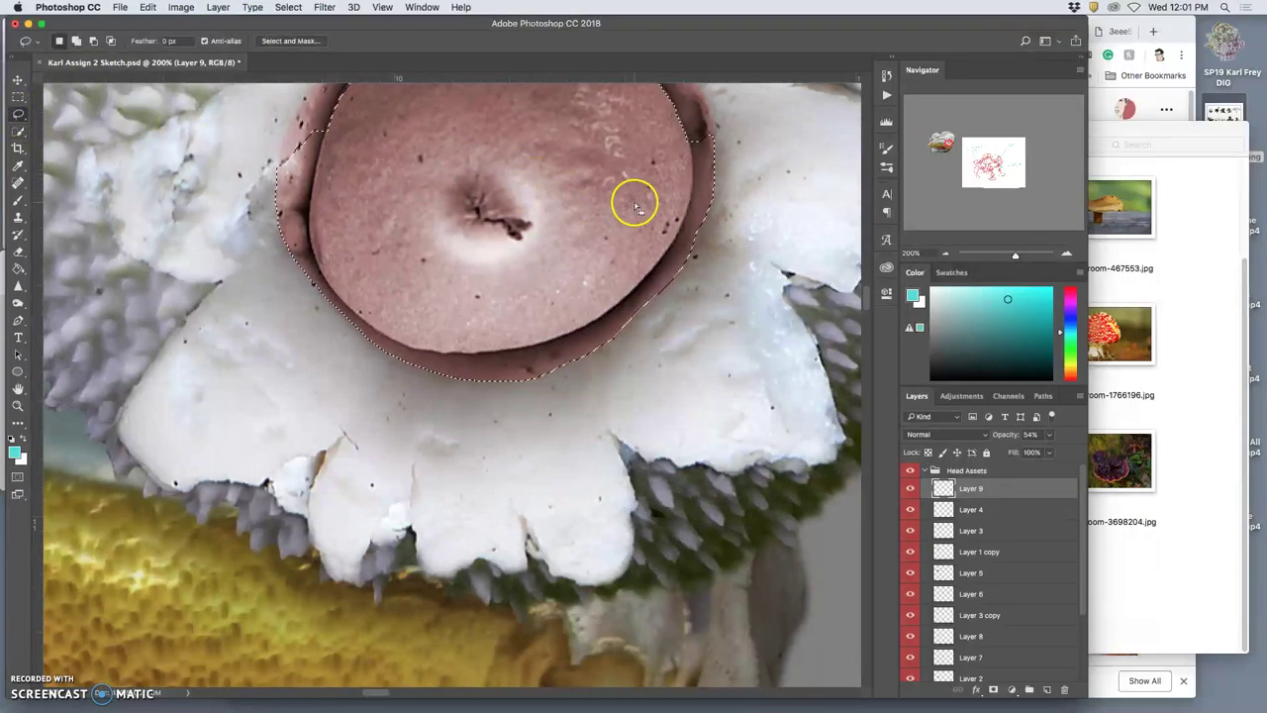
key("super+d")
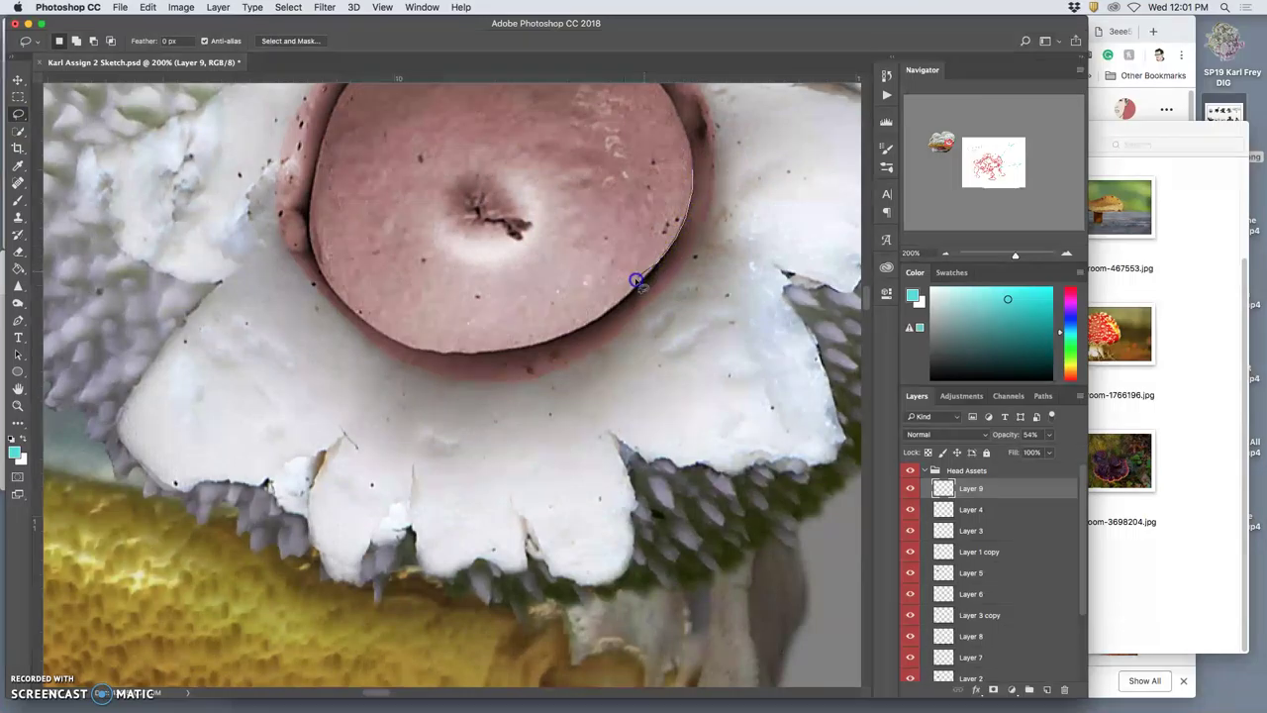
left_click_drag(636, 281, 616, 297)
key("super+d")
scroll(566, 317, "up", 1)
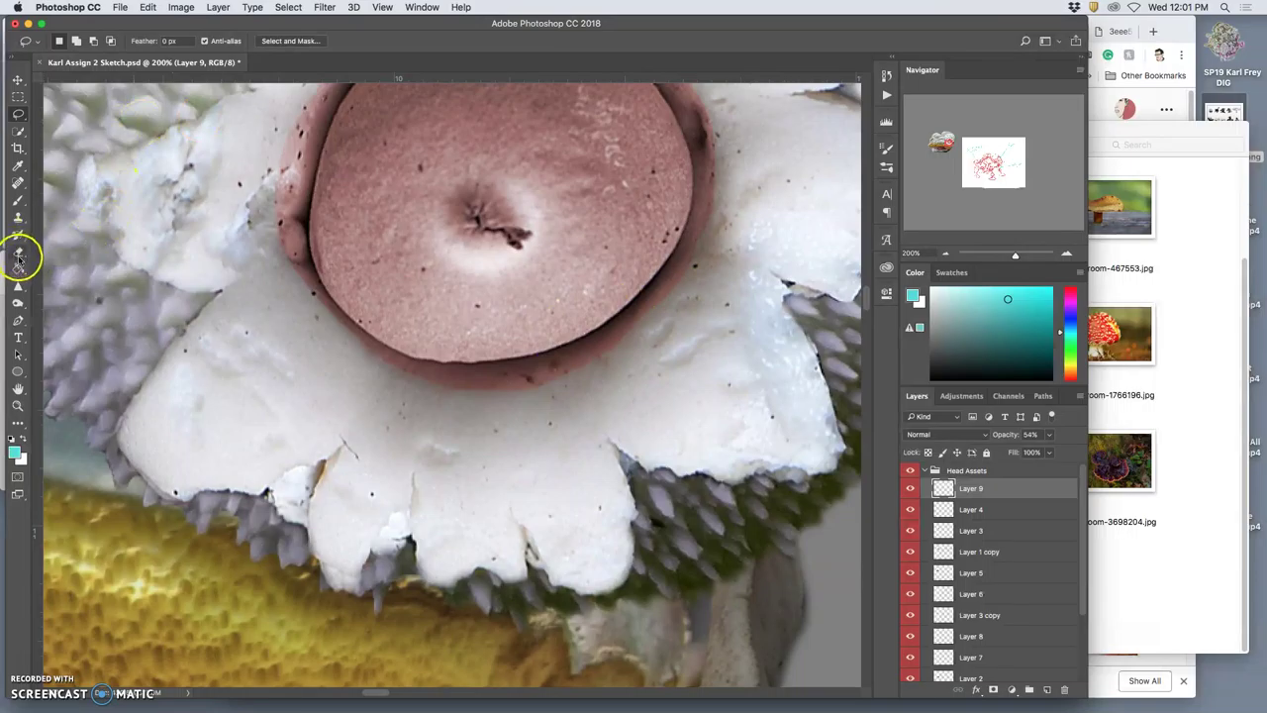
Set up the Eraser with a 41 px soft round brush, 90% hardness and 80% opacity
left_click(18, 254)
left_click(62, 40)
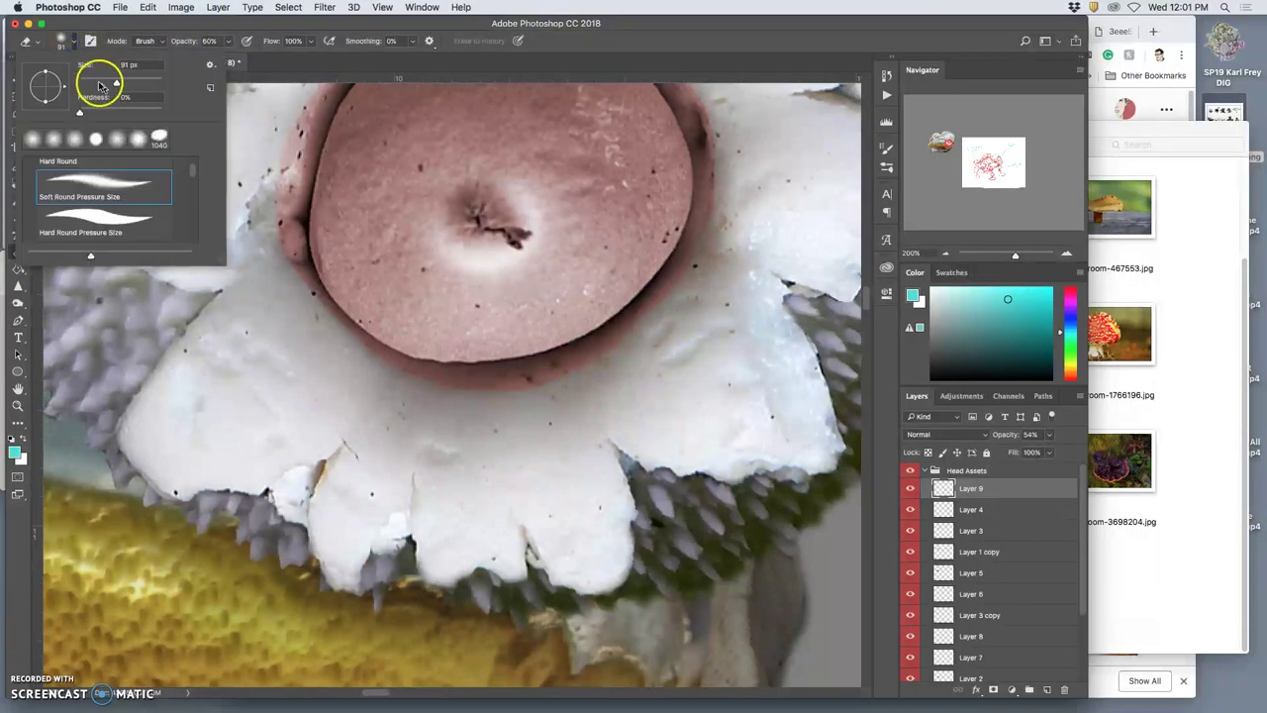
left_click_drag(99, 86, 148, 114)
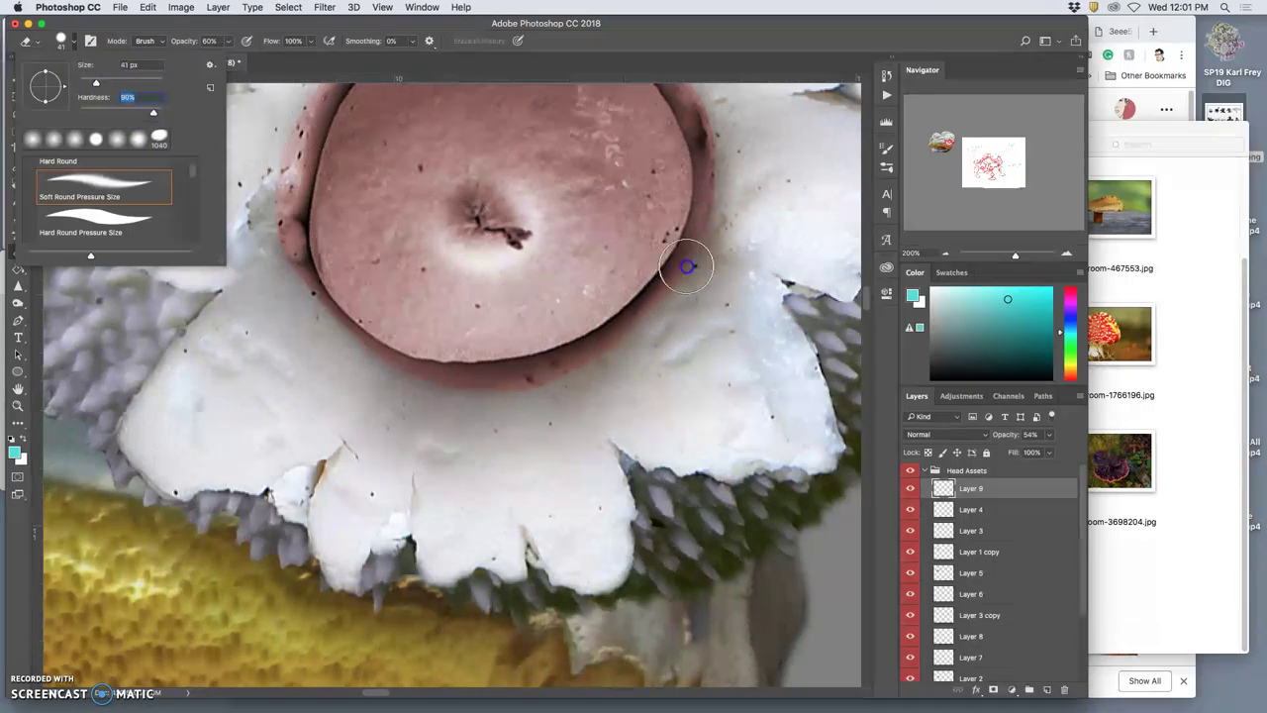
left_click(681, 275)
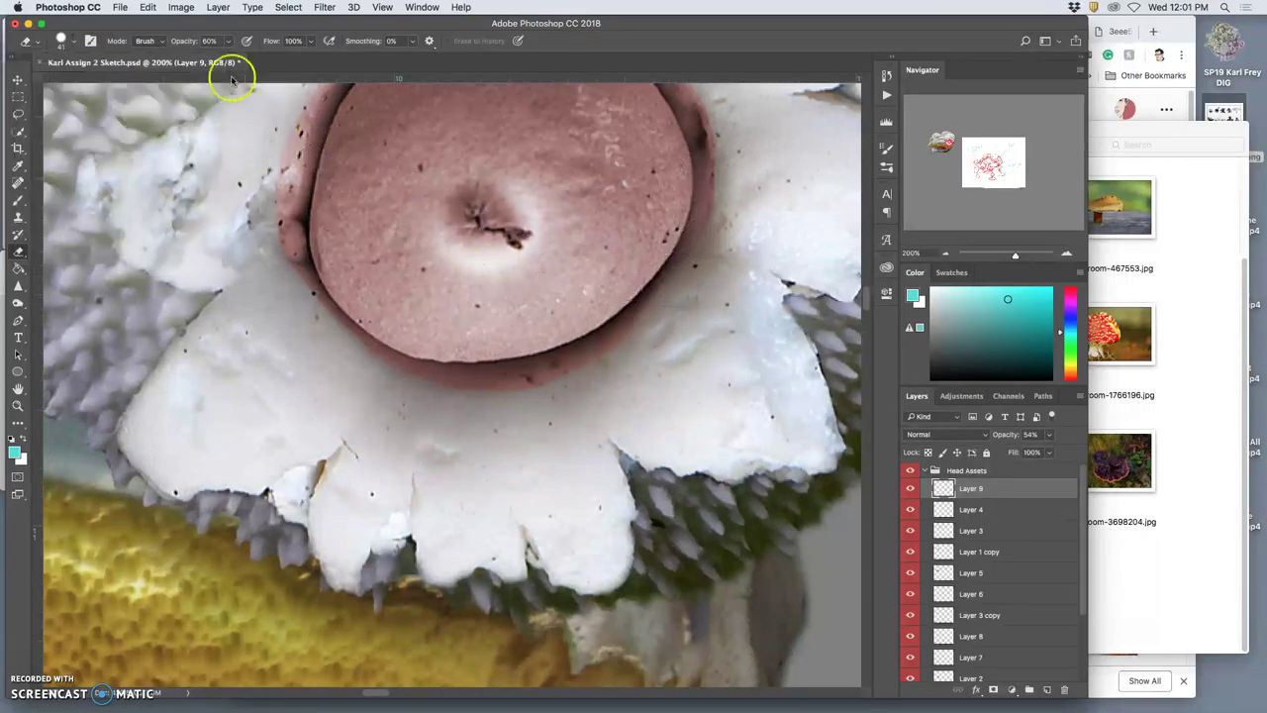
left_click(227, 41)
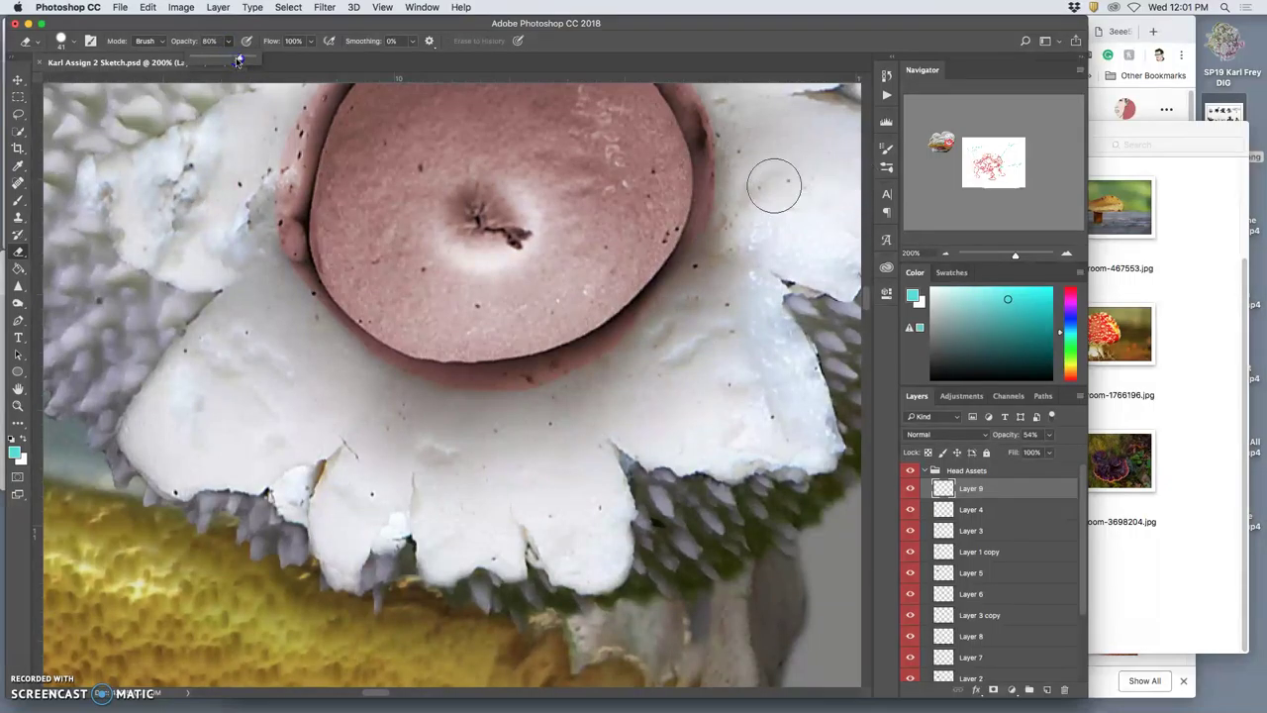
left_click(239, 61)
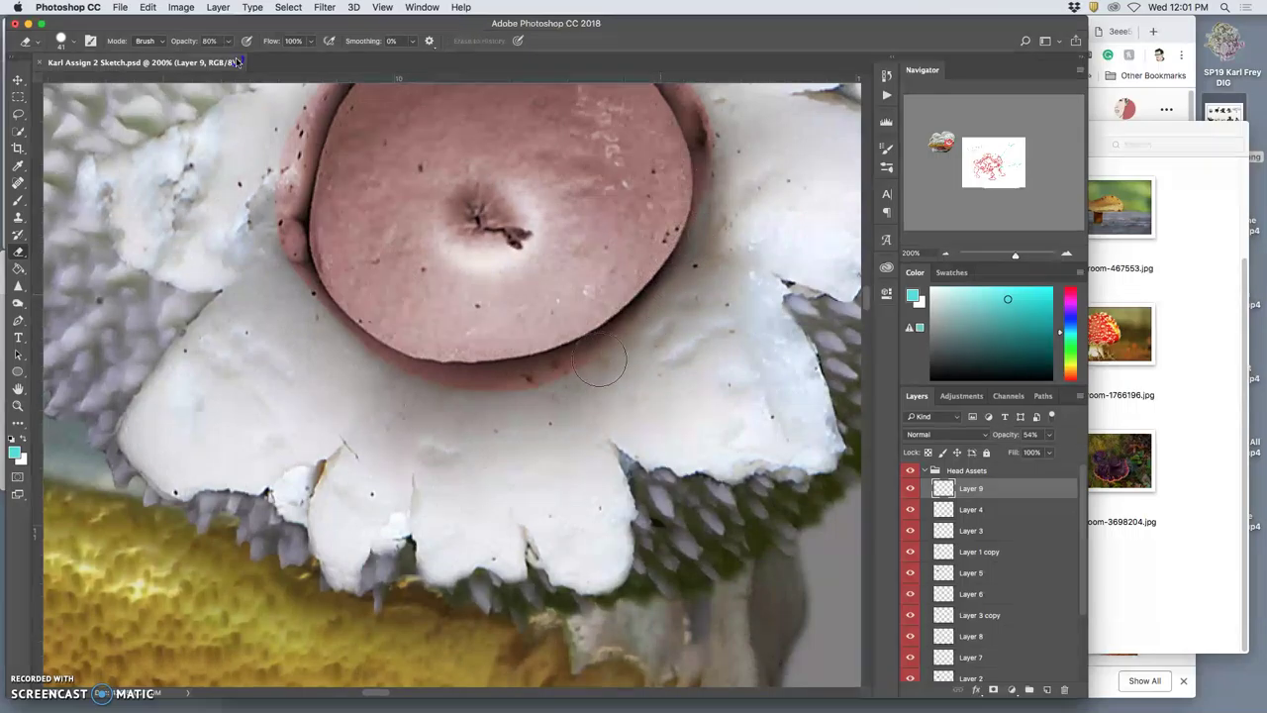
Erase the red tint from the rim all around the eye's disc on Layer 9, leaving only the disc coloured
mouse_move(599, 359)
left_mouse_down()
mouse_move(604, 342)
mouse_move(564, 372)
left_mouse_up()
mouse_move(644, 324)
left_mouse_down()
mouse_move(583, 361)
mouse_move(682, 283)
mouse_move(722, 128)
mouse_move(712, 149)
mouse_move(706, 100)
mouse_move(722, 147)
mouse_move(690, 255)
left_mouse_up()
left_click_drag(702, 189, 702, 230)
left_click_drag(740, 178, 722, 317)
left_click_drag(695, 262, 650, 194)
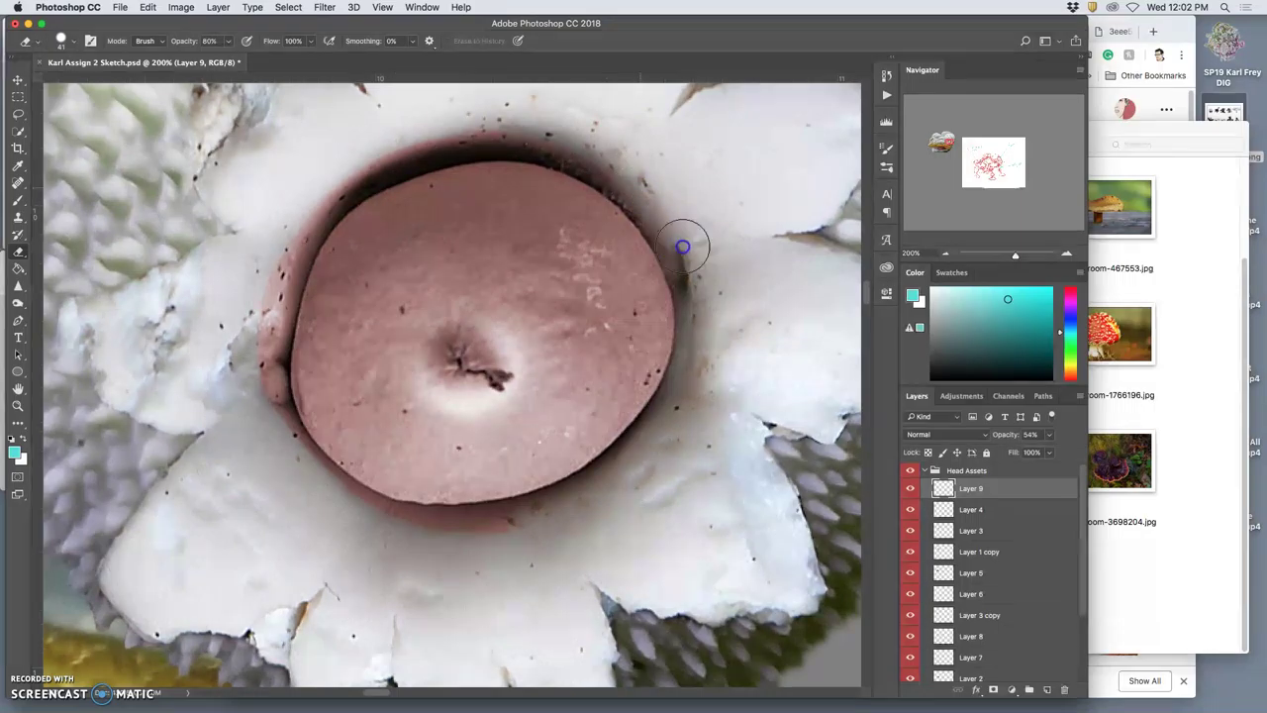
mouse_move(691, 271)
left_mouse_down()
mouse_move(682, 230)
mouse_move(614, 177)
left_mouse_up()
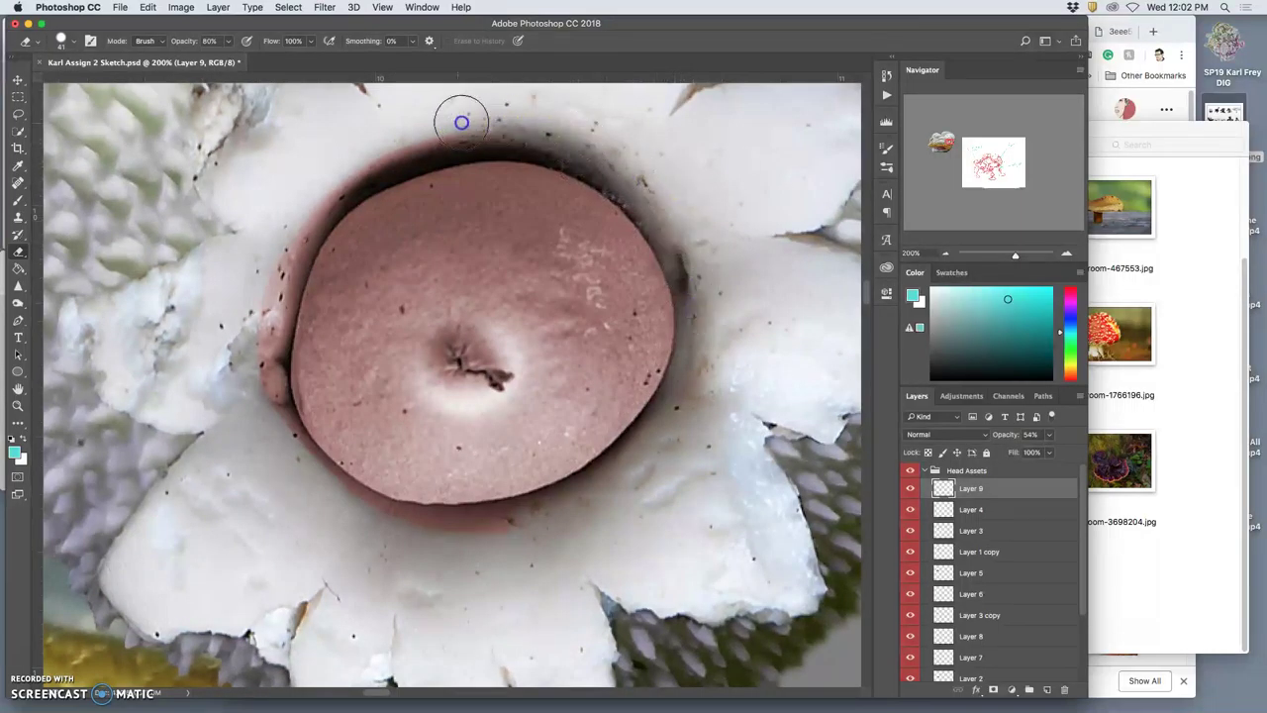
mouse_move(509, 129)
left_mouse_down()
mouse_move(427, 134)
mouse_move(339, 163)
mouse_move(289, 216)
mouse_move(281, 244)
mouse_move(329, 187)
mouse_move(261, 291)
mouse_move(274, 262)
mouse_move(261, 334)
mouse_move(289, 259)
mouse_move(259, 378)
mouse_move(278, 272)
mouse_move(266, 401)
mouse_move(258, 327)
mouse_move(302, 493)
mouse_move(350, 460)
mouse_move(304, 454)
mouse_move(382, 521)
left_mouse_up()
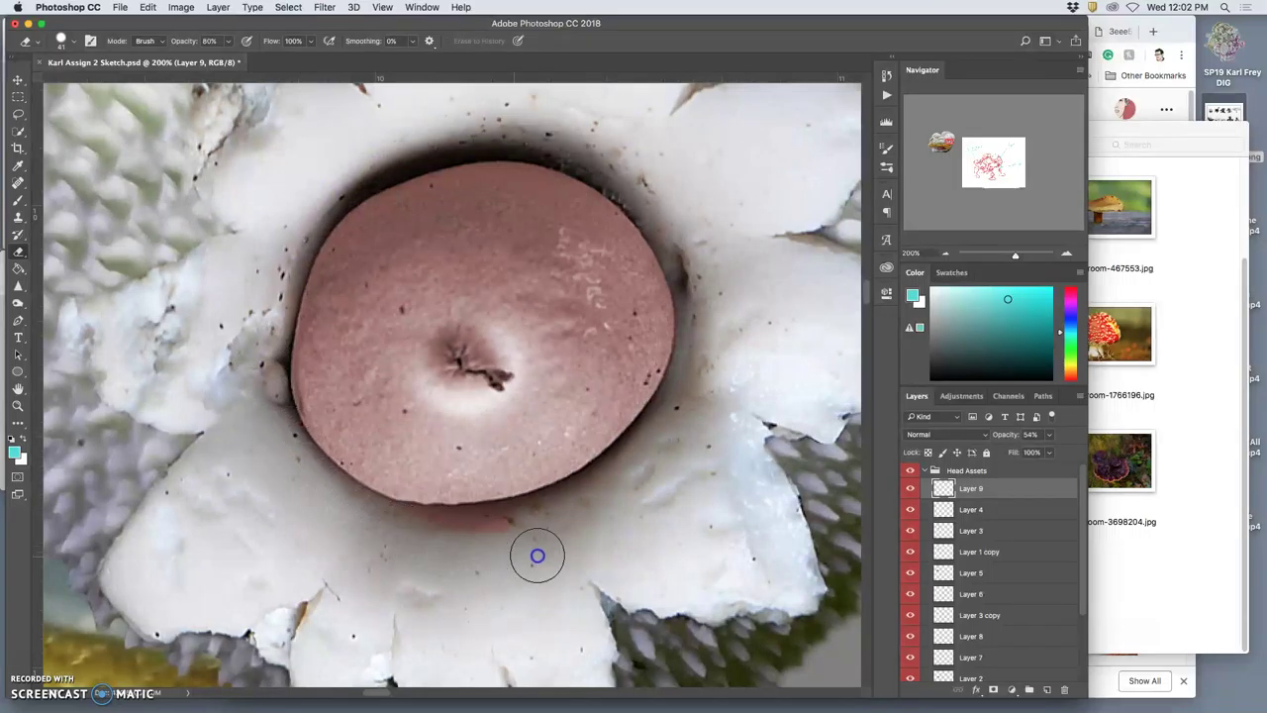
mouse_move(537, 556)
left_mouse_down()
mouse_move(380, 528)
mouse_move(515, 526)
mouse_move(379, 524)
mouse_move(555, 513)
mouse_move(495, 524)
mouse_move(584, 500)
left_mouse_up()
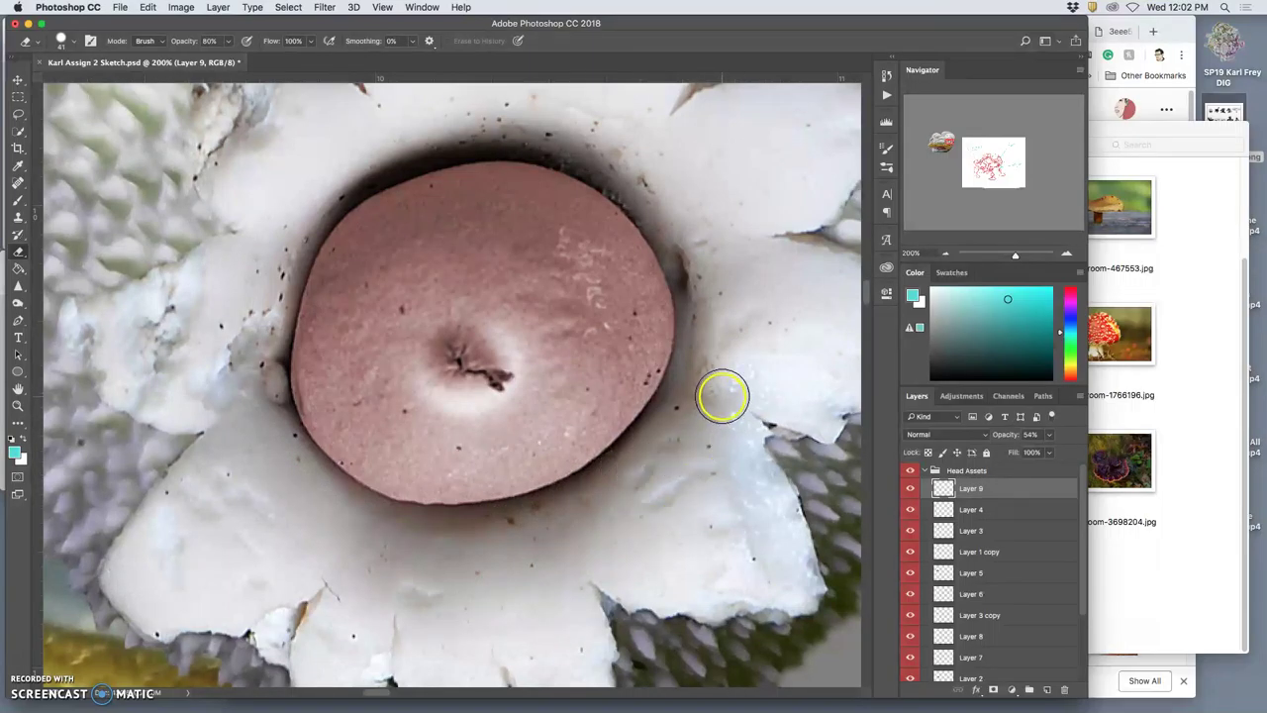
Compare the whole head with and without the red eye tint by toggling Layer 9's visibility
key("super+minus")
key("super+minus")
key("super+minus")
key("super+minus")
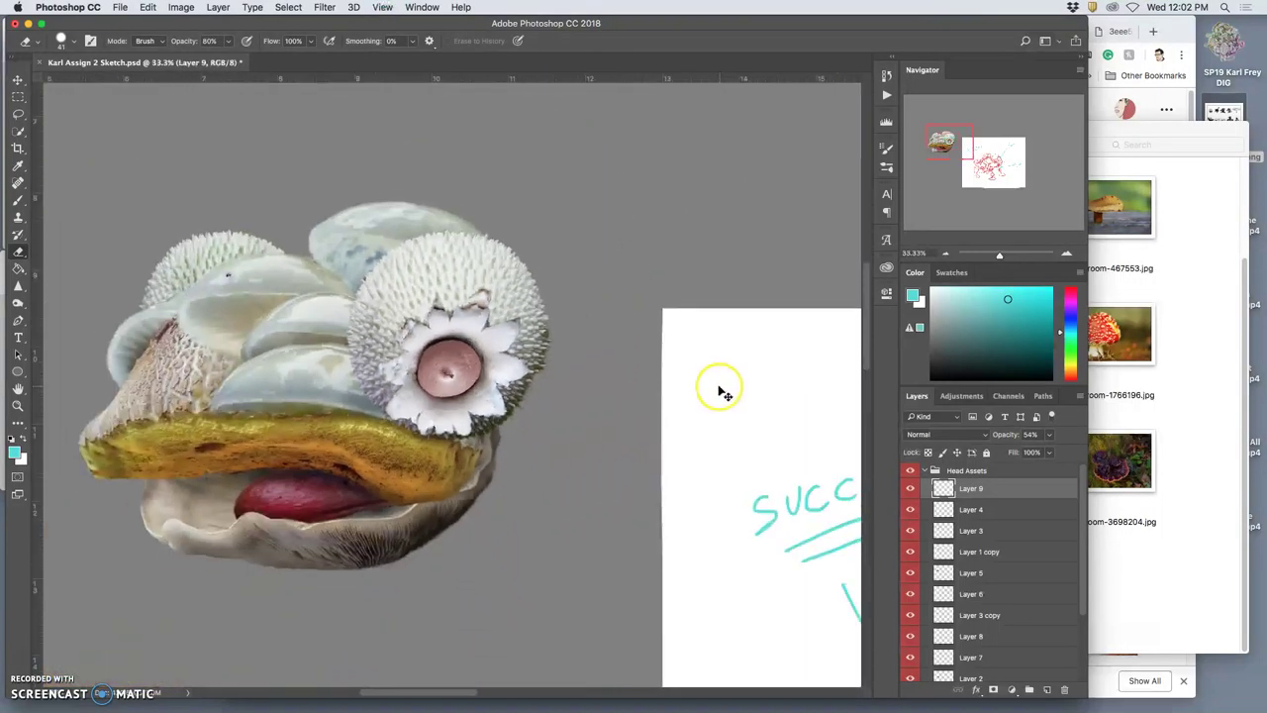
key("super+minus")
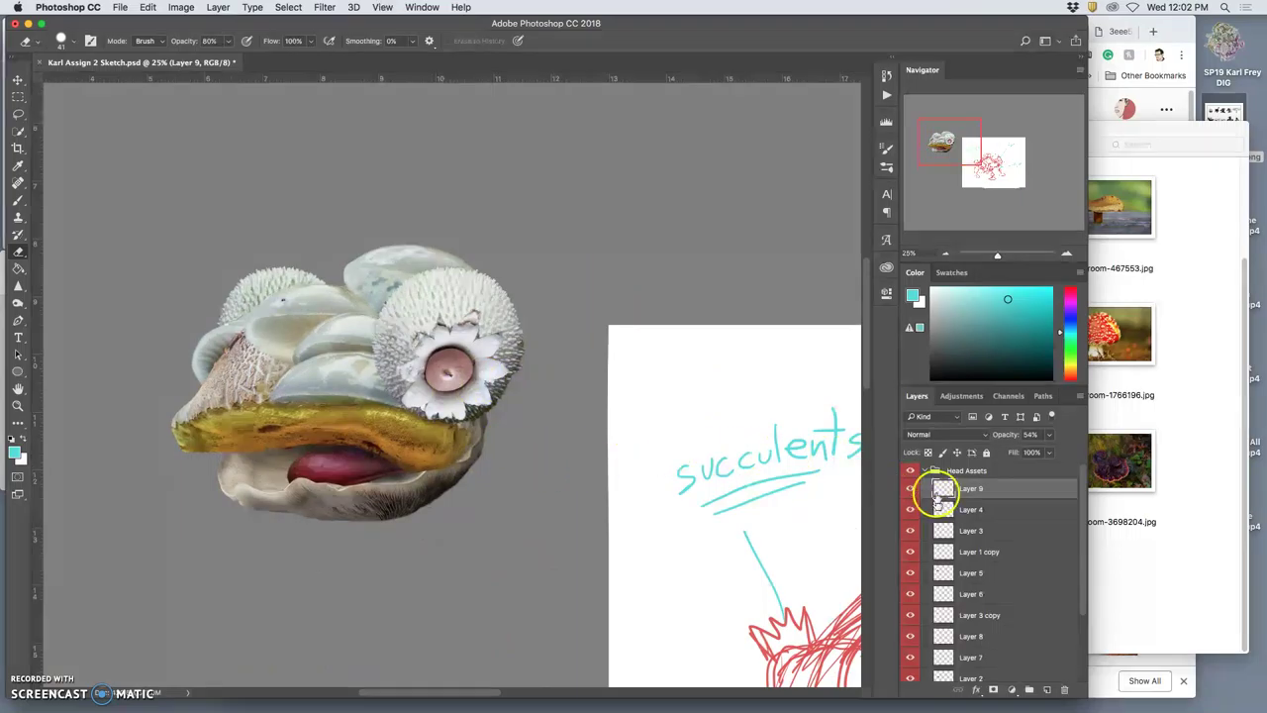
left_click(910, 489)
left_click(910, 489)
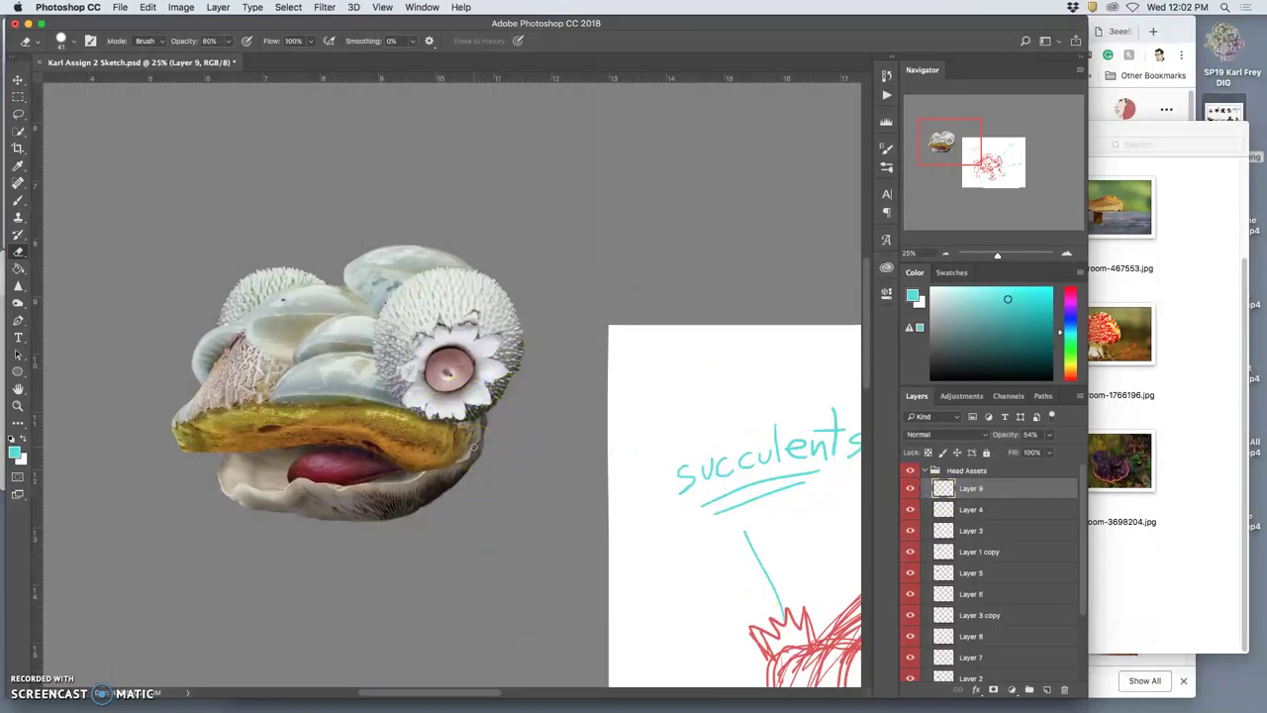
Collapse the Head Assets group and lock it completely
key("super+minus")
key("super+minus")
key("super+minus")
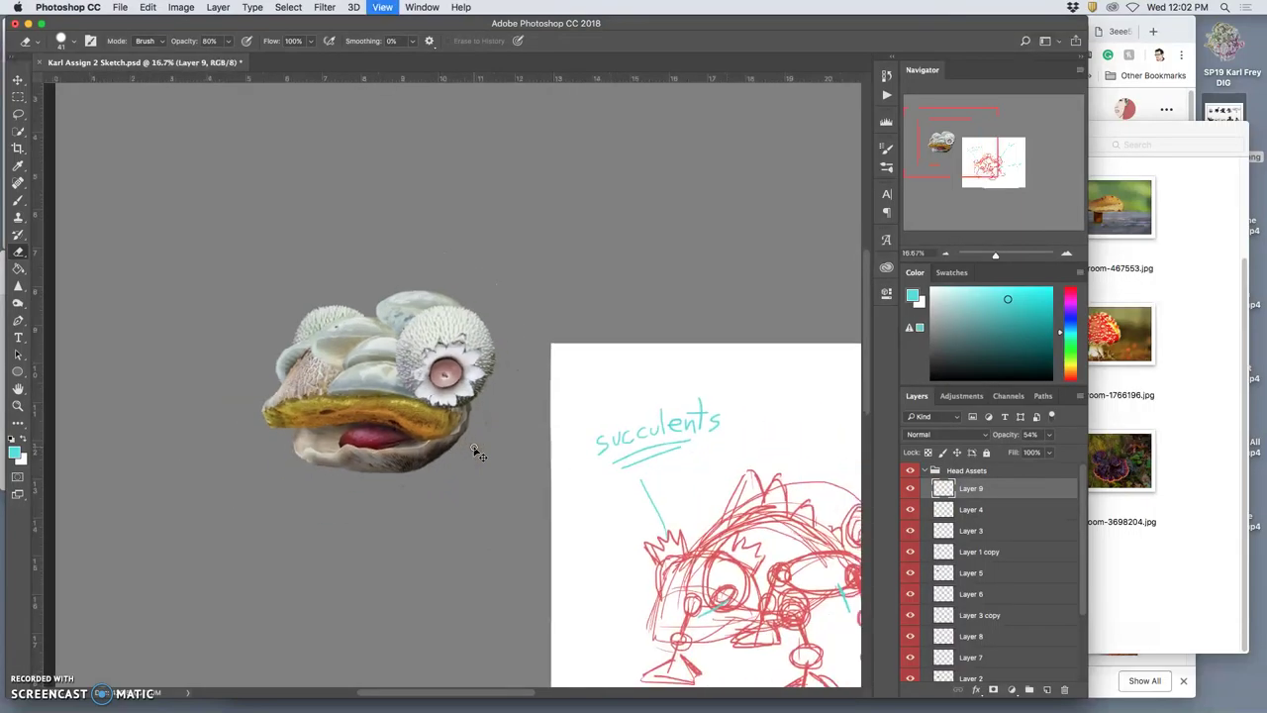
left_click(924, 470)
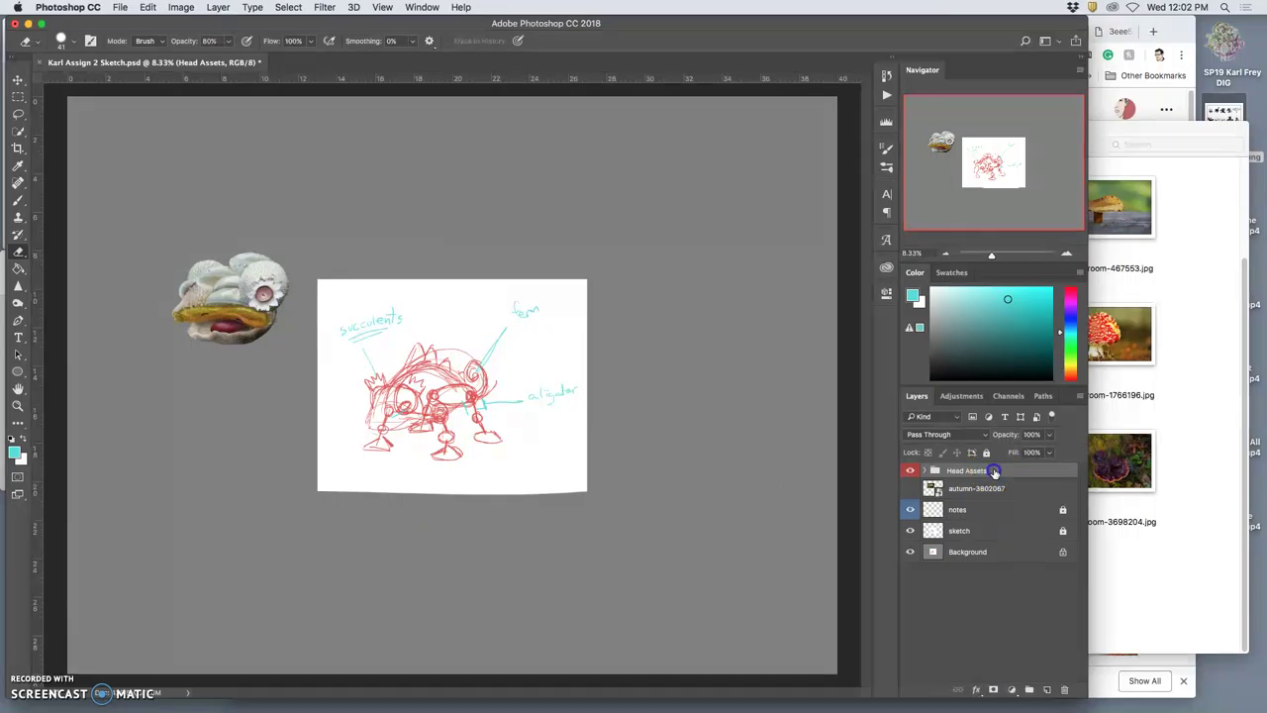
left_click(986, 453)
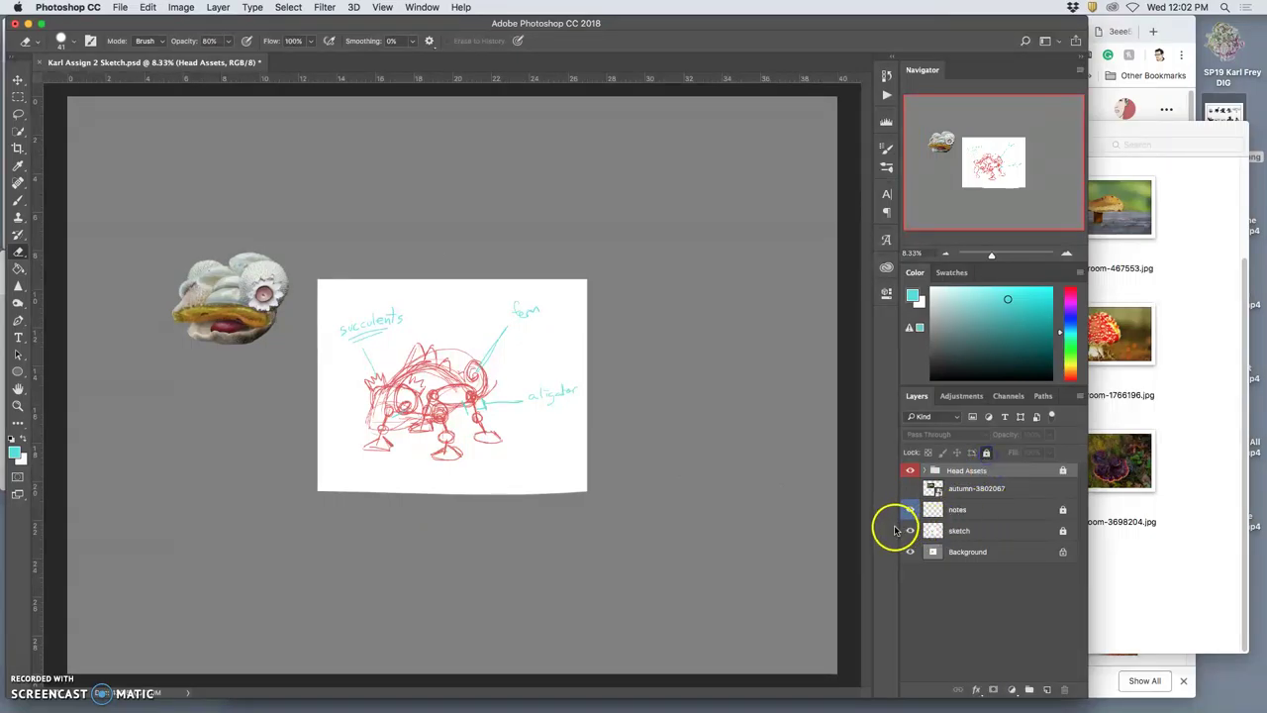
Switch to Finder, open the Body Reference folder and place cep-3708755.jpg into the Photoshop document
left_click(1188, 416)
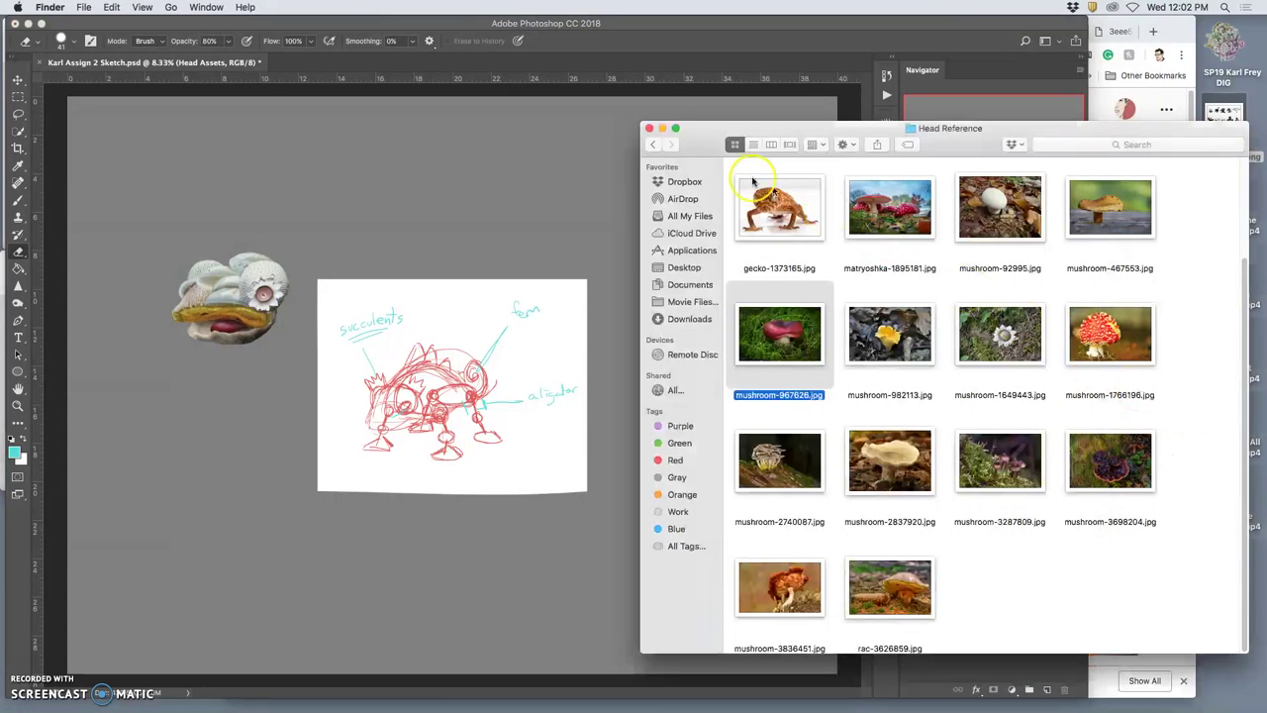
left_click(663, 148)
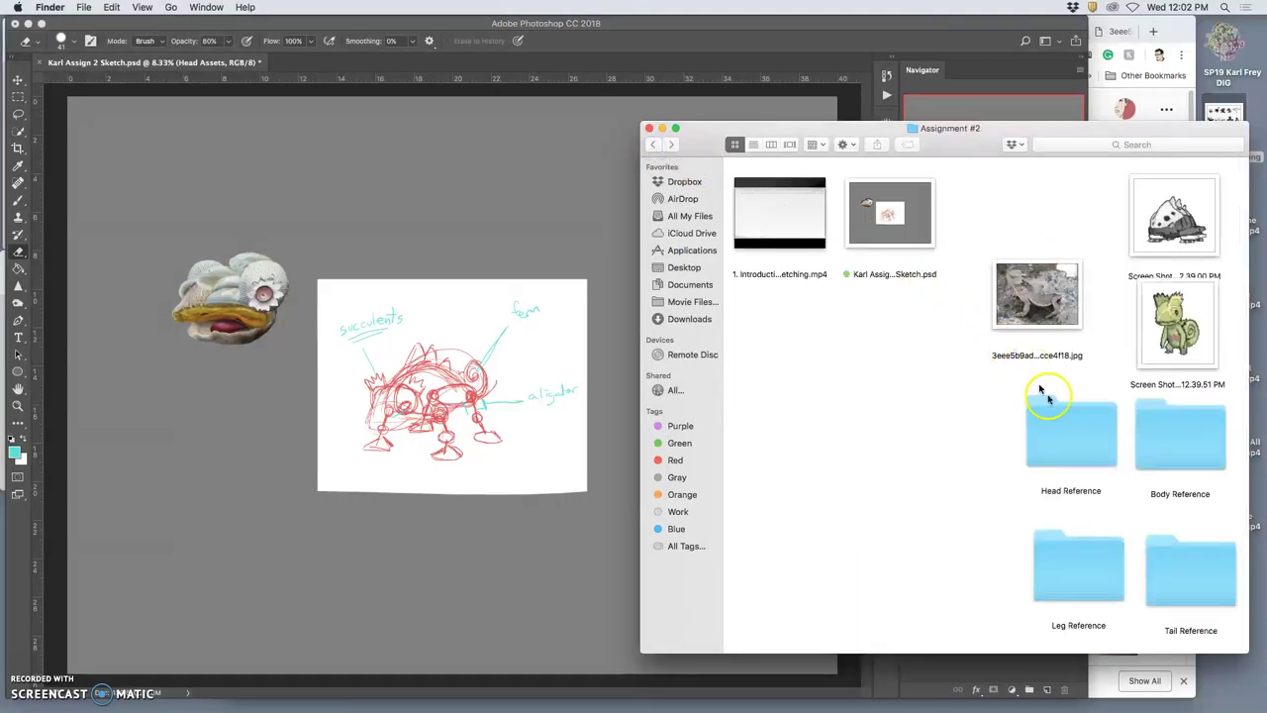
double_click(1193, 465)
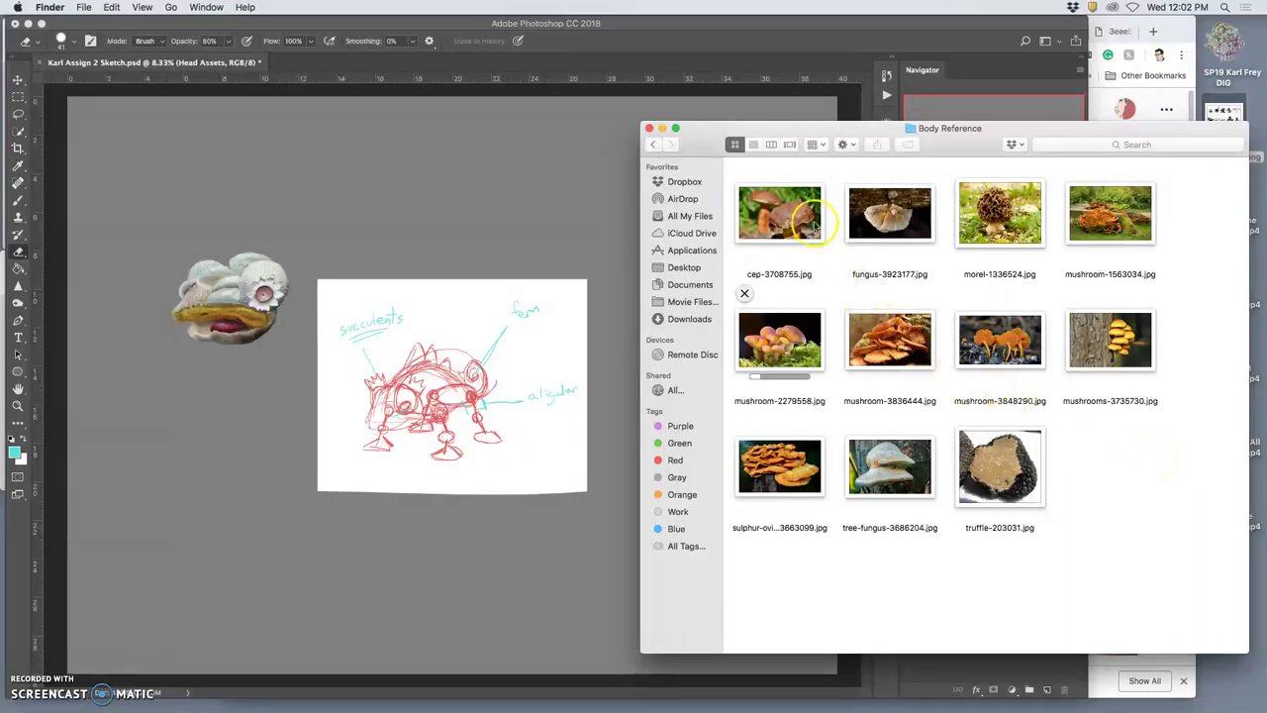
left_click_drag(800, 220, 515, 212)
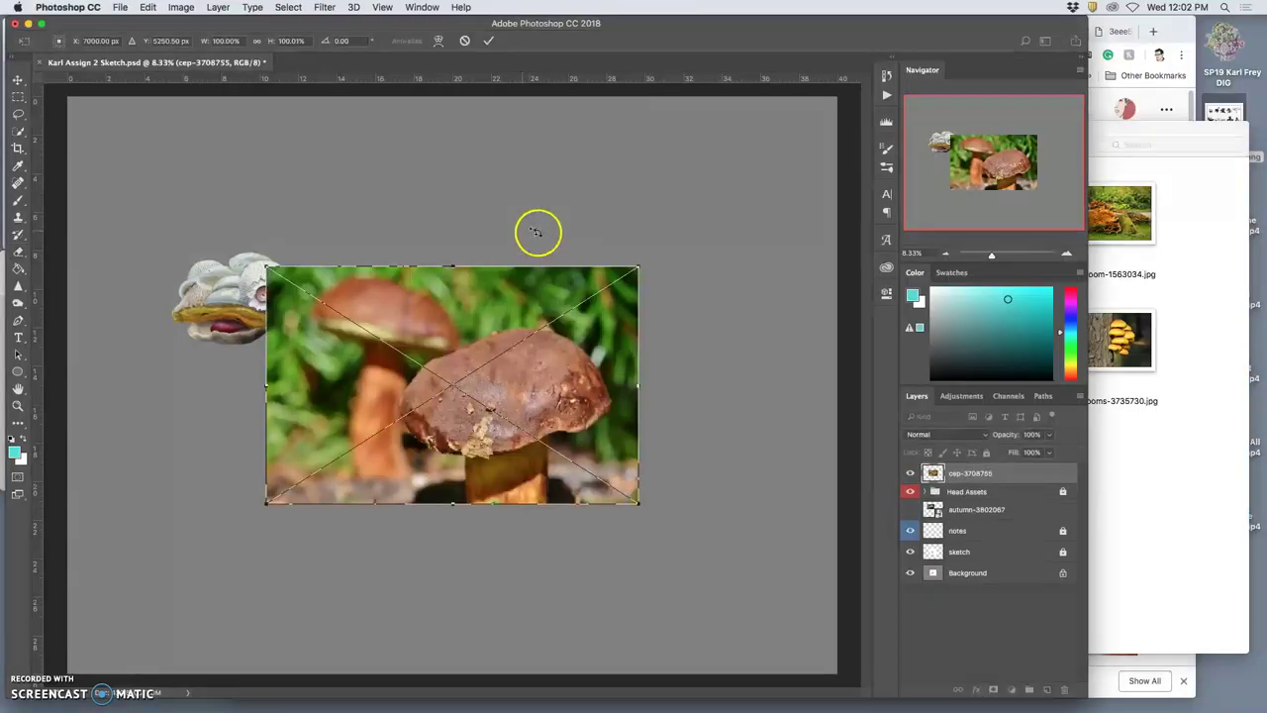
key("Return")
Lasso loosely around the front mushroom's brown cap and copy it to a new layer
key("e")
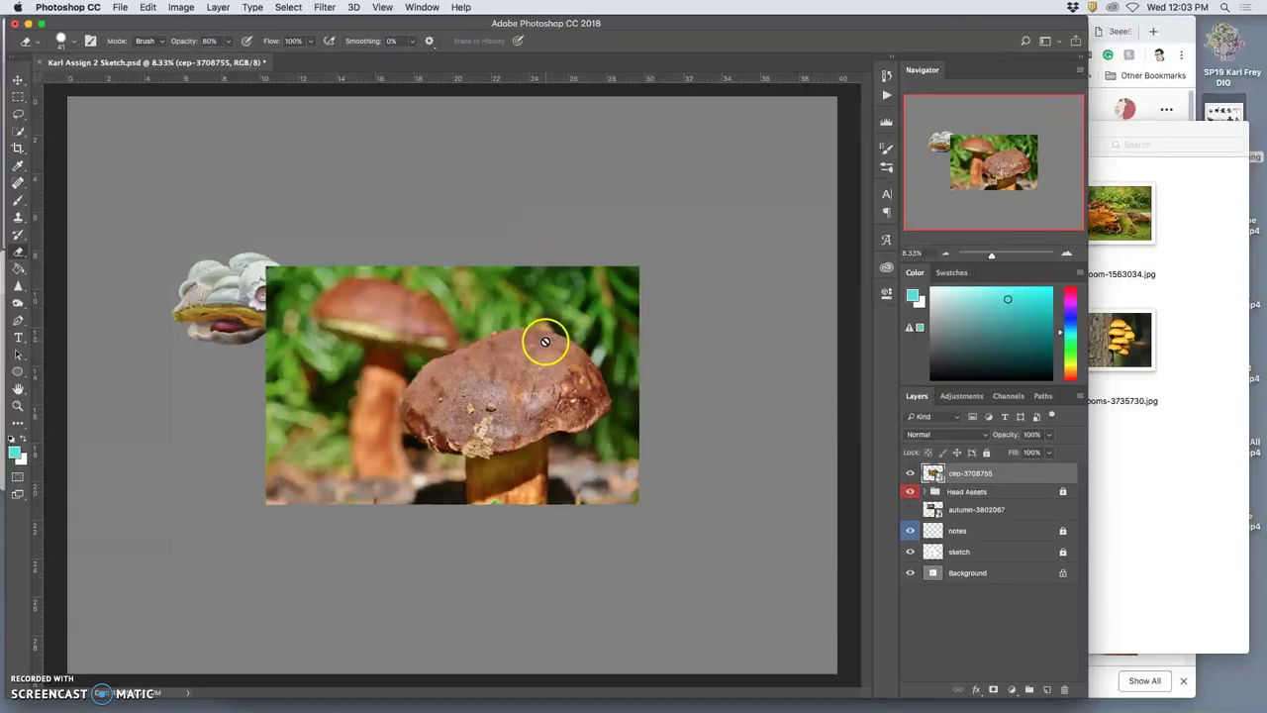
left_click(18, 114)
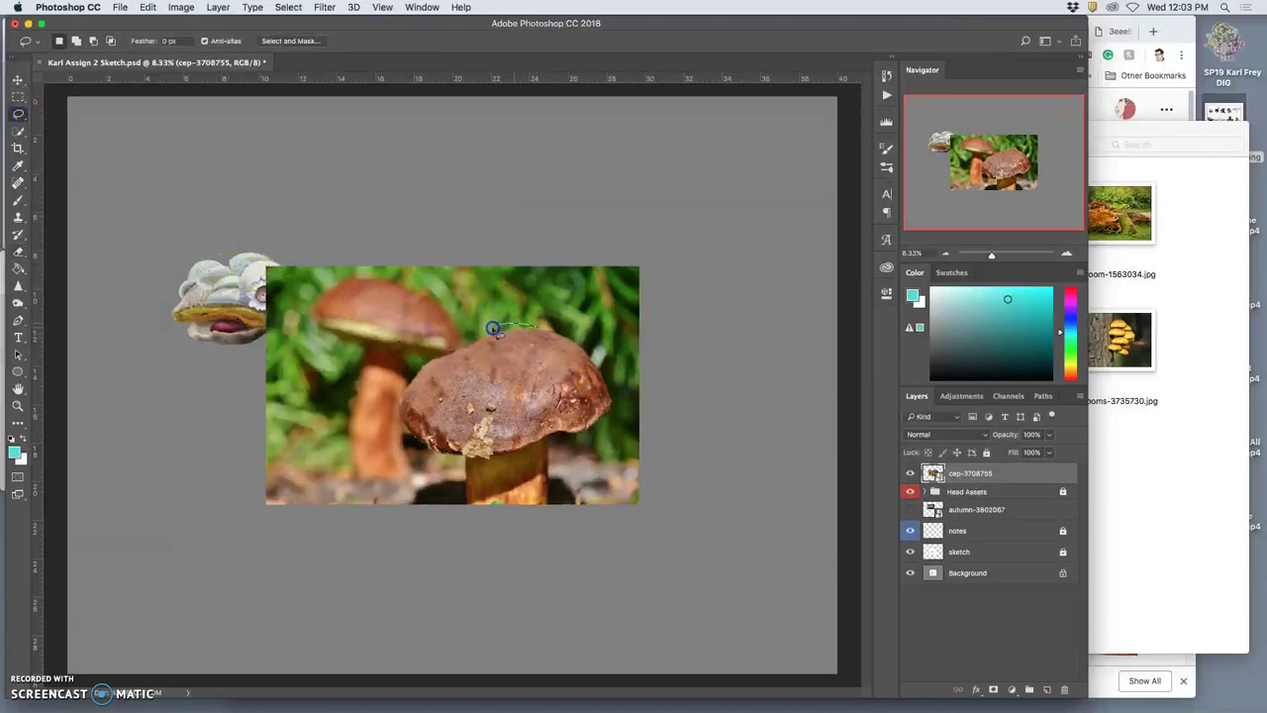
mouse_move(436, 358)
left_mouse_down()
mouse_move(391, 405)
mouse_move(399, 447)
left_mouse_up()
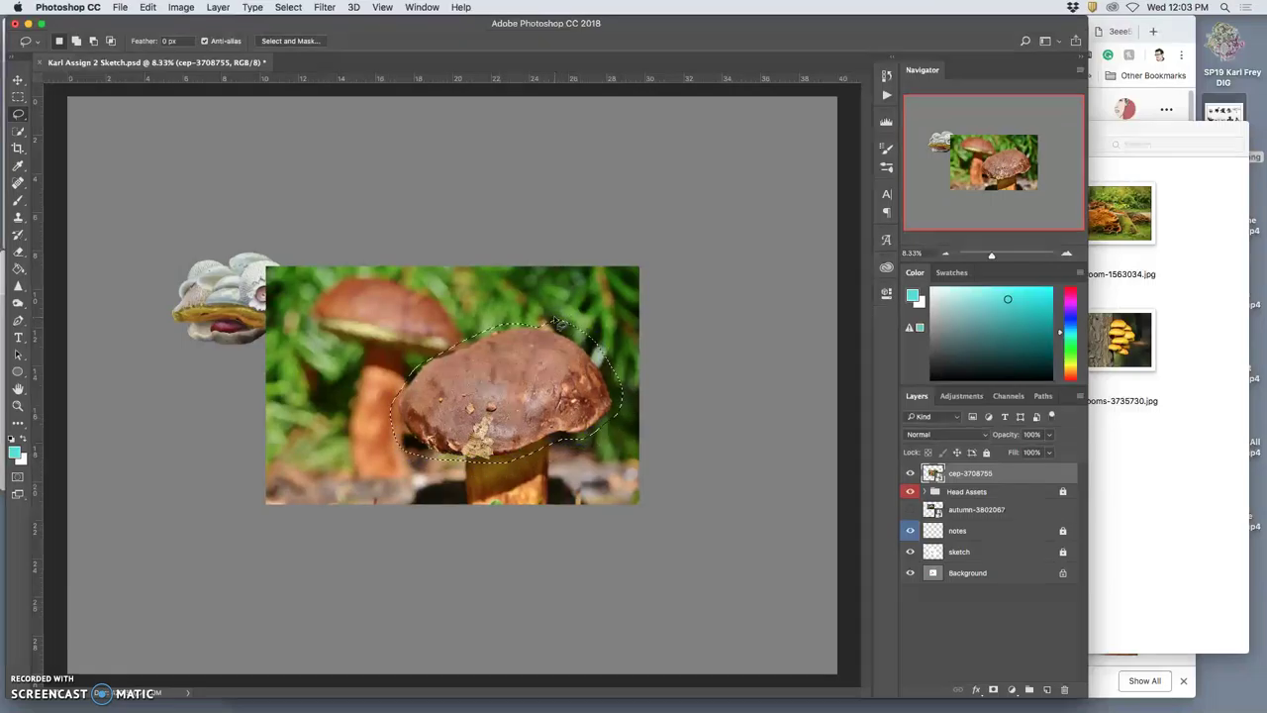
key("super+j")
Delete the placed cep-3708755 photo layer, keeping the cut-out mushroom cap over the sketch
left_click(970, 489)
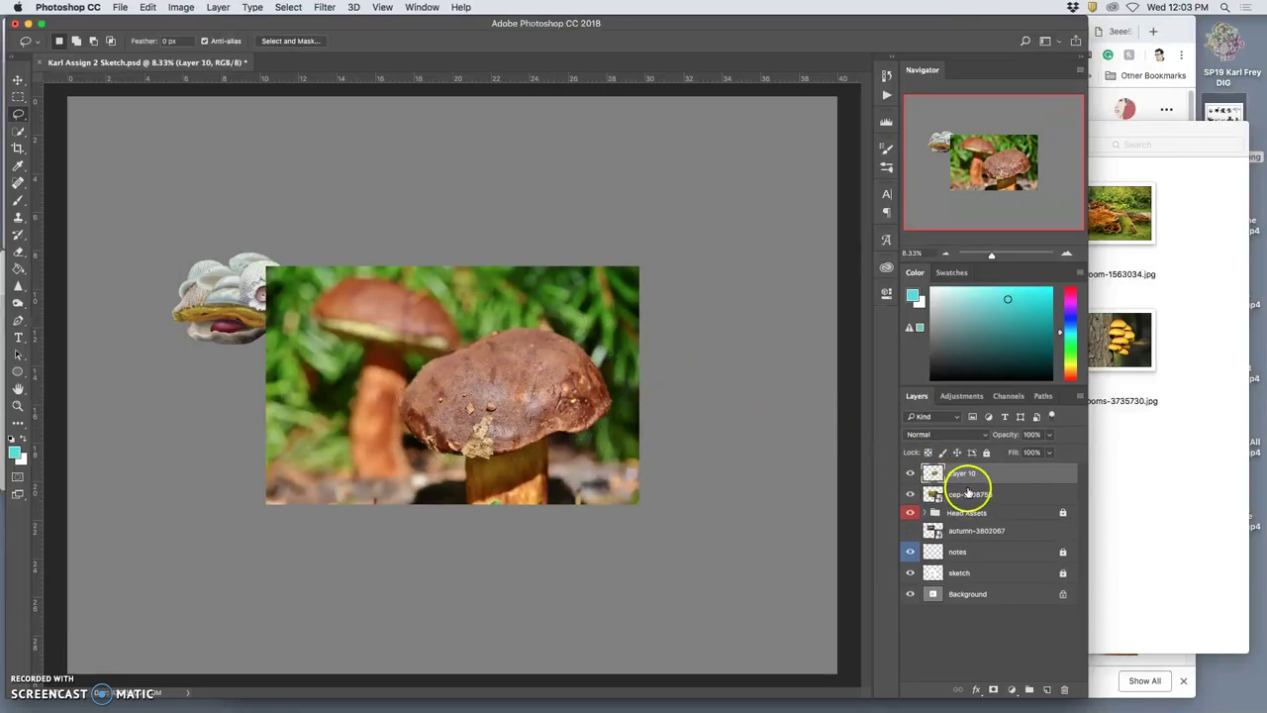
key("BackSpace")
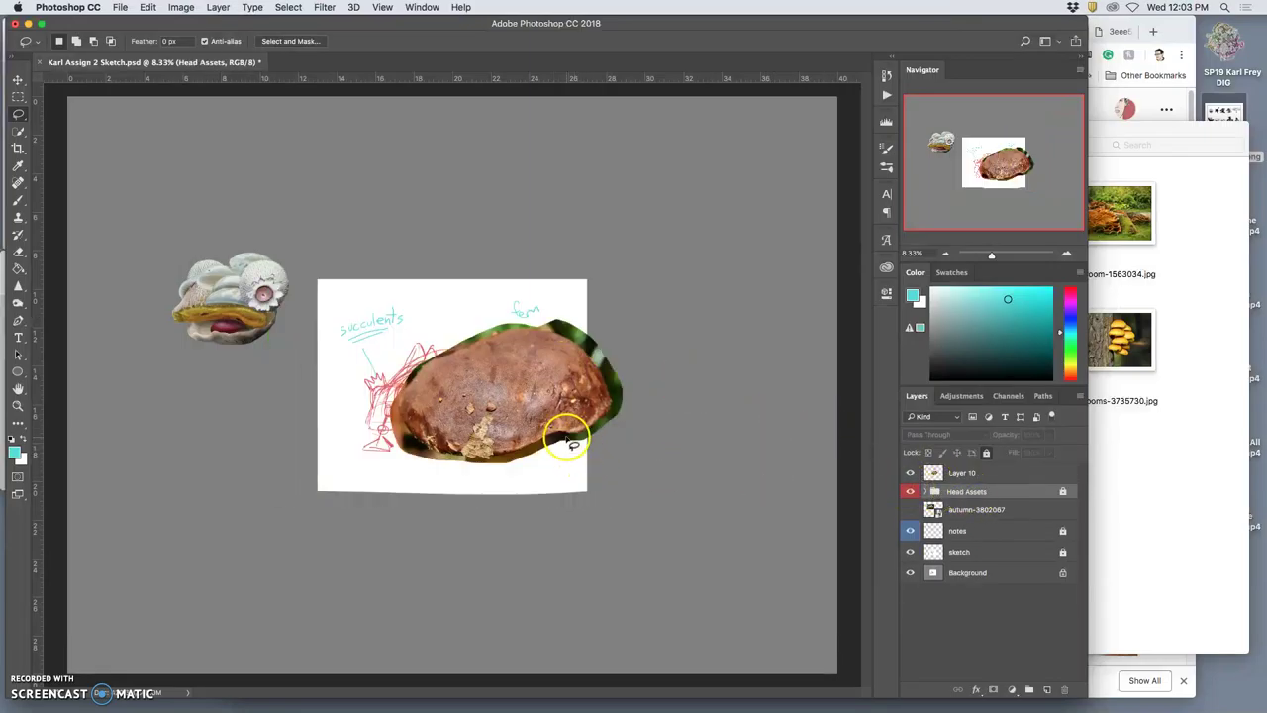
scroll(573, 443, "up", 3)
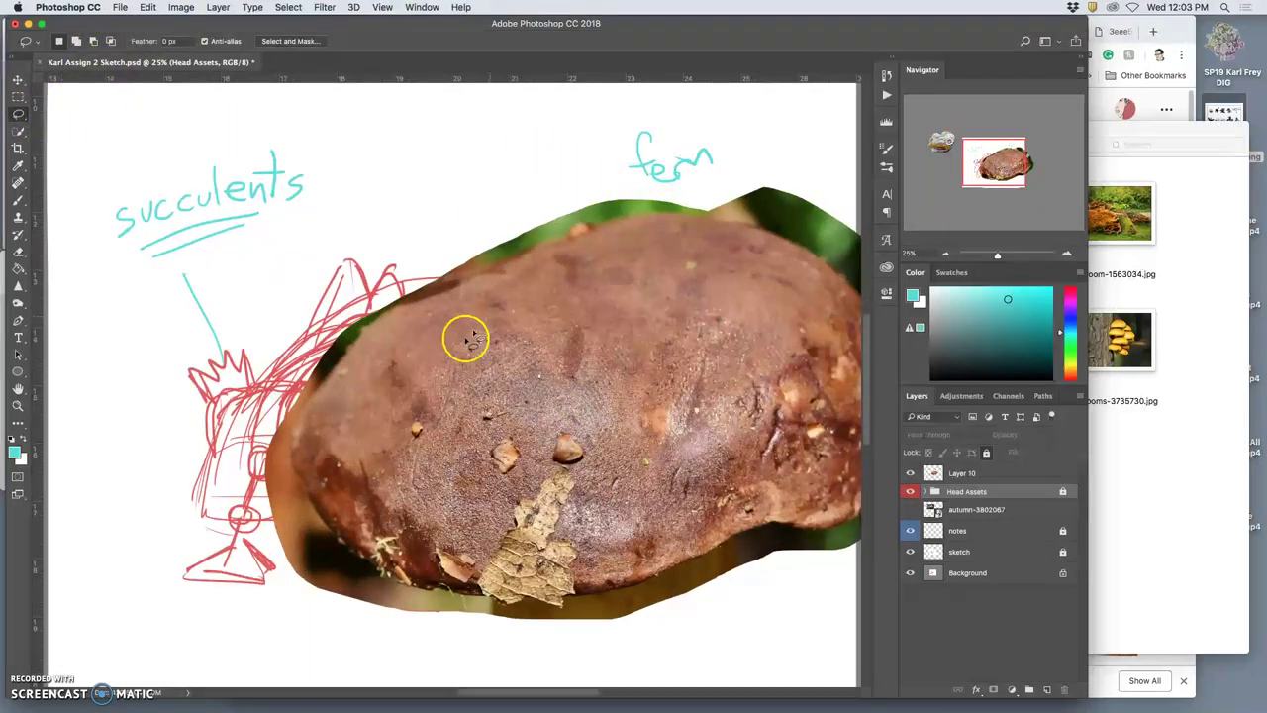
key("super+minus")
key("super+minus")
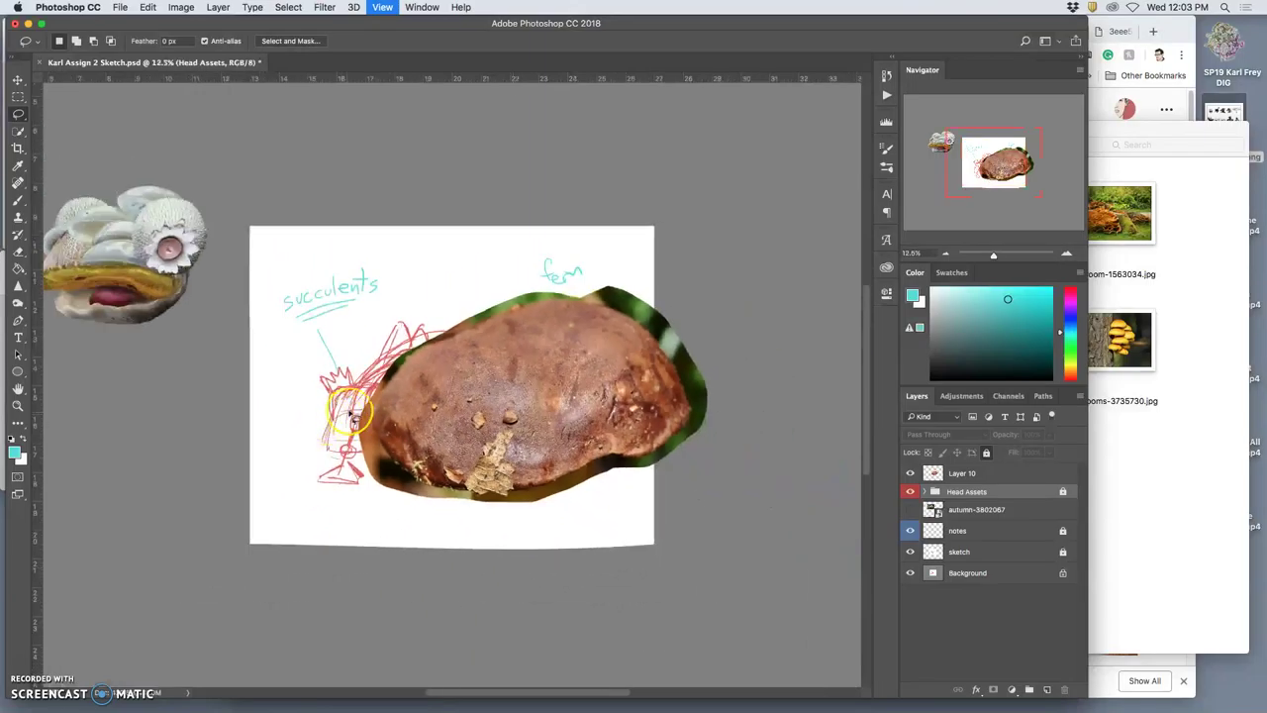
Stack the brown mushroom cap's Layer 10 below the Head Assets group and move the cap onto the sketched body
key("super+minus")
left_click(18, 79)
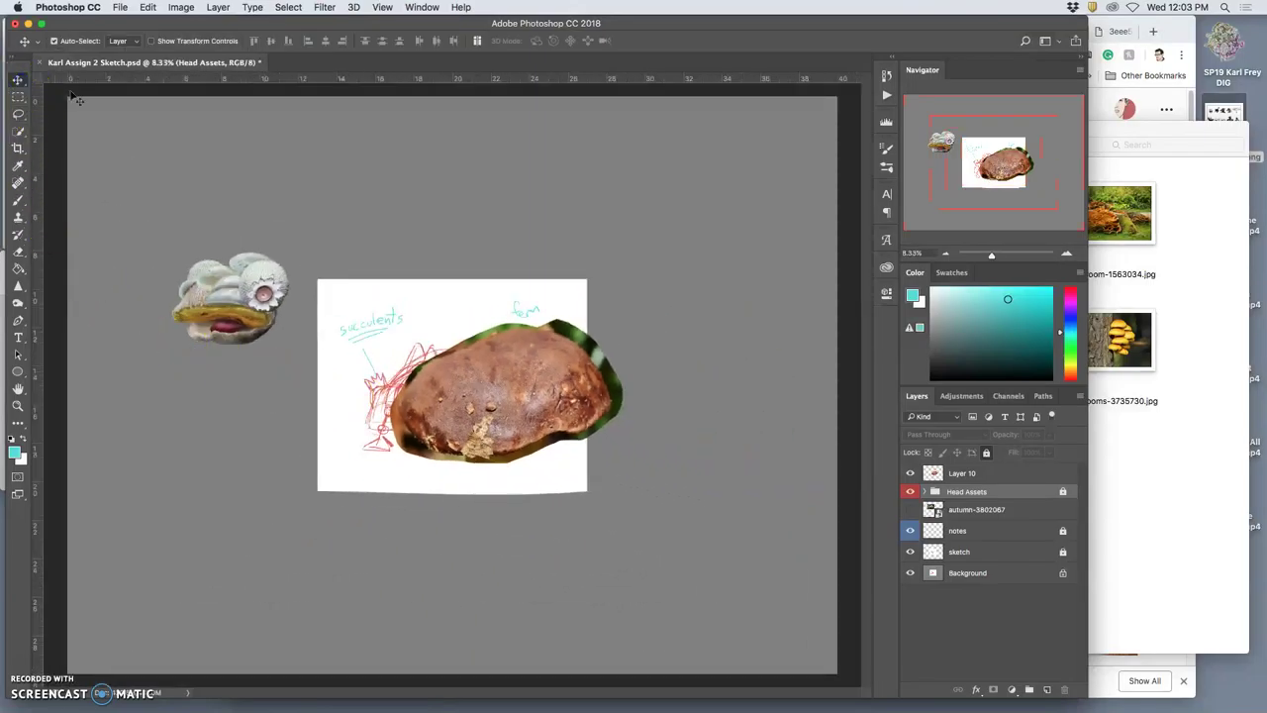
mouse_move(457, 372)
left_mouse_down()
mouse_move(309, 287)
mouse_move(377, 294)
mouse_move(359, 291)
left_mouse_up()
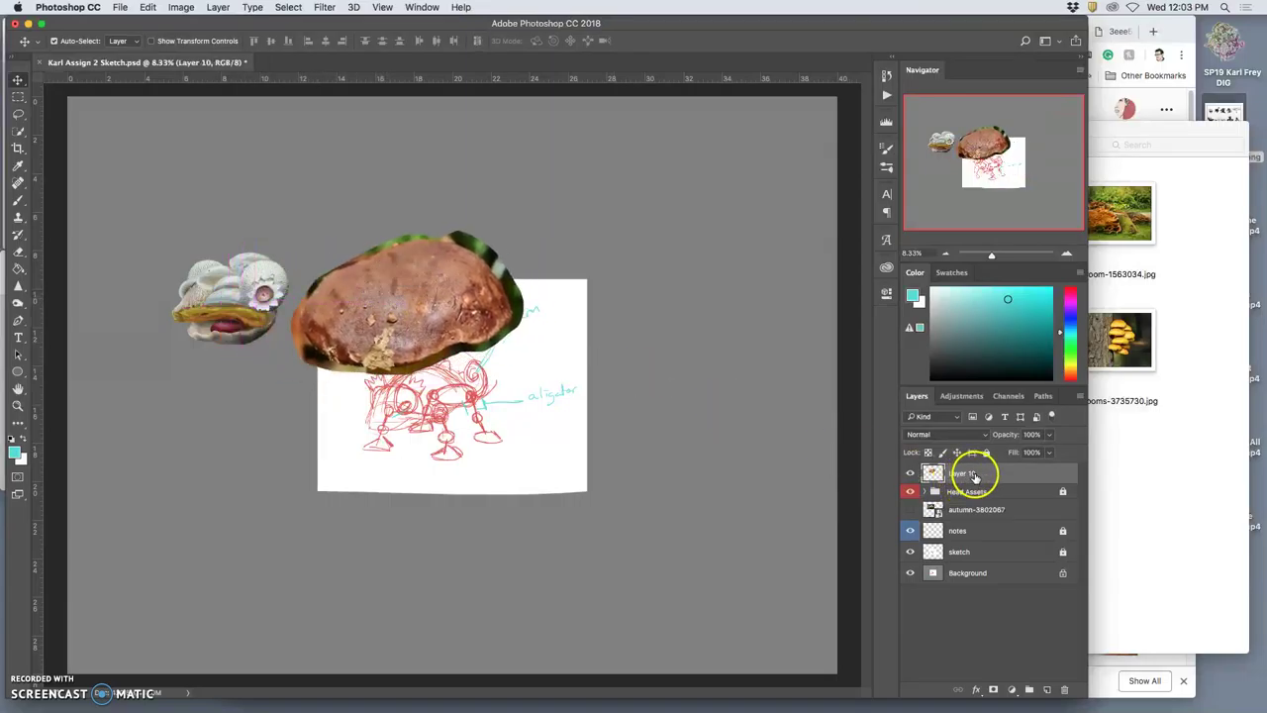
left_click_drag(970, 471, 976, 496)
mouse_move(404, 293)
left_mouse_down()
mouse_move(340, 315)
mouse_move(459, 401)
mouse_move(451, 414)
left_mouse_up()
key("super+plus")
left_click_drag(603, 402, 638, 371)
Scale the brown mushroom cap to about 71% and position it over the sketched body
key("super+t")
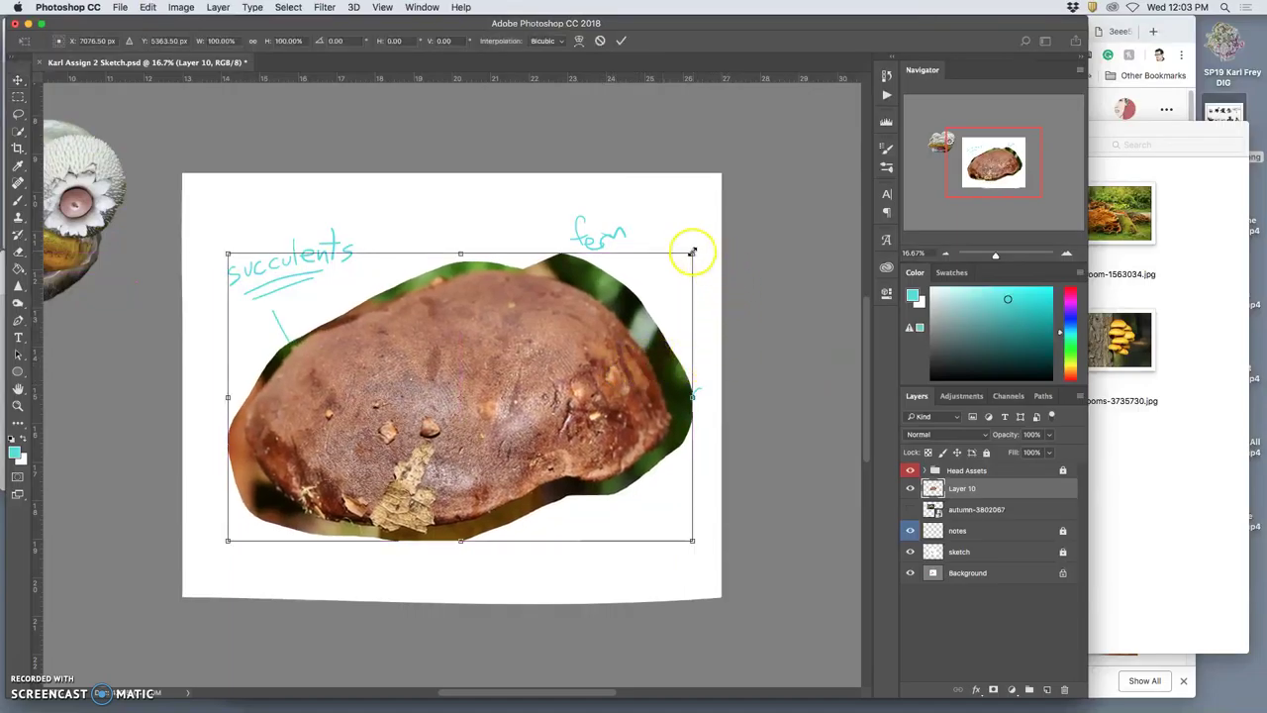
left_click_drag(693, 253, 557, 340)
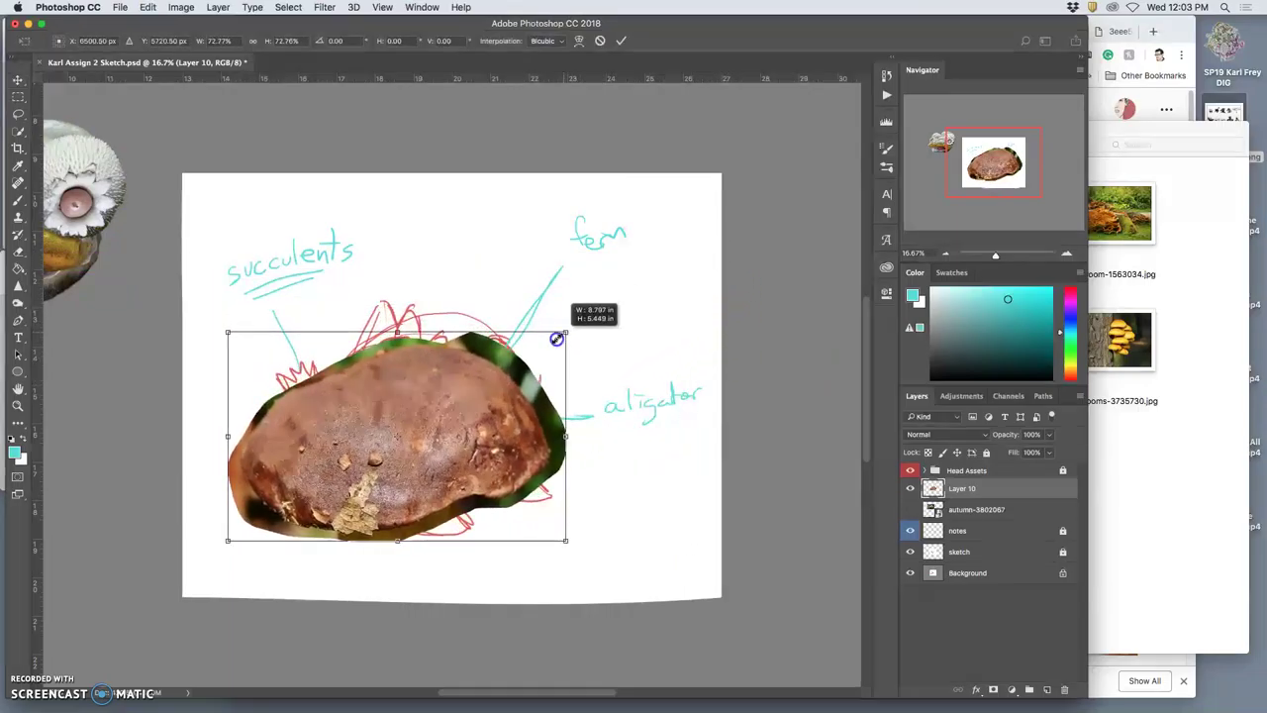
left_click_drag(438, 410, 485, 368)
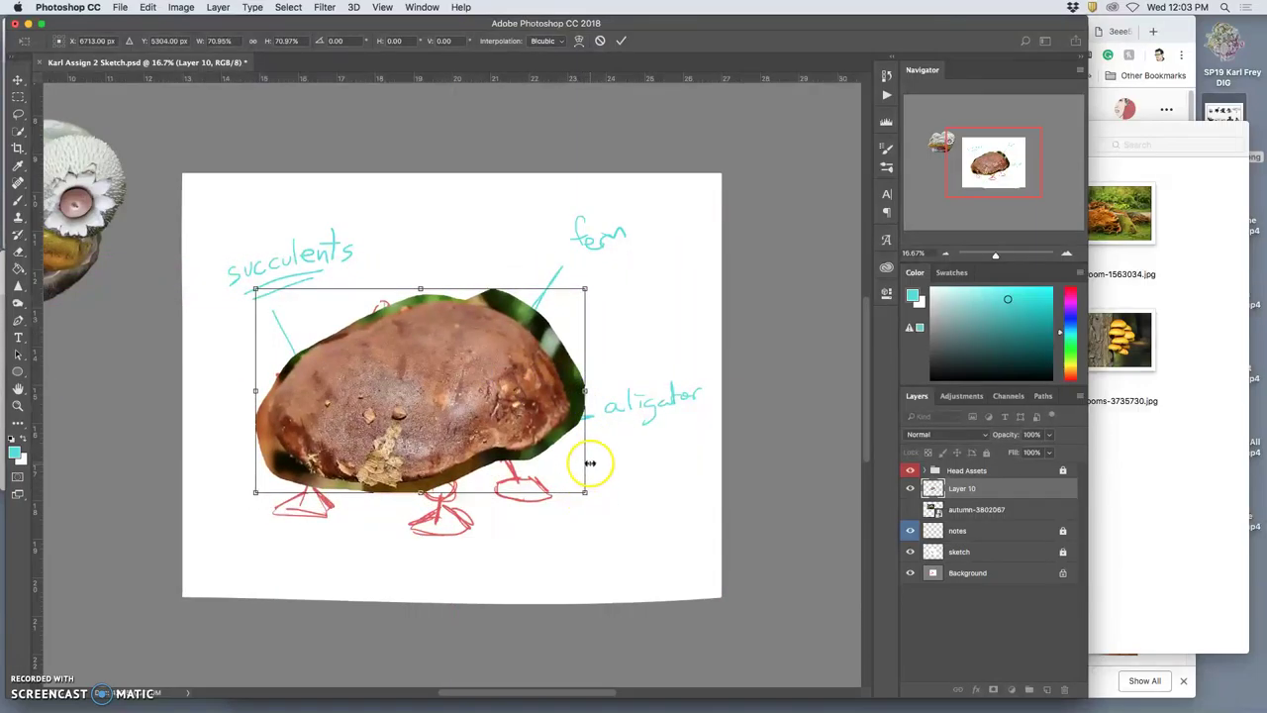
Warp the brown cap, pulling its lower edge and sides in to follow the sketched body, and apply the transform
right_click(487, 389)
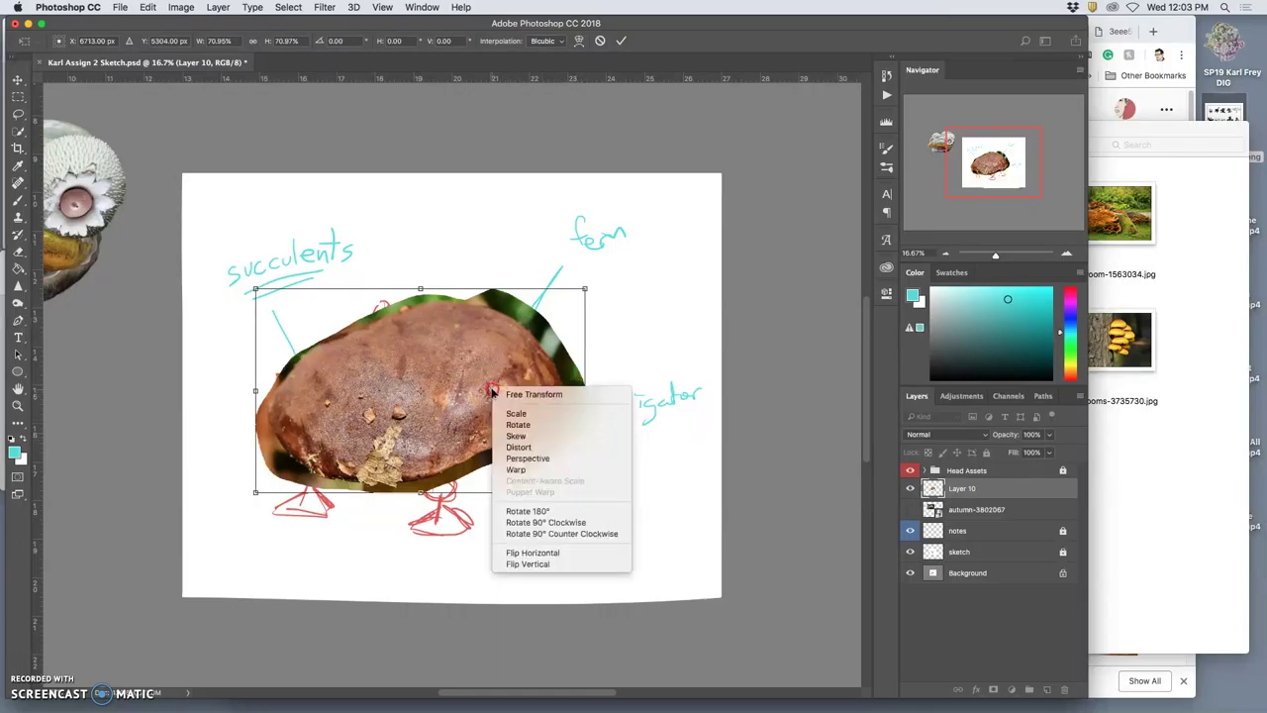
left_click(525, 468)
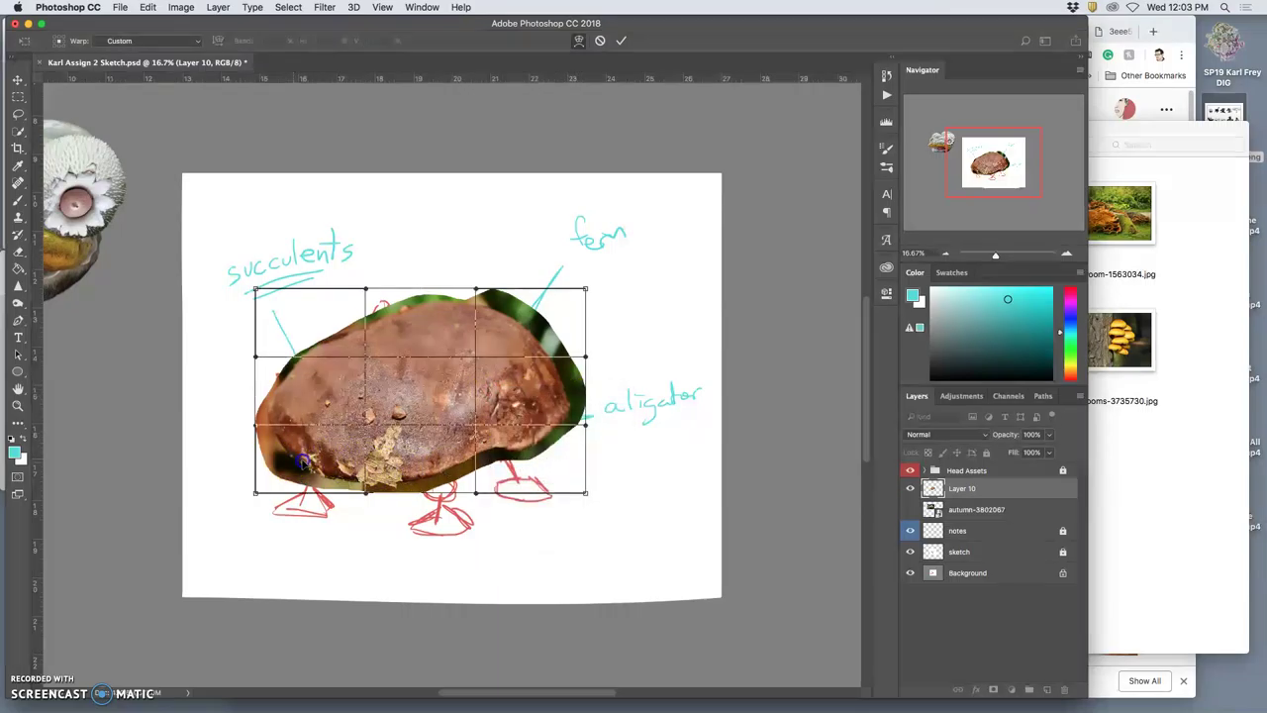
left_click_drag(304, 462, 322, 464)
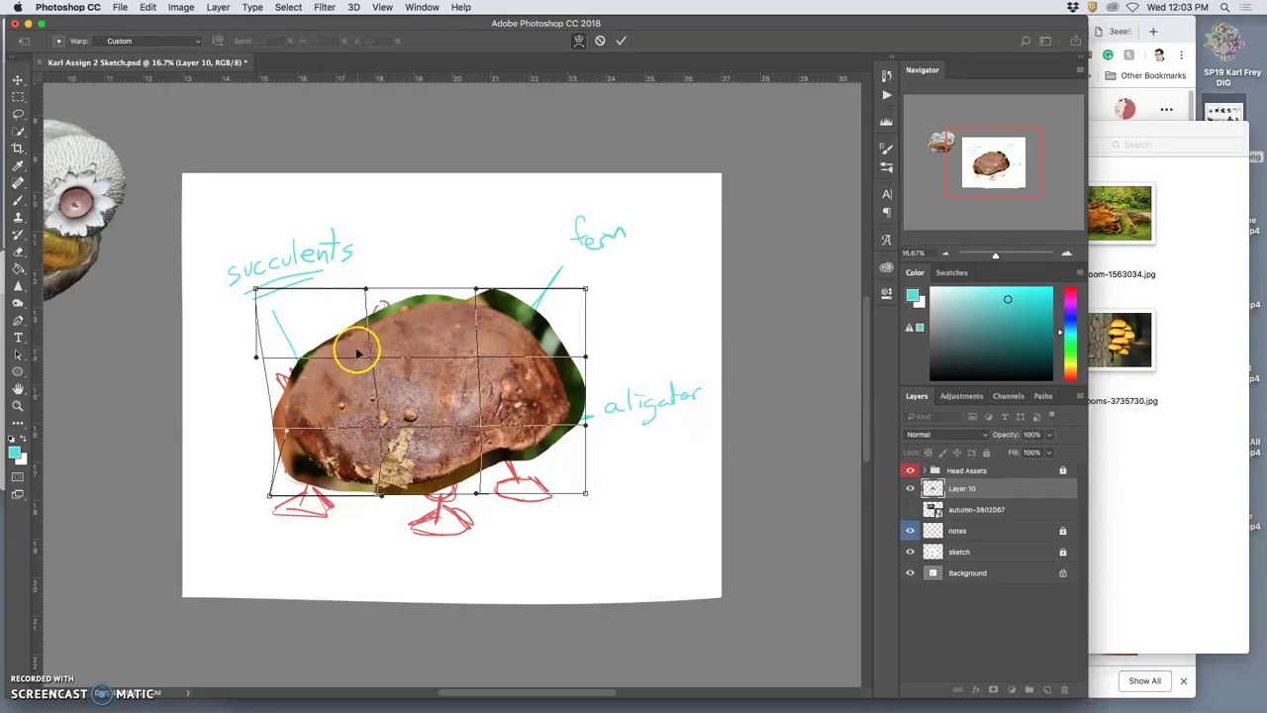
left_click_drag(357, 349, 363, 347)
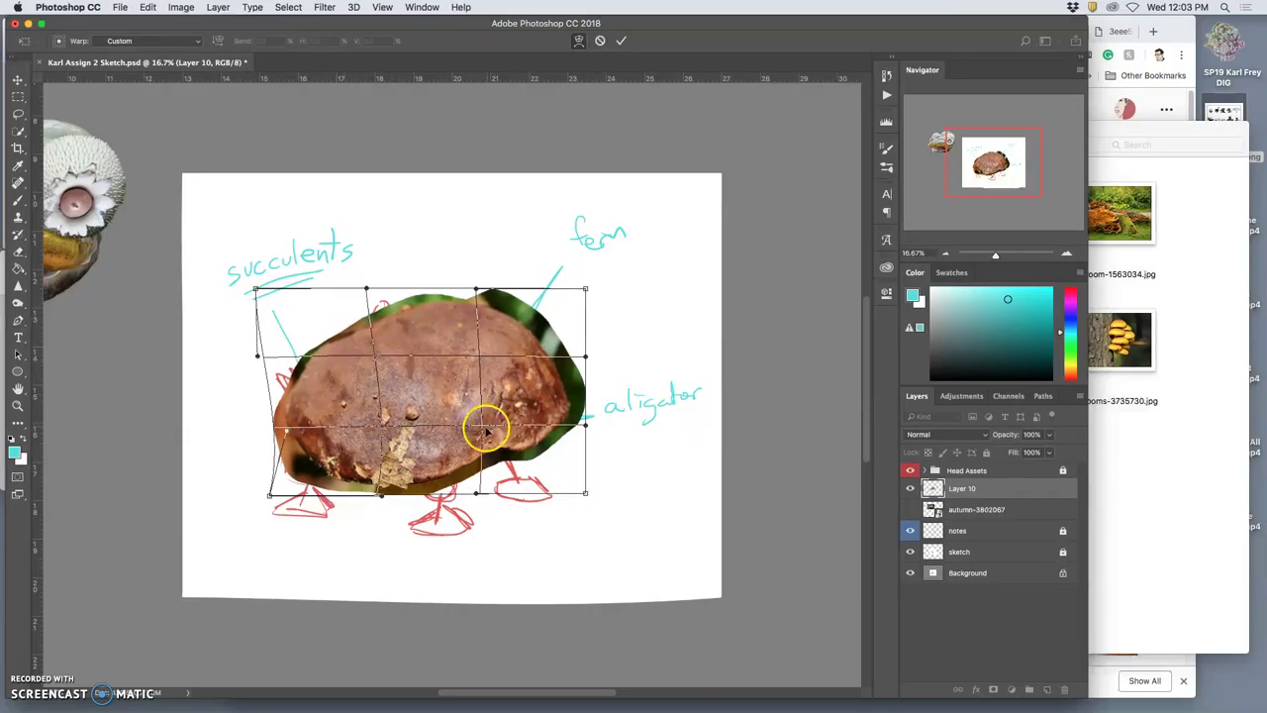
left_click_drag(481, 425, 476, 454)
left_click_drag(393, 476, 395, 470)
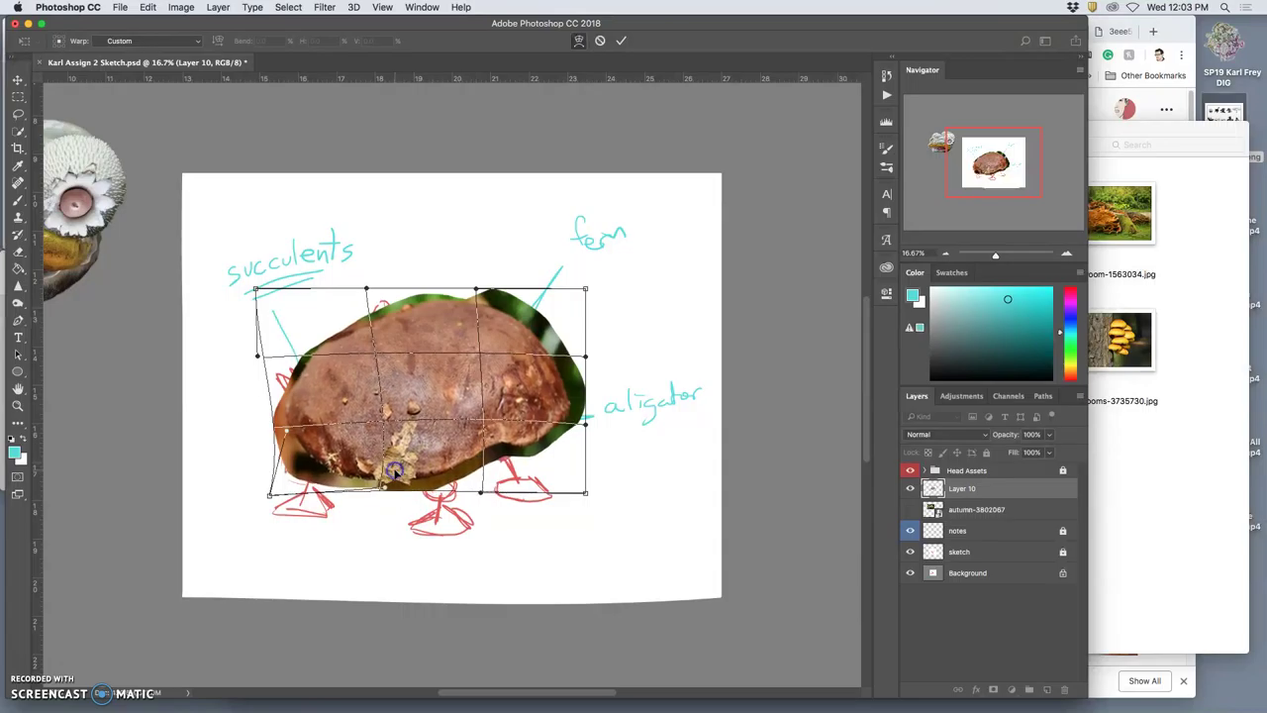
key("Return")
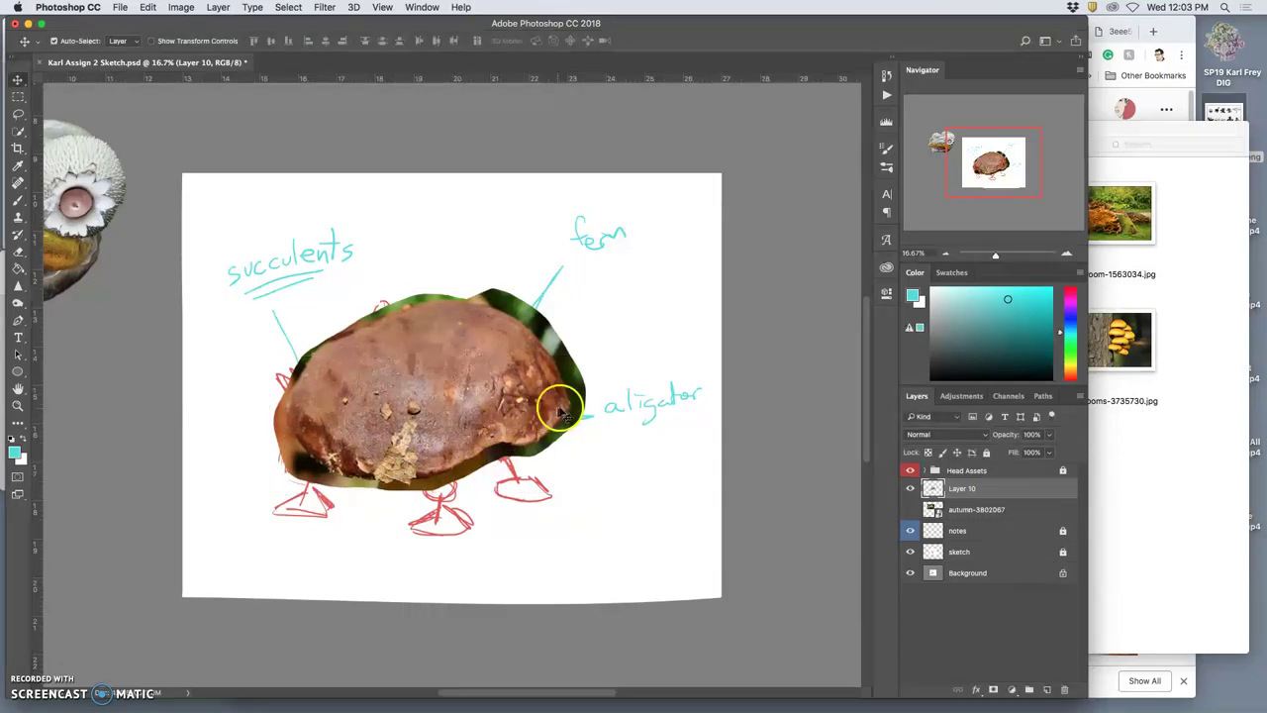
Unlock the Head Assets group and undo a trial move of the creature's head
scroll(566, 377, "left", 5)
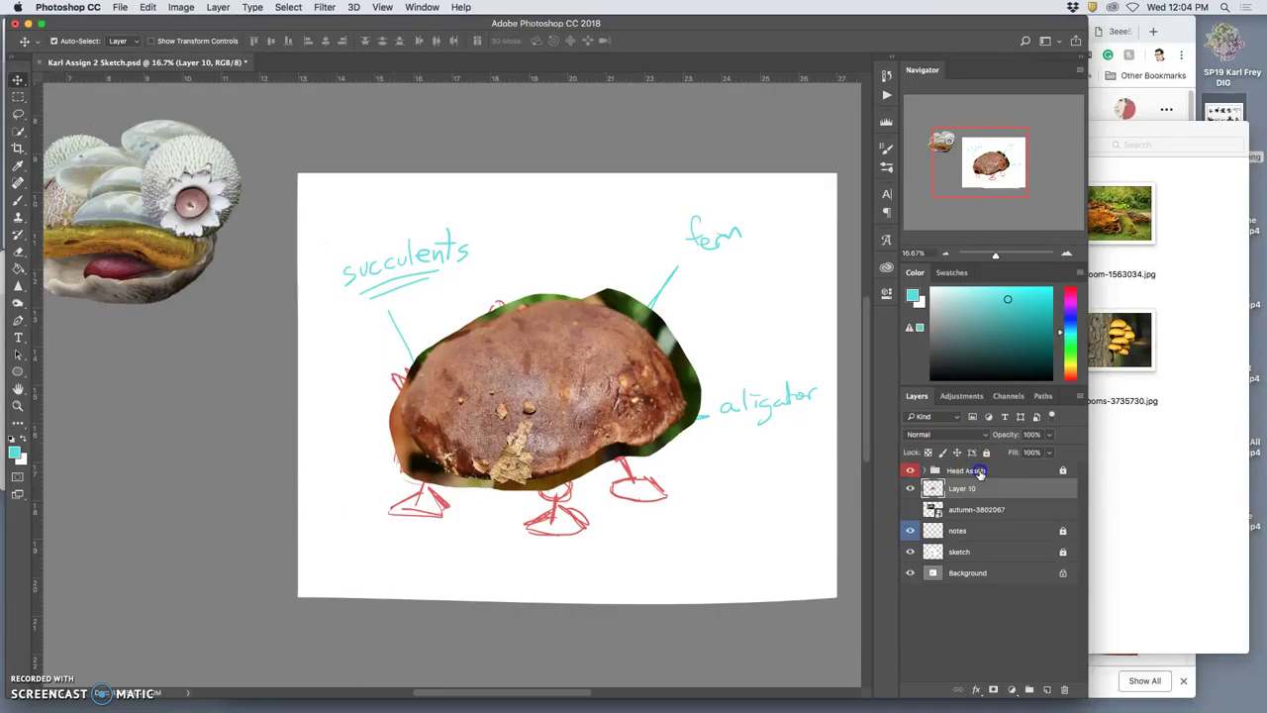
left_click(981, 469)
left_click(617, 366)
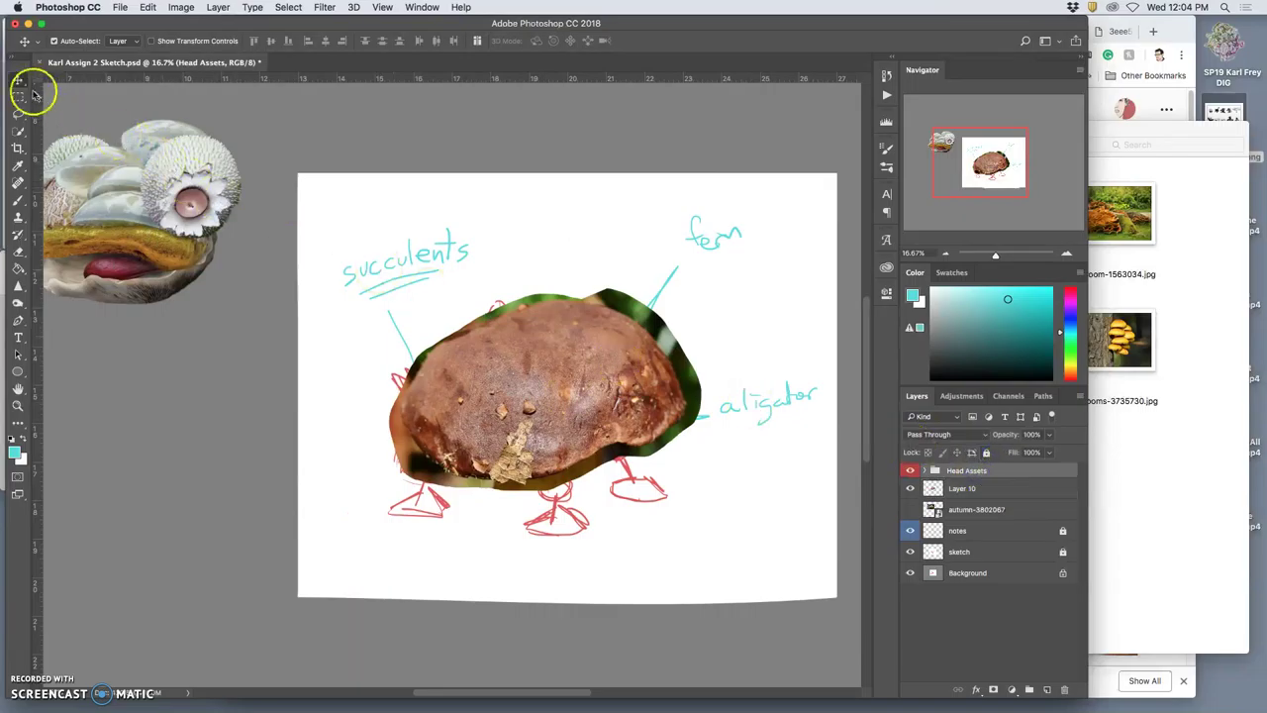
left_click_drag(127, 198, 193, 262)
key("super+z")
left_click(992, 474)
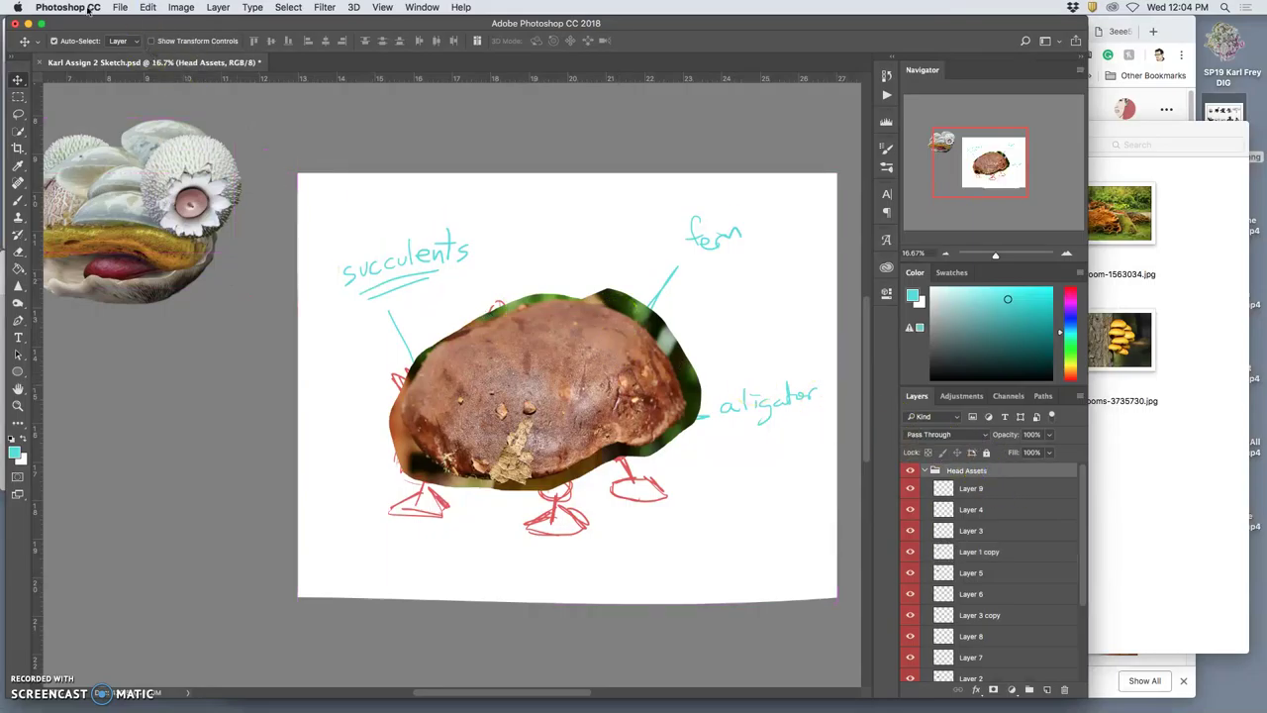
Set the Move tool's auto-select to Group, shift the whole head slightly toward the page, and collapse and relock Head Assets
left_click(119, 40)
left_click(116, 27)
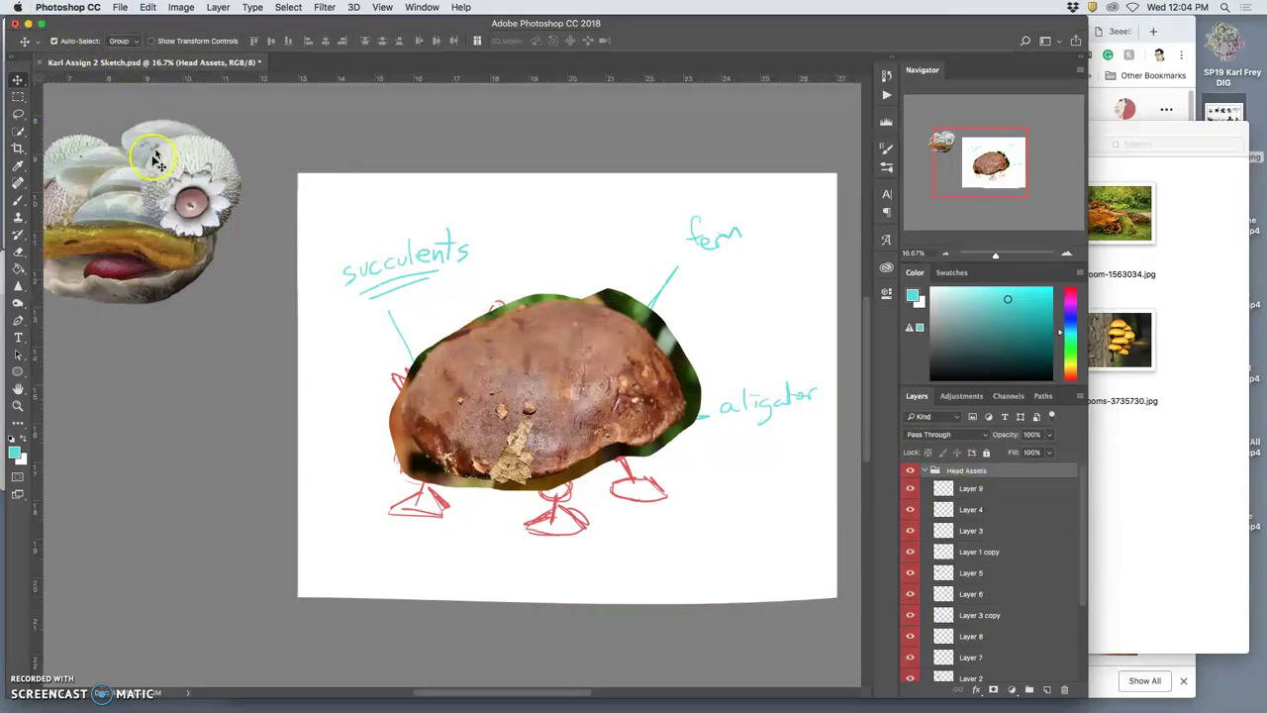
left_click_drag(117, 194, 166, 206)
left_click(374, 394)
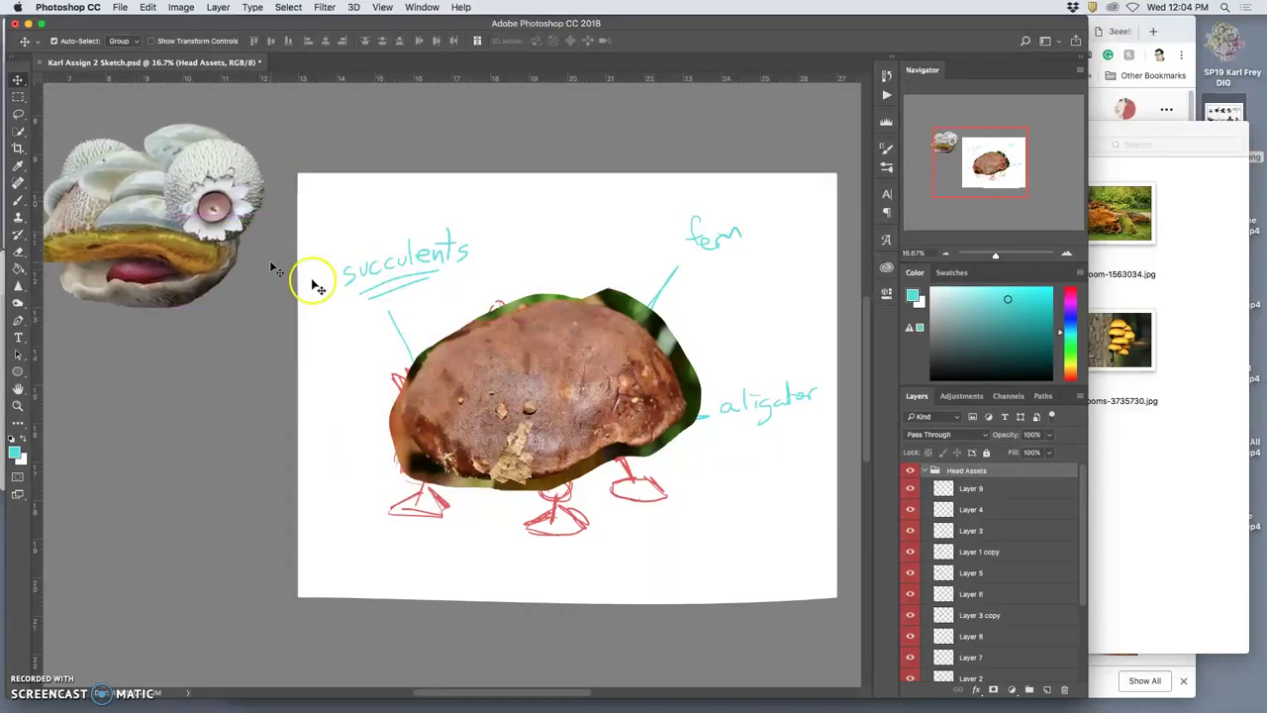
left_click(924, 470)
left_click(986, 453)
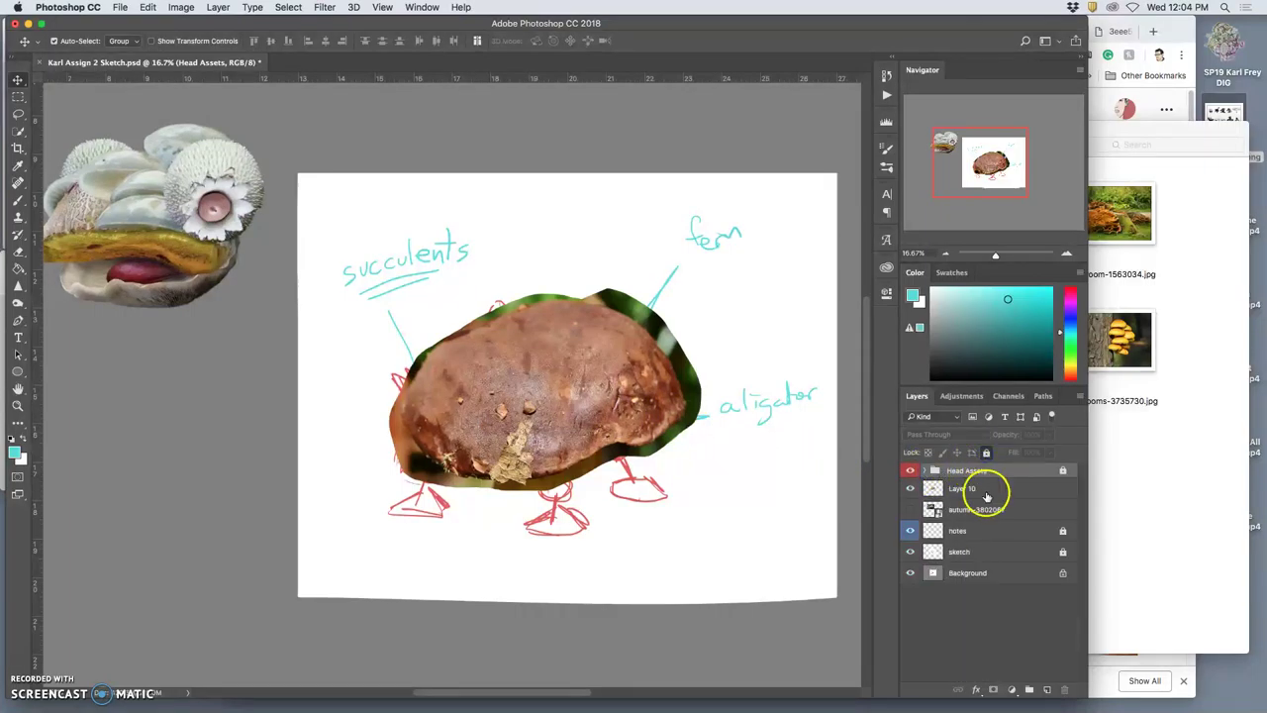
Select Layer 10 and nudge the brown mushroom cap slightly upward over the sketched body
left_click(980, 488)
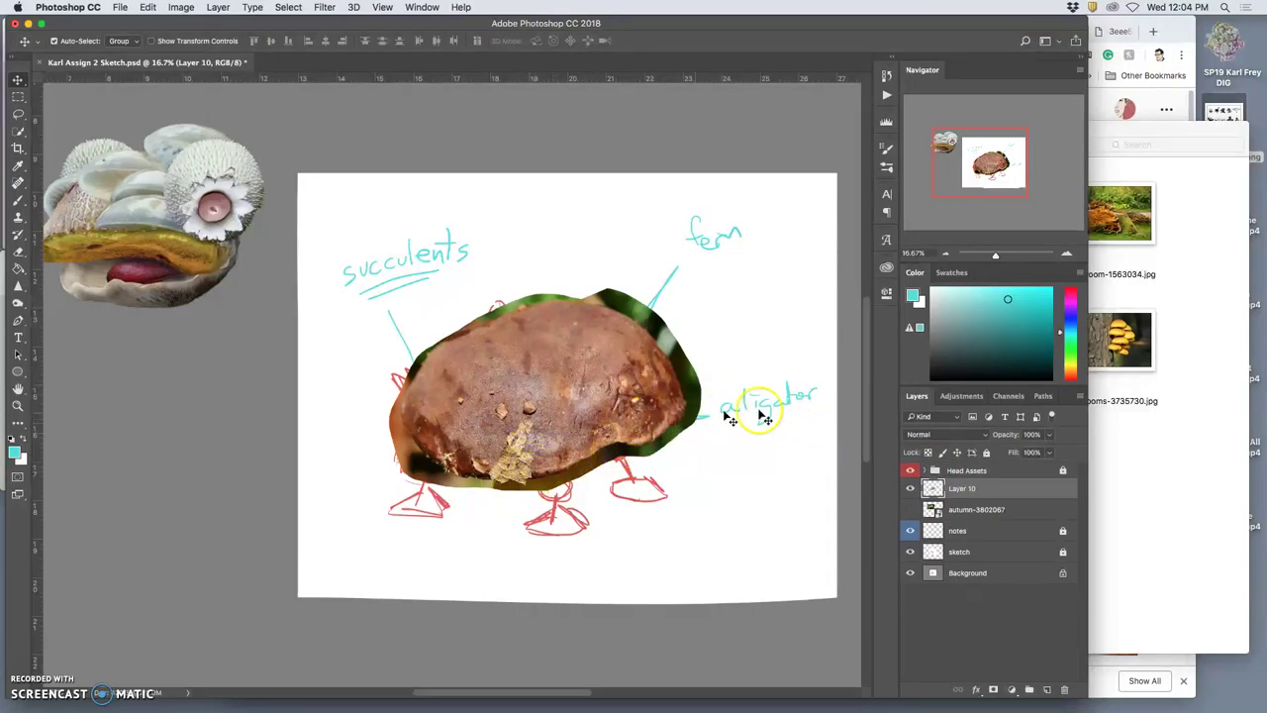
left_click(1148, 381)
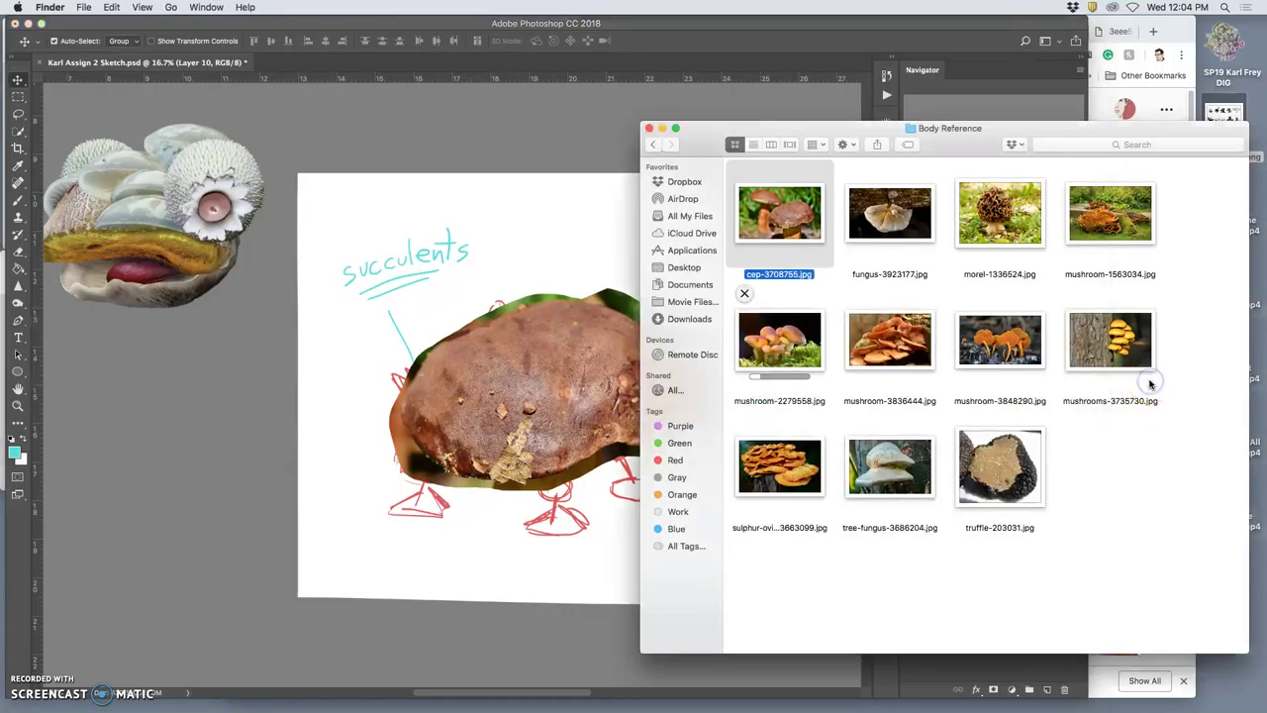
left_click(1145, 385)
left_click(545, 386)
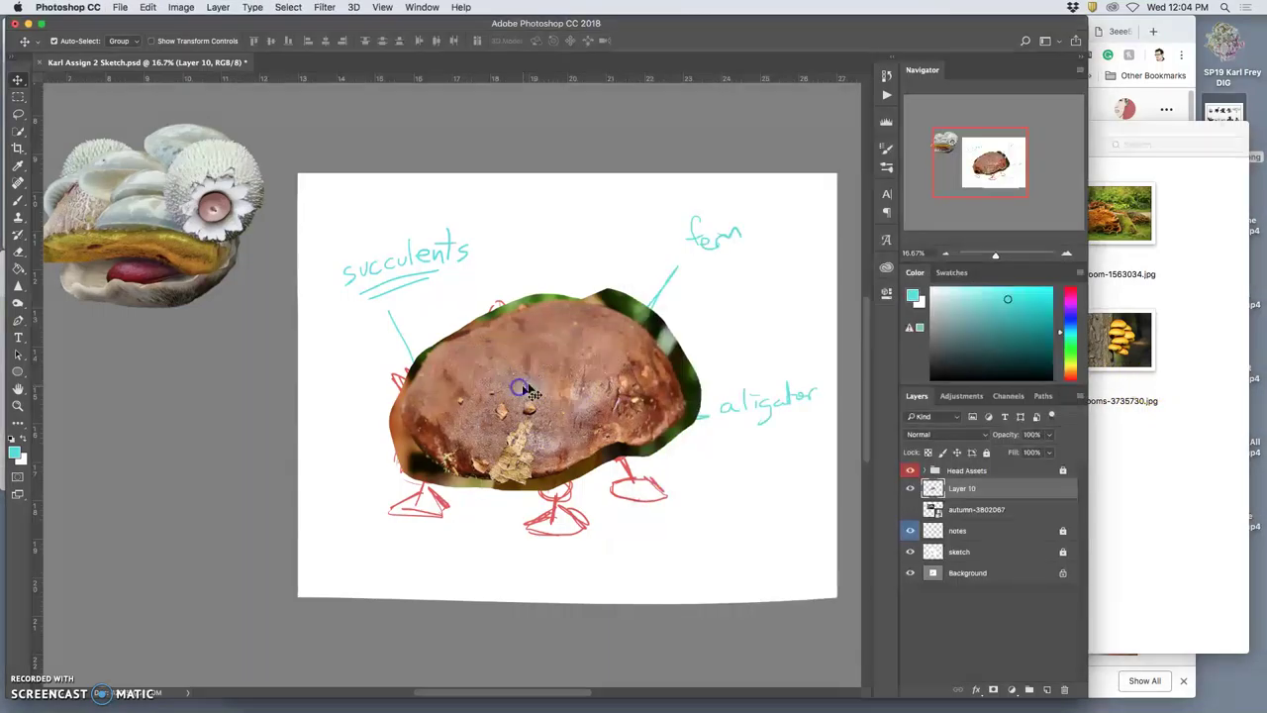
mouse_move(559, 374)
left_mouse_down()
mouse_move(762, 639)
mouse_move(674, 603)
mouse_move(626, 438)
mouse_move(558, 332)
mouse_move(553, 341)
left_mouse_up()
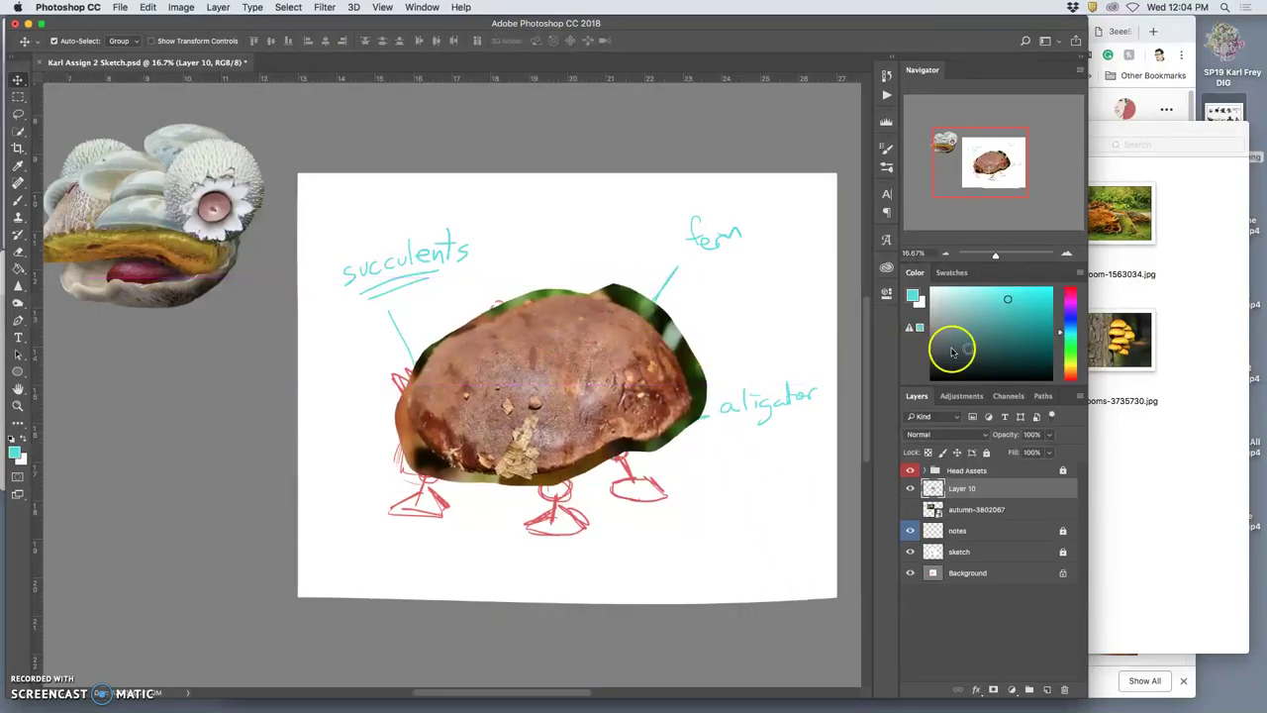
Switch to Finder's Body Reference folder and place mushrooms-3735730.jpg into the Photoshop document
left_click(1126, 352)
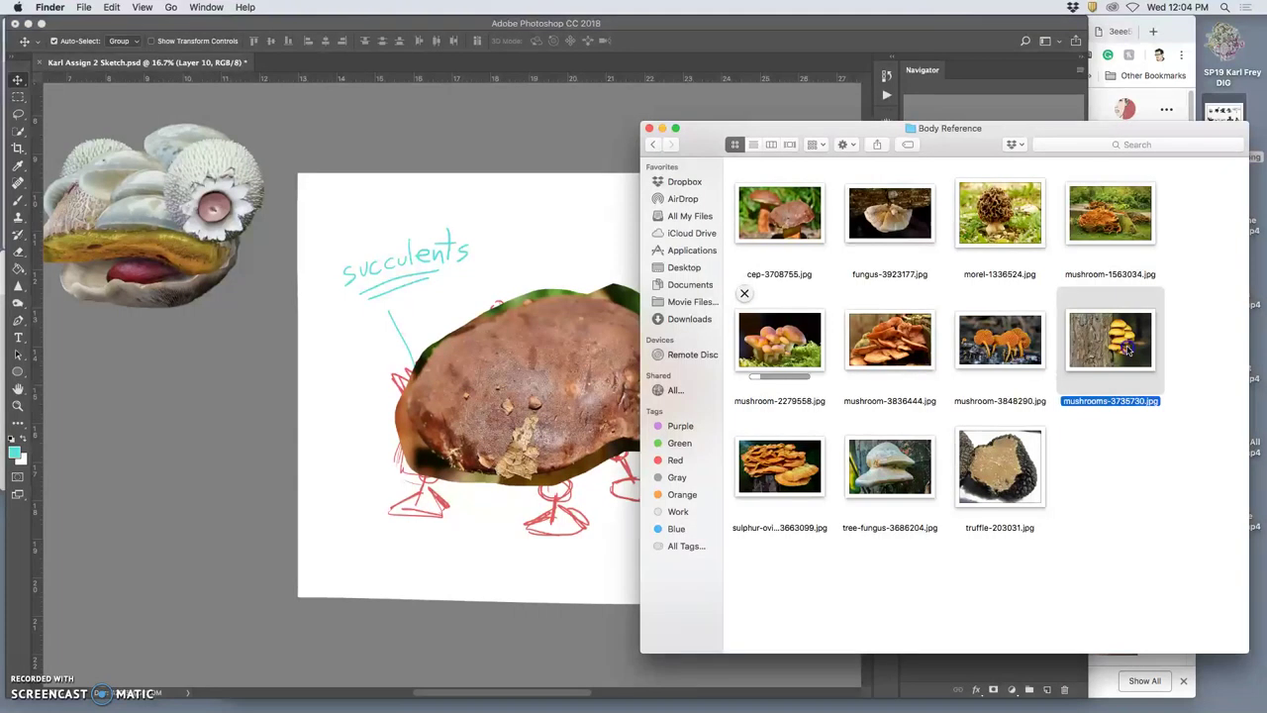
left_click_drag(1126, 348, 562, 298)
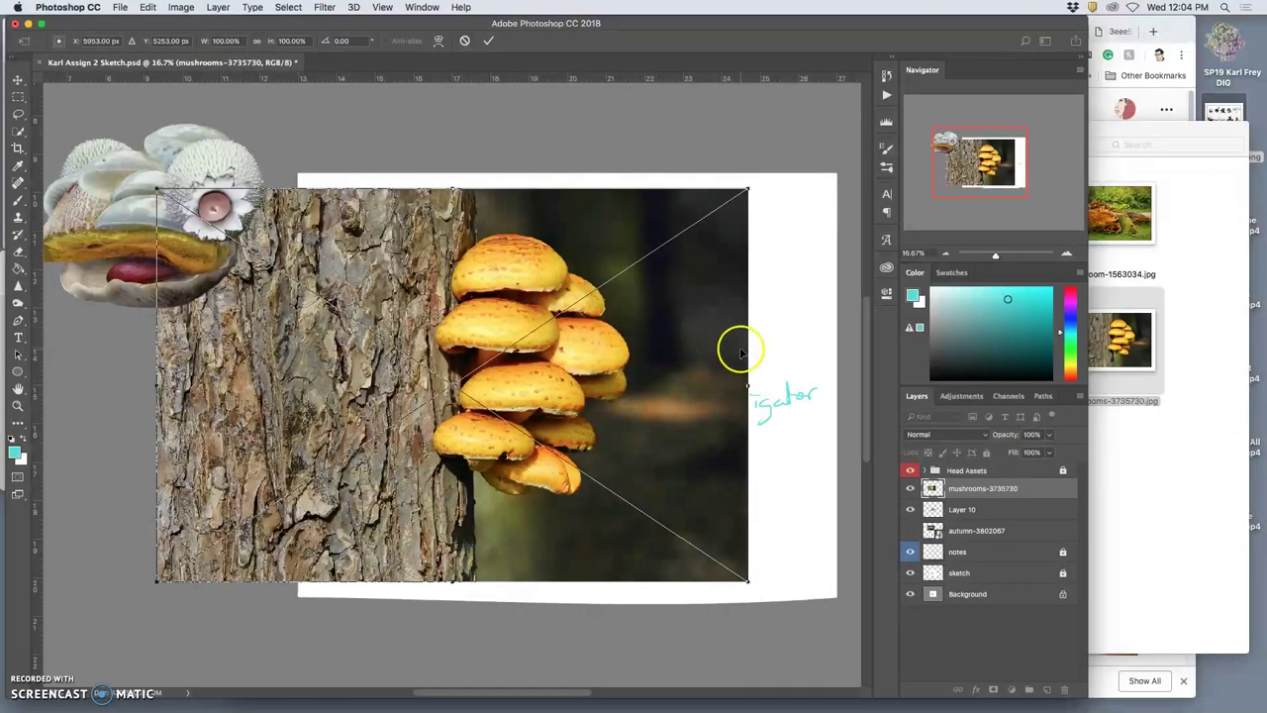
key("Return")
Lasso loosely around the yellow mushroom cluster and copy it to a new layer
left_click(19, 115)
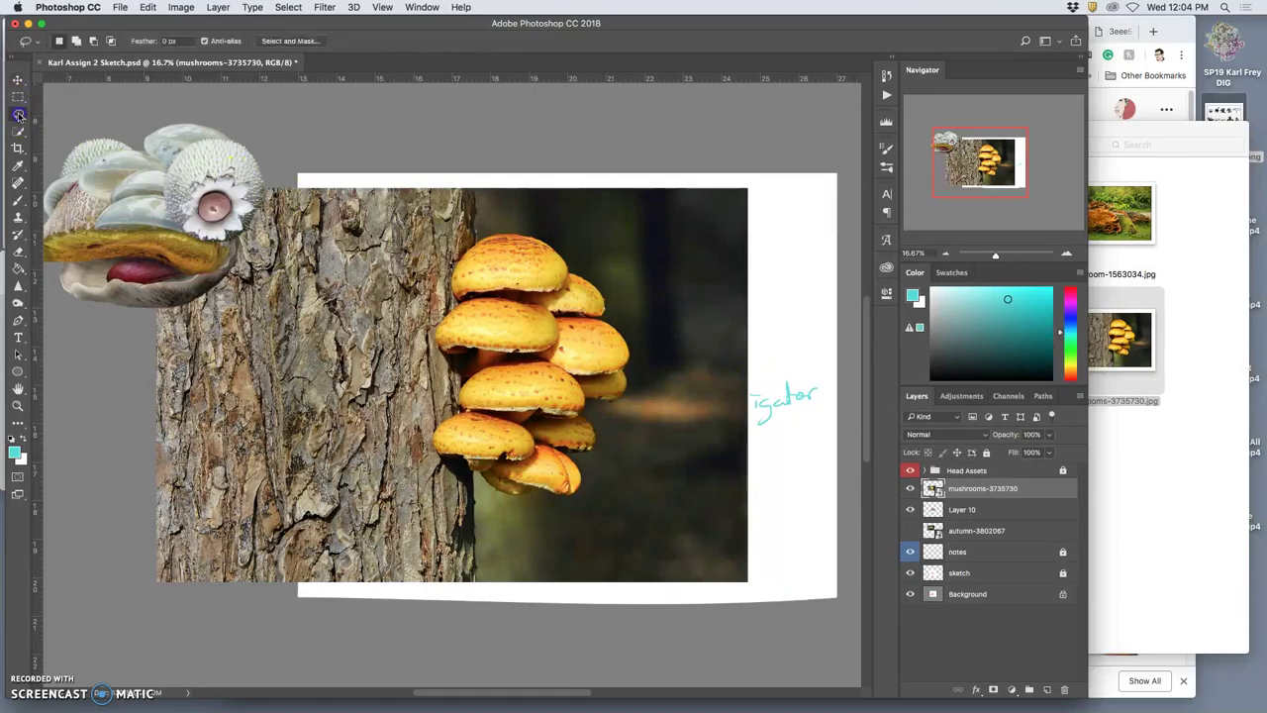
left_click_drag(475, 231, 475, 235)
left_click_drag(525, 223, 520, 224)
key("super+j")
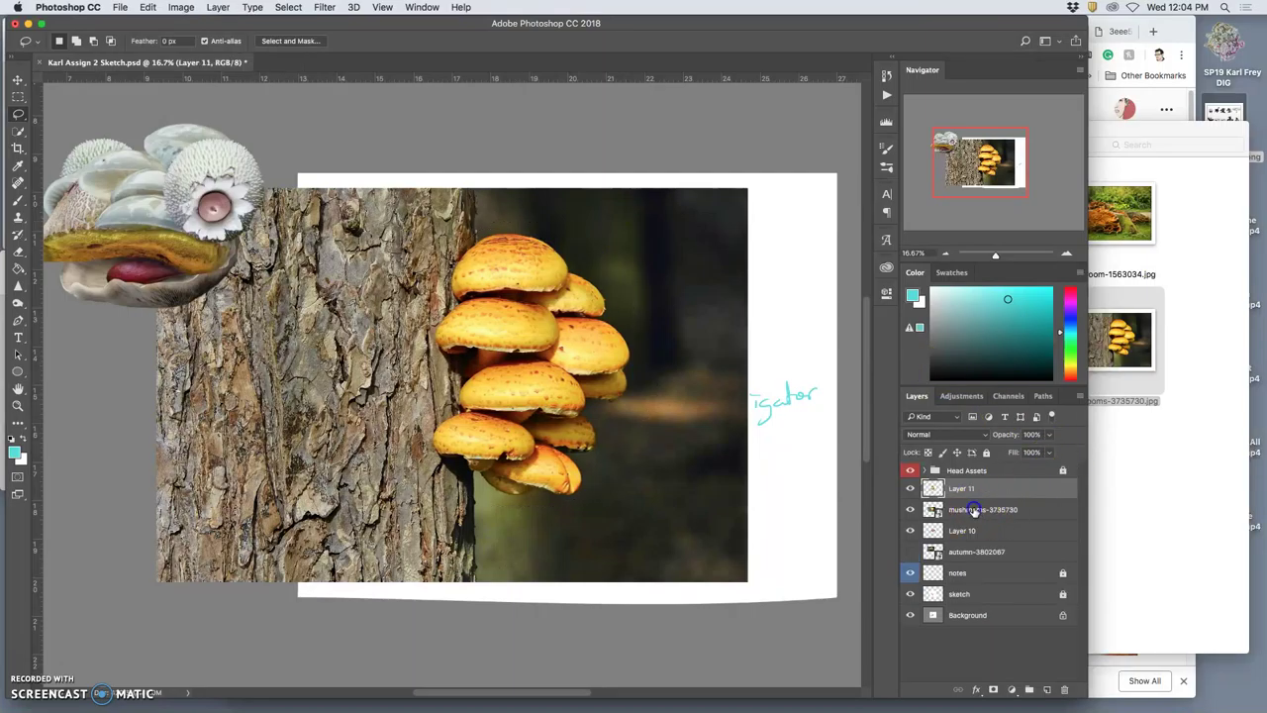
Delete the placed mushrooms-3735730 photo layer, keeping the cut-out yellow mushroom cluster
left_click(975, 510)
key("Delete")
key("super+t")
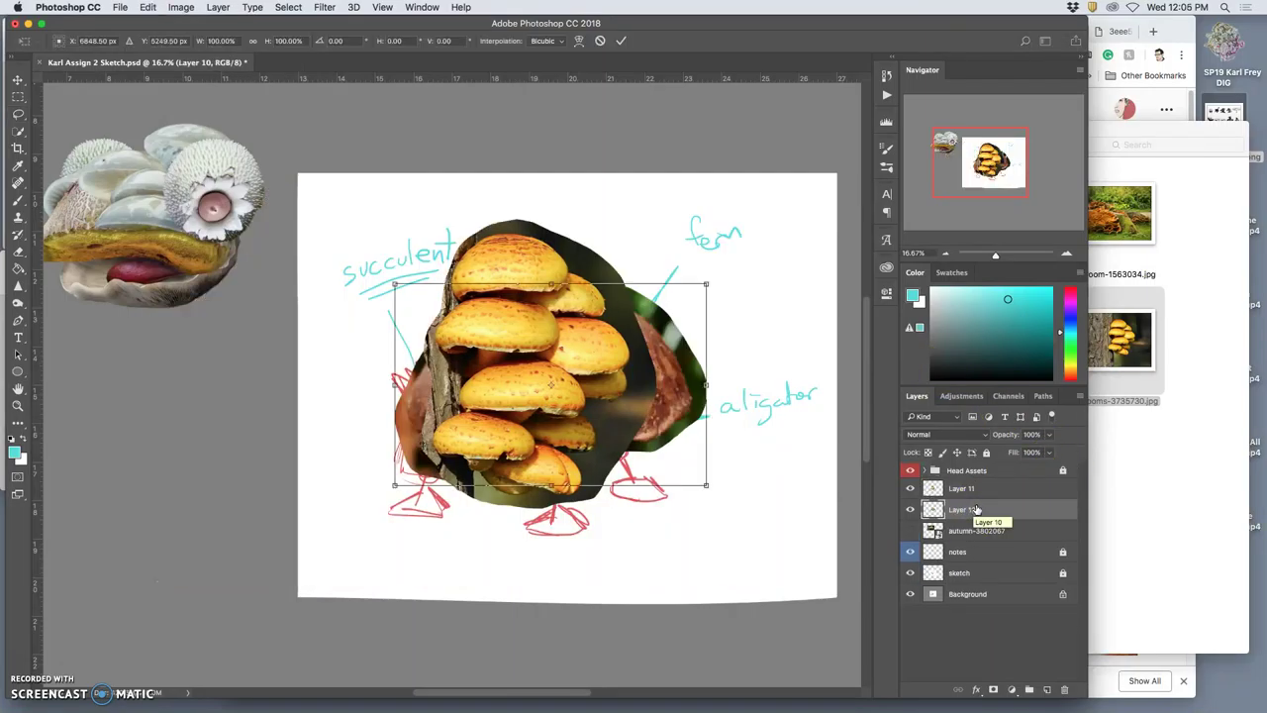
key("Return")
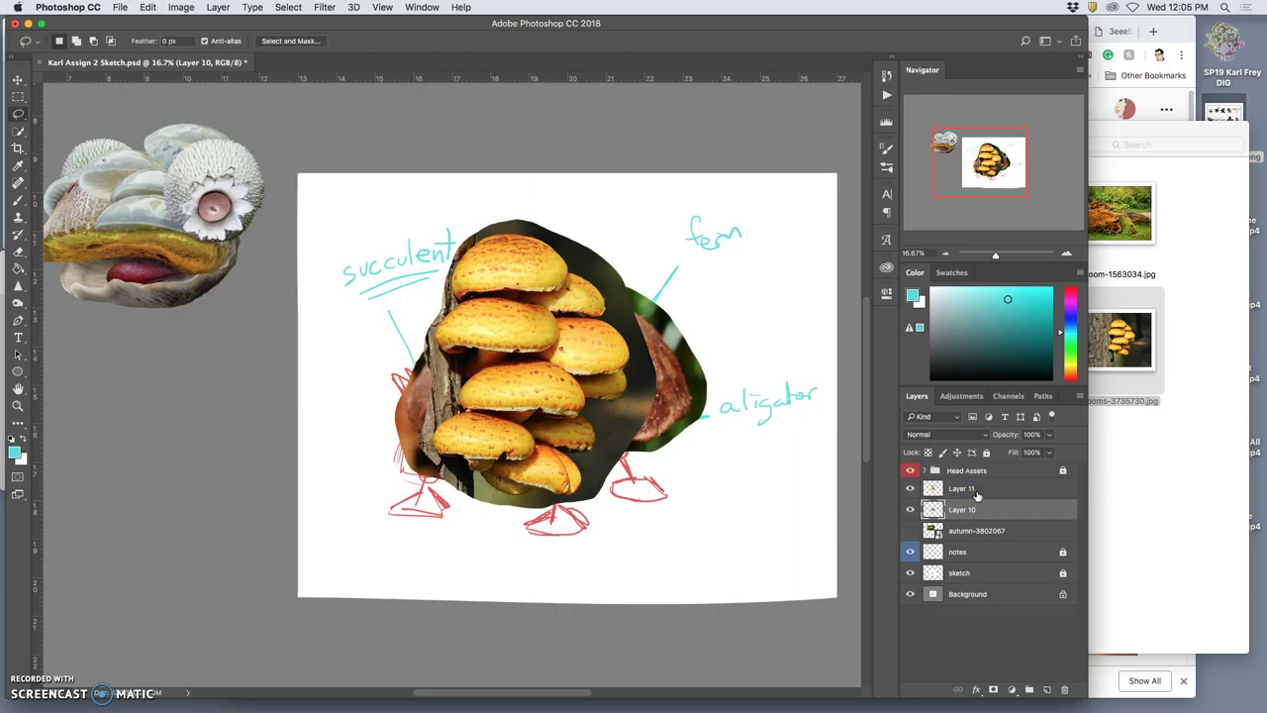
Rotate the yellow mushroom cluster on Layer 11 about 74 degrees counter-clockwise
left_click(976, 491)
key("super+t")
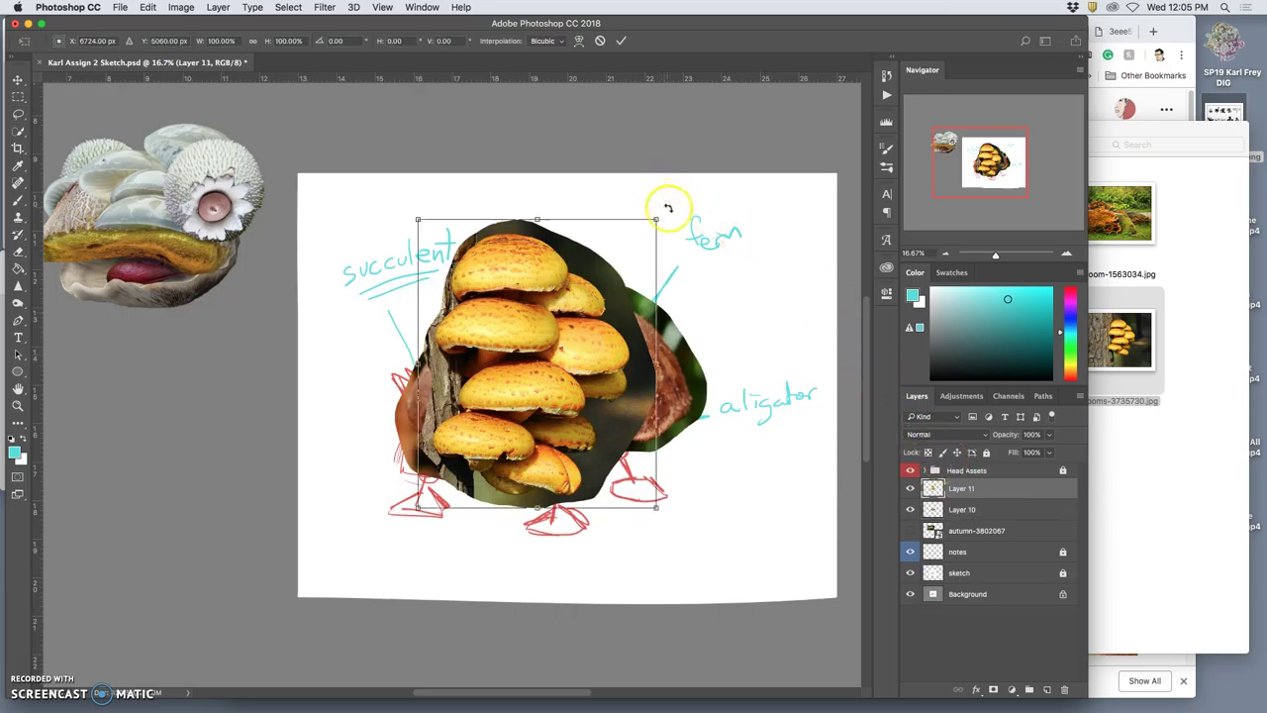
left_click_drag(665, 207, 451, 236)
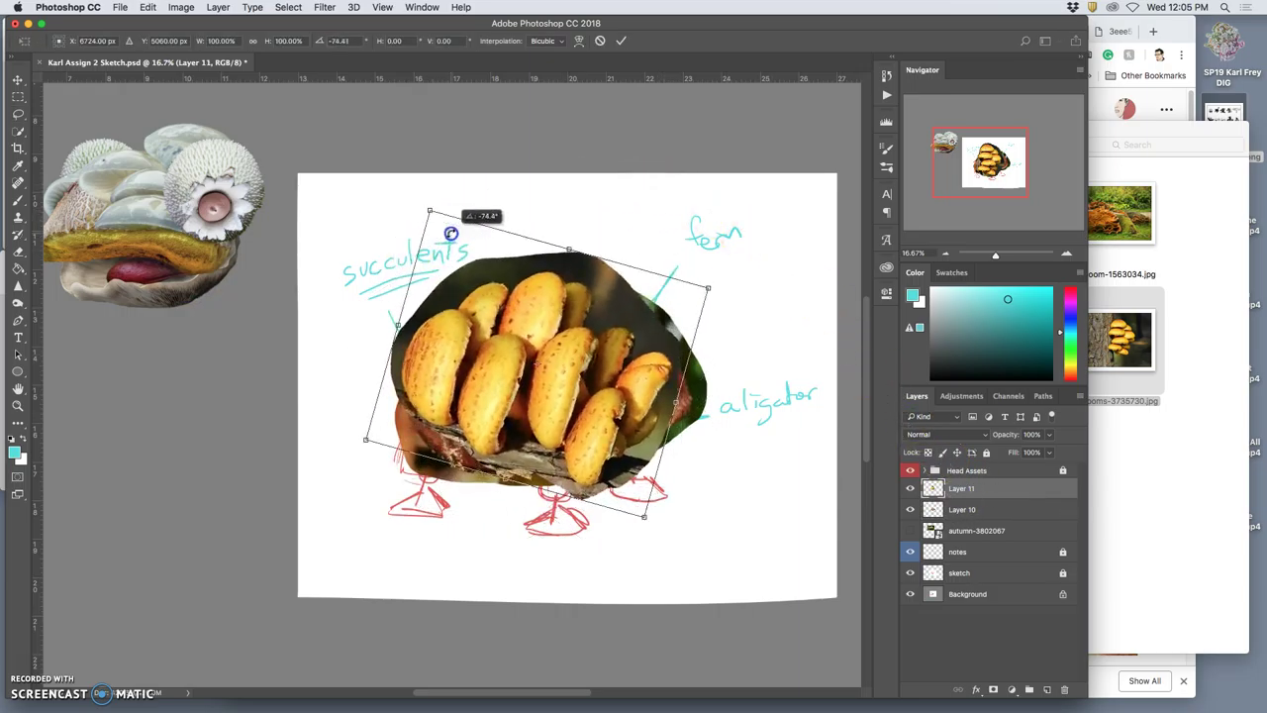
Warp the yellow mushroom cluster wider at both ends so it spreads along the sketched body, and apply the transform
right_click(568, 328)
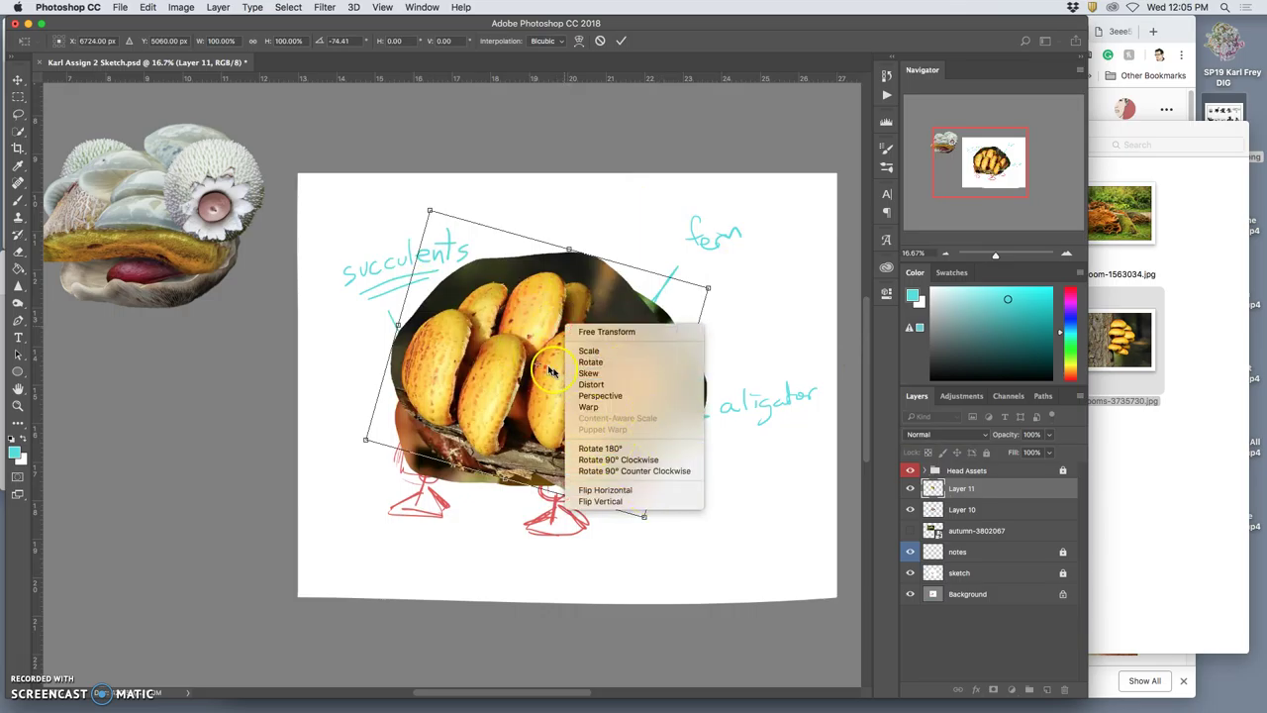
left_click(599, 408)
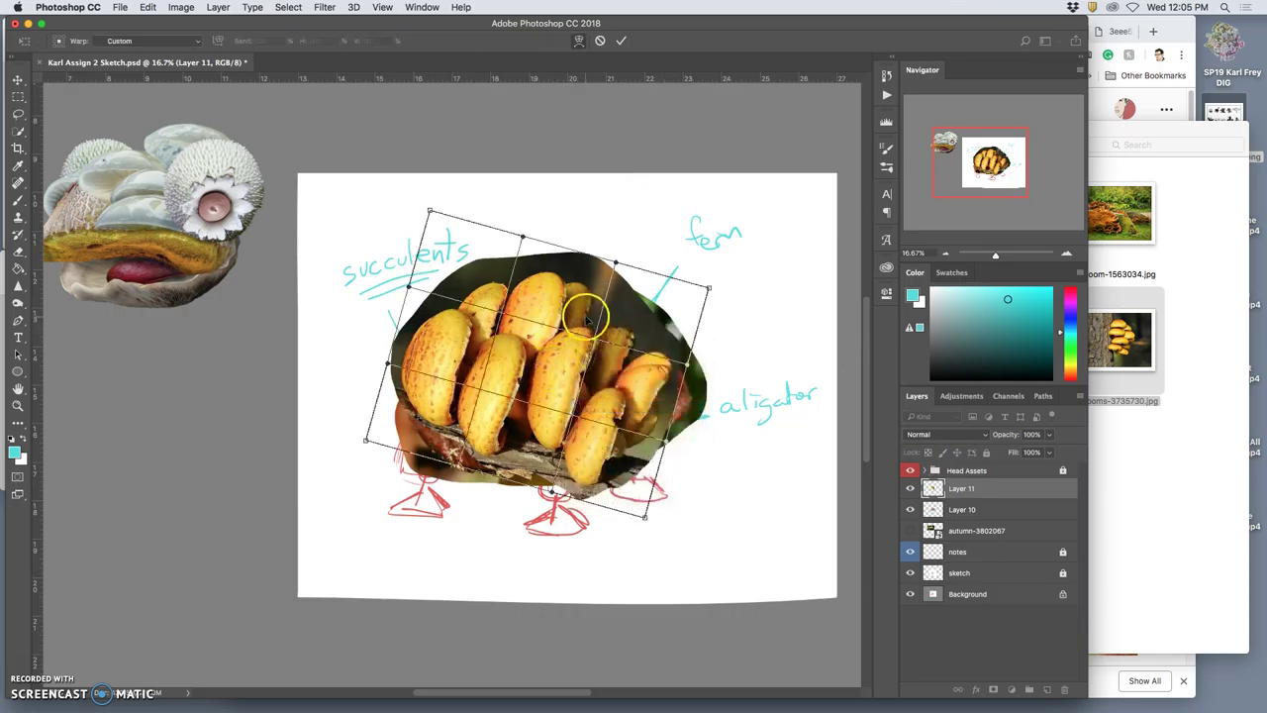
left_click_drag(585, 303, 608, 322)
left_click_drag(669, 412, 576, 424)
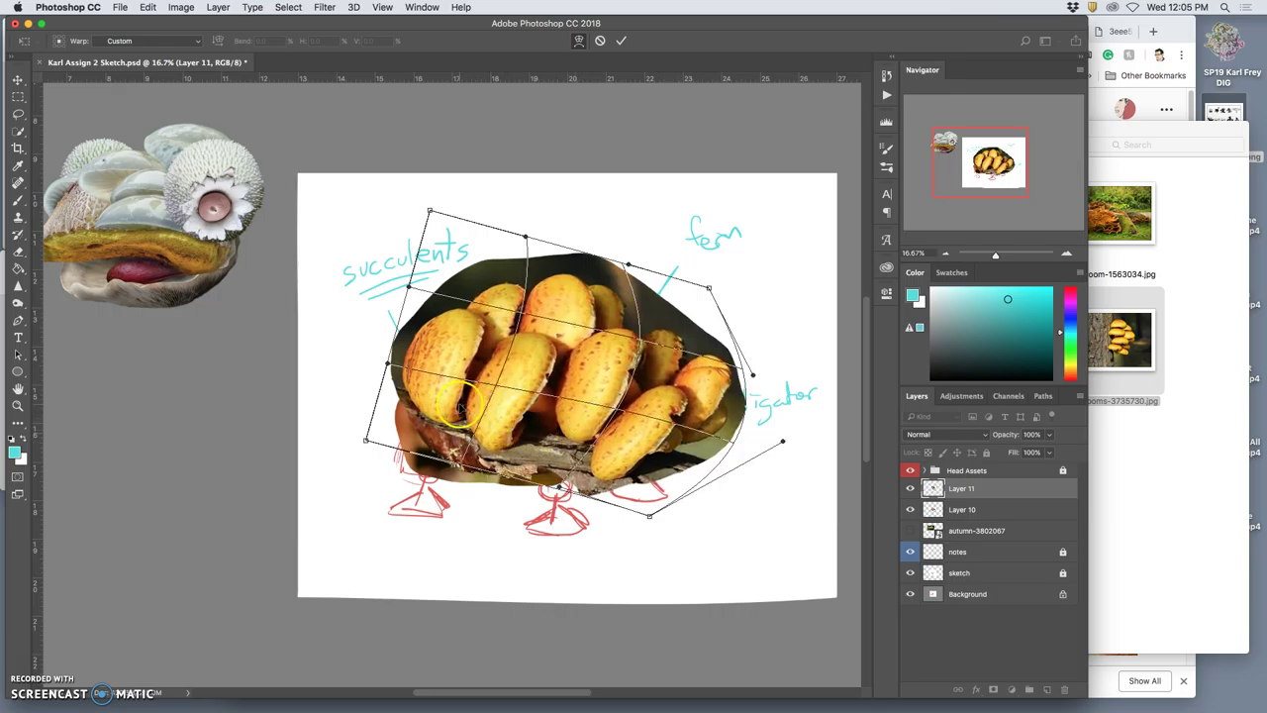
left_click_drag(462, 409, 337, 430)
left_click_drag(470, 311, 471, 295)
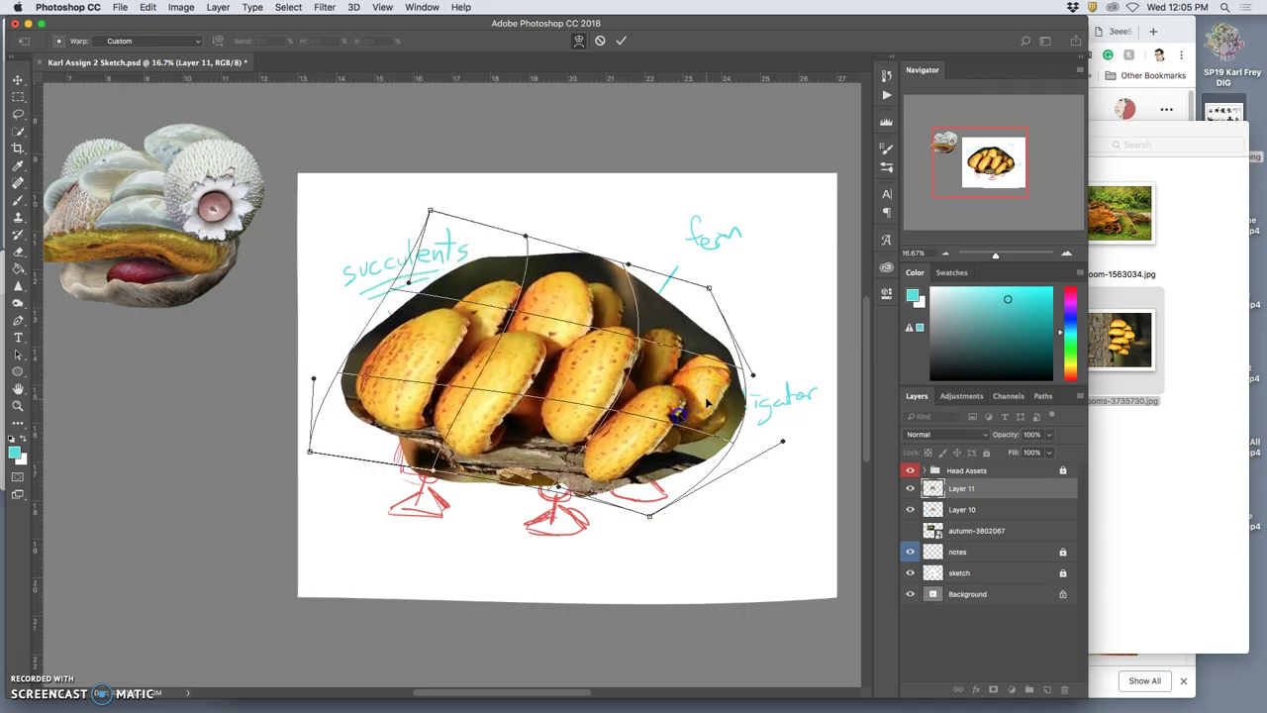
left_click_drag(644, 331, 536, 423)
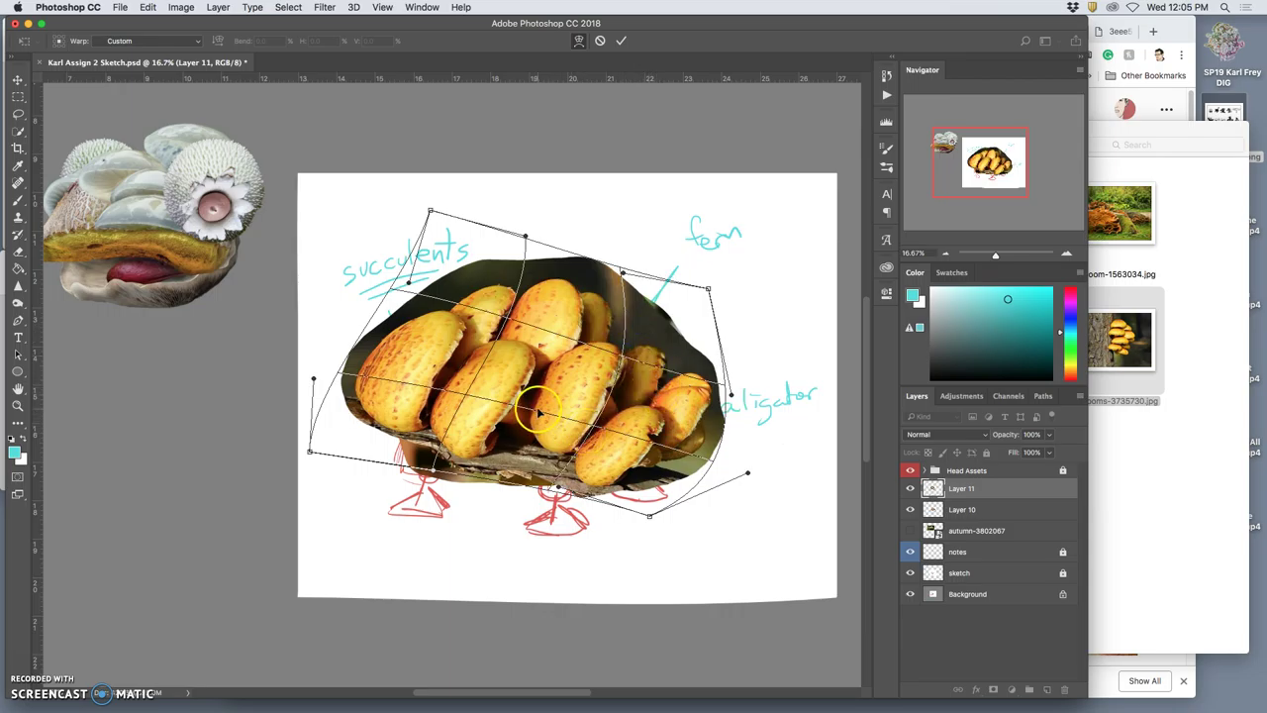
key("Return")
key("l")
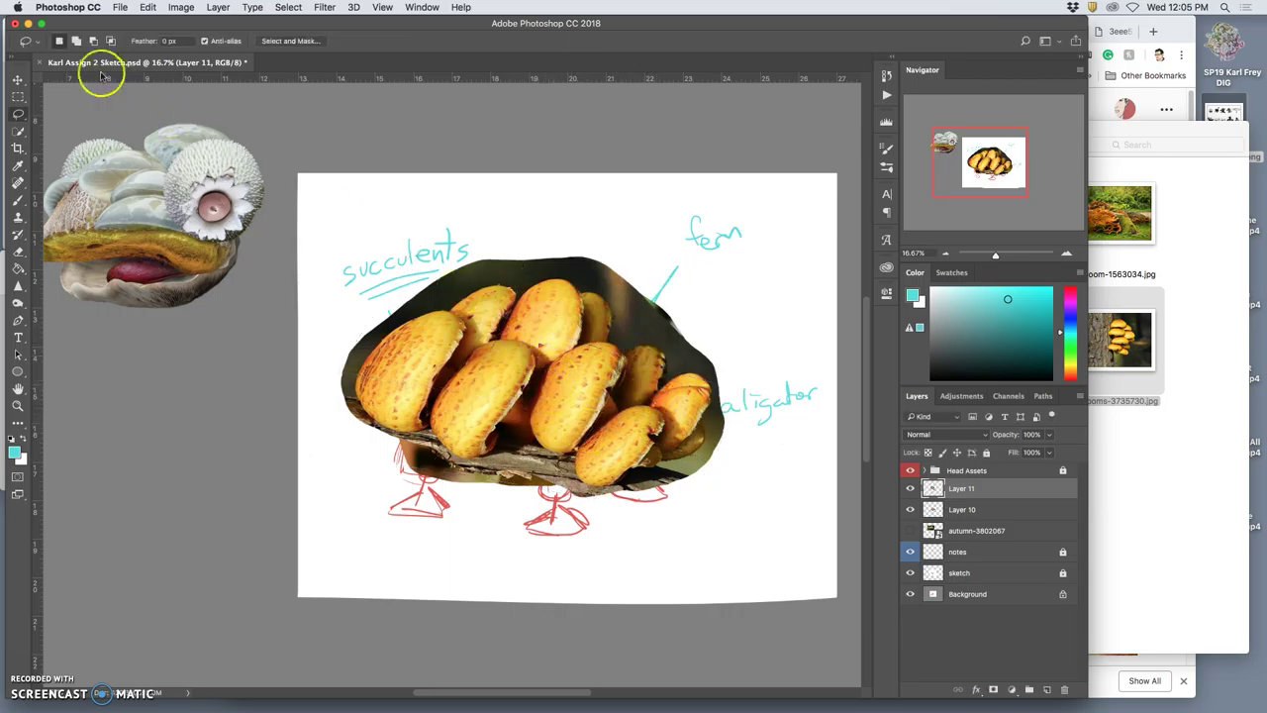
Move the yellow mushroom cluster on Layer 11 up so it sits on top of the brown mushroom body
left_click(18, 79)
left_click_drag(503, 315, 572, 256)
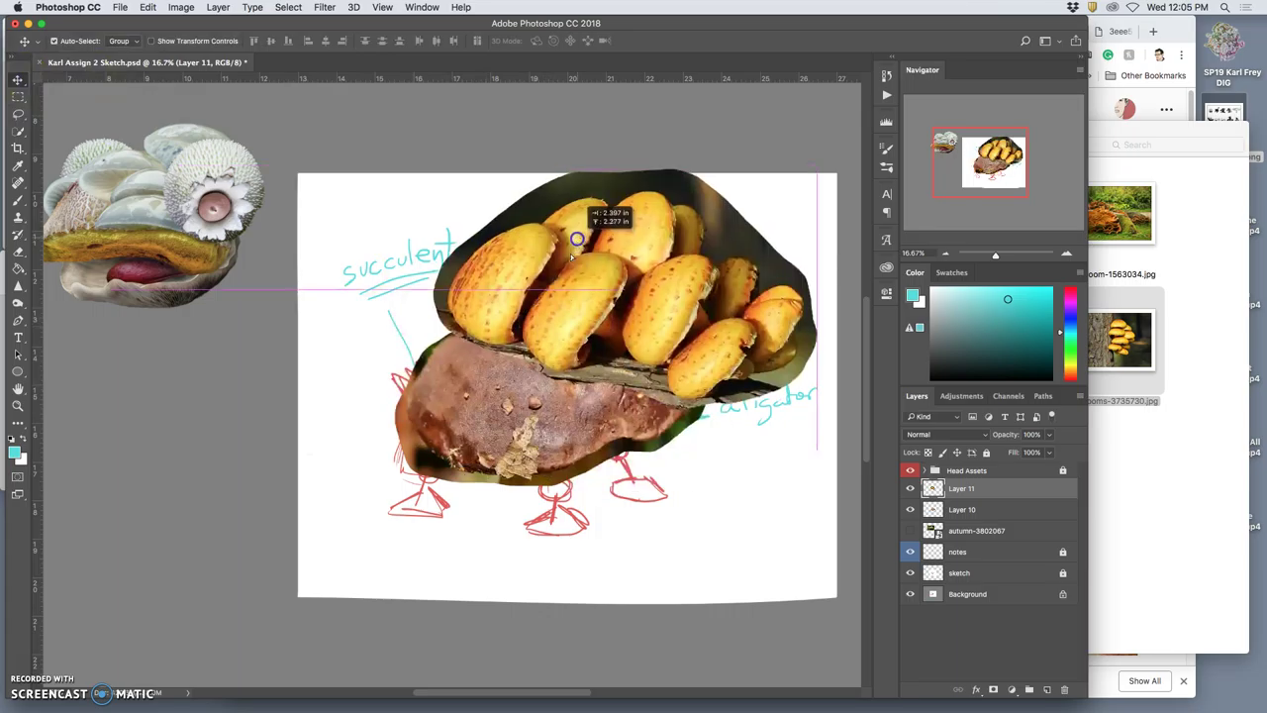
left_click_drag(579, 321, 538, 311)
Rotate the yellow mushroom cluster about 12 degrees counter-clockwise, scale it to about 75% width and 81% height, fit it over the body and apply
key("ctrl+t")
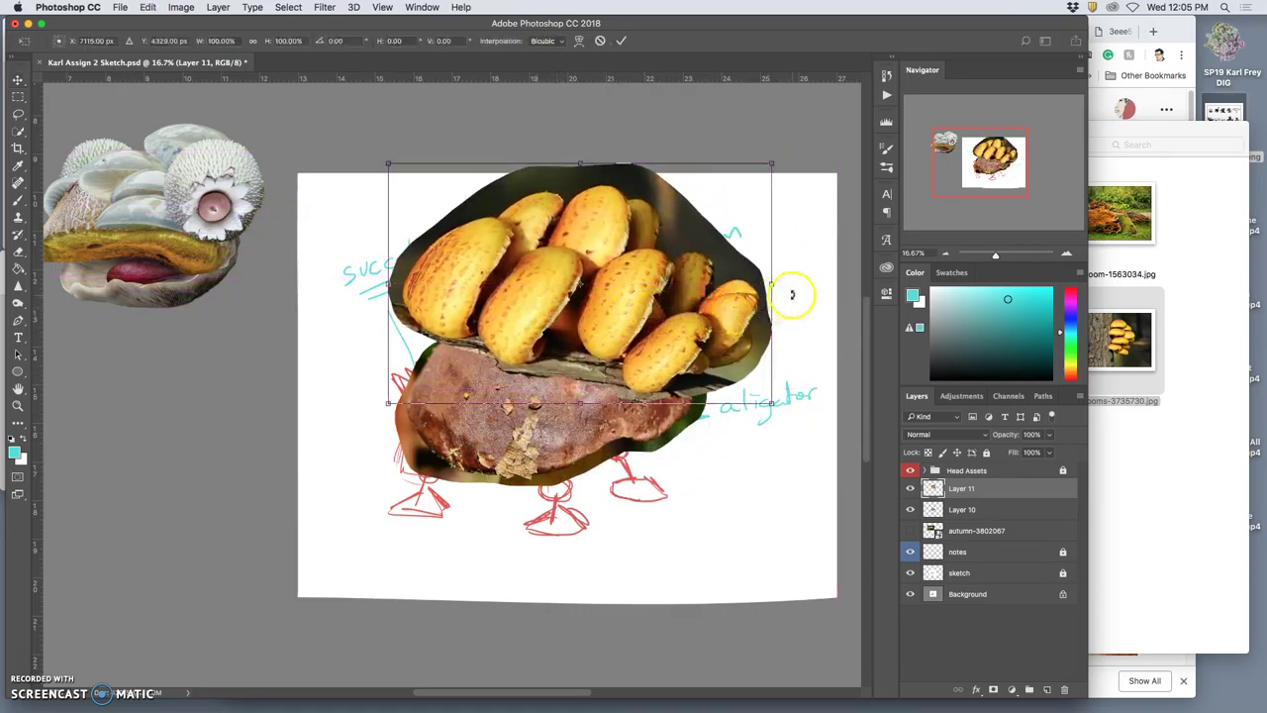
left_click_drag(792, 294, 787, 232)
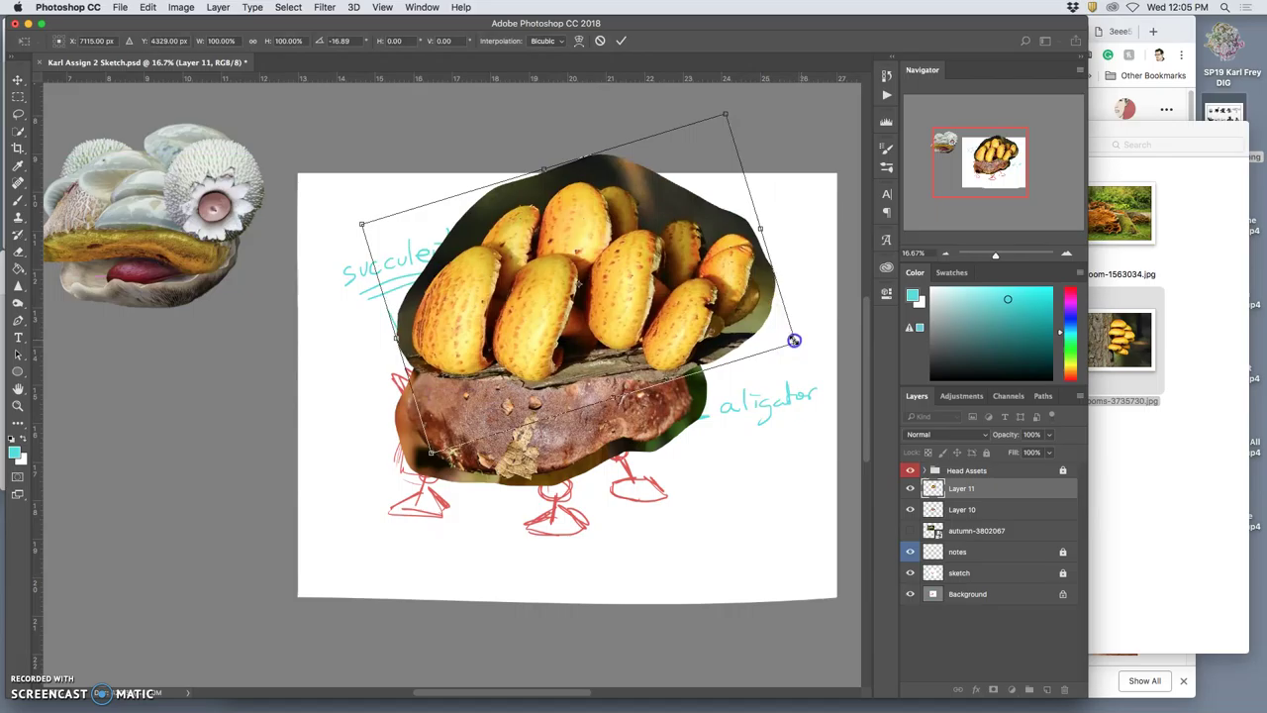
left_click_drag(794, 340, 724, 348)
left_click_drag(659, 134, 646, 173)
left_click_drag(725, 366, 721, 383)
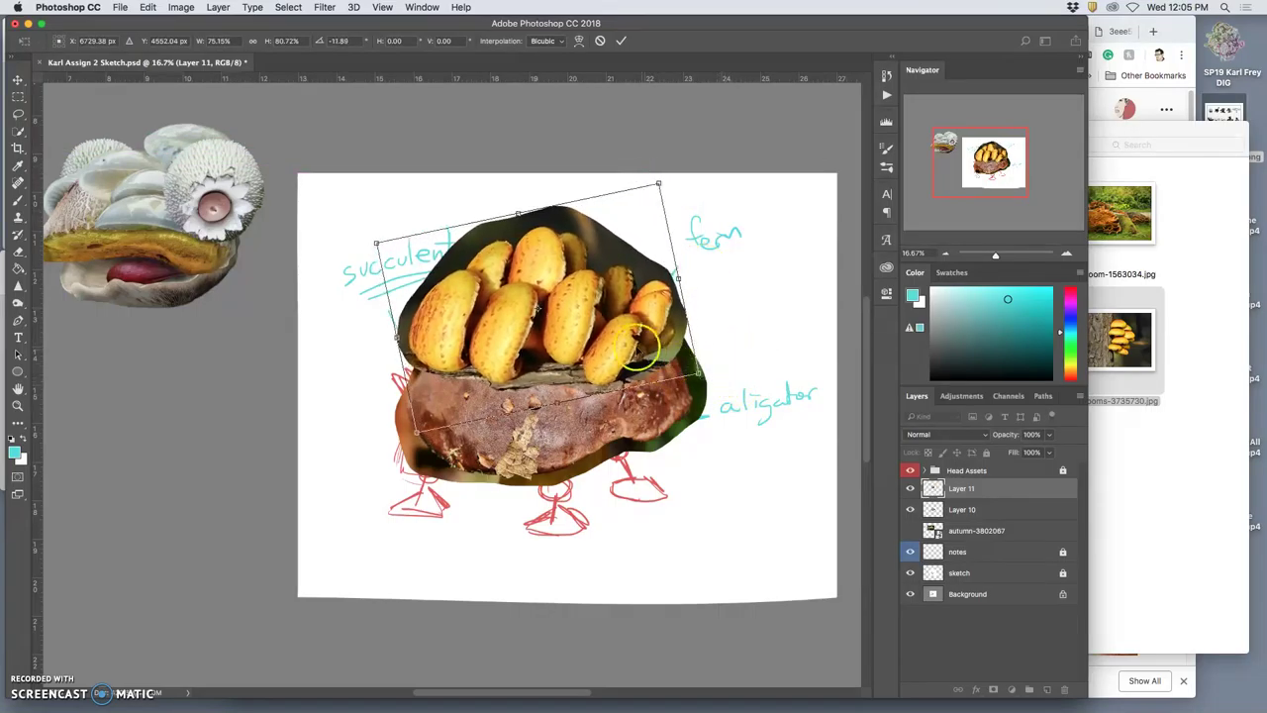
left_click_drag(622, 340, 632, 350)
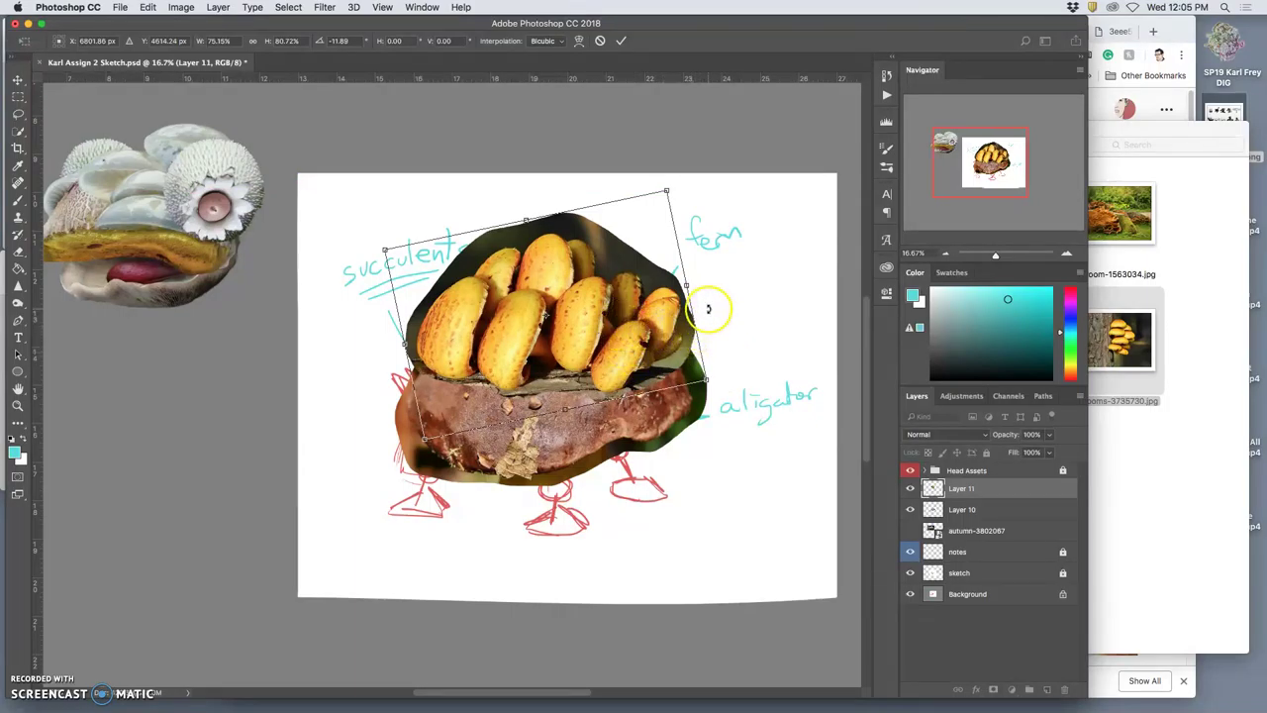
key("Return")
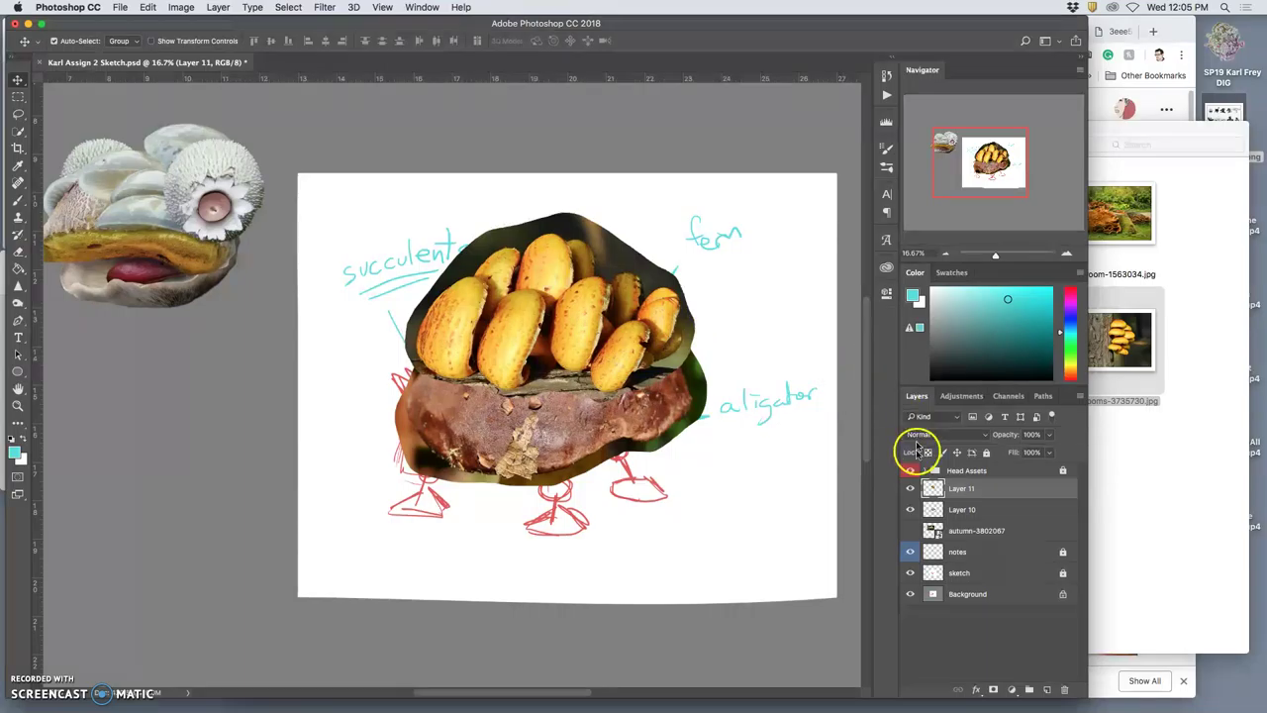
Hide Layer 11 and place the sulphur-ovinus-3663099 photo from the Body Reference folder into the document
left_click(911, 488)
left_click(1129, 447)
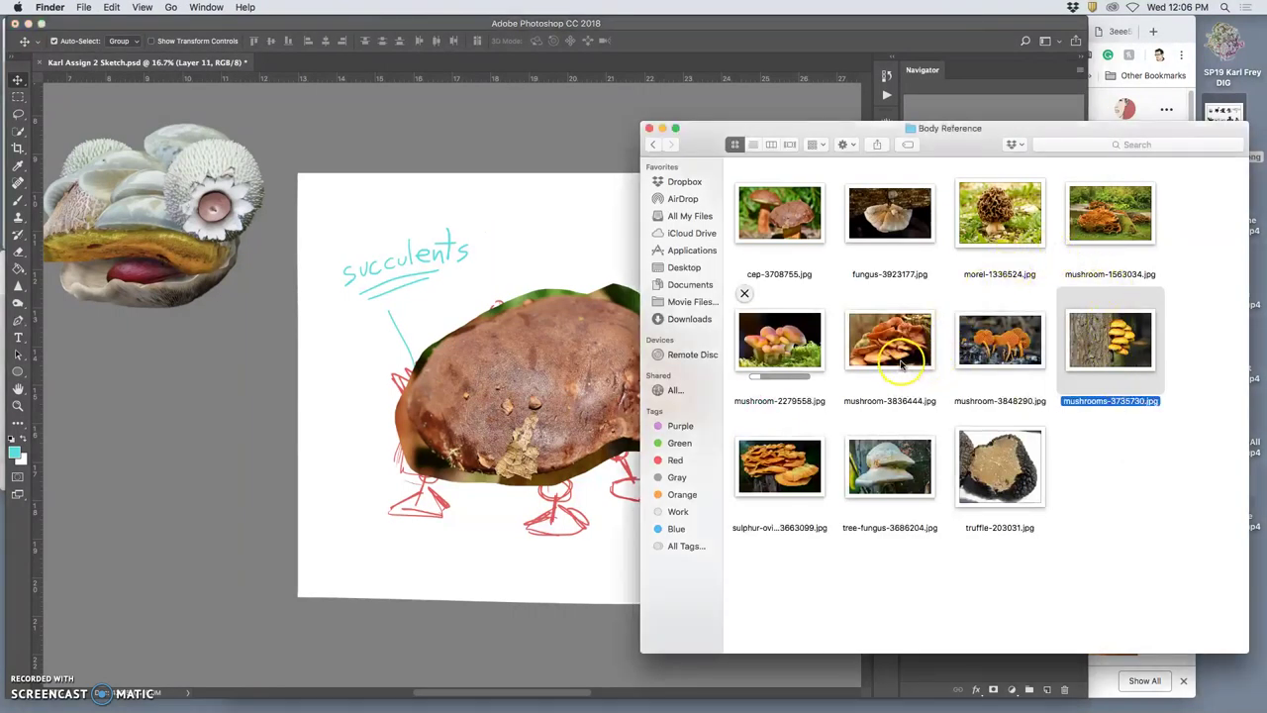
left_click(789, 472)
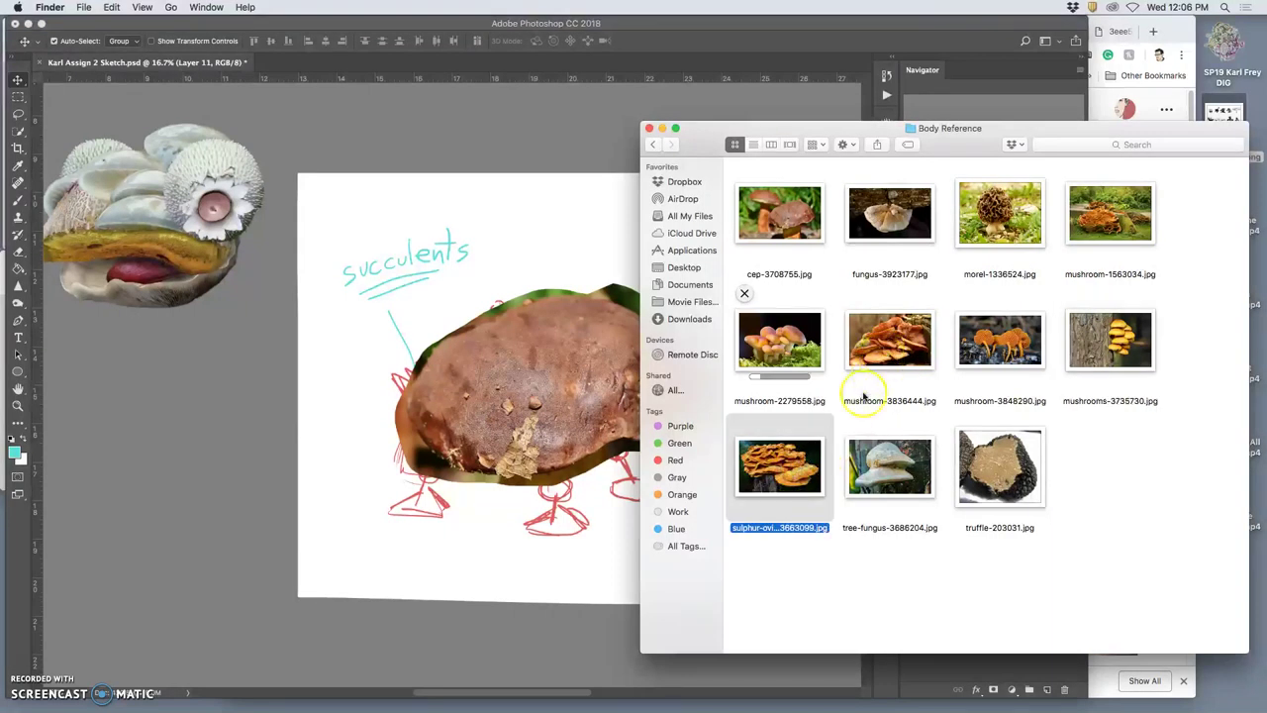
left_click_drag(779, 465, 517, 310)
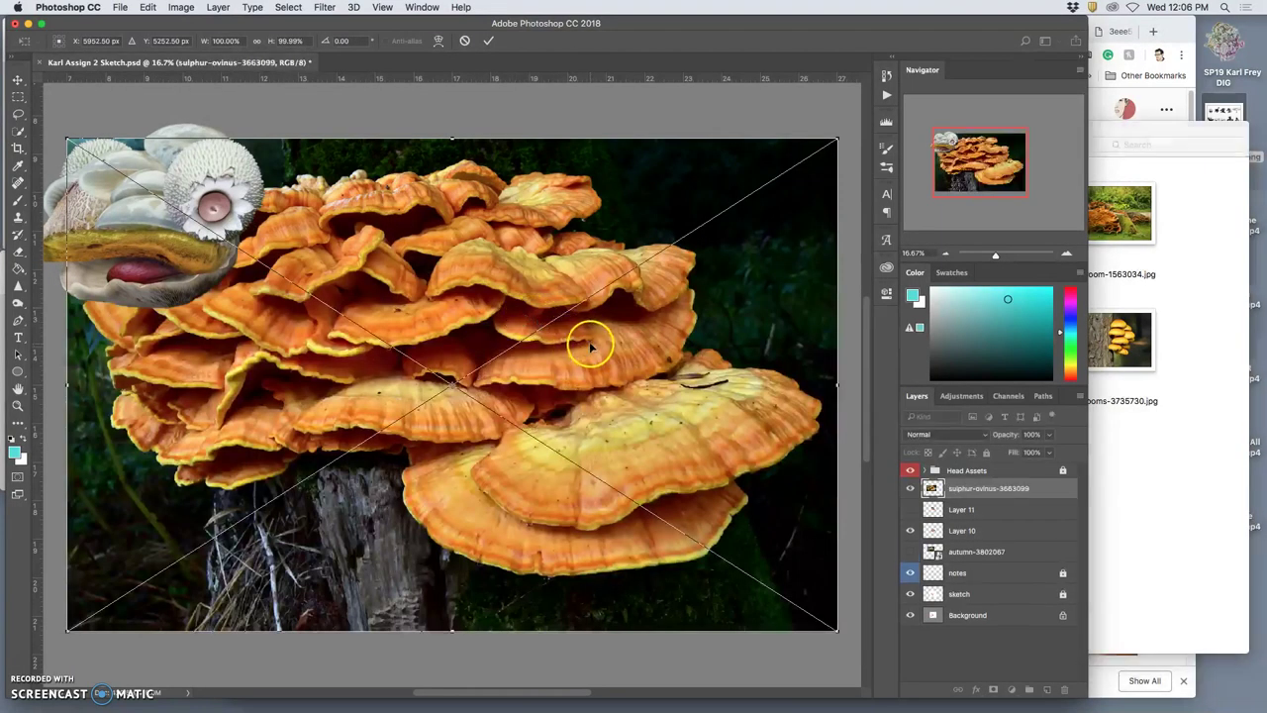
key("Return")
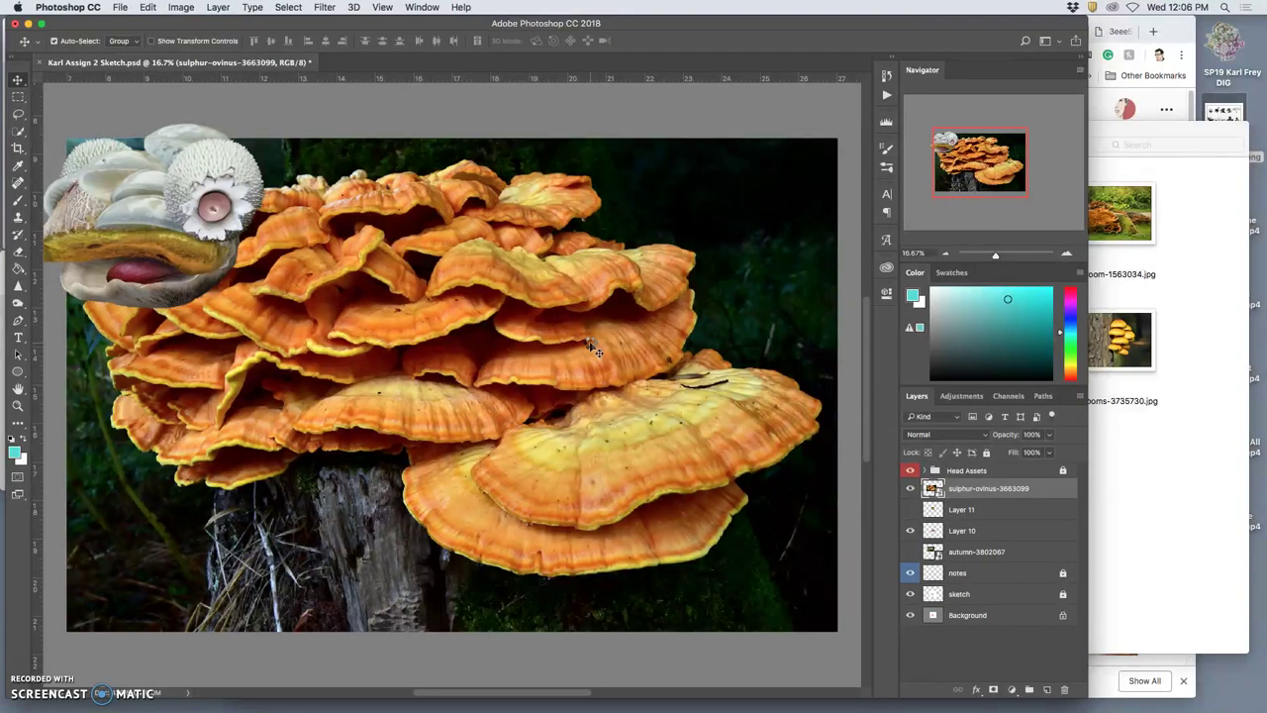
Scale the orange fungus photo down to fit within the canvas and position it over the sketched body
key("super+minus")
key("super+t")
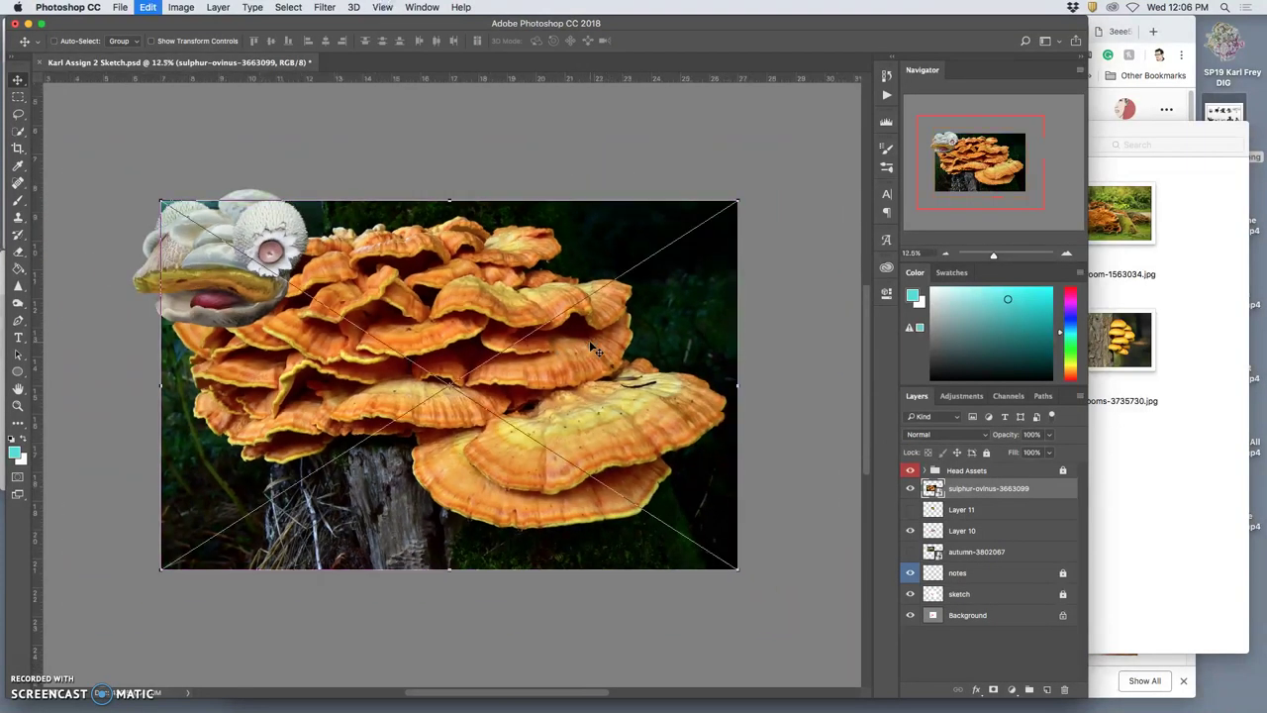
left_click_drag(737, 201, 488, 363)
left_click(352, 408)
mouse_move(352, 408)
left_mouse_down()
mouse_move(611, 298)
mouse_move(570, 318)
left_mouse_up()
left_click(615, 345)
key("Return")
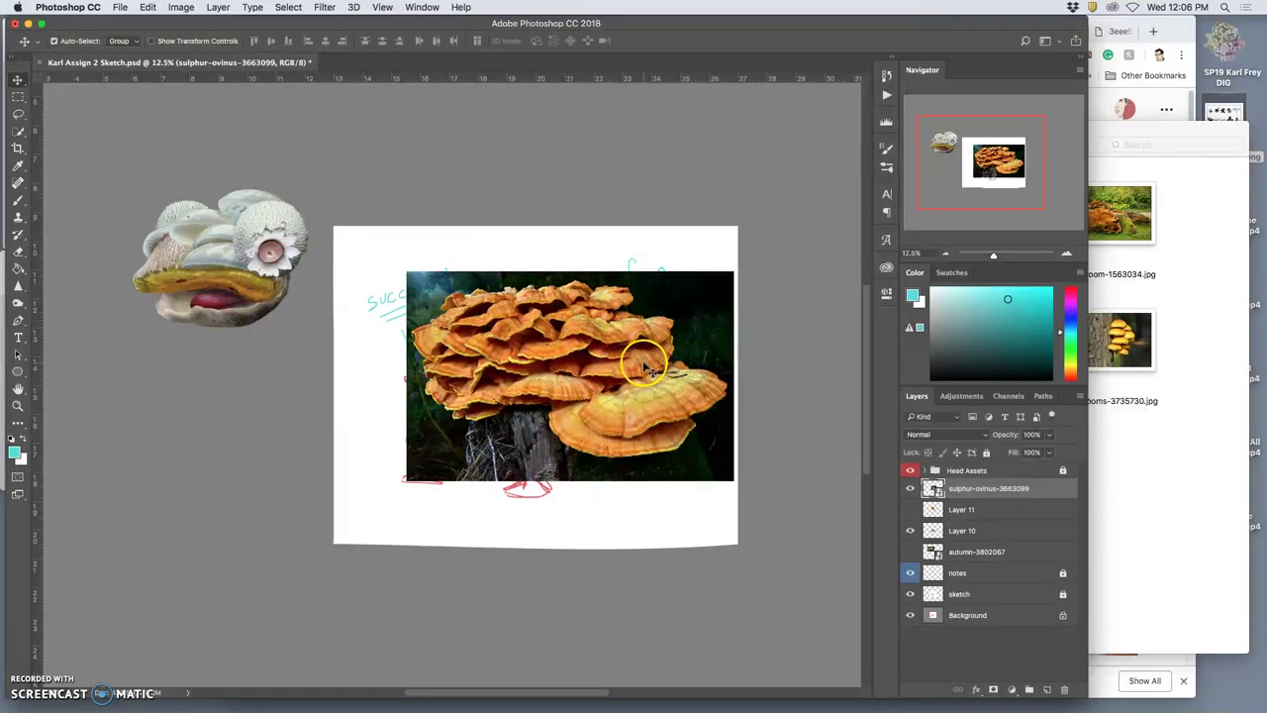
Lasso the upper orange fungus cluster, copy it to a new layer, and delete the placed sulphur-ovinus photo layer
scroll(645, 367, "up", 2)
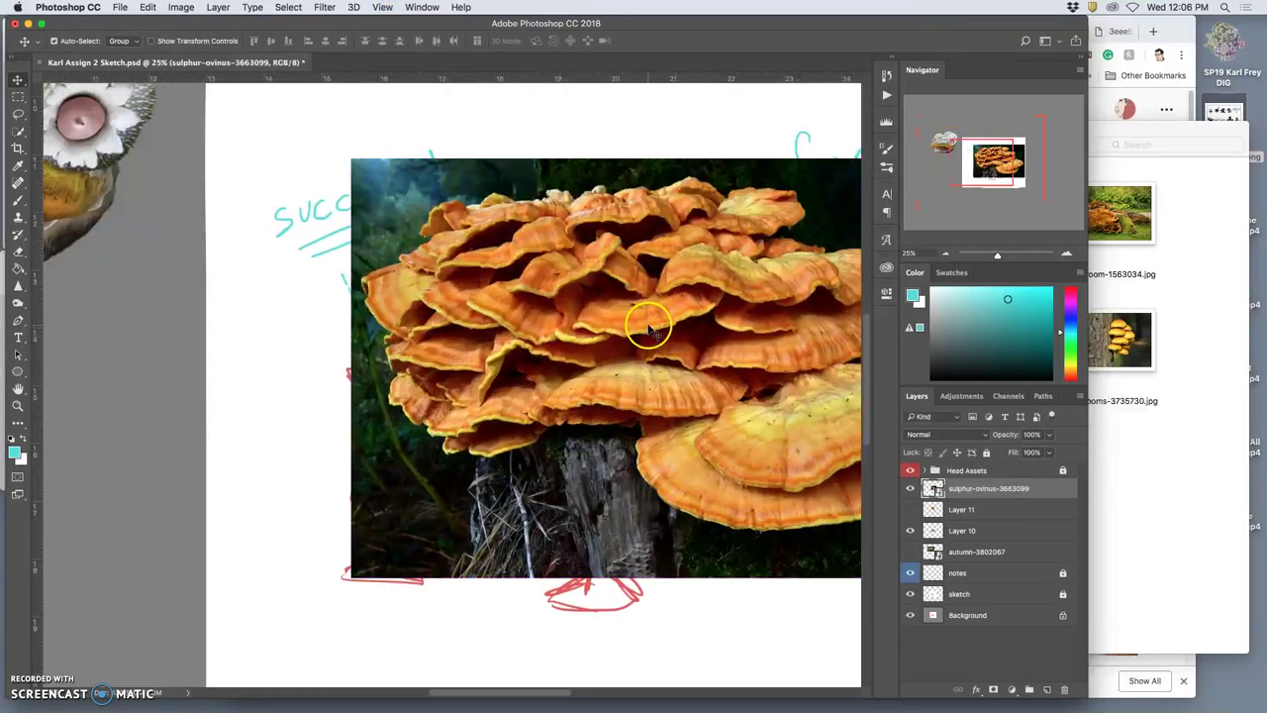
scroll(645, 329, "down", 1)
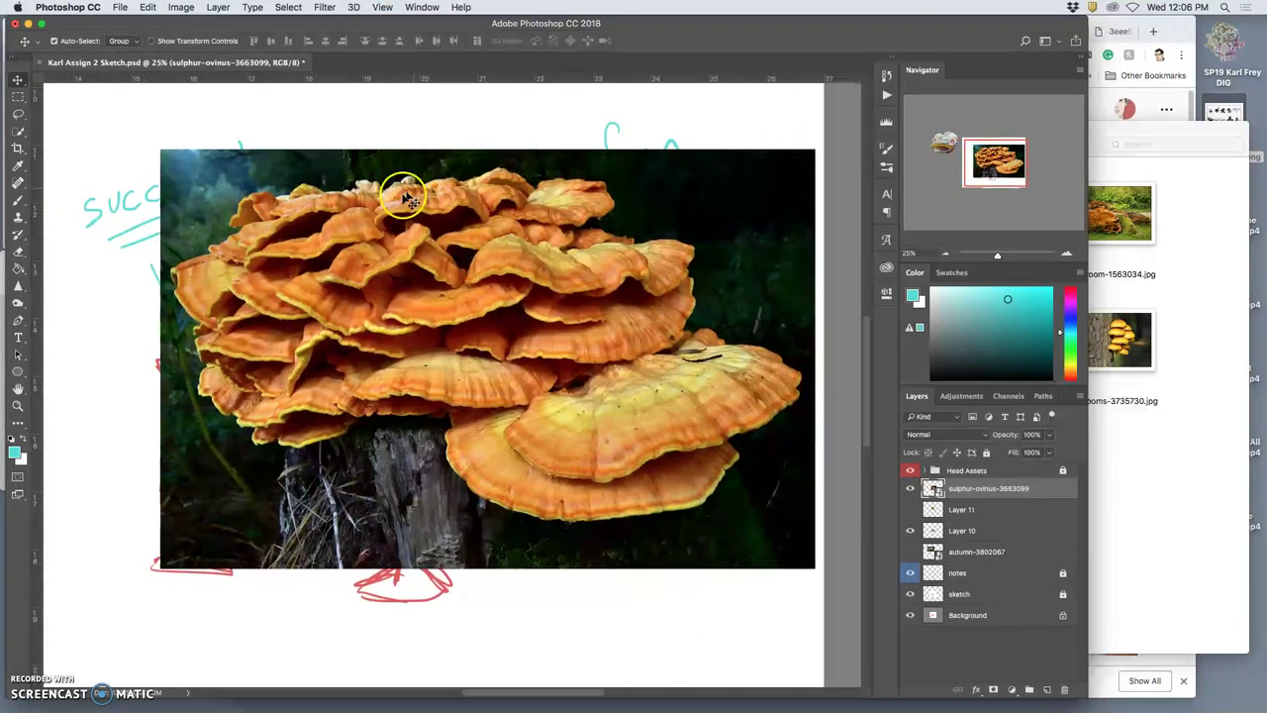
left_click(16, 114)
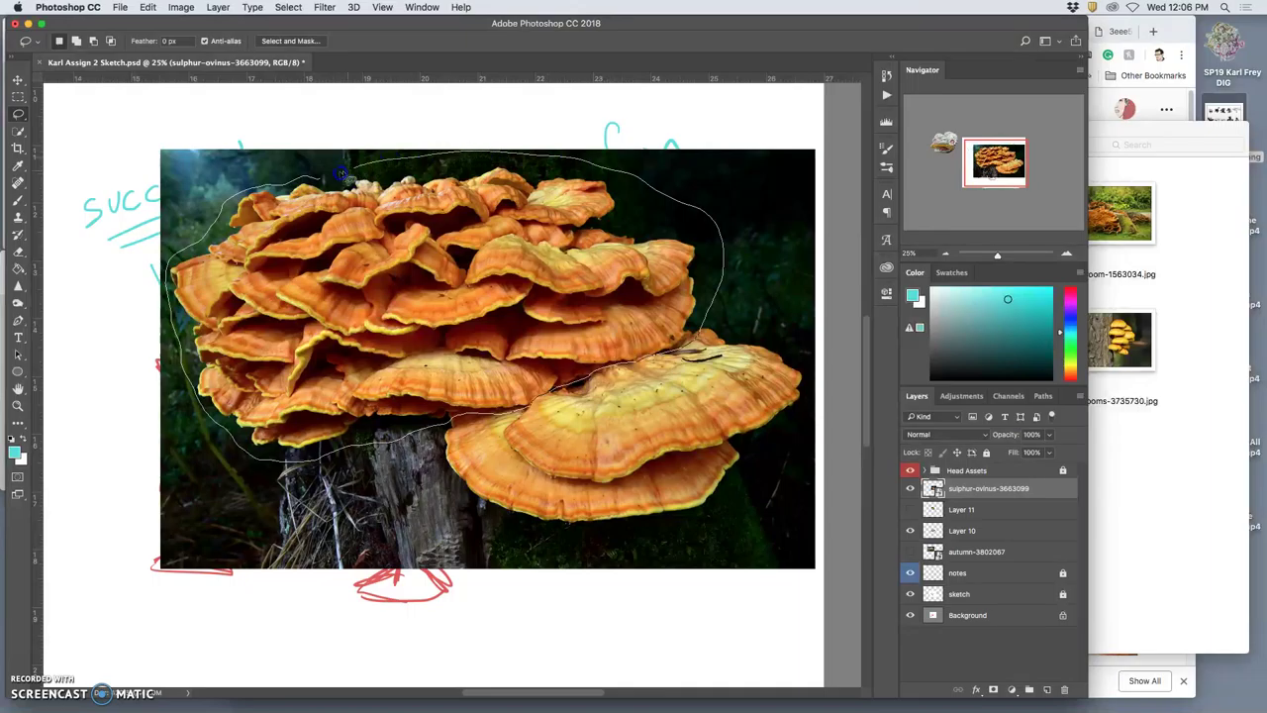
left_click_drag(342, 175, 353, 170)
key("super+j")
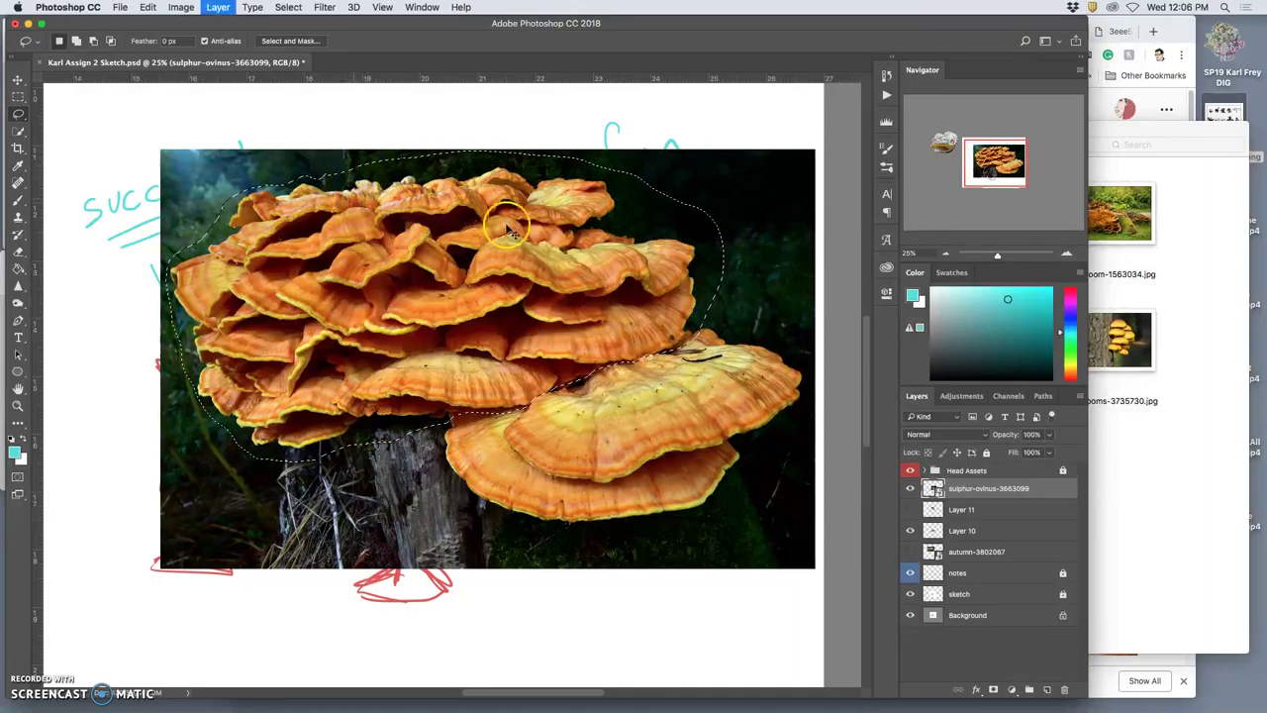
left_click(932, 509)
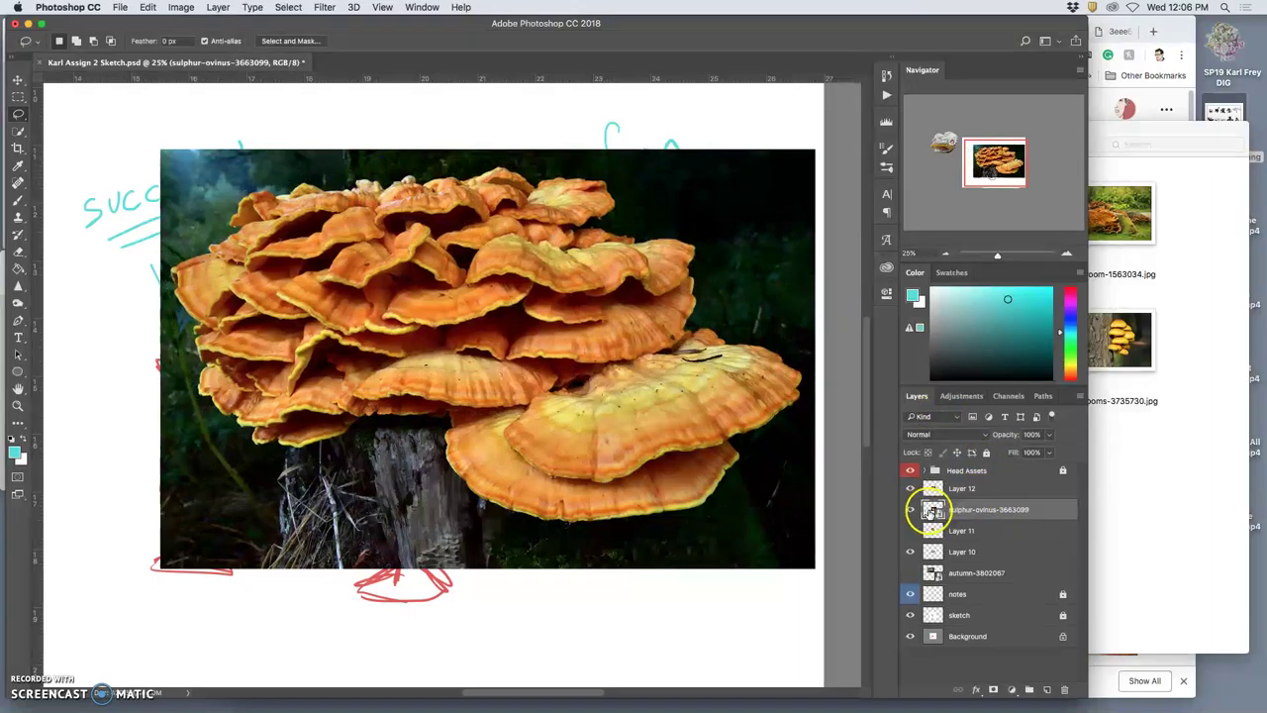
key("Delete")
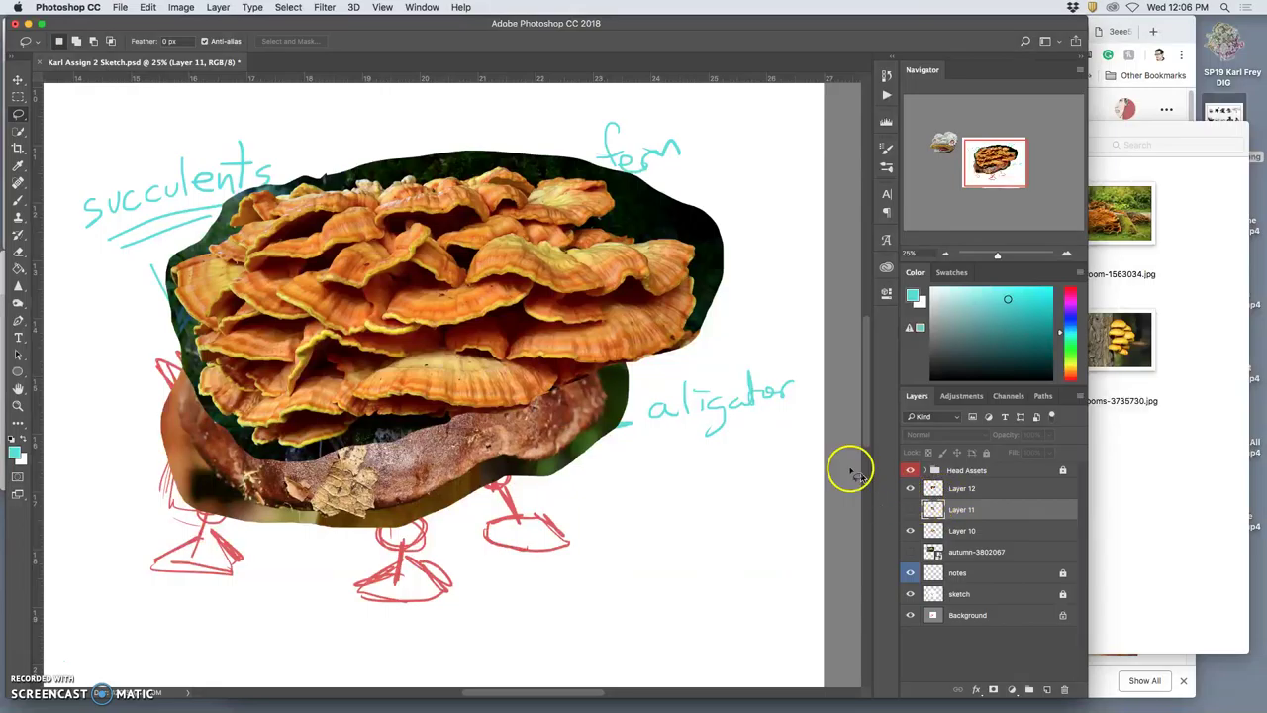
Set the Quick Selection brush size to 95 px and try to select the dark background above the orange fungus
left_click(22, 133)
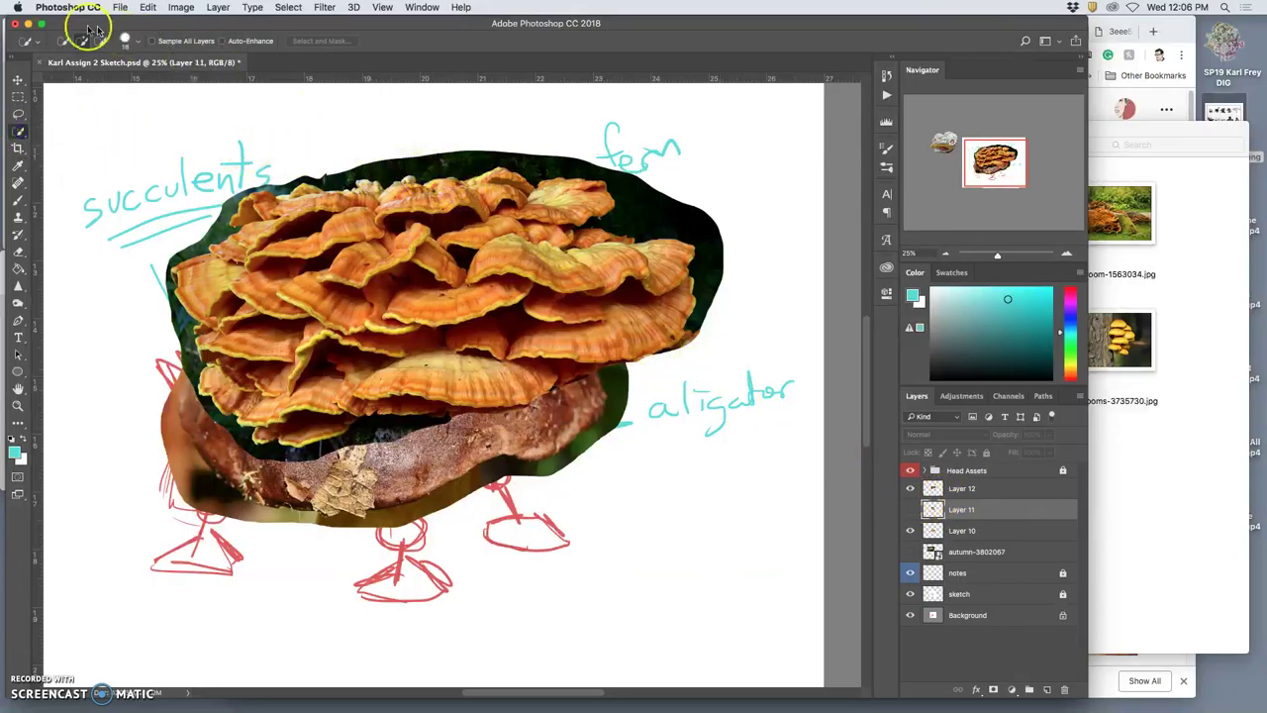
left_click(135, 40)
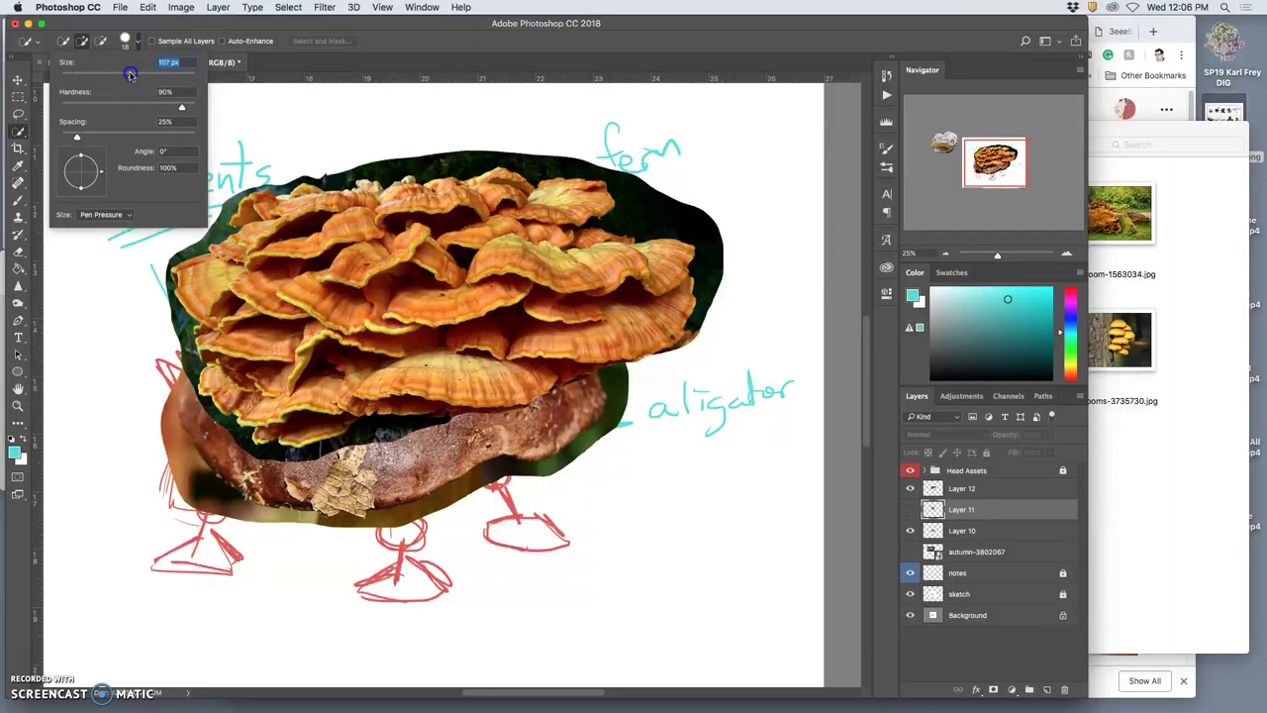
mouse_move(366, 147)
left_mouse_down()
mouse_move(399, 172)
mouse_move(387, 172)
mouse_move(475, 160)
left_mouse_up()
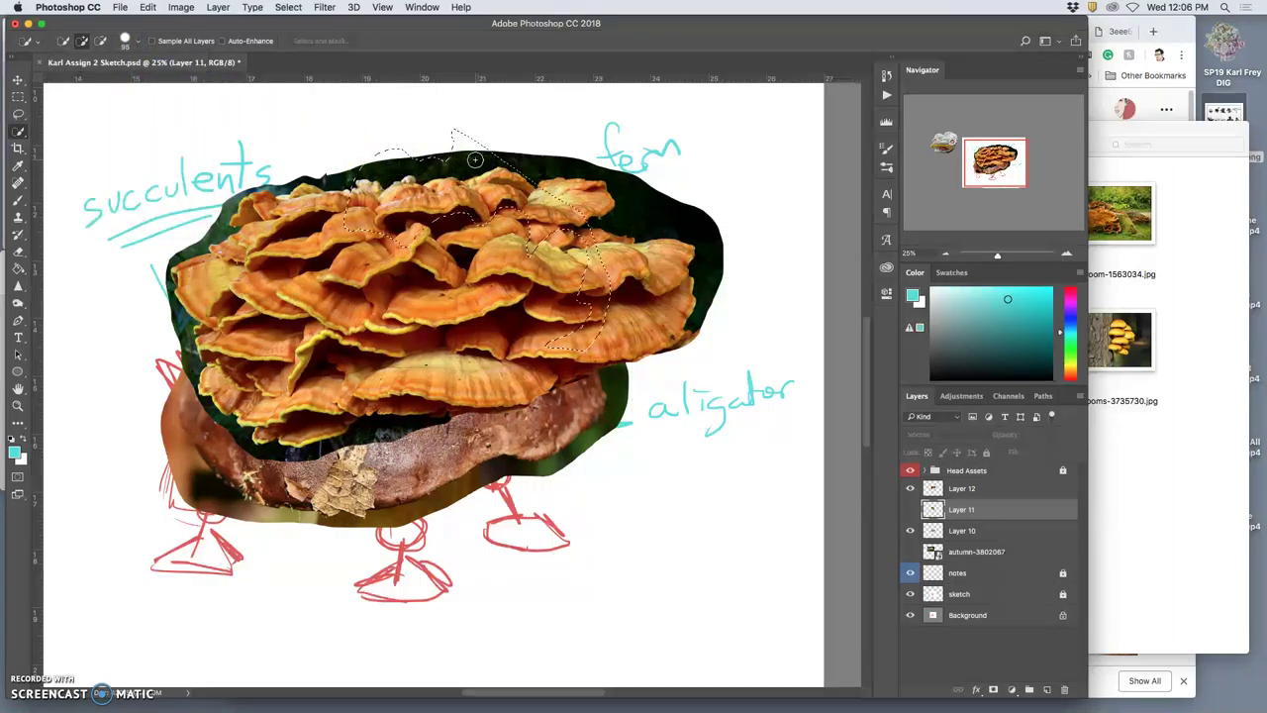
key("super+d")
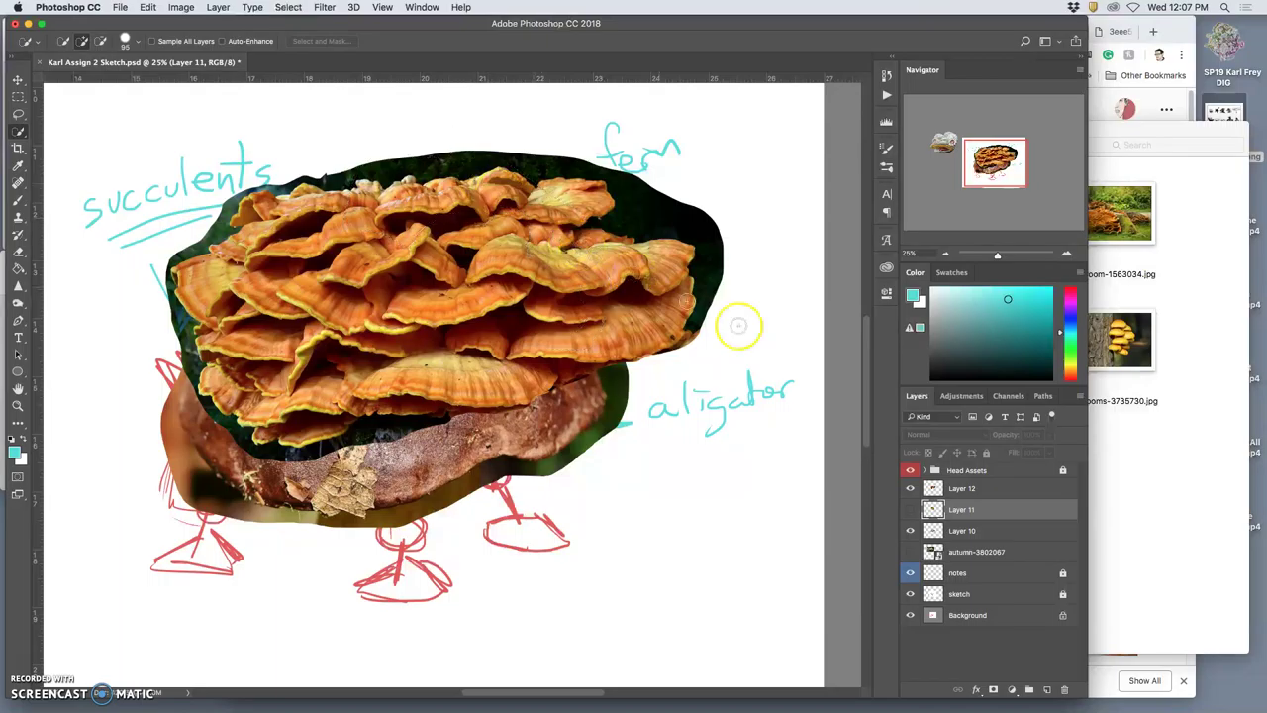
Quick-select and delete the dark background around the orange fungus cluster on Layer 12
left_click(985, 489)
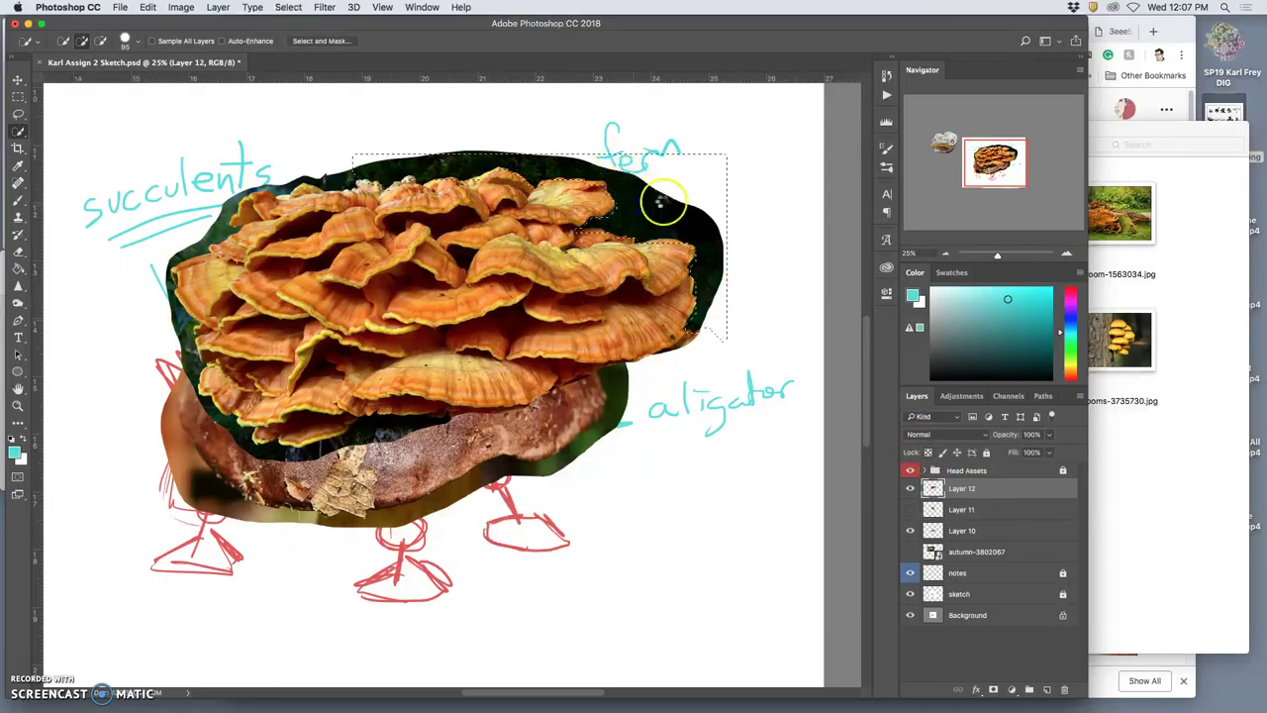
key("Delete")
left_click_drag(343, 174, 323, 175)
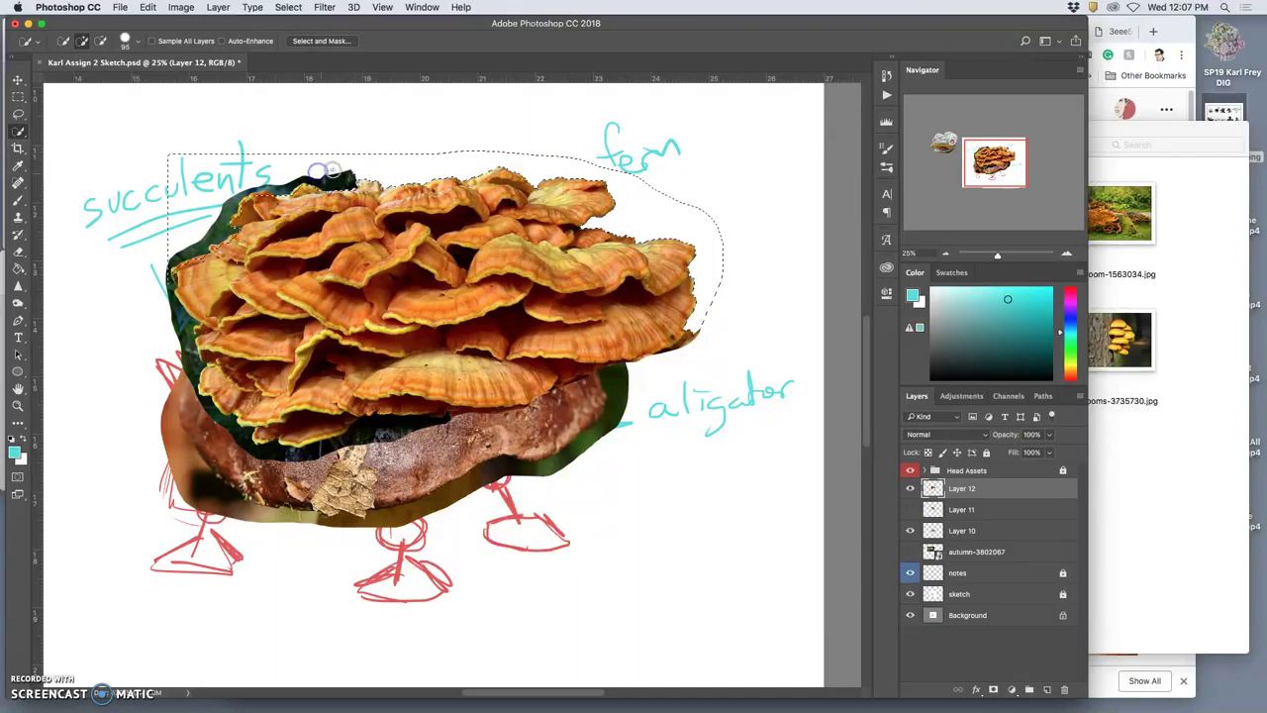
key("Delete")
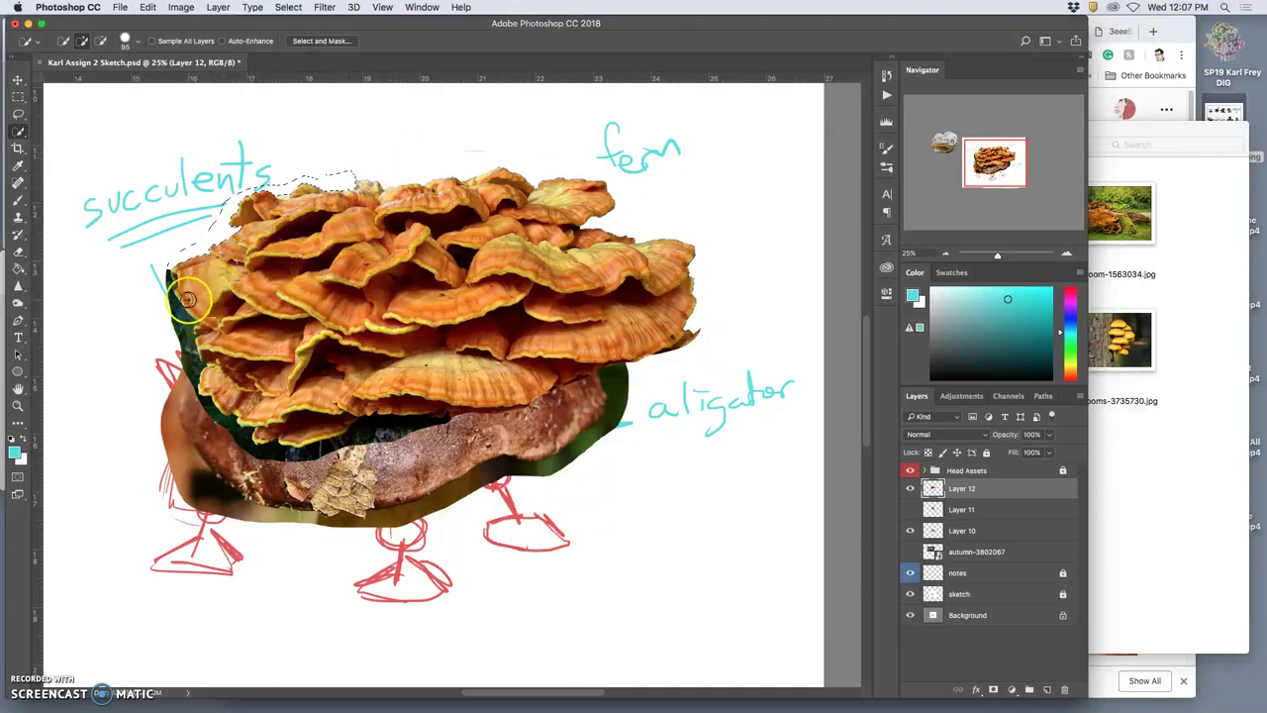
mouse_move(170, 289)
left_mouse_down()
mouse_move(194, 398)
mouse_move(212, 419)
mouse_move(284, 450)
mouse_move(383, 428)
mouse_move(368, 438)
left_mouse_up()
left_click(181, 339)
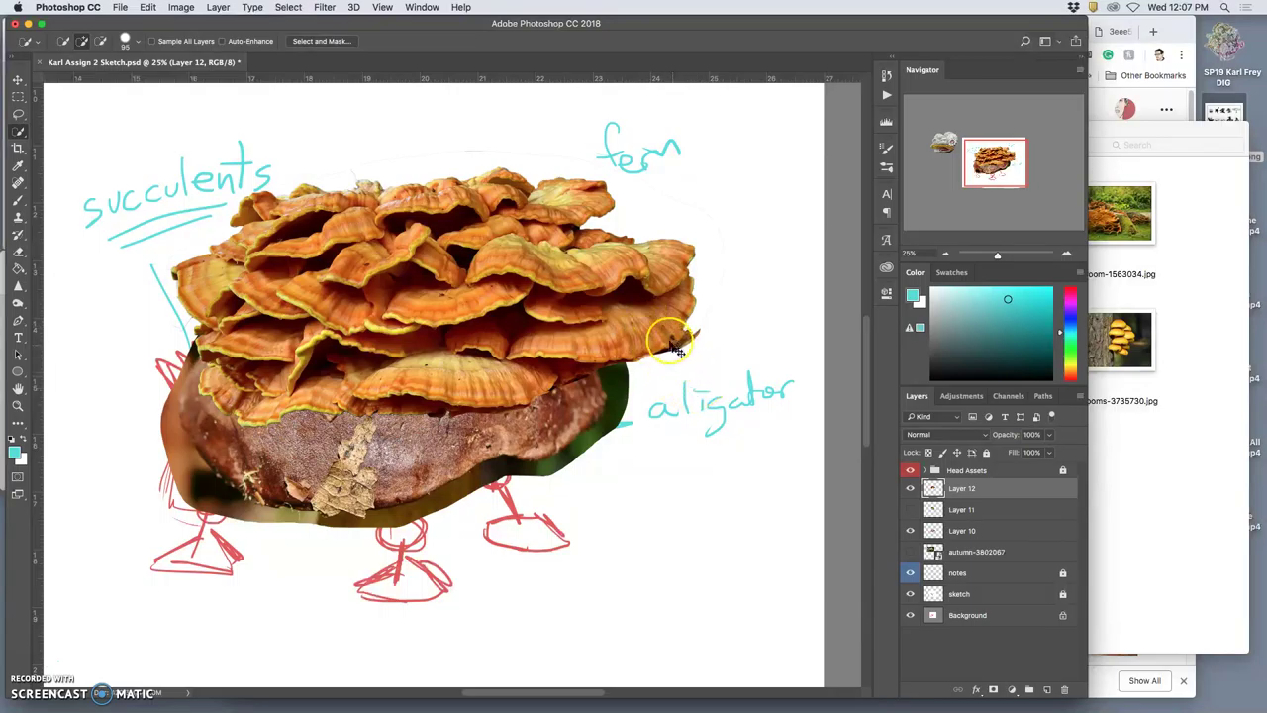
Check the orange fungus cut-out's edges up close and nudge the cluster slightly on the brown body
key("super+equal")
key("super+equal")
scroll(542, 230, "up", 10)
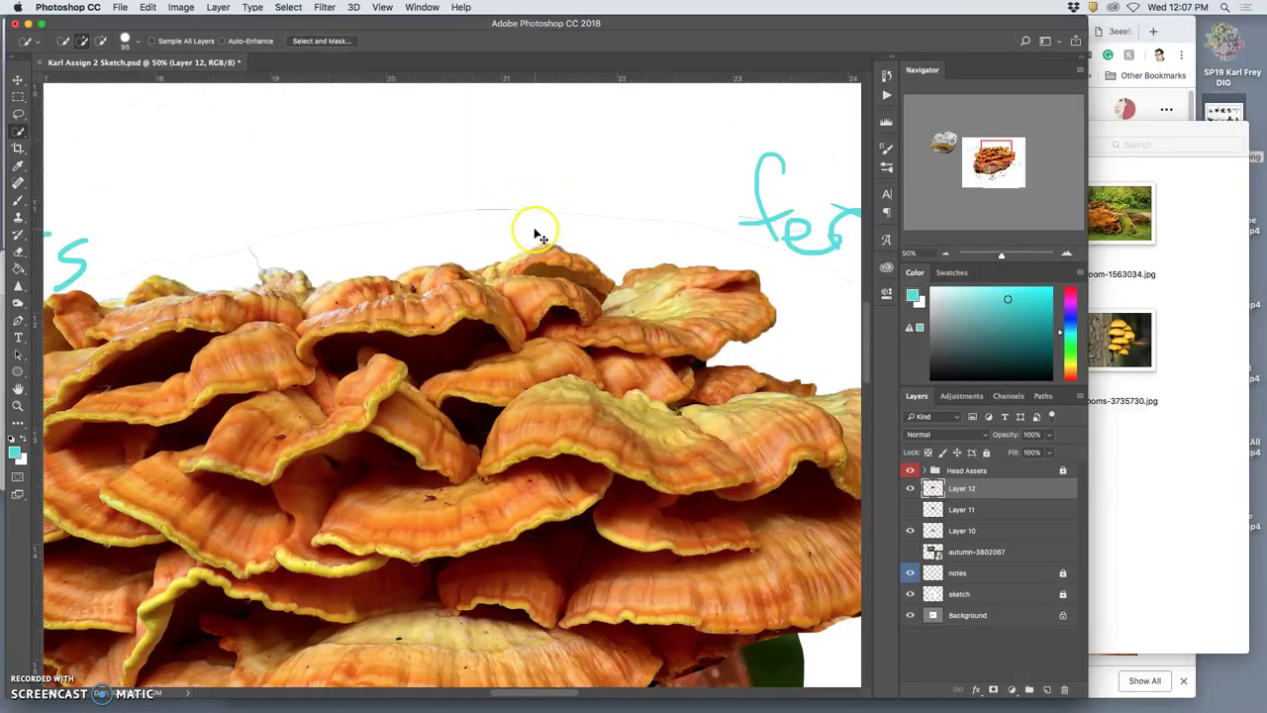
key("super+minus")
key("super+minus")
key("super+minus")
key("super+minus")
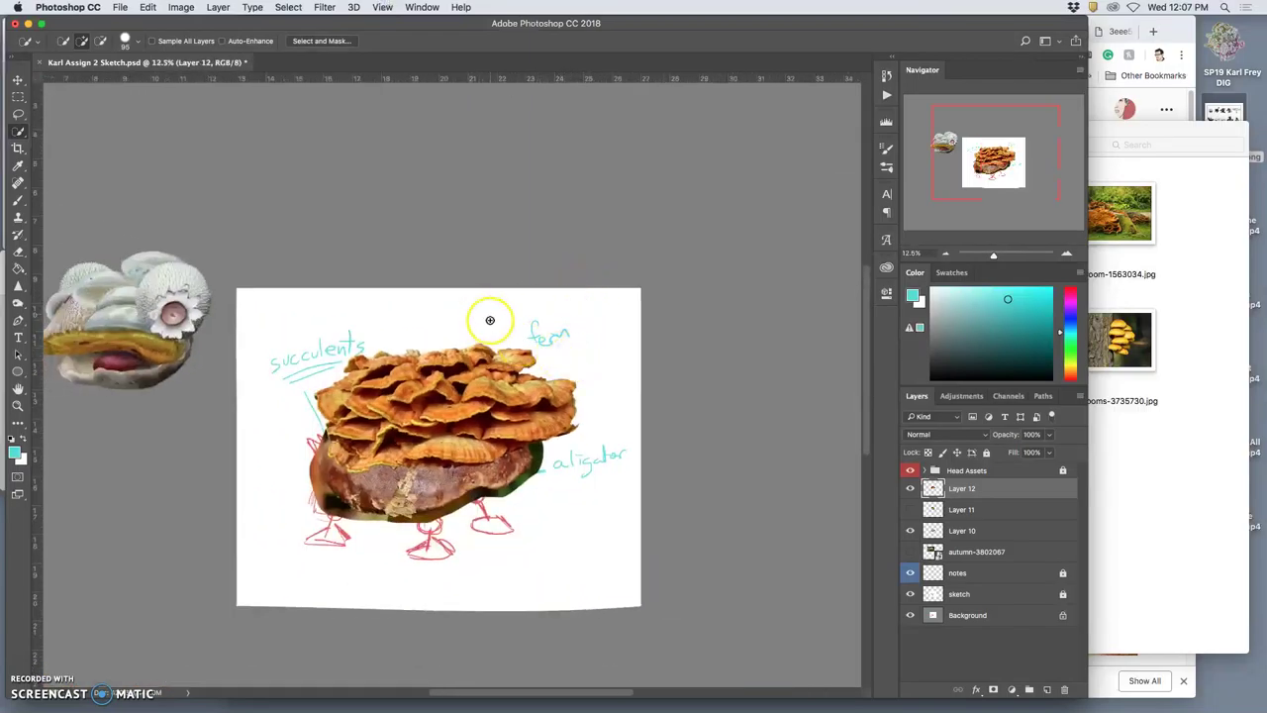
left_click(18, 80)
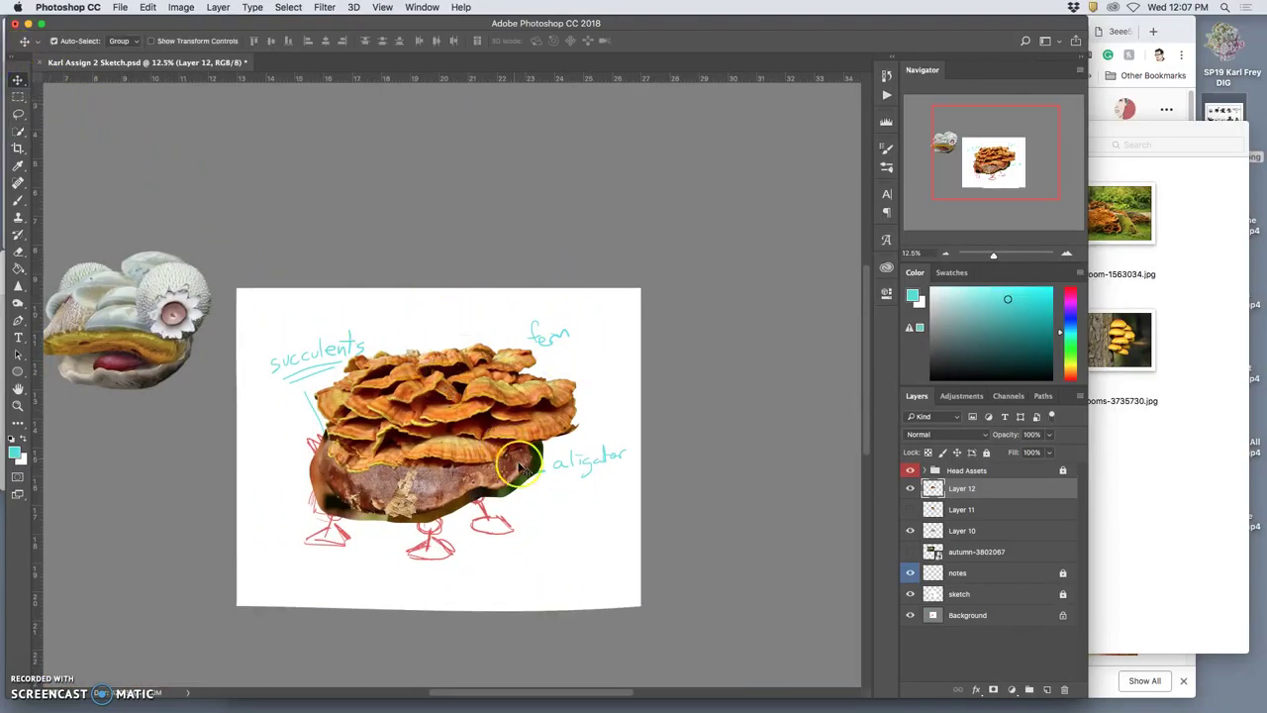
mouse_move(495, 433)
left_mouse_down()
mouse_move(485, 418)
mouse_move(597, 417)
mouse_move(491, 427)
left_mouse_up()
left_click(458, 423)
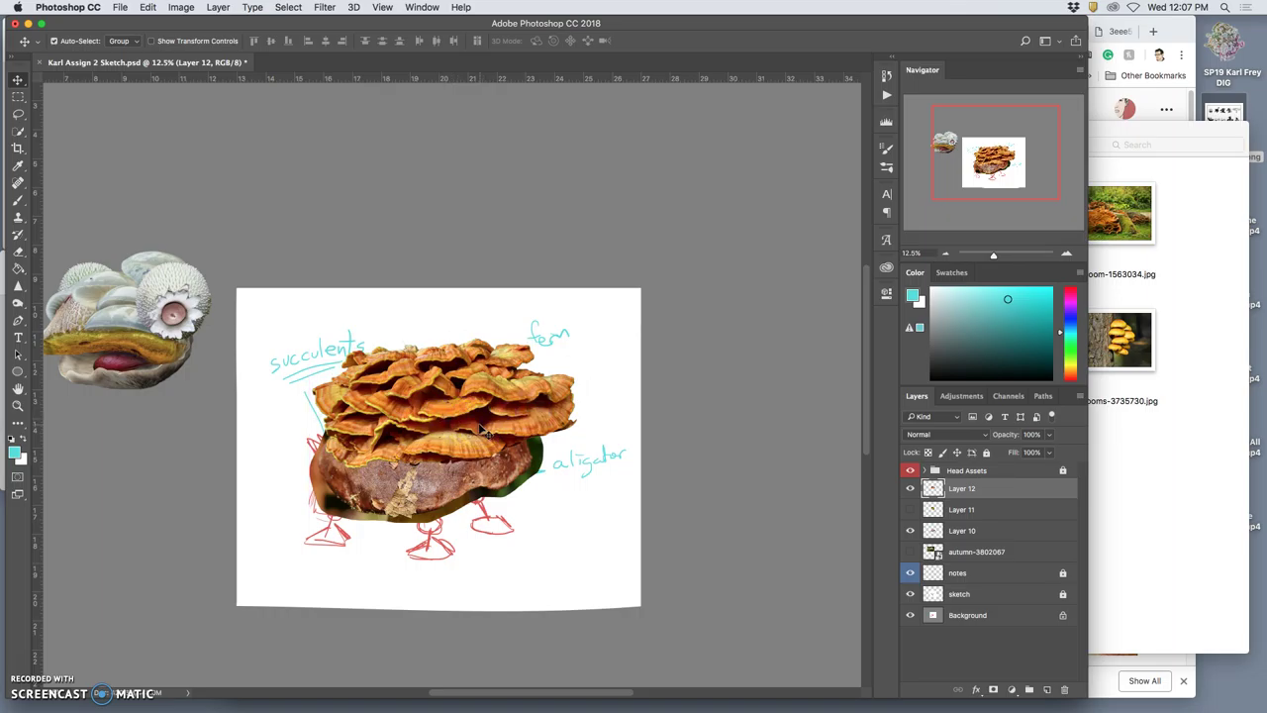
Unlock the Head Assets group and move the creature's head onto the front of the body
left_click(193, 360)
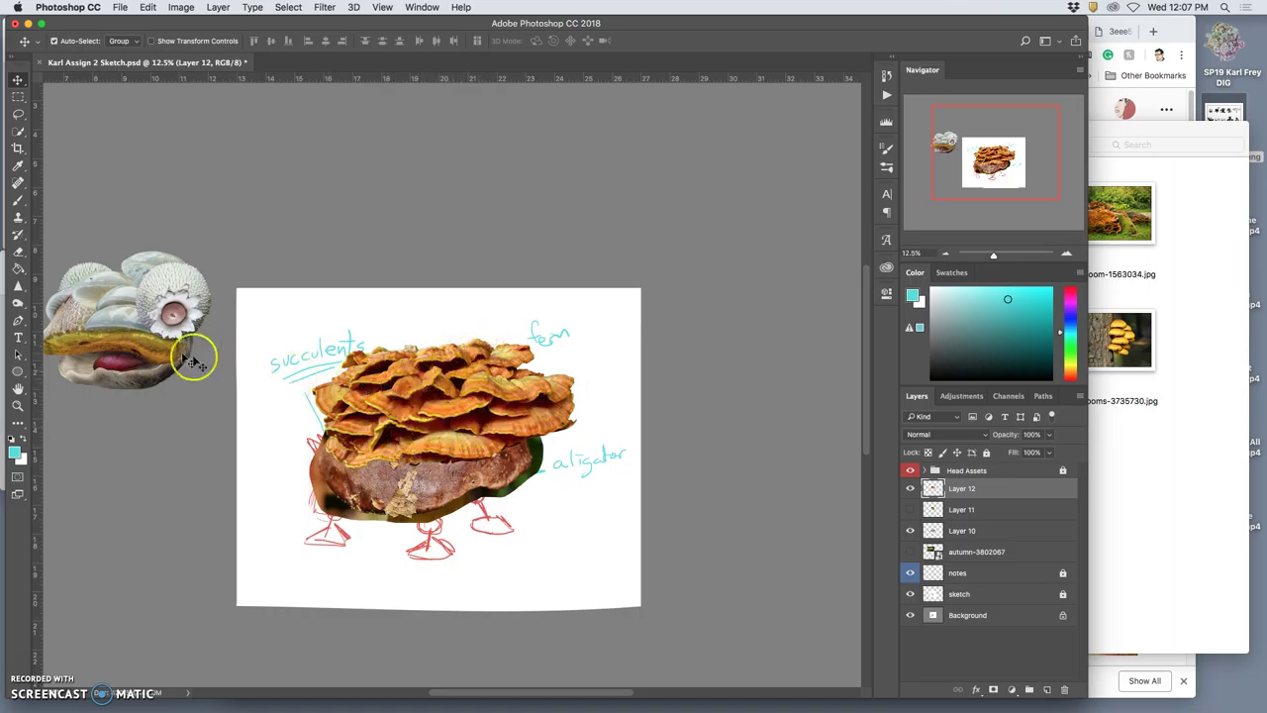
left_click(968, 471)
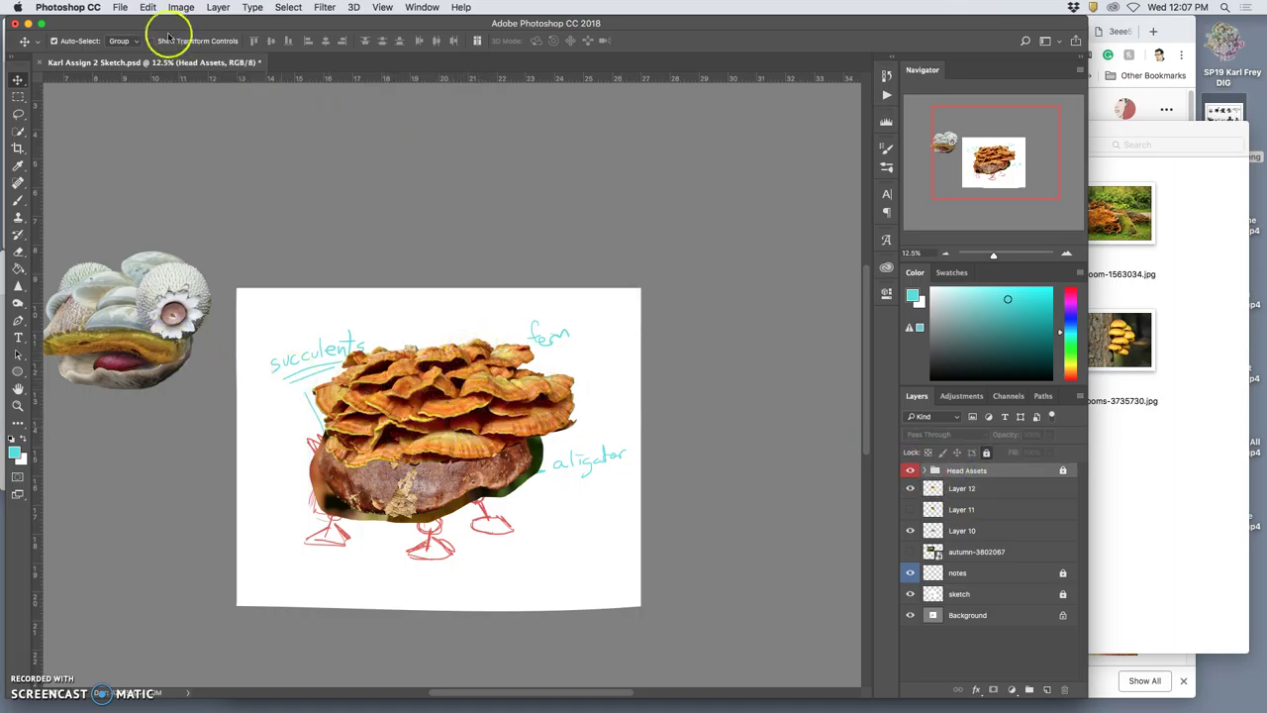
left_click_drag(107, 303, 135, 326)
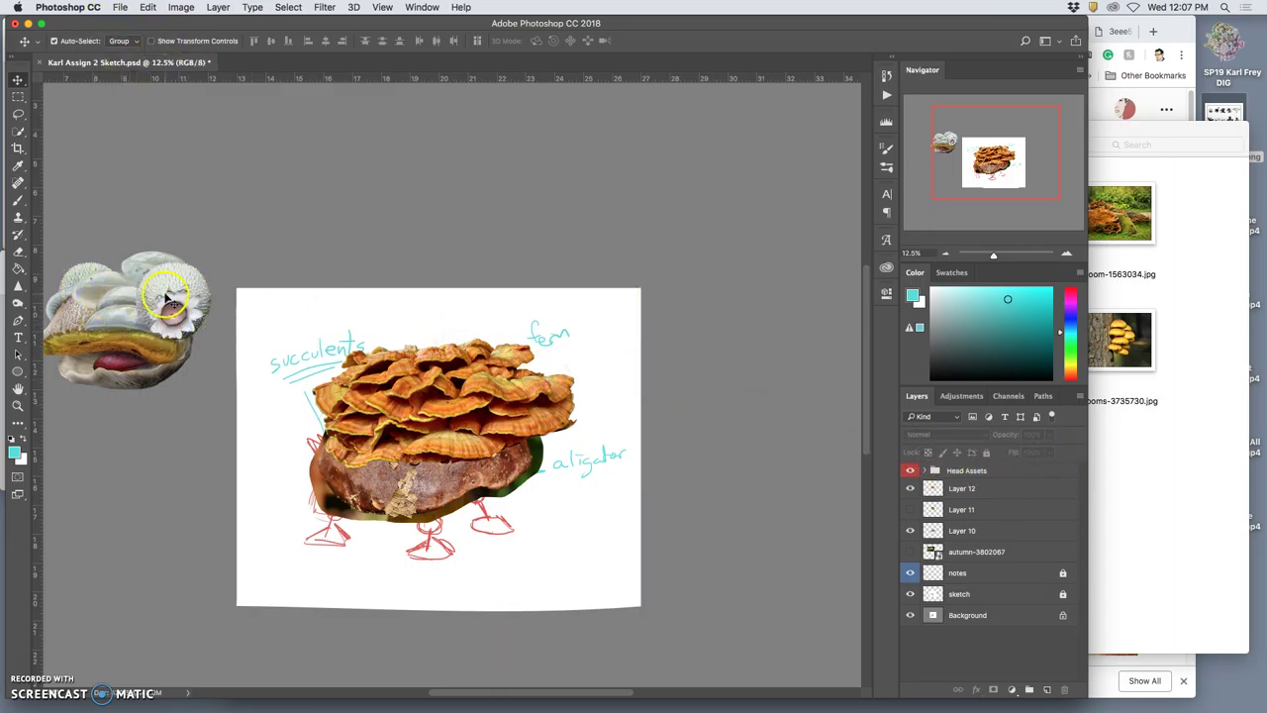
left_click_drag(120, 307, 348, 447)
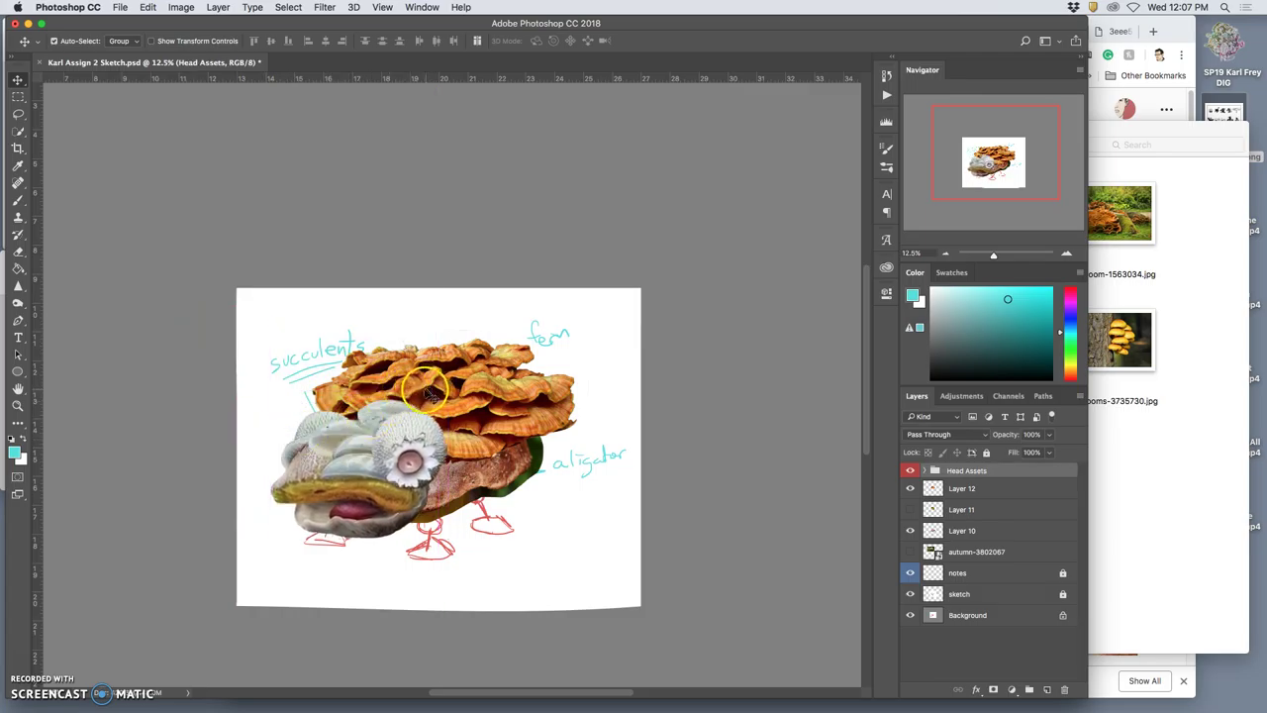
Compare the yellow mushroom body on Layer 11 with the orange fungus body on Layer 12 by alternating their visibility
left_click(910, 510)
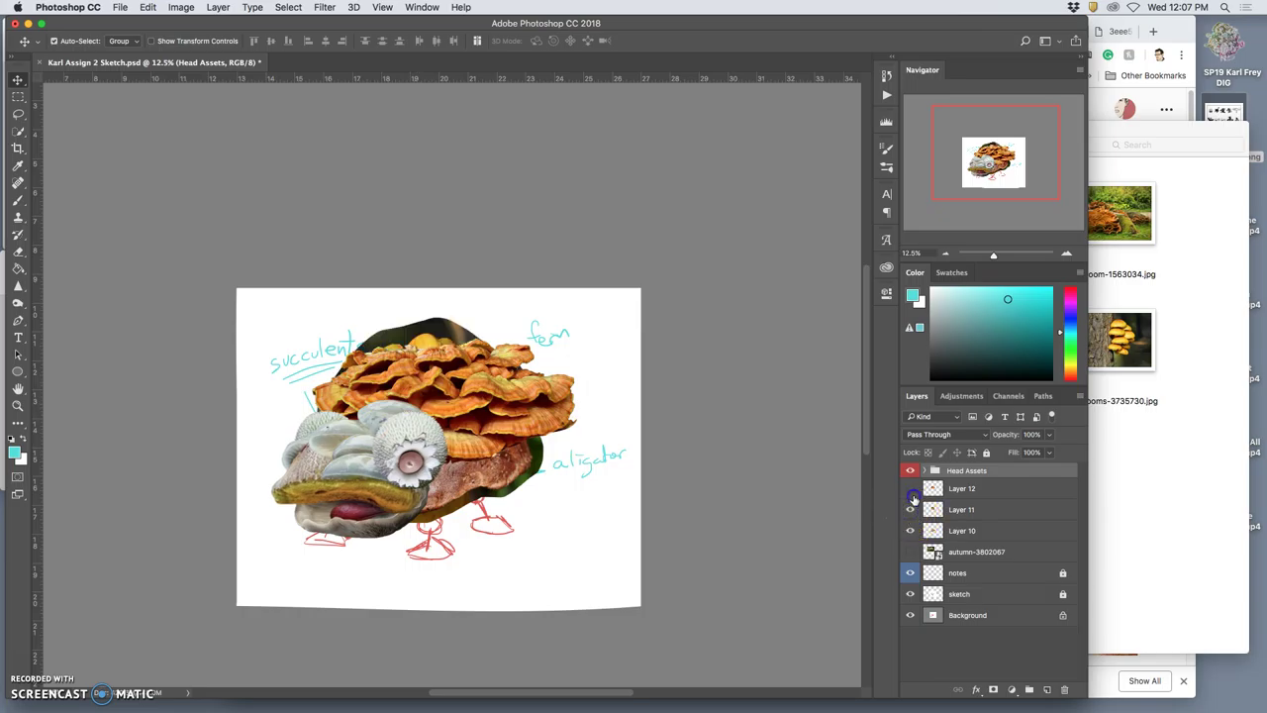
left_click(910, 488)
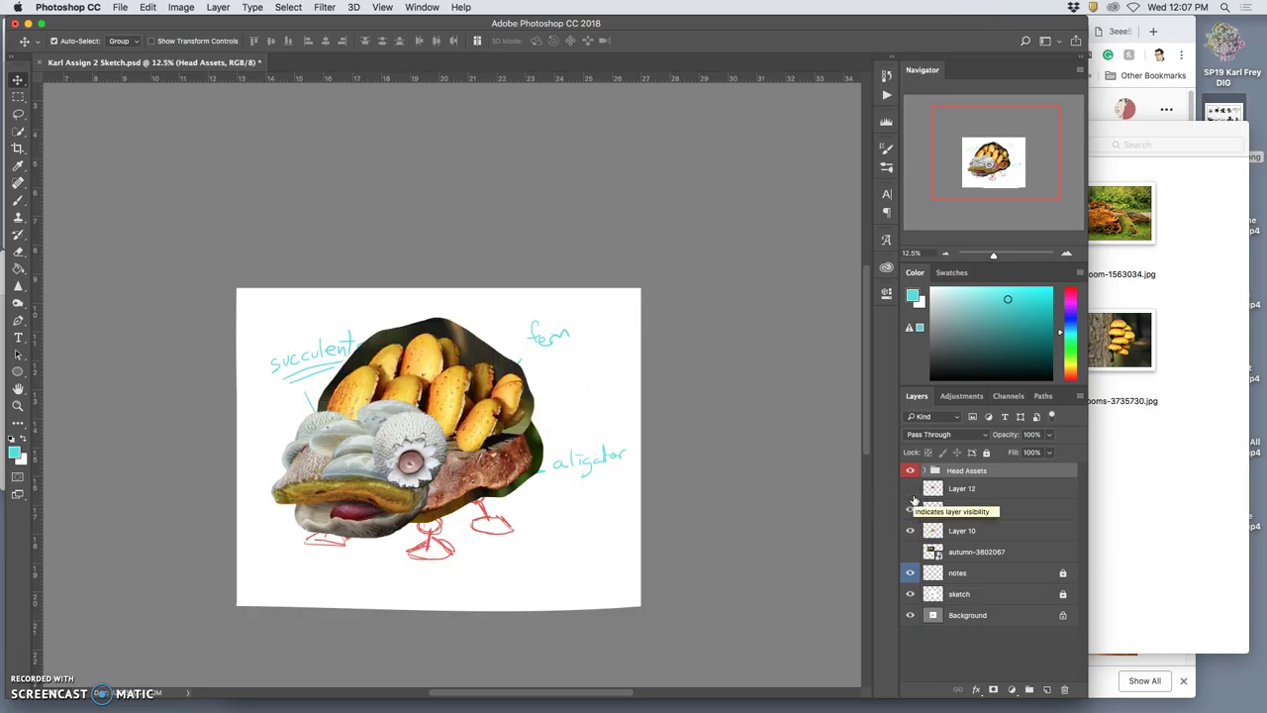
left_click(960, 510)
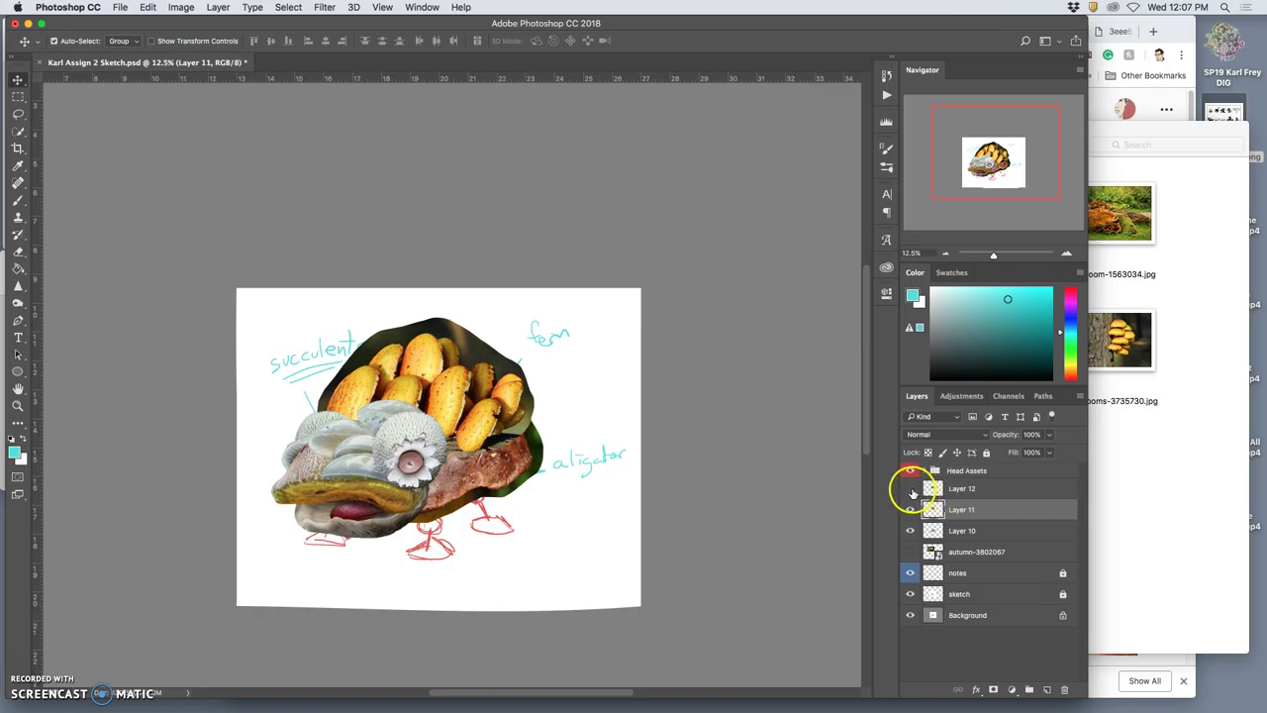
left_click(911, 489)
left_click(911, 489)
left_click(911, 489)
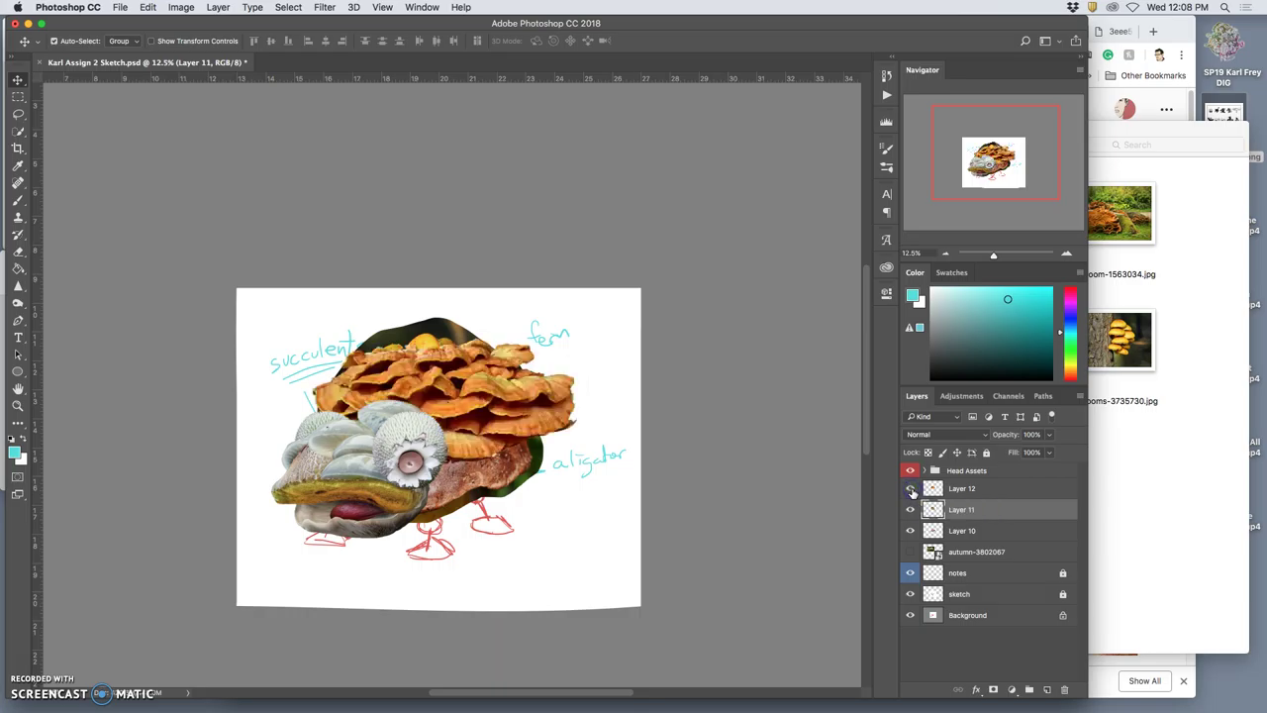
left_click(911, 489)
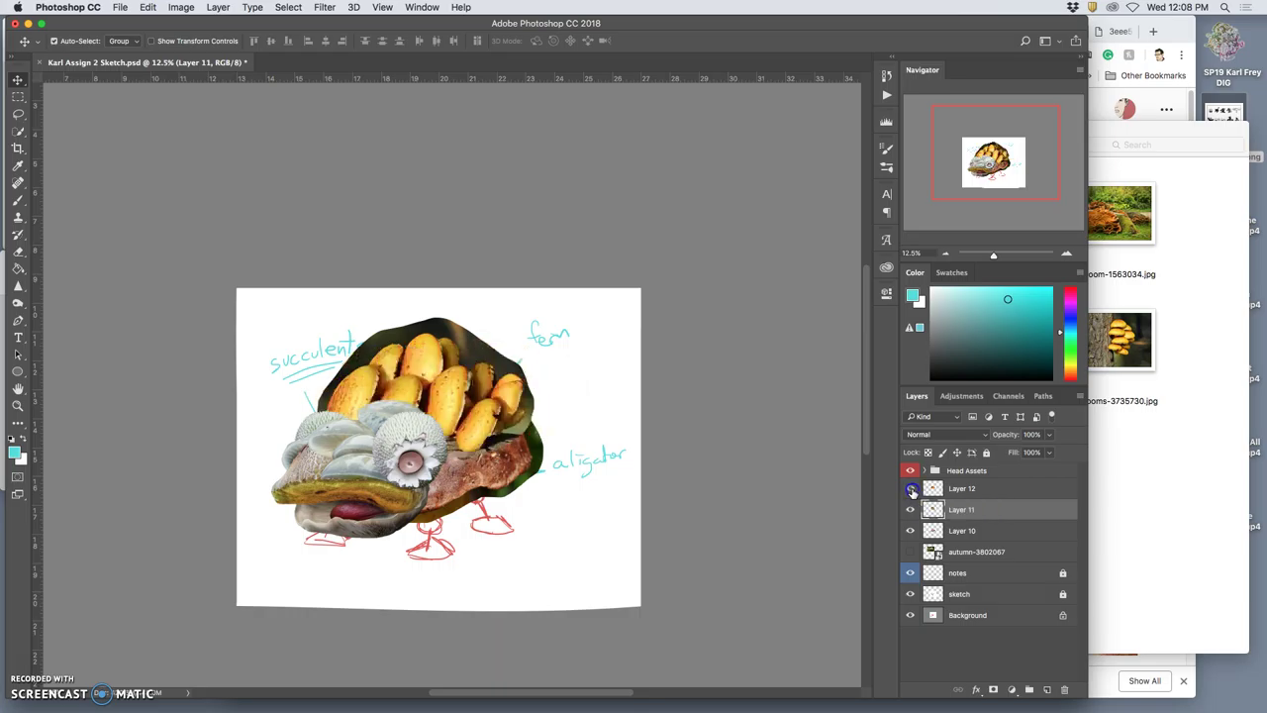
left_click(911, 489)
left_click(911, 509)
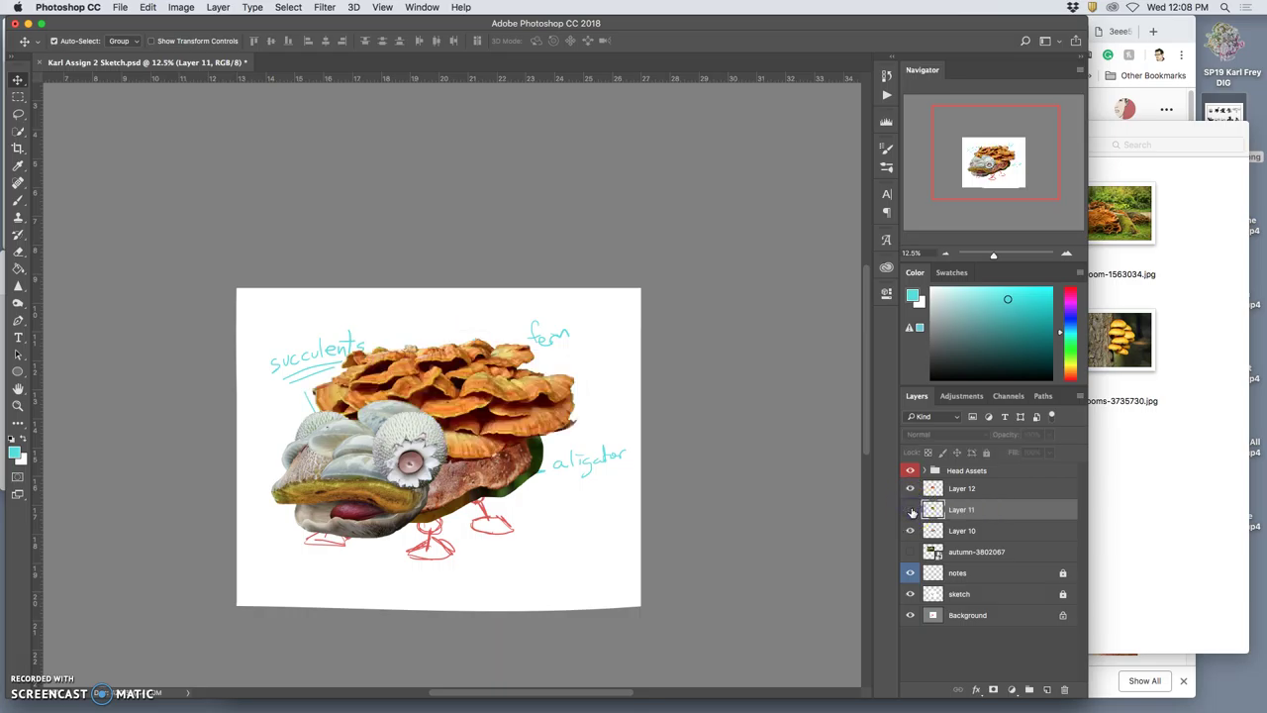
left_click(911, 489)
left_click(911, 489)
left_click(910, 510)
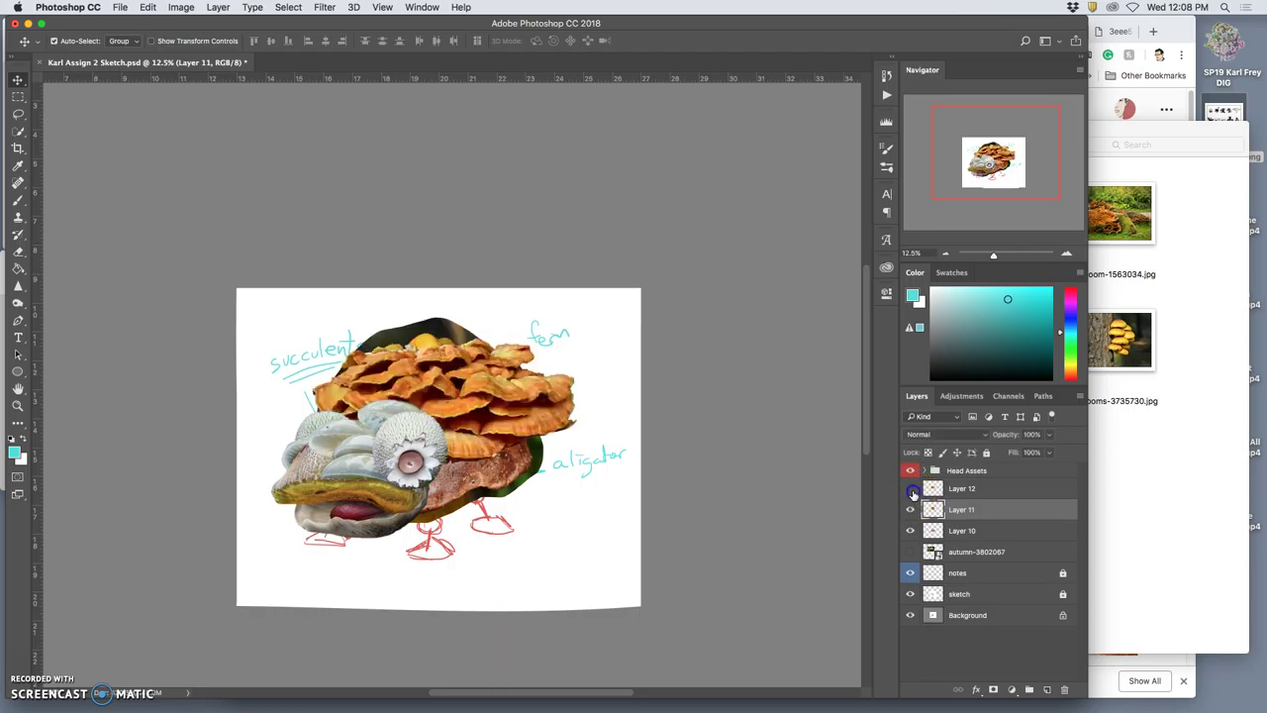
left_click(911, 489)
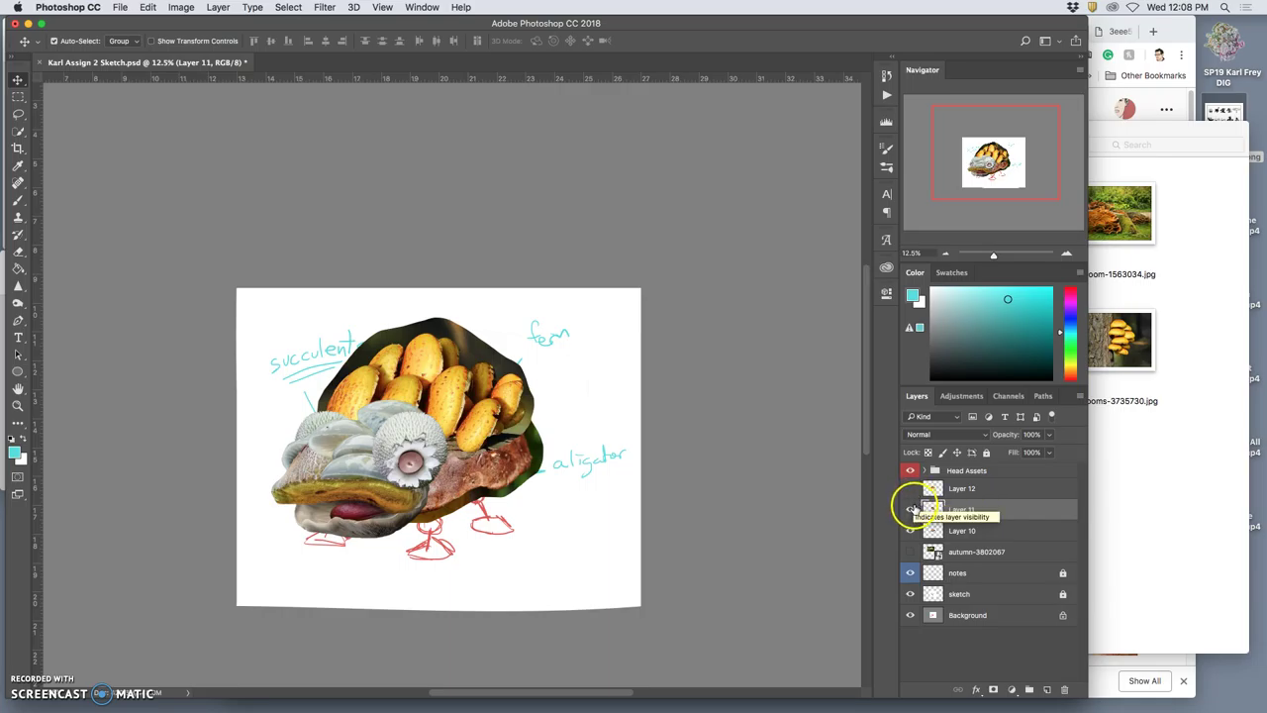
left_click(911, 491)
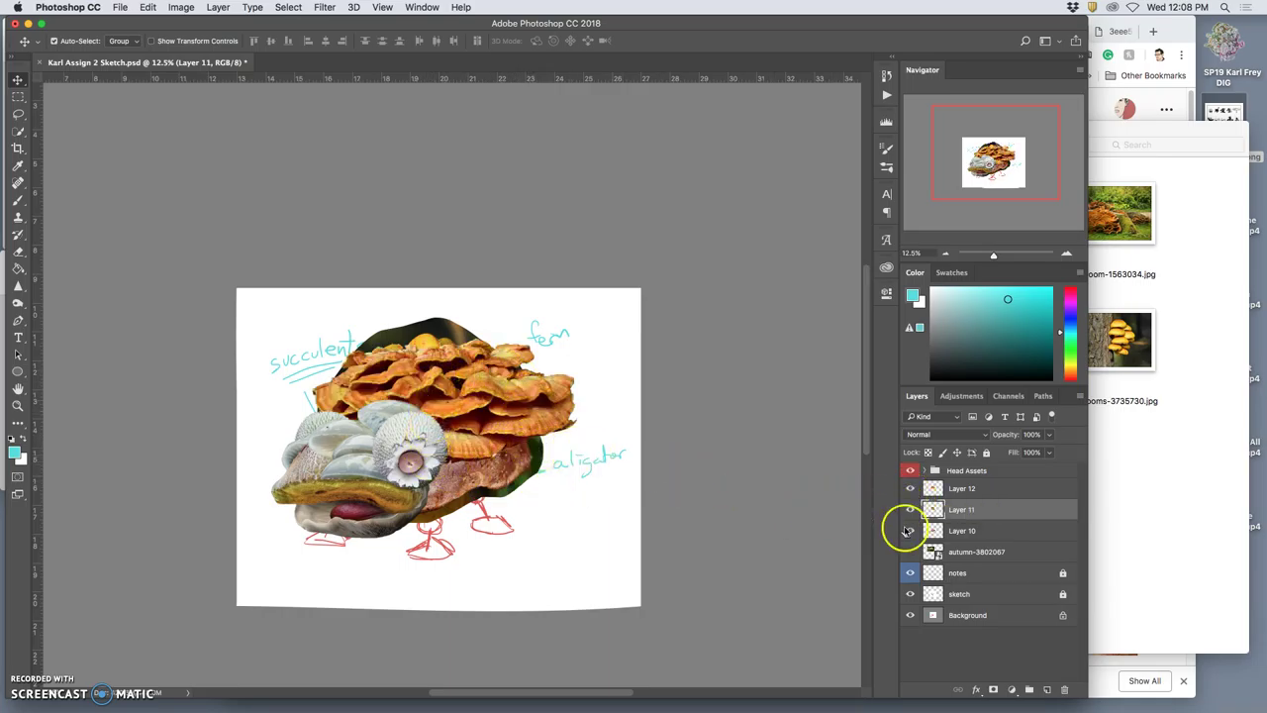
Check what Layers 10, 11 and 12 each contribute to the creature's body by briefly hiding and showing them
left_click(963, 515)
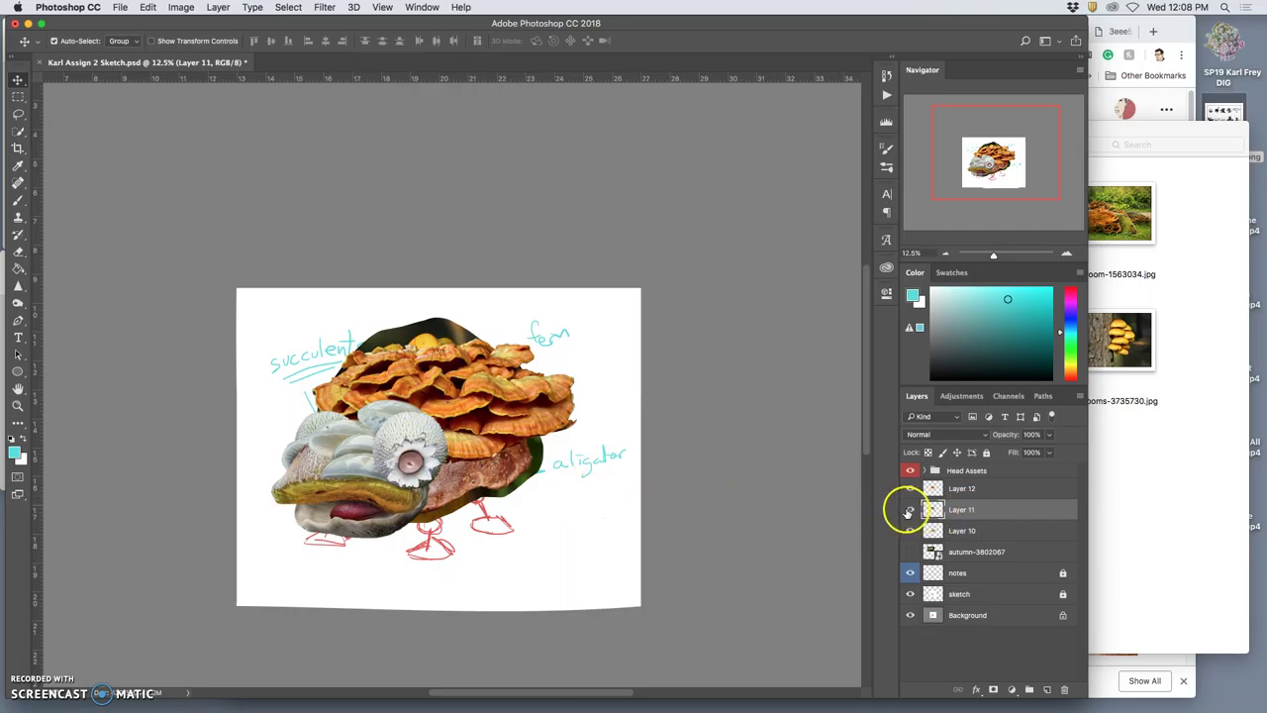
left_click(908, 511)
left_click(908, 511)
left_click(910, 530)
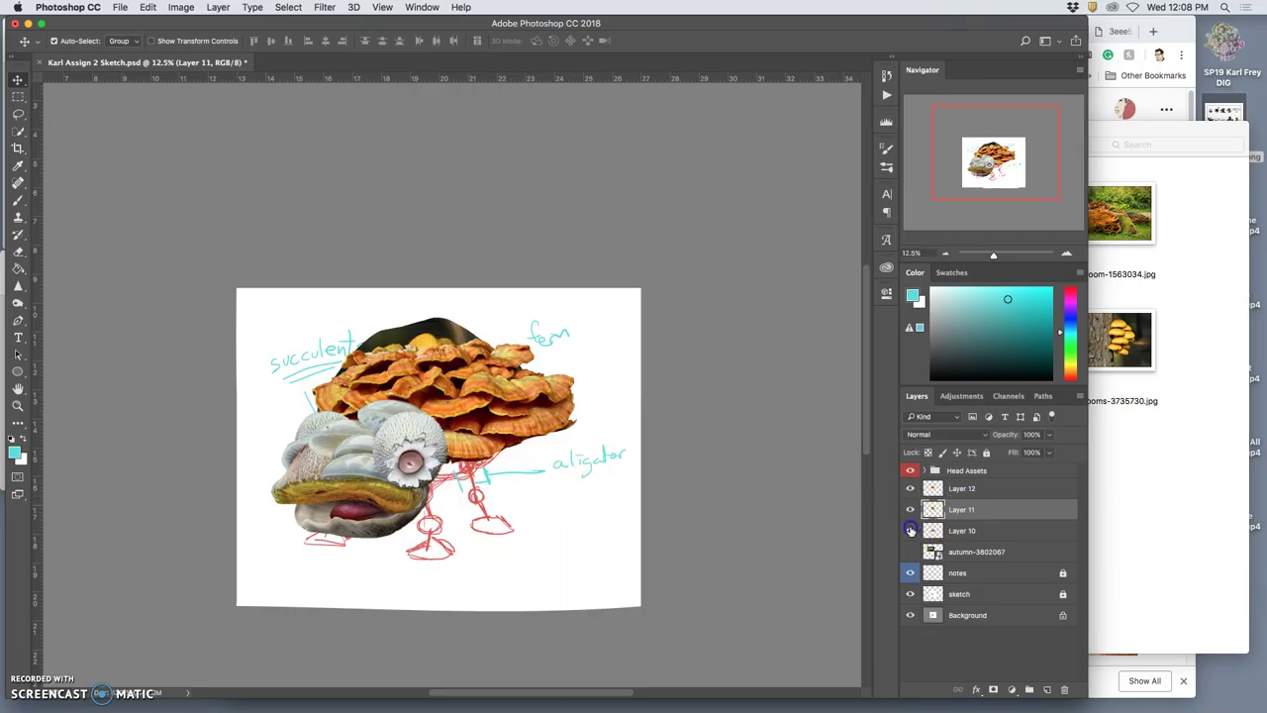
left_click(910, 529)
left_click(910, 490)
left_click(911, 490)
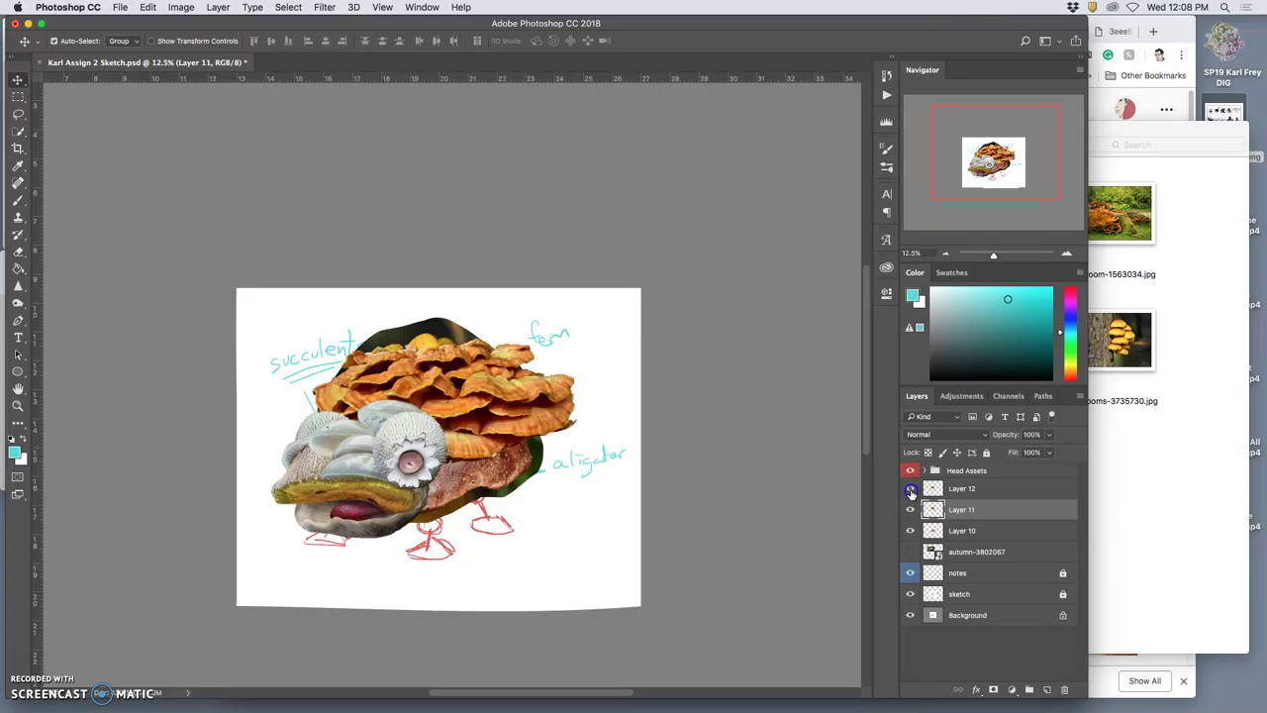
Hide Layer 11 and warp the orange fungus on Layer 12 to a narrower, raised rear that follows the brown body
left_click(933, 488)
left_click(910, 509)
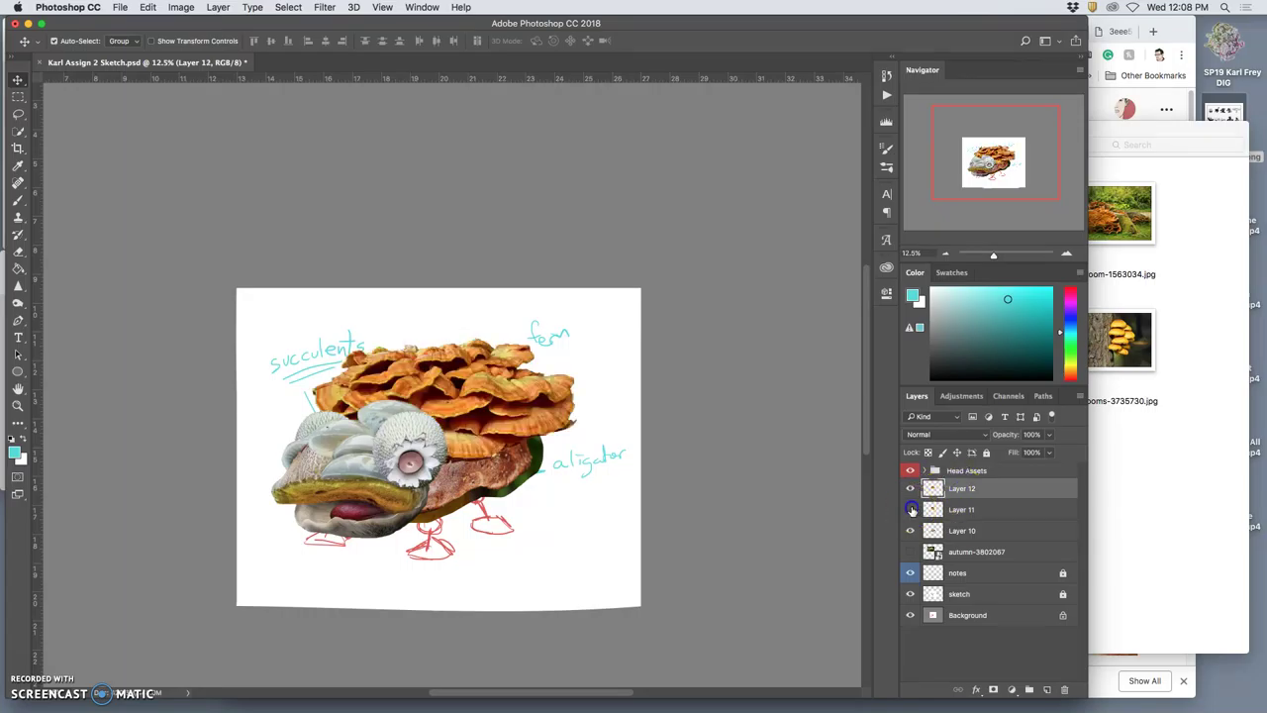
key("ctrl+t")
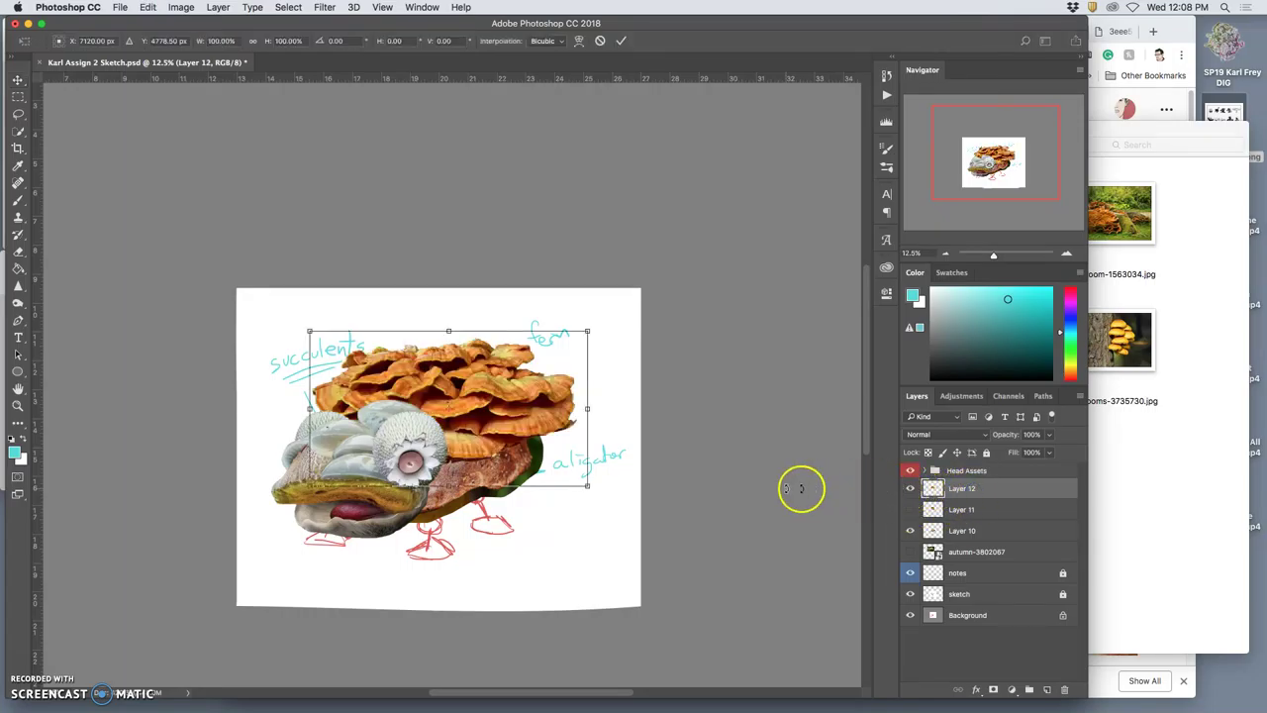
right_click(545, 420)
left_click(584, 507)
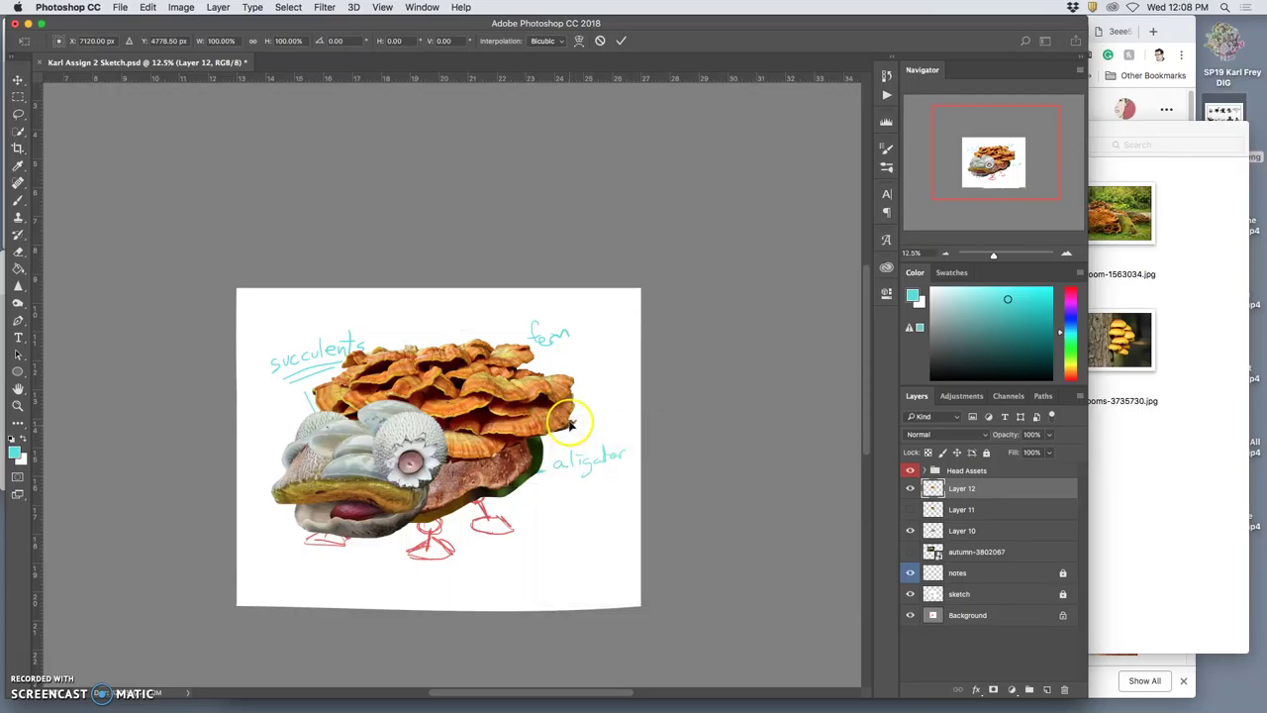
mouse_move(568, 427)
left_mouse_down()
mouse_move(554, 453)
mouse_move(555, 439)
left_mouse_up()
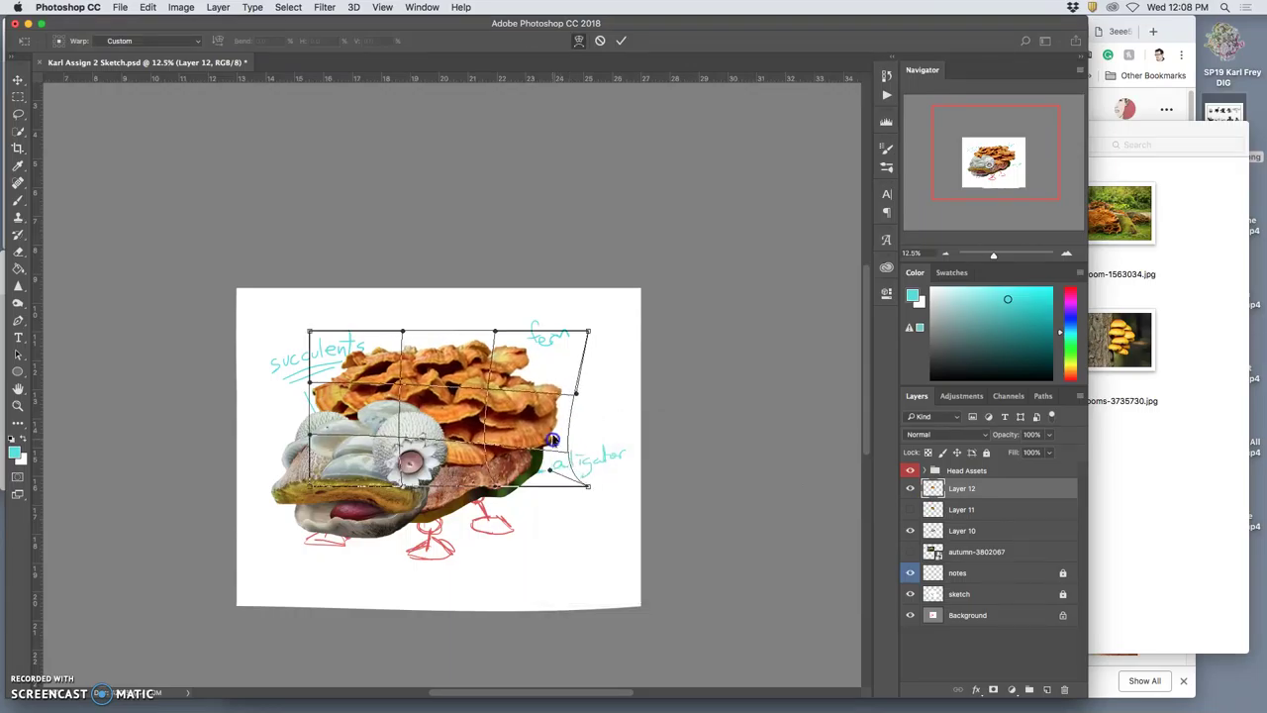
left_click_drag(537, 334, 519, 323)
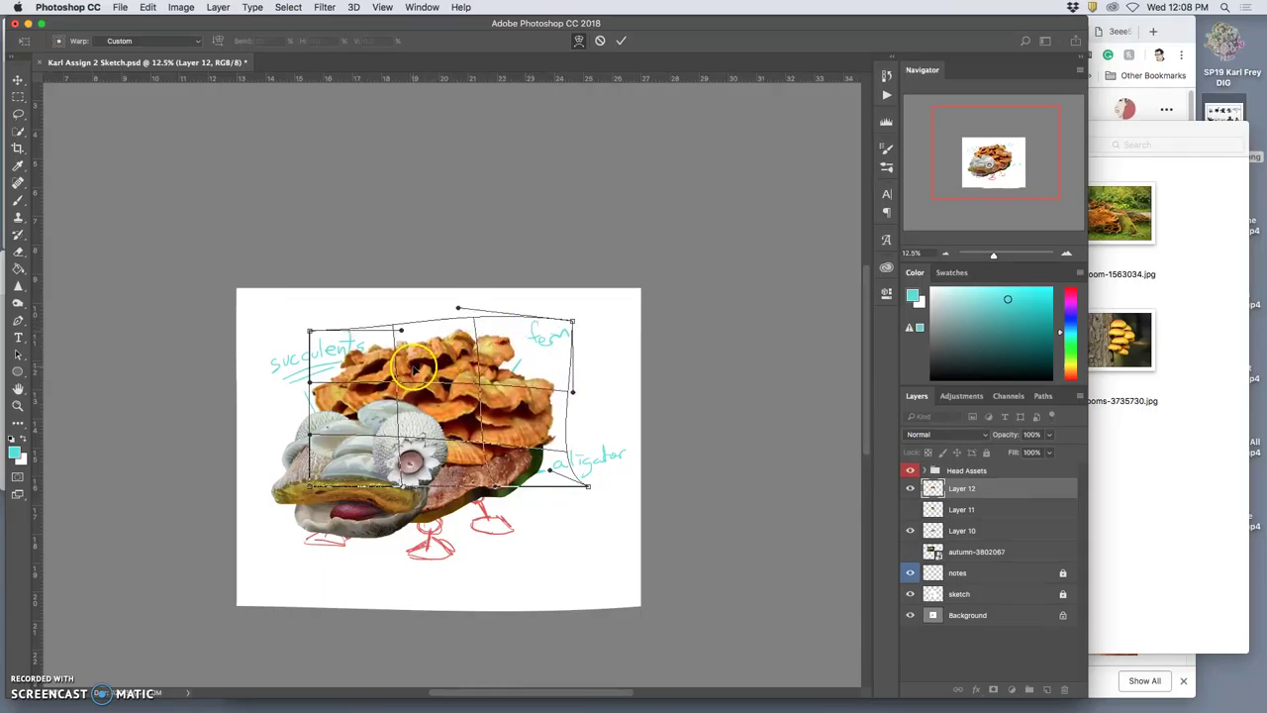
left_click_drag(351, 381, 348, 383)
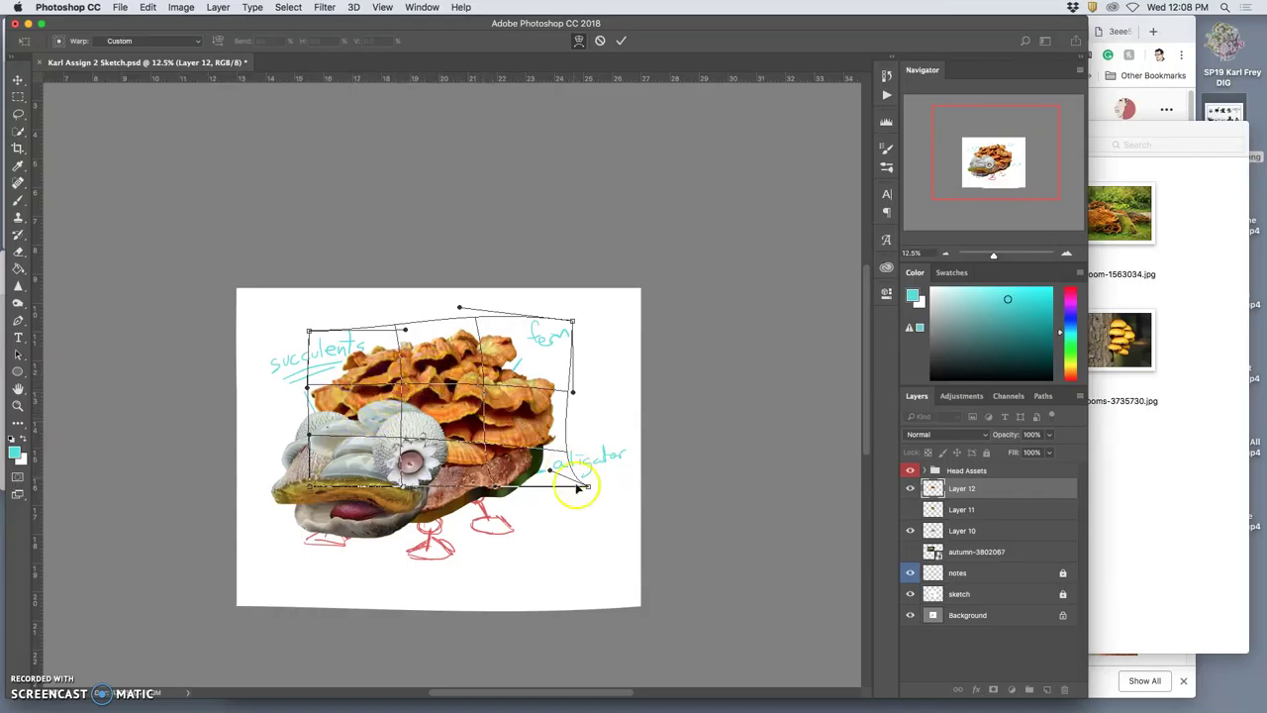
left_click_drag(556, 444, 552, 452)
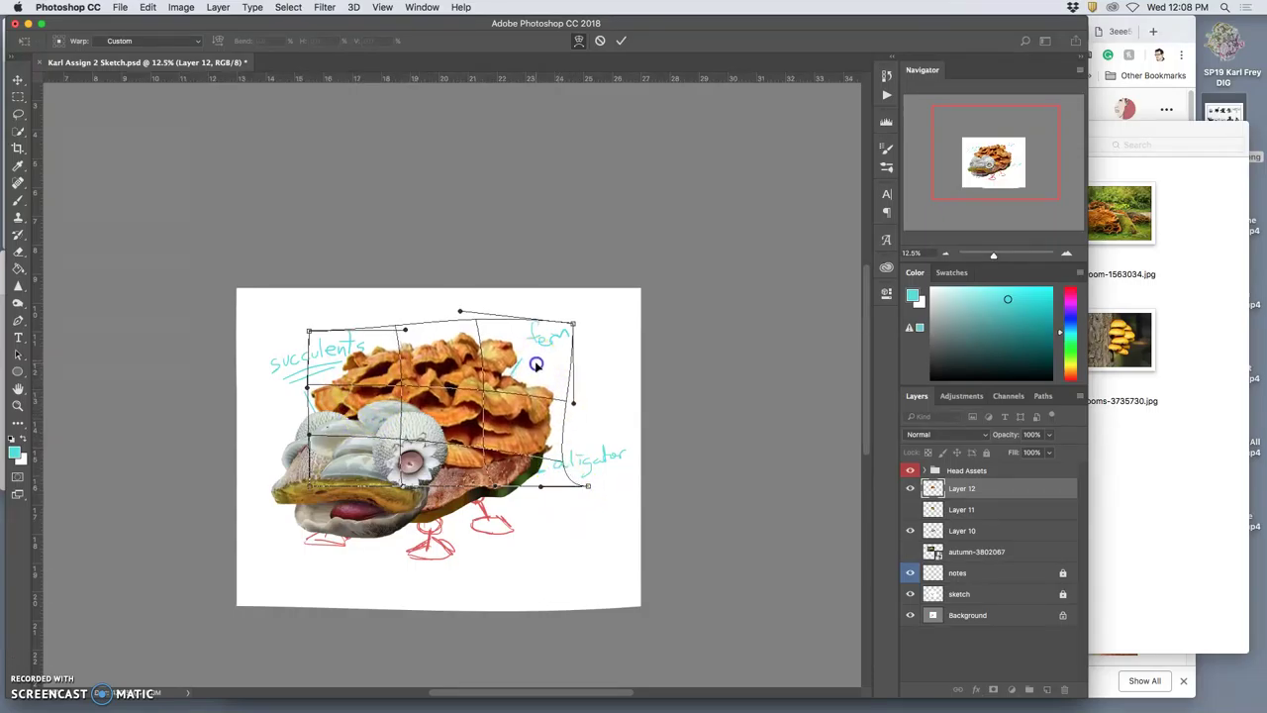
left_click_drag(534, 362, 537, 364)
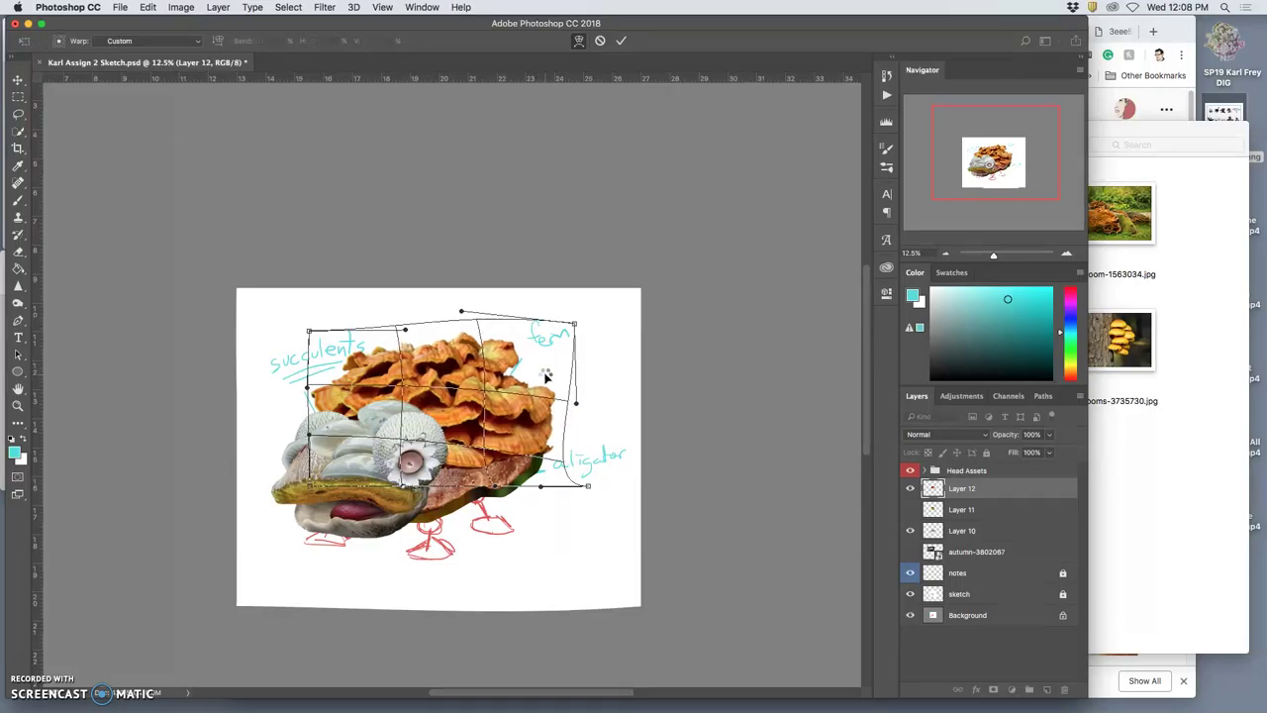
key("Return")
left_click(580, 396)
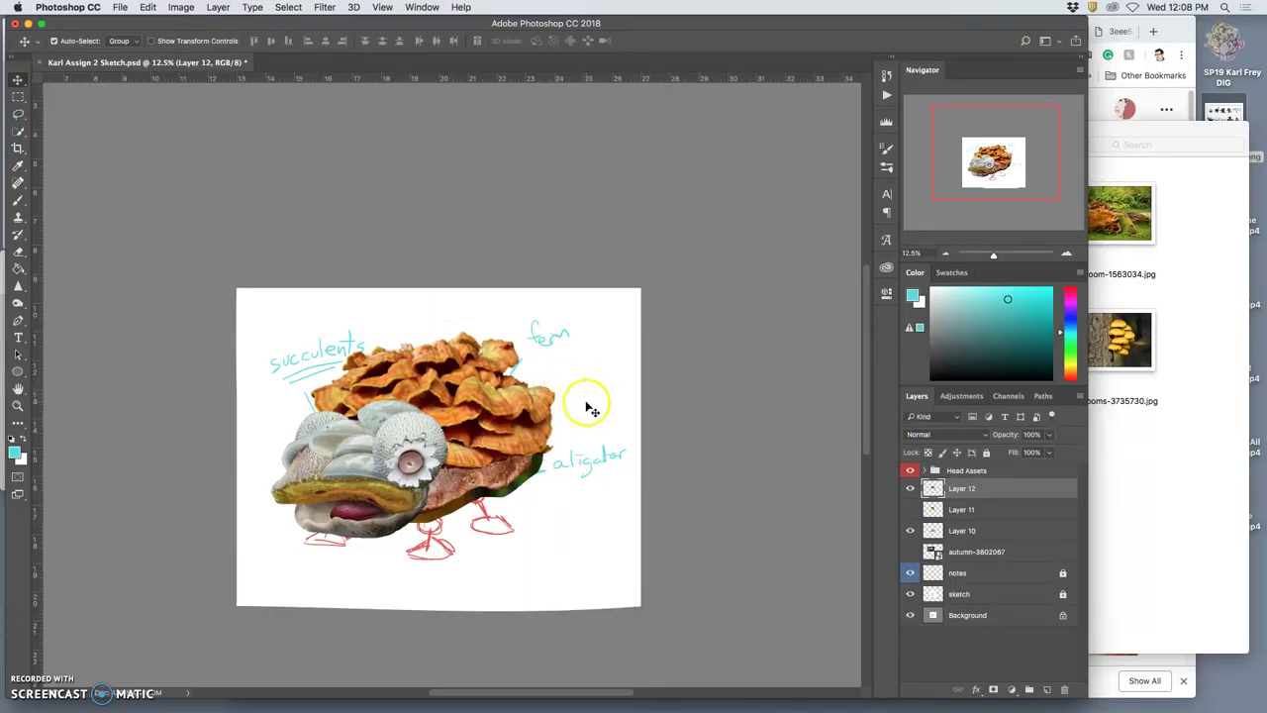
Hide the notes layer and apply Levels to the orange fungus with midtone input 1.30 and white output 226
left_click(473, 416)
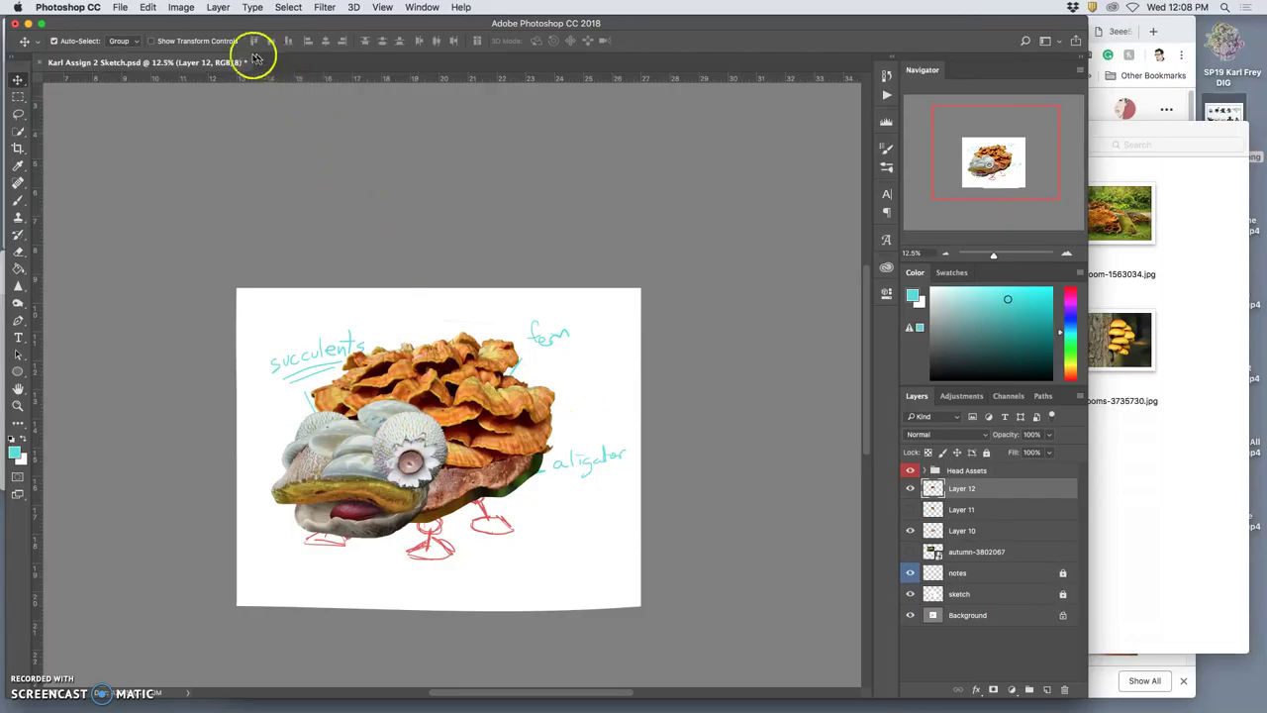
left_click(910, 572)
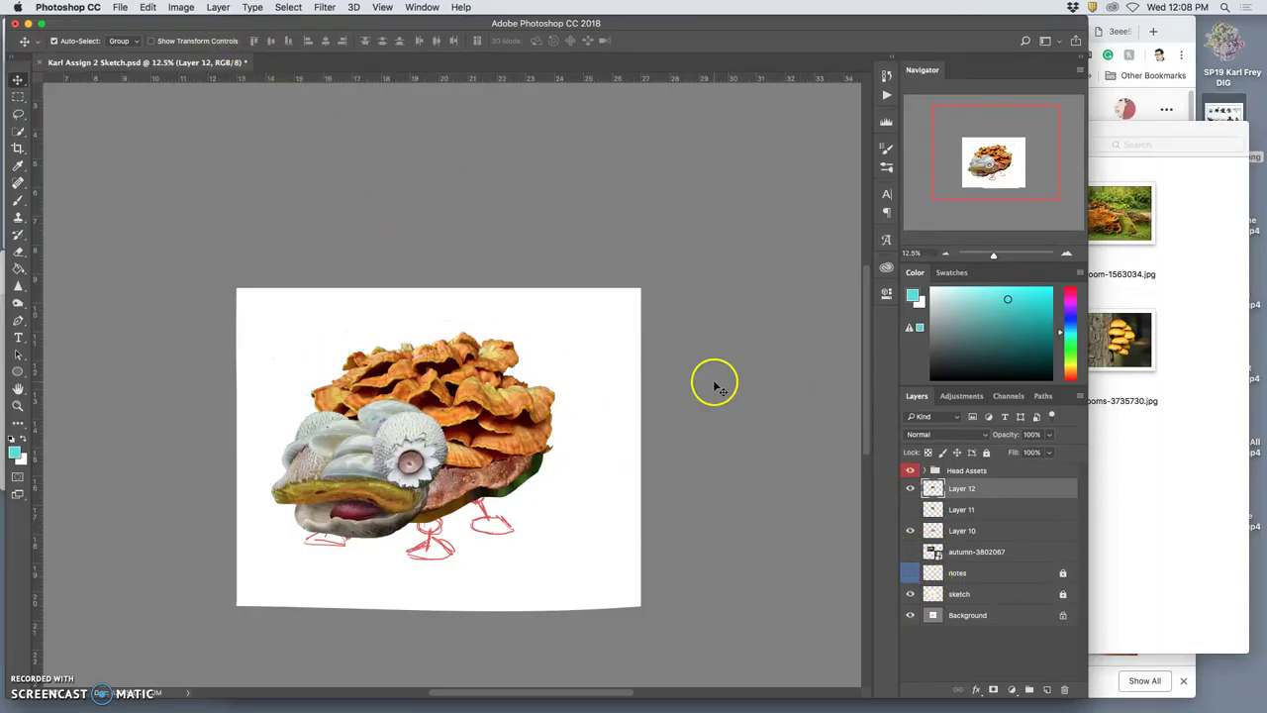
left_click(181, 7)
mouse_move(198, 43)
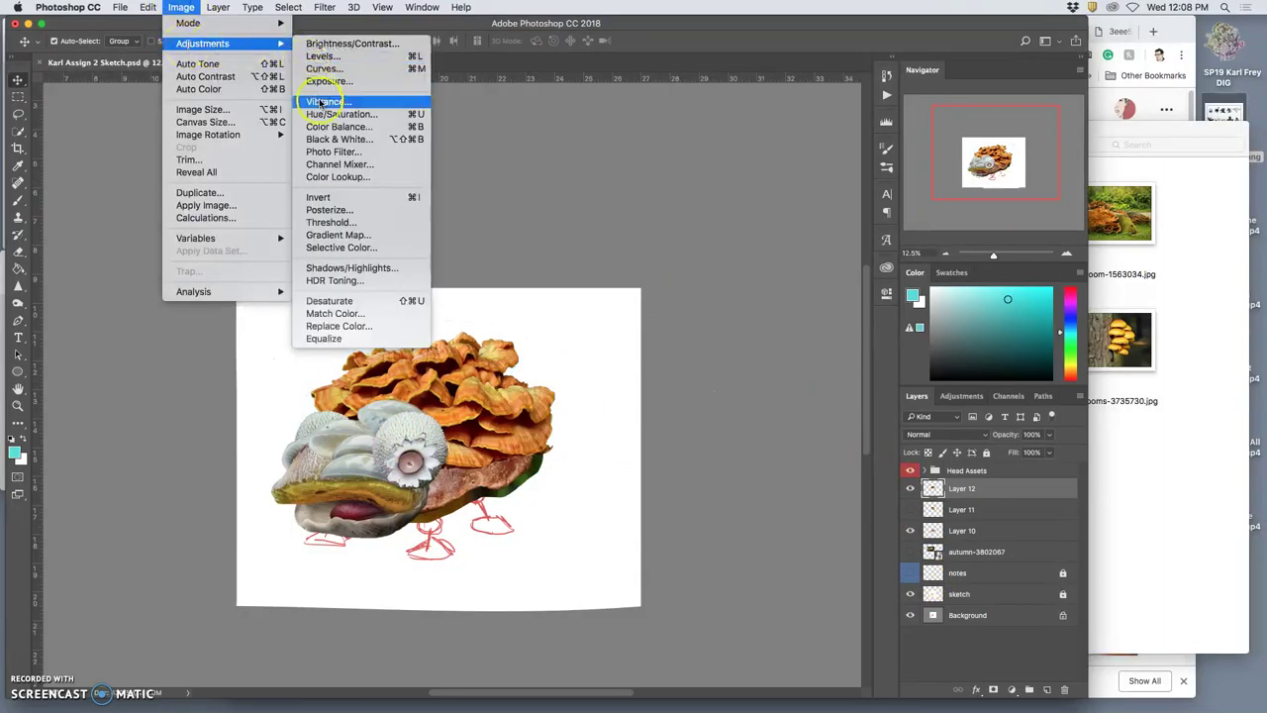
left_click(323, 56)
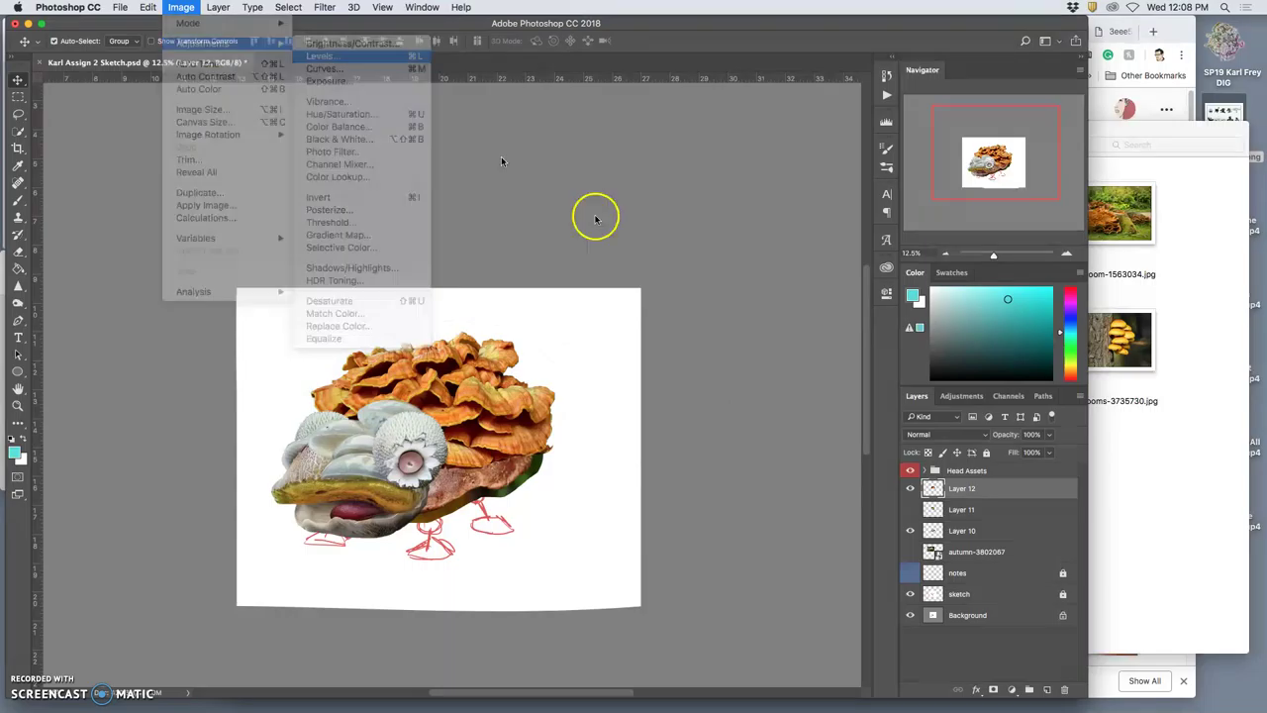
left_click_drag(855, 315, 841, 314)
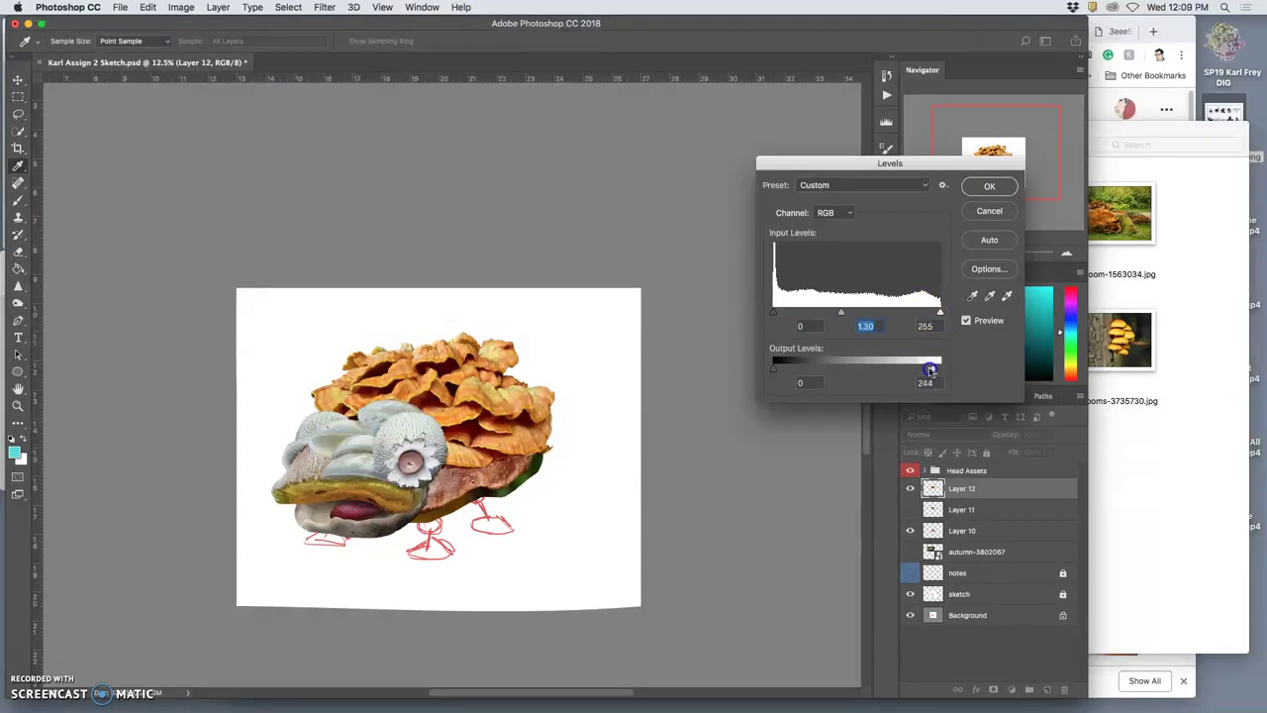
left_click_drag(931, 369, 923, 369)
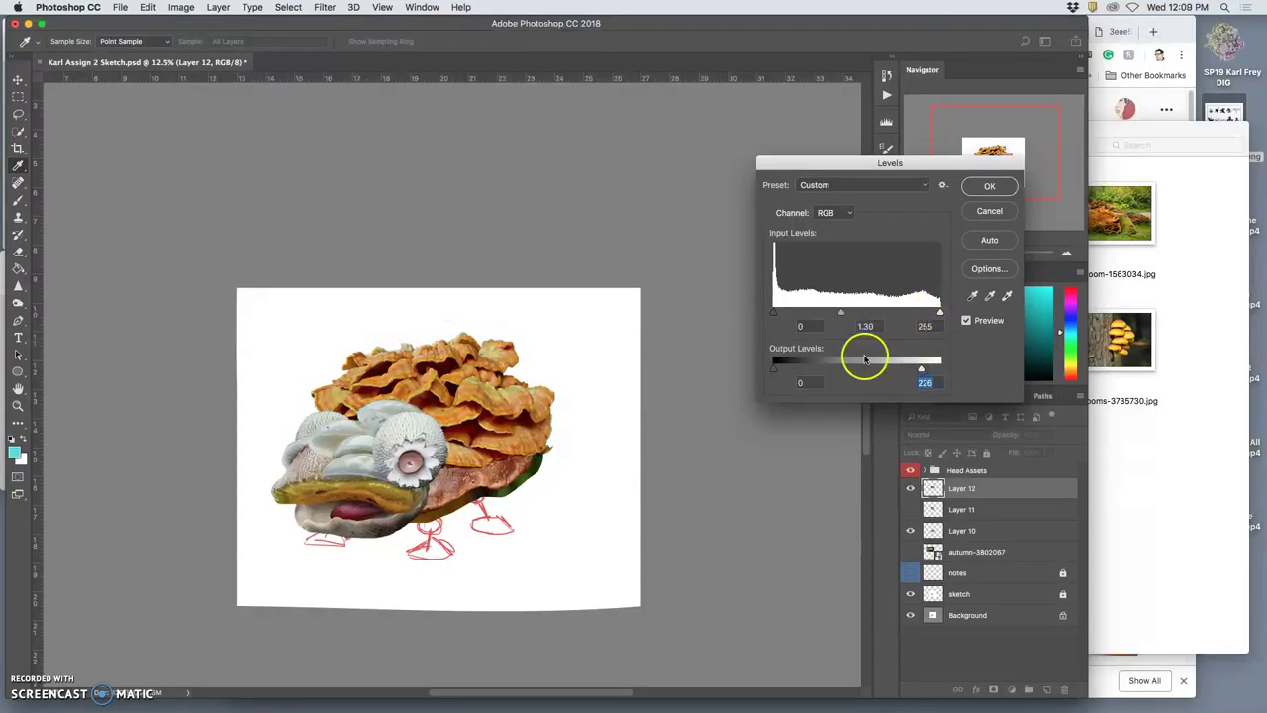
left_click(975, 187)
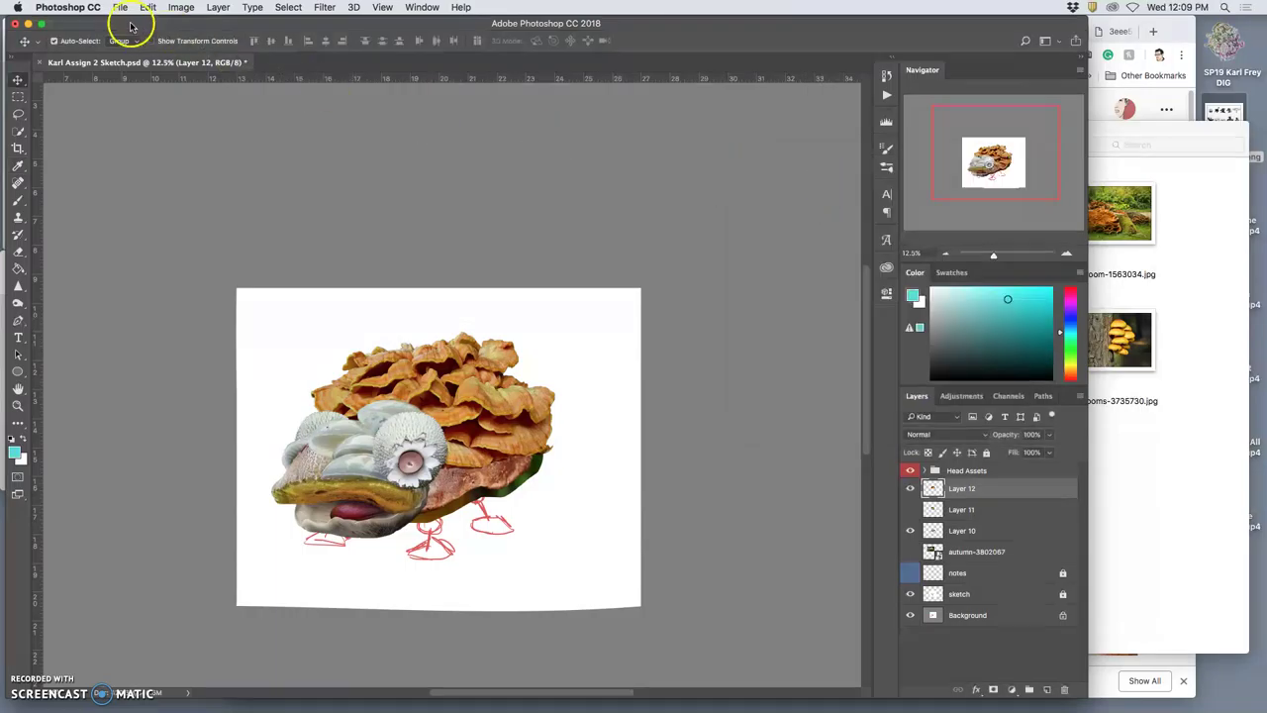
Apply Color Balance to the orange fungus: midtones -30, +12, +30 and highlights +6, +6, -6
left_click(182, 7)
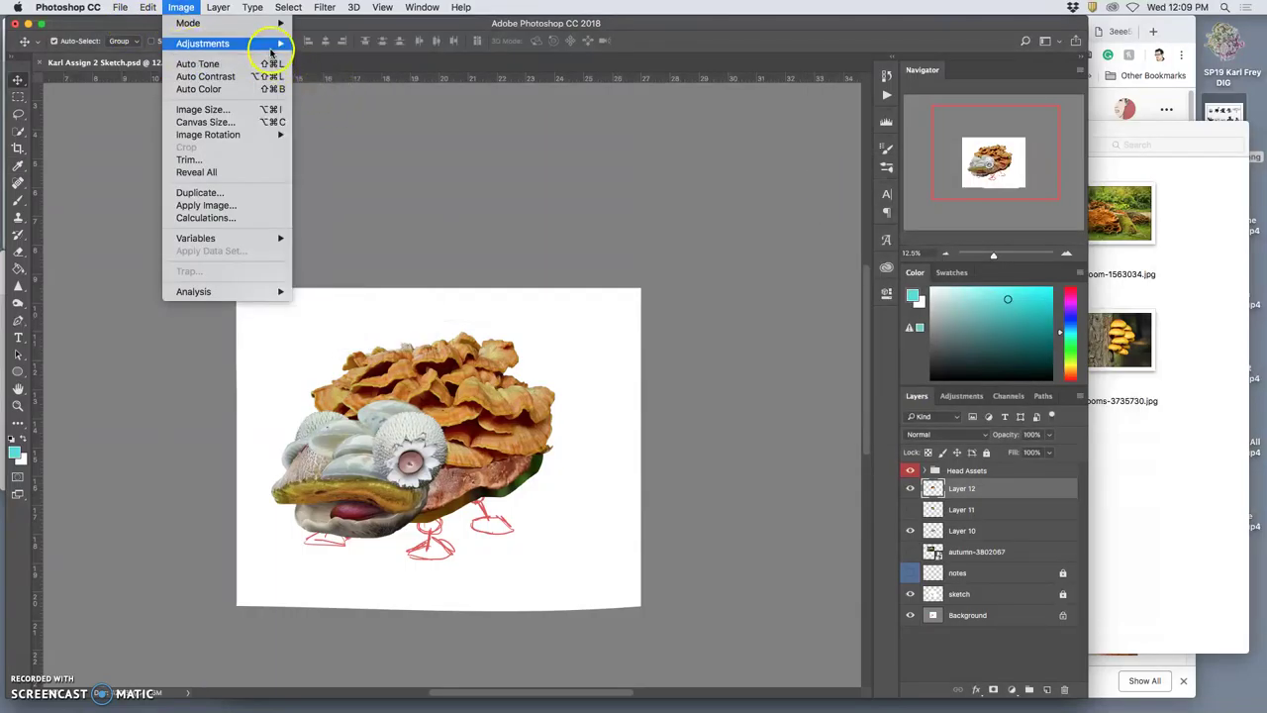
mouse_move(271, 48)
left_click(337, 126)
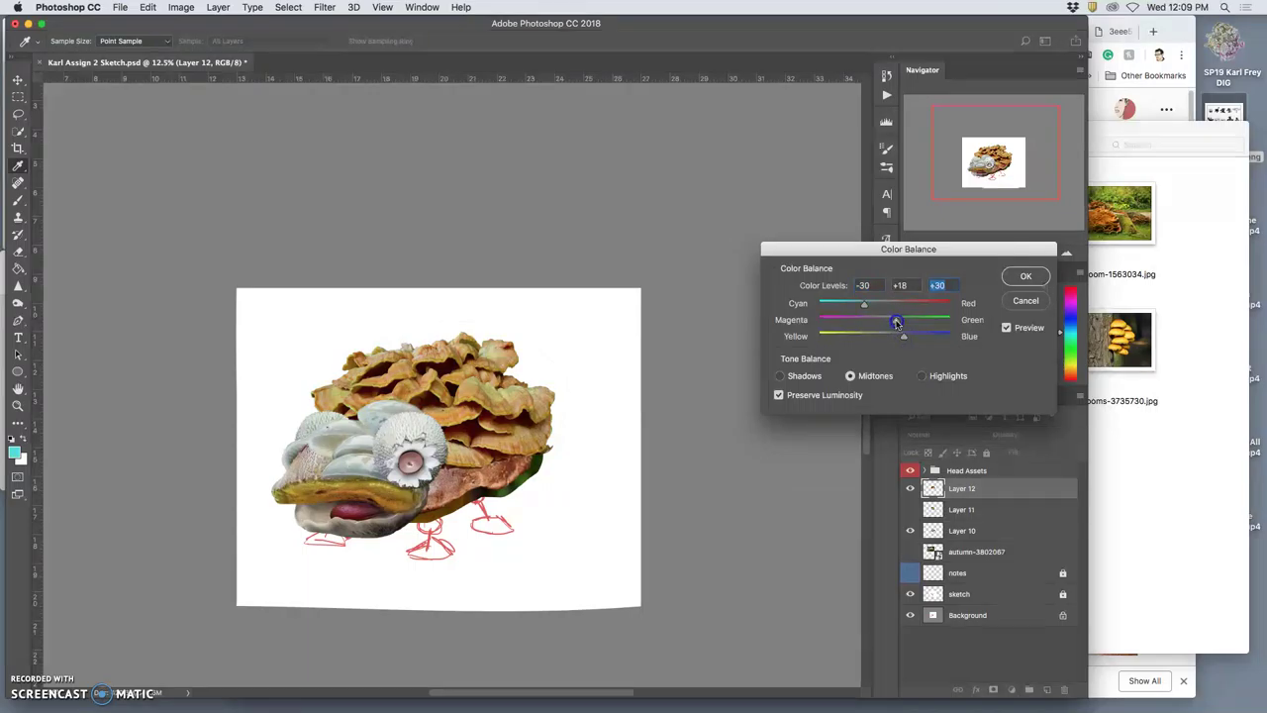
left_click(922, 376)
mouse_move(885, 340)
left_mouse_down()
mouse_move(869, 339)
mouse_move(890, 339)
left_mouse_up()
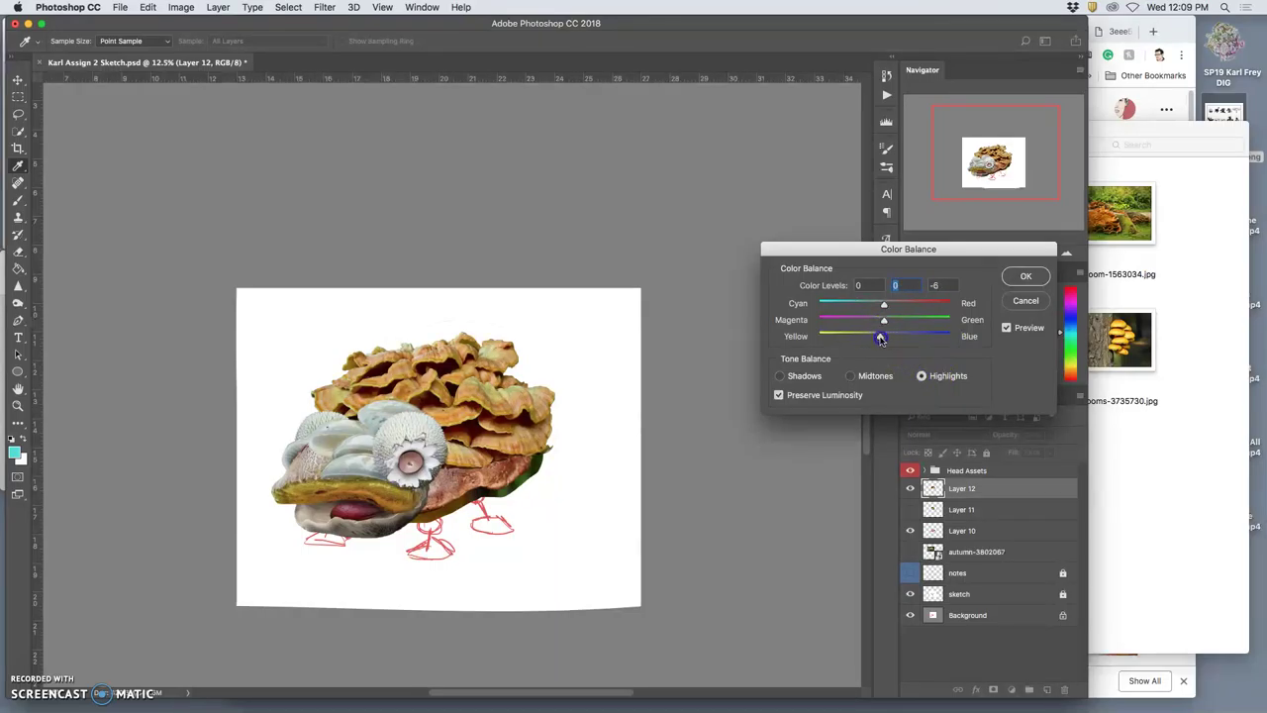
left_click_drag(872, 308, 896, 308)
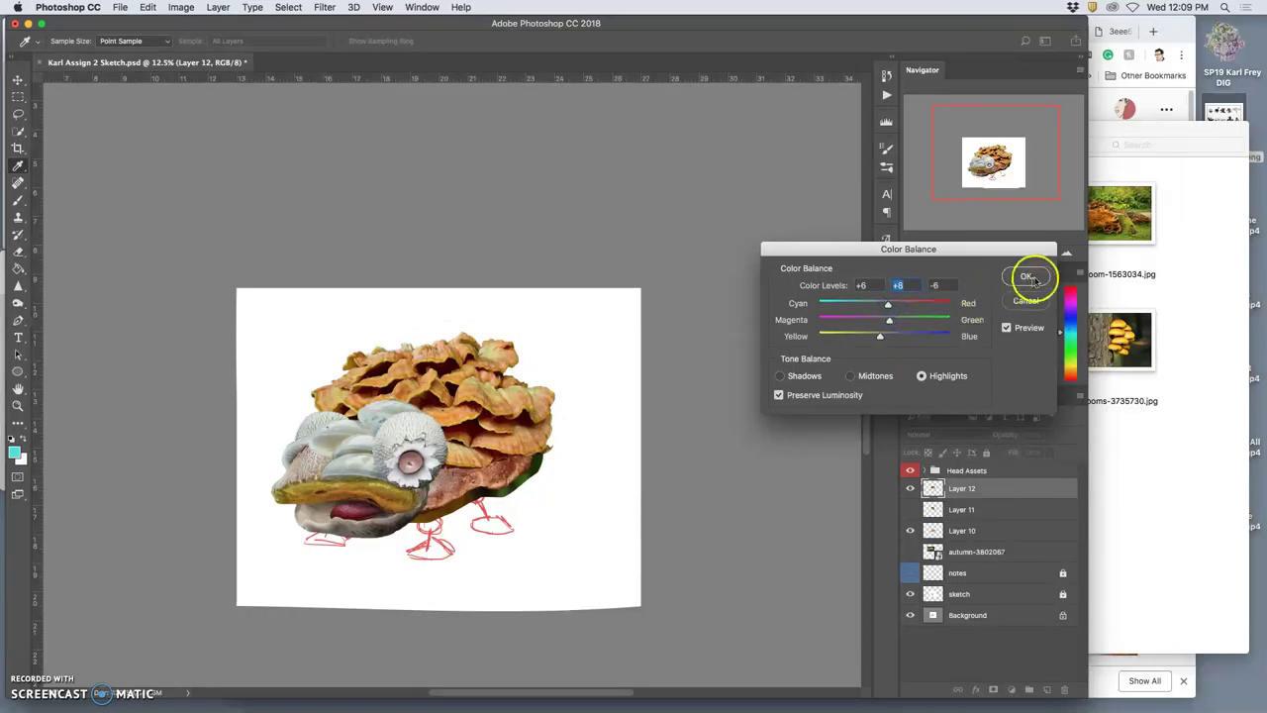
left_click(1026, 276)
key("v")
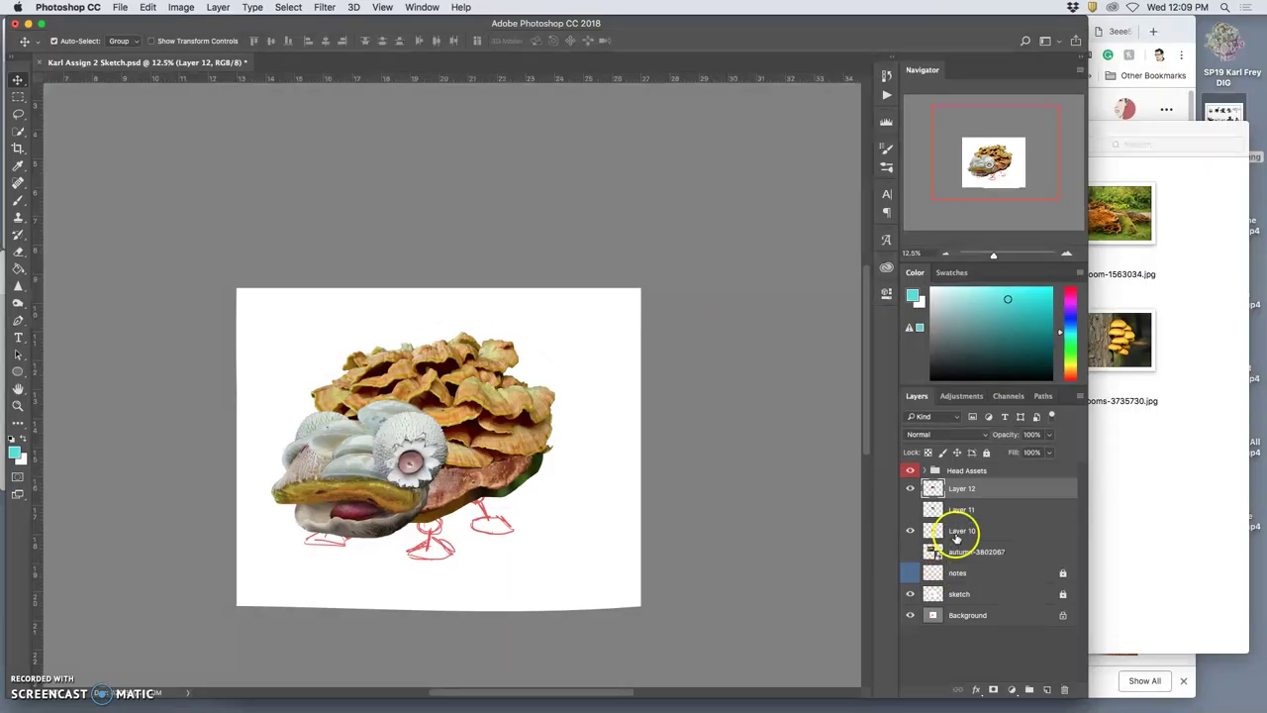
Warp the brown body on Layer 10 so its underside sits slightly lower beneath the orange fungus
left_click(958, 532)
left_click(910, 532)
left_click(910, 532)
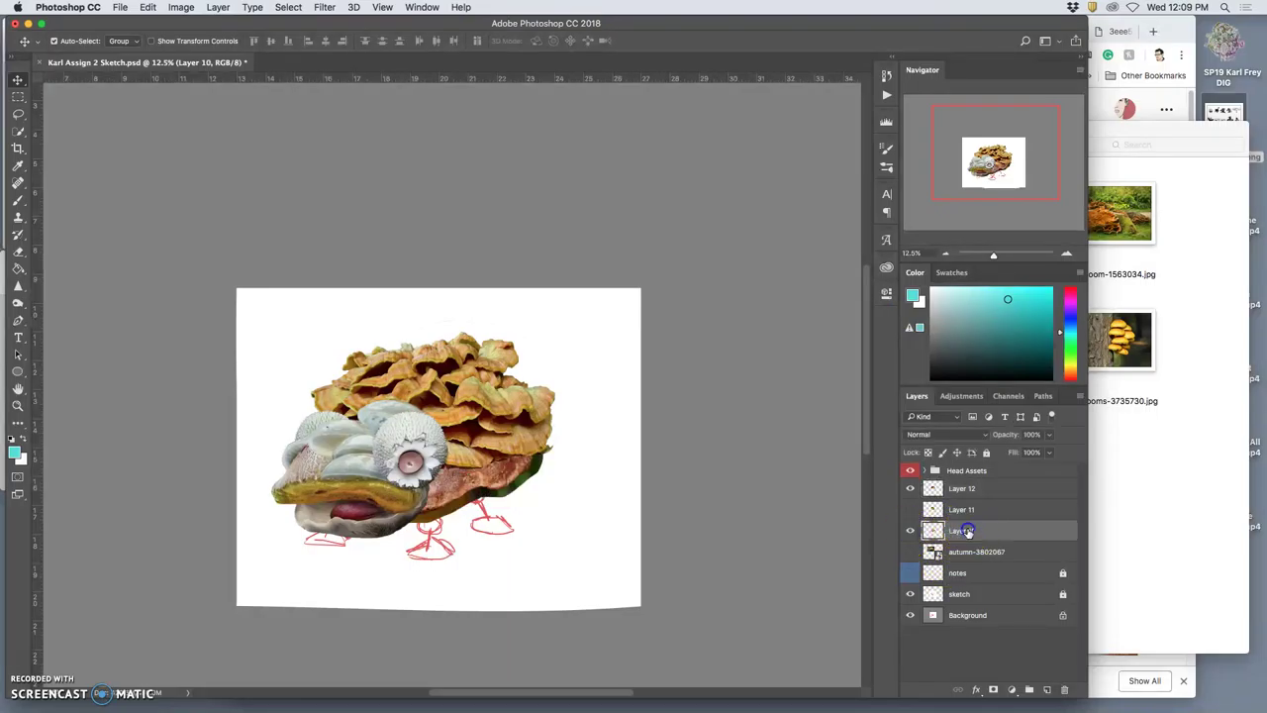
key("super+t")
right_click(515, 489)
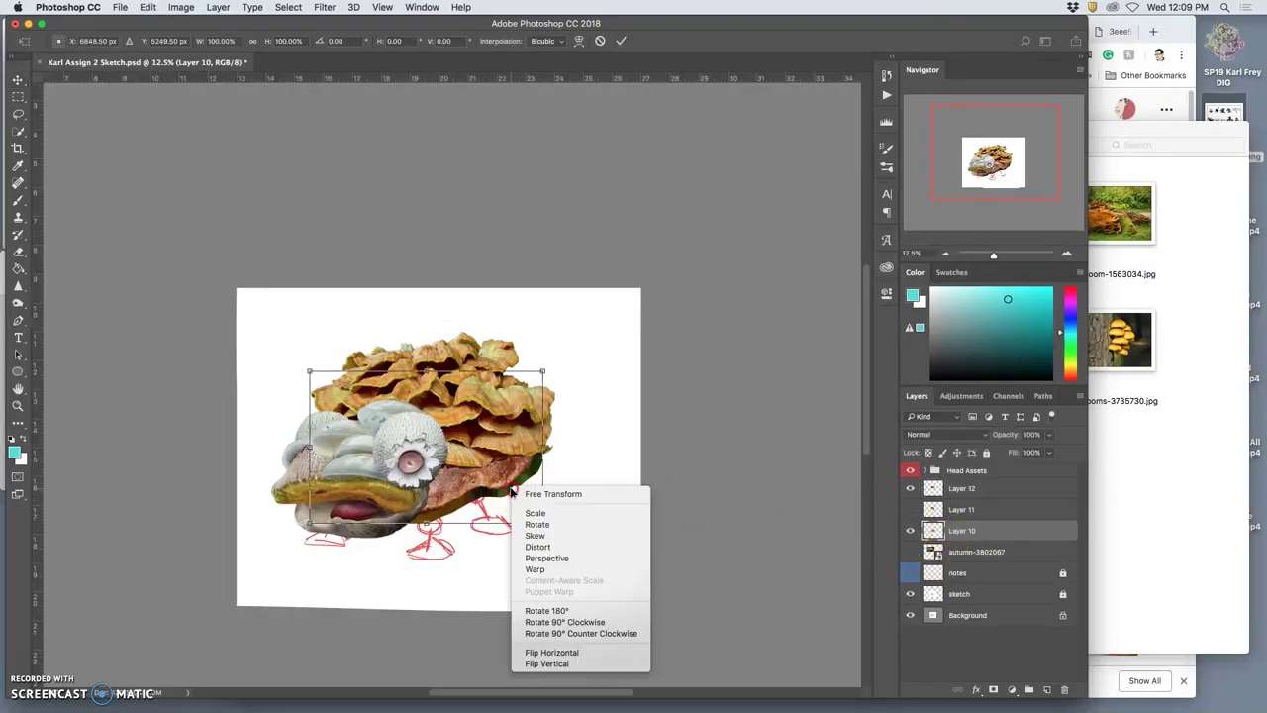
left_click(544, 571)
left_click_drag(511, 493, 509, 500)
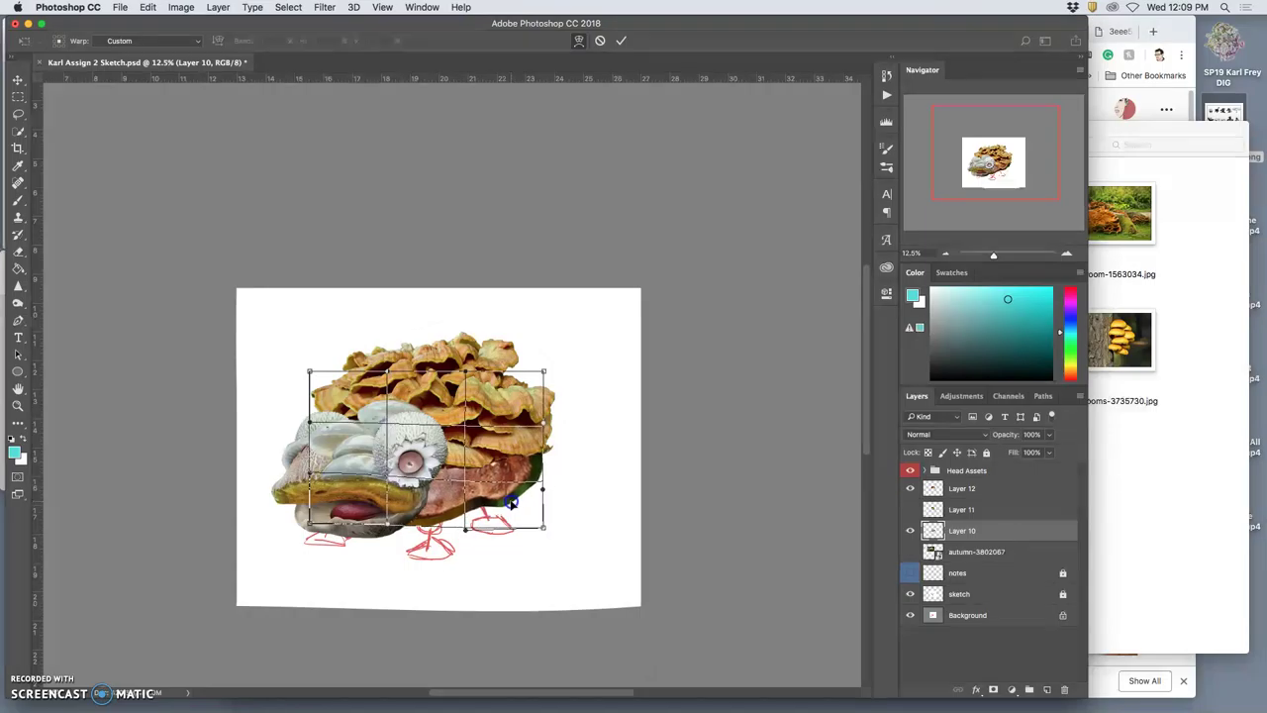
left_click_drag(431, 518, 430, 521)
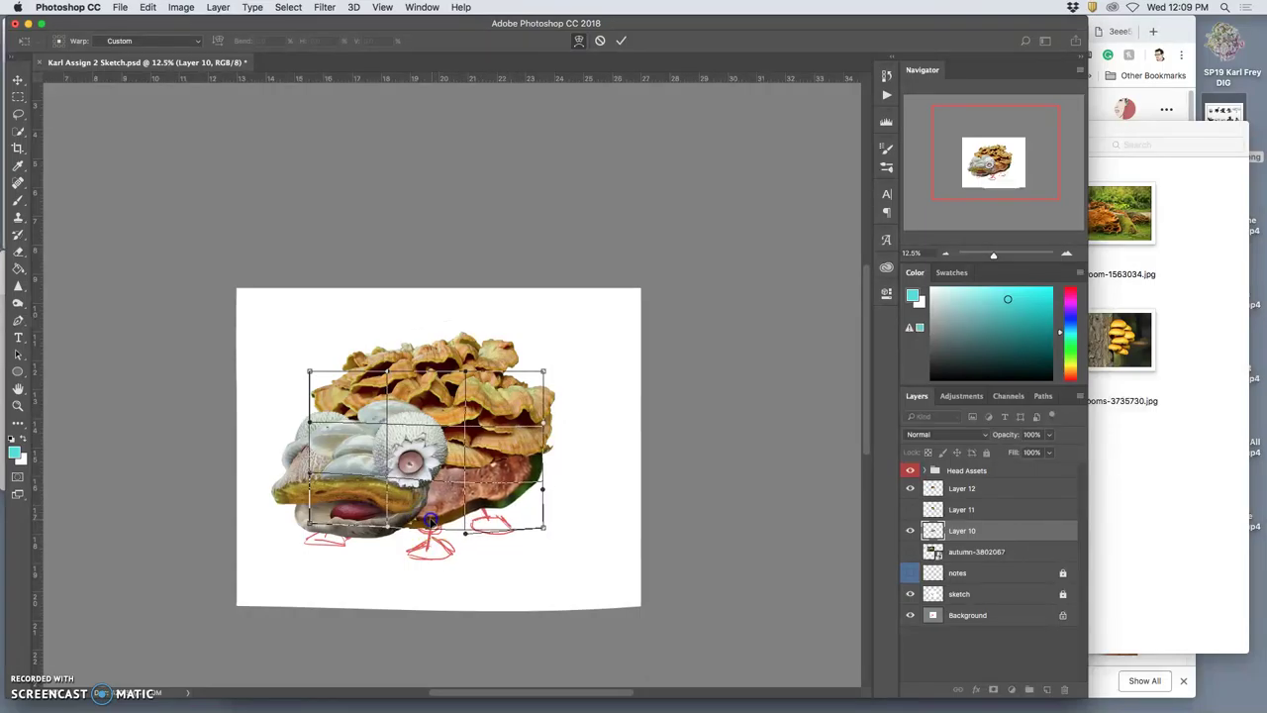
left_click_drag(530, 487, 530, 485)
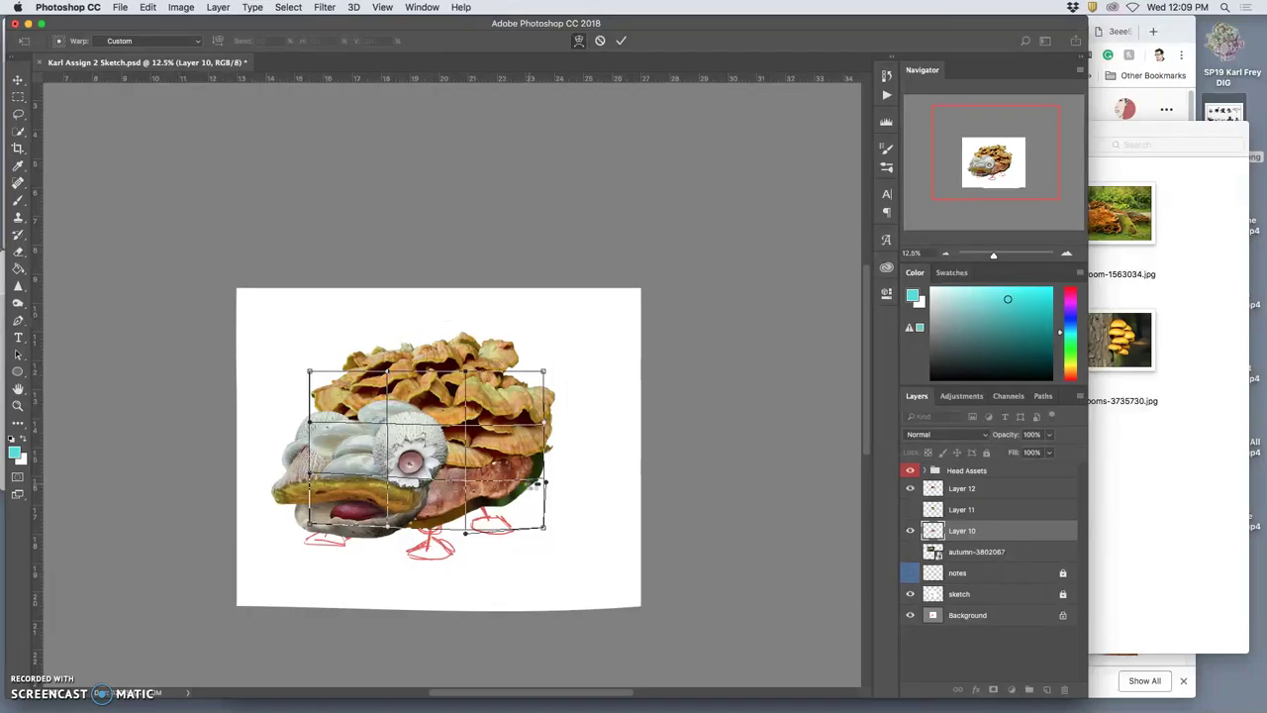
left_click(557, 488)
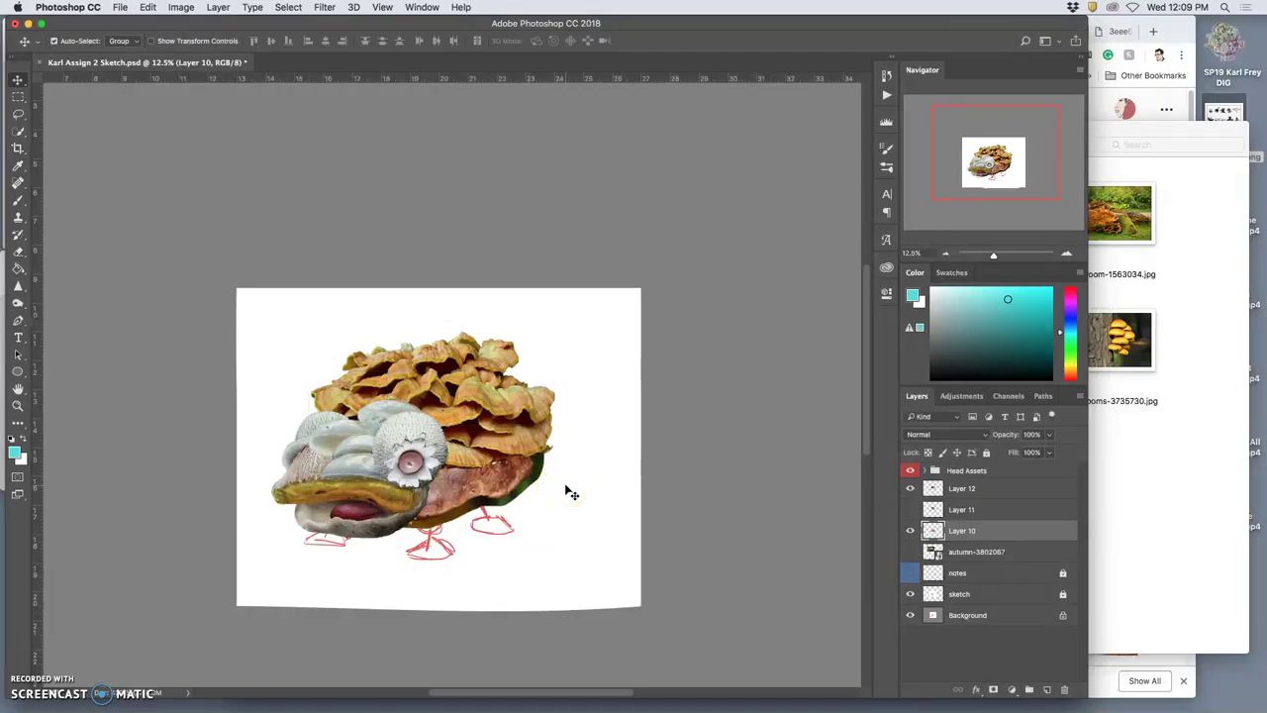
With Layer 12 temporarily hidden, quick-select and delete the dark leftover background along the rear and underside of Layer 10's brown body
left_click(910, 488)
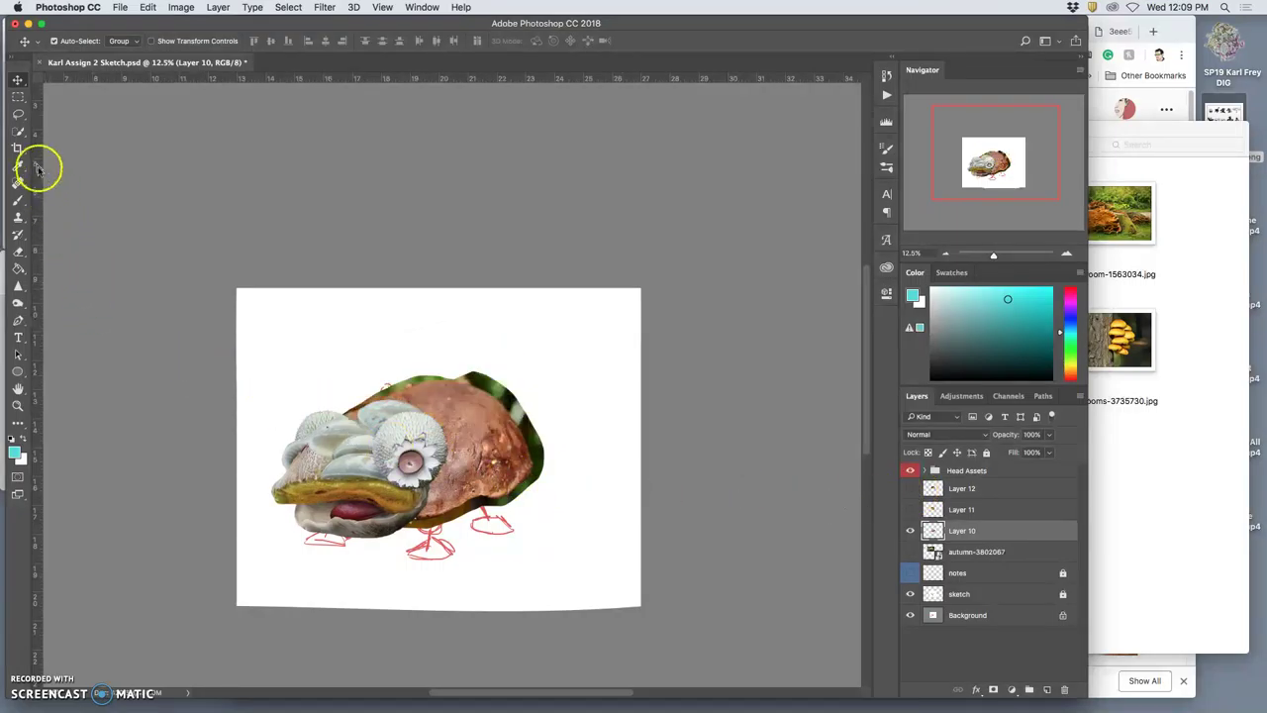
left_click(19, 133)
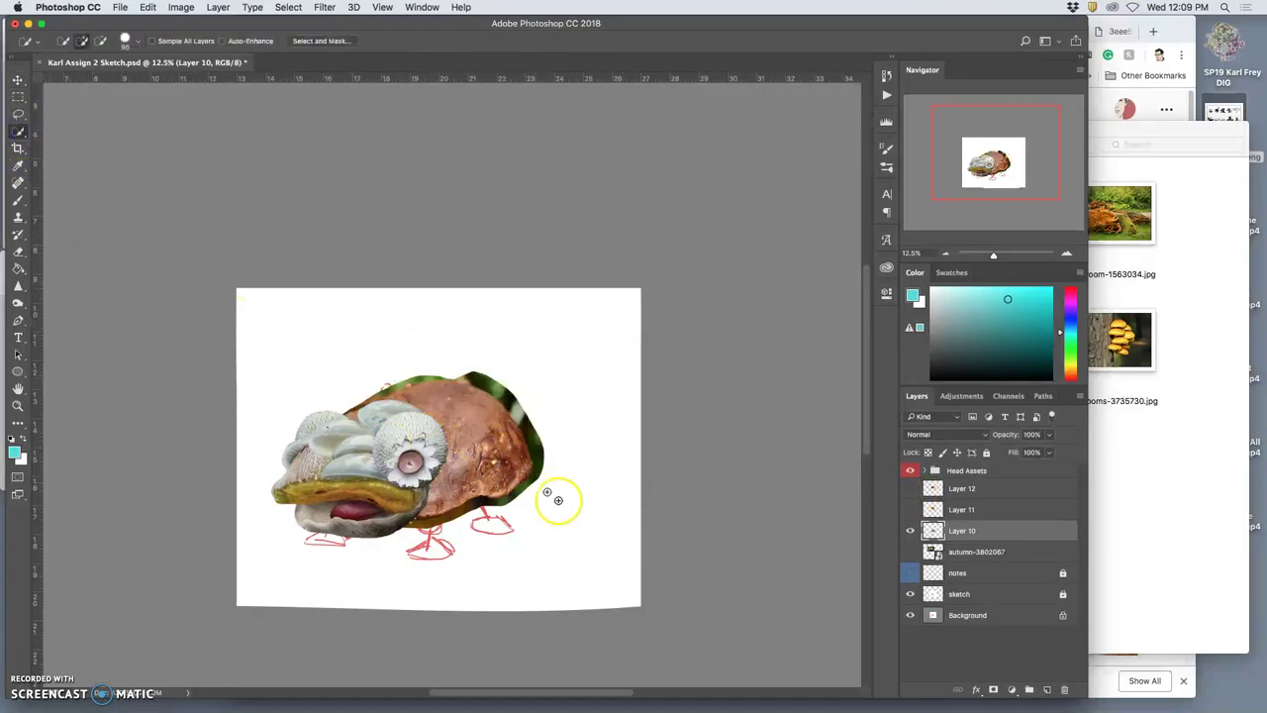
left_click_drag(536, 478, 525, 494)
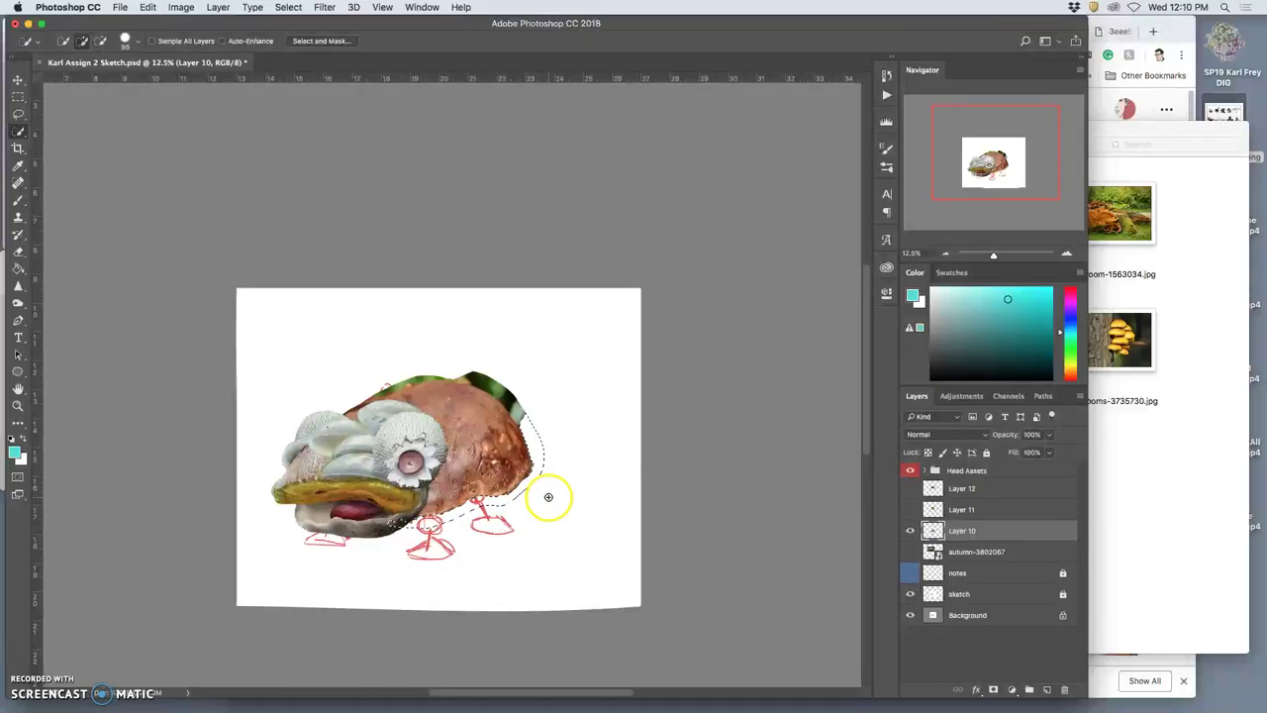
key("super+d")
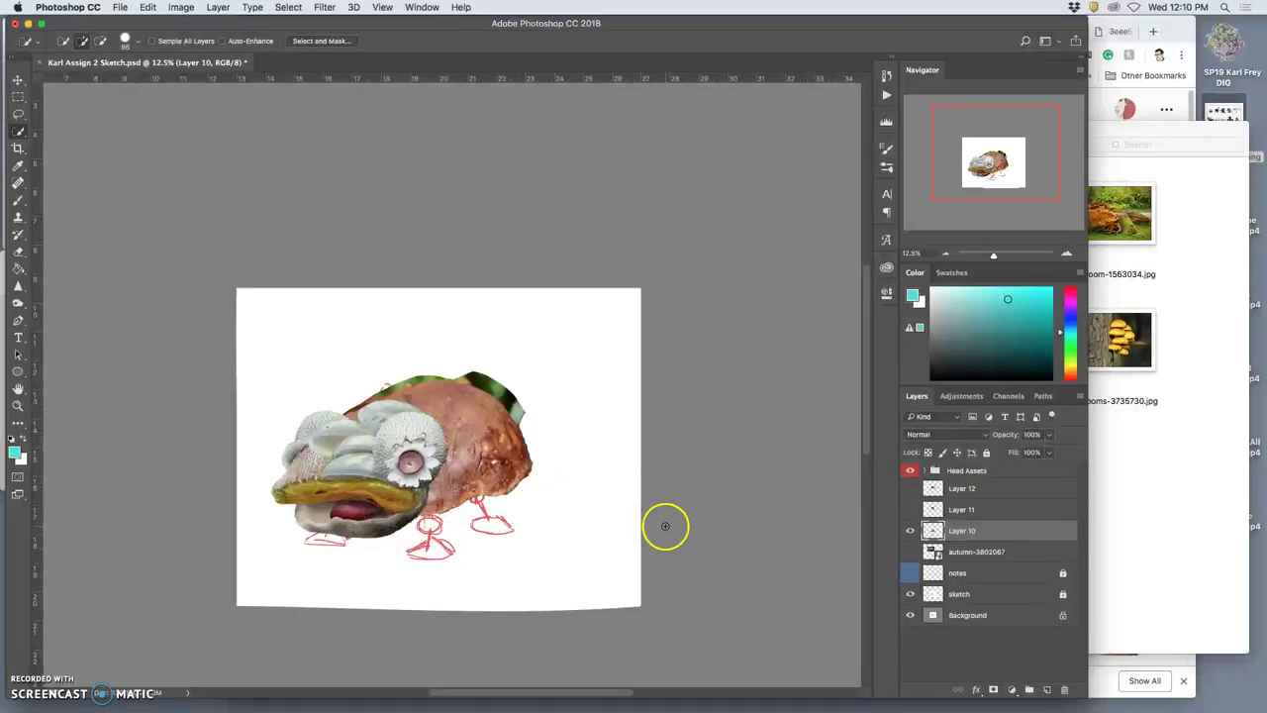
left_click(911, 509)
left_click(911, 509)
left_click(911, 488)
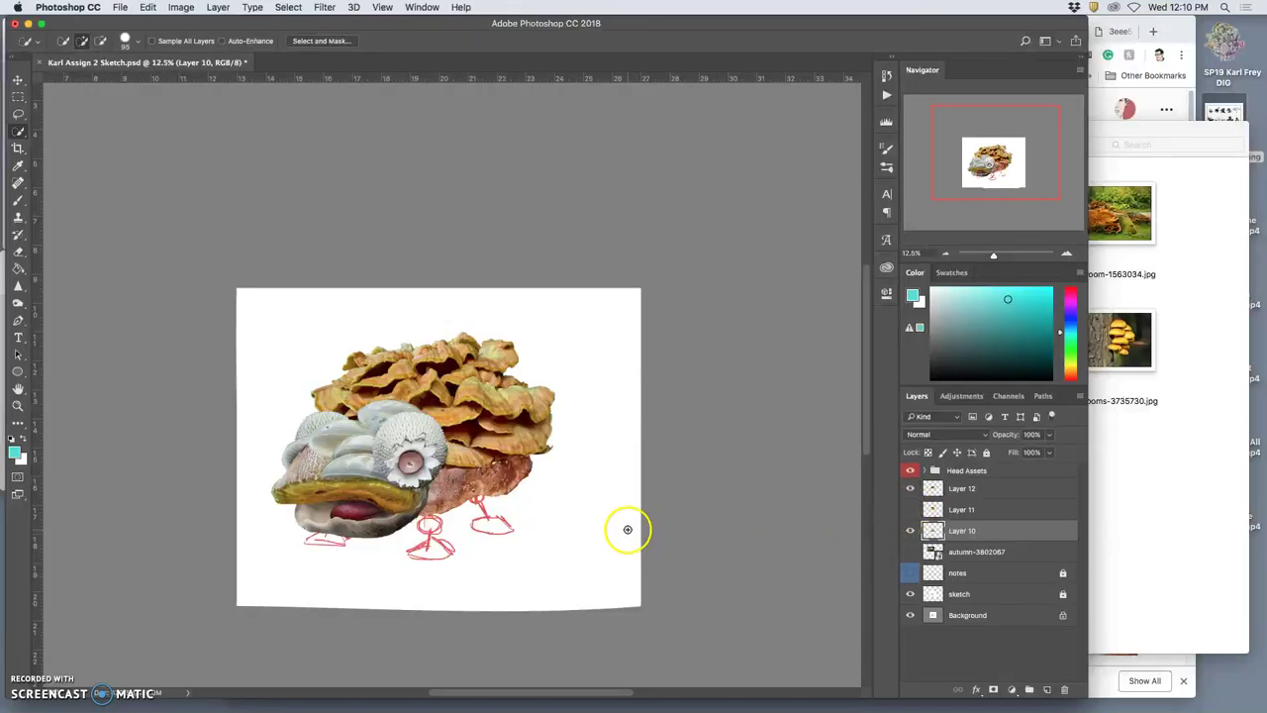
Show Layer 11 and try it at different stacking positions around Layers 10 and 12, ending directly above Layer 12
left_click(910, 509)
left_click(962, 510)
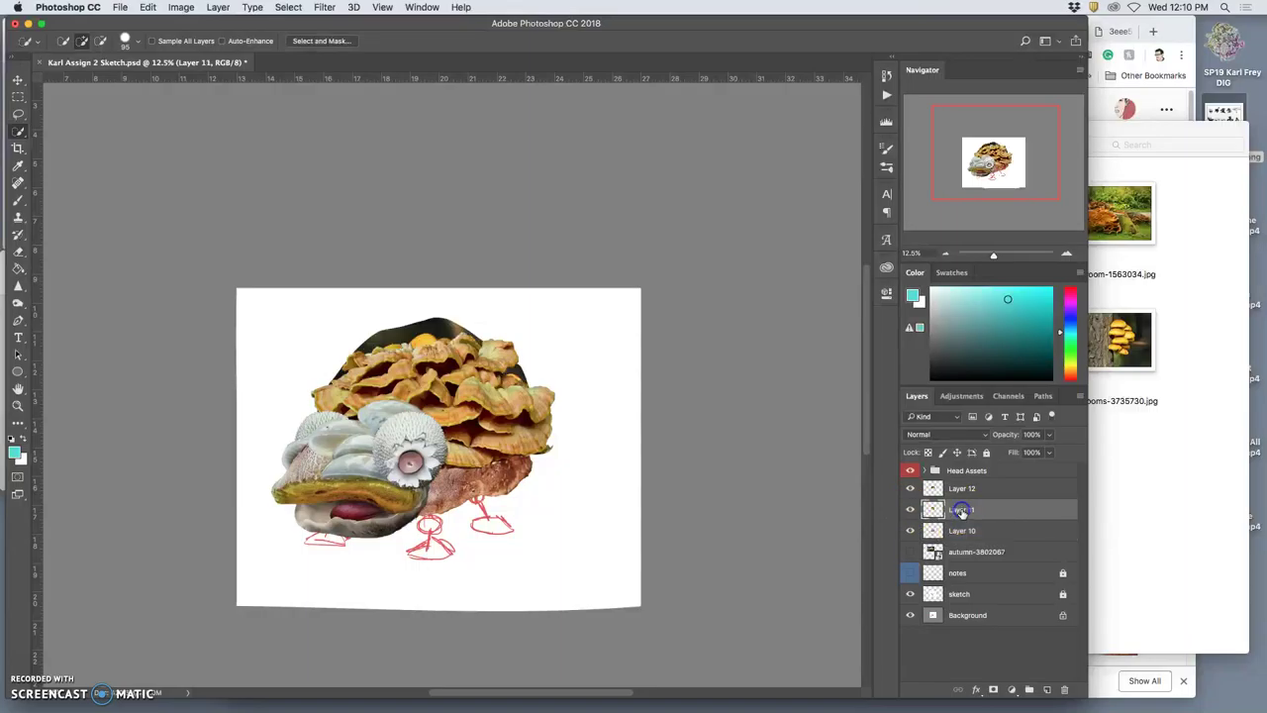
key("super+bracketright")
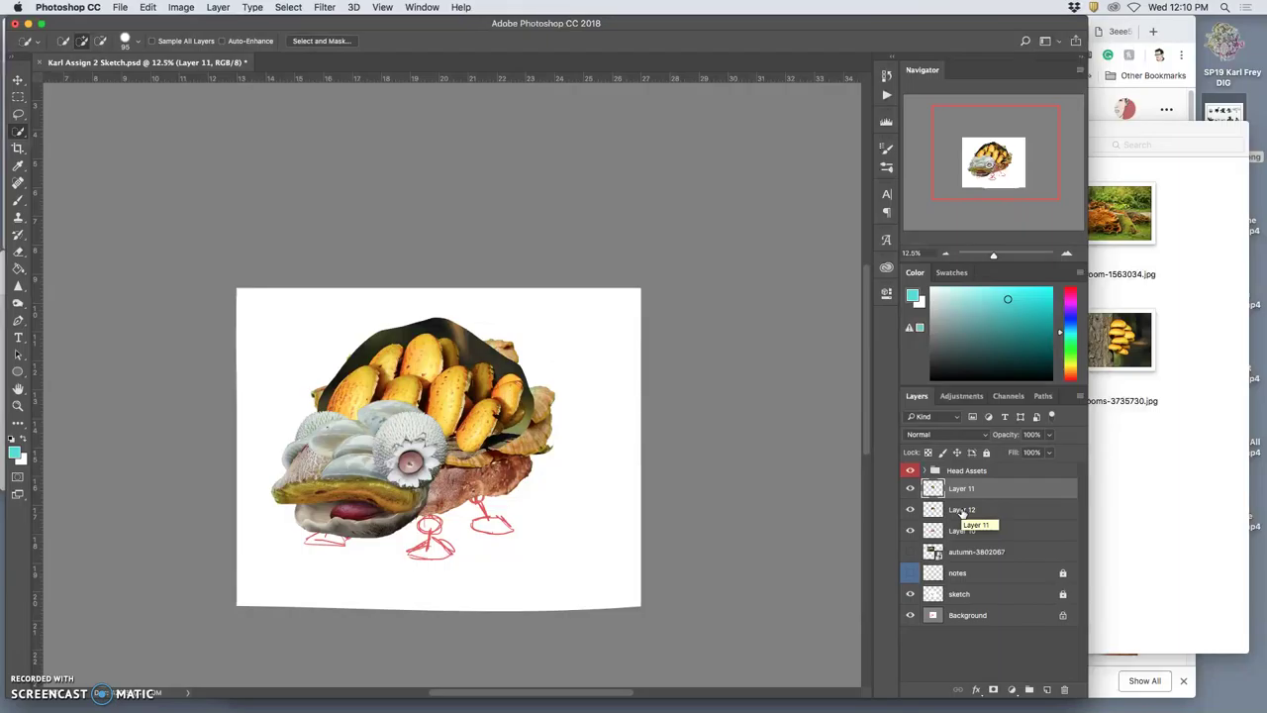
key("super+bracketleft")
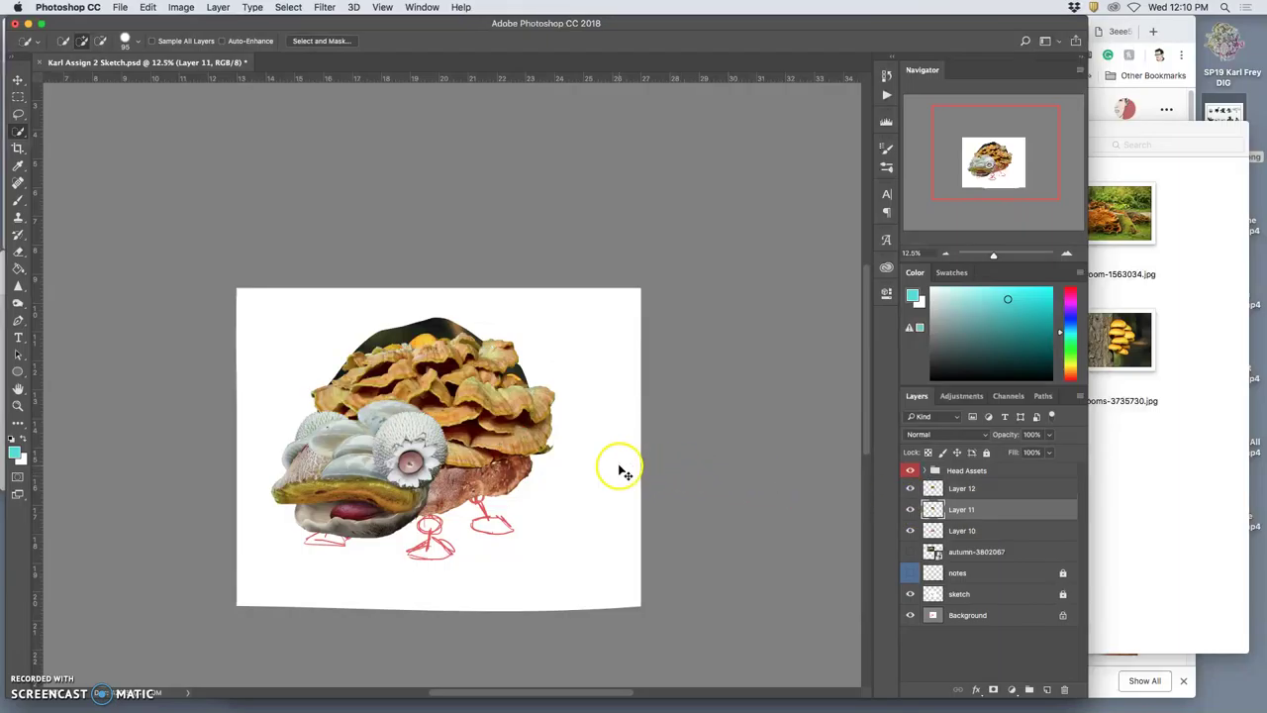
key("super+bracketleft")
left_click(959, 509)
left_click(911, 511)
left_click(910, 510)
left_click(911, 533)
left_click(910, 533)
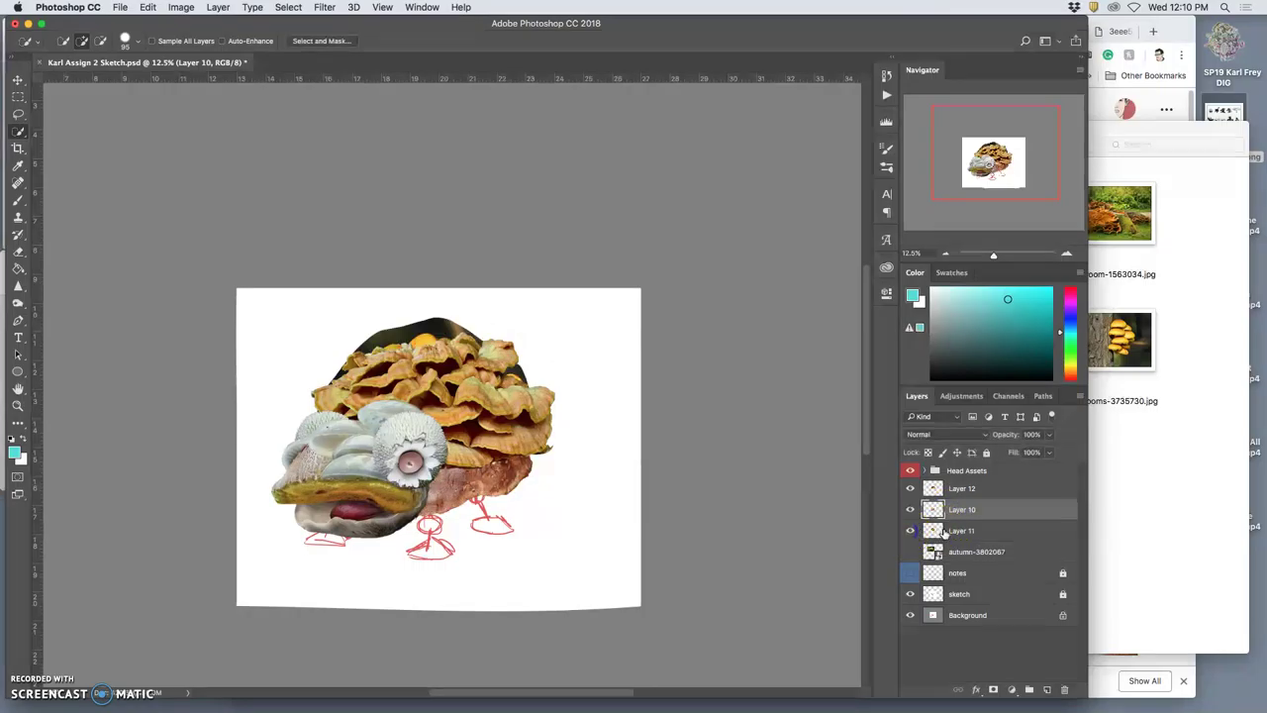
left_click_drag(946, 532, 947, 489)
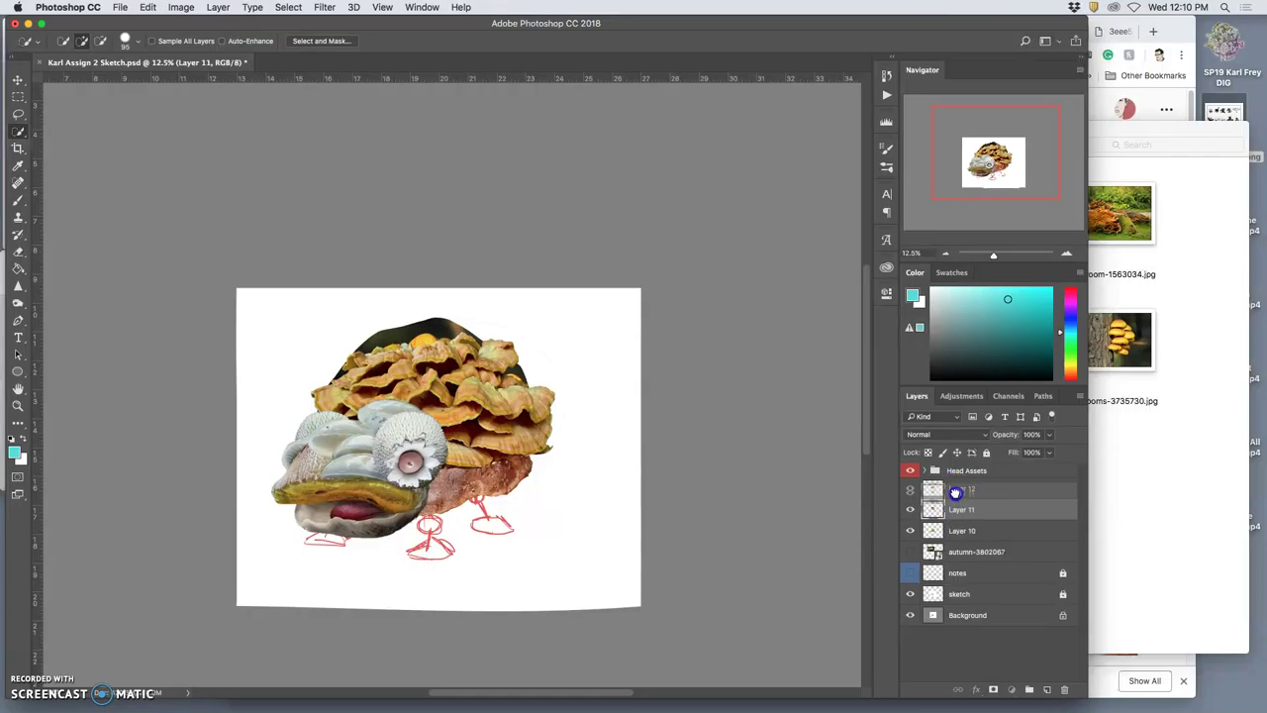
key("super+]")
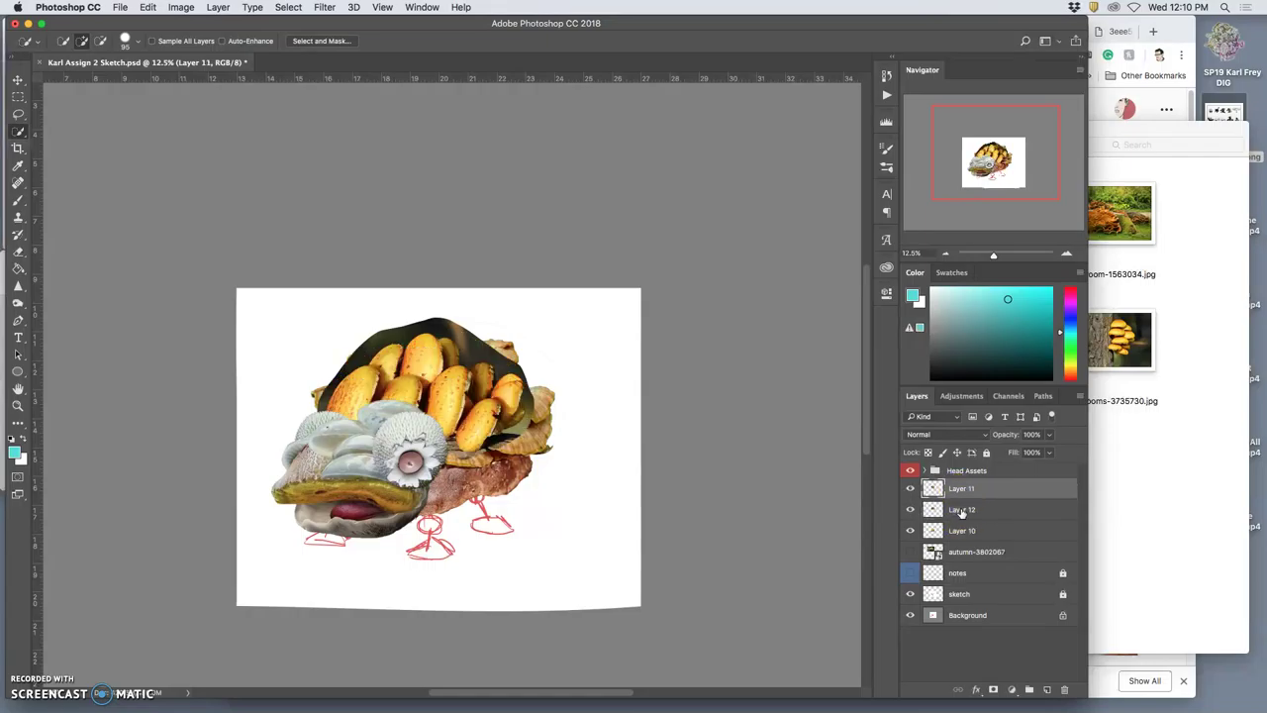
Lasso the yellow mushroom cap nearest the head on Layer 11, copy it to a new layer, and delete Layer 11
left_click(18, 113)
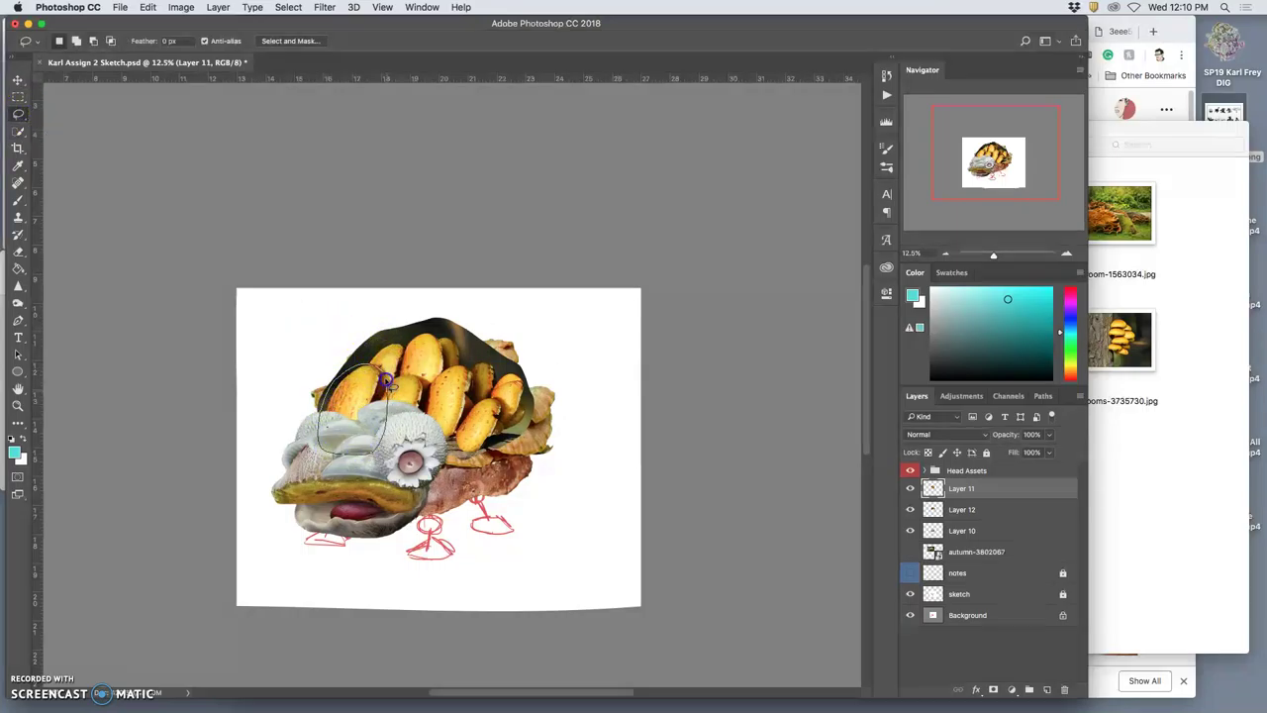
left_click_drag(387, 380, 389, 385)
key("super+j")
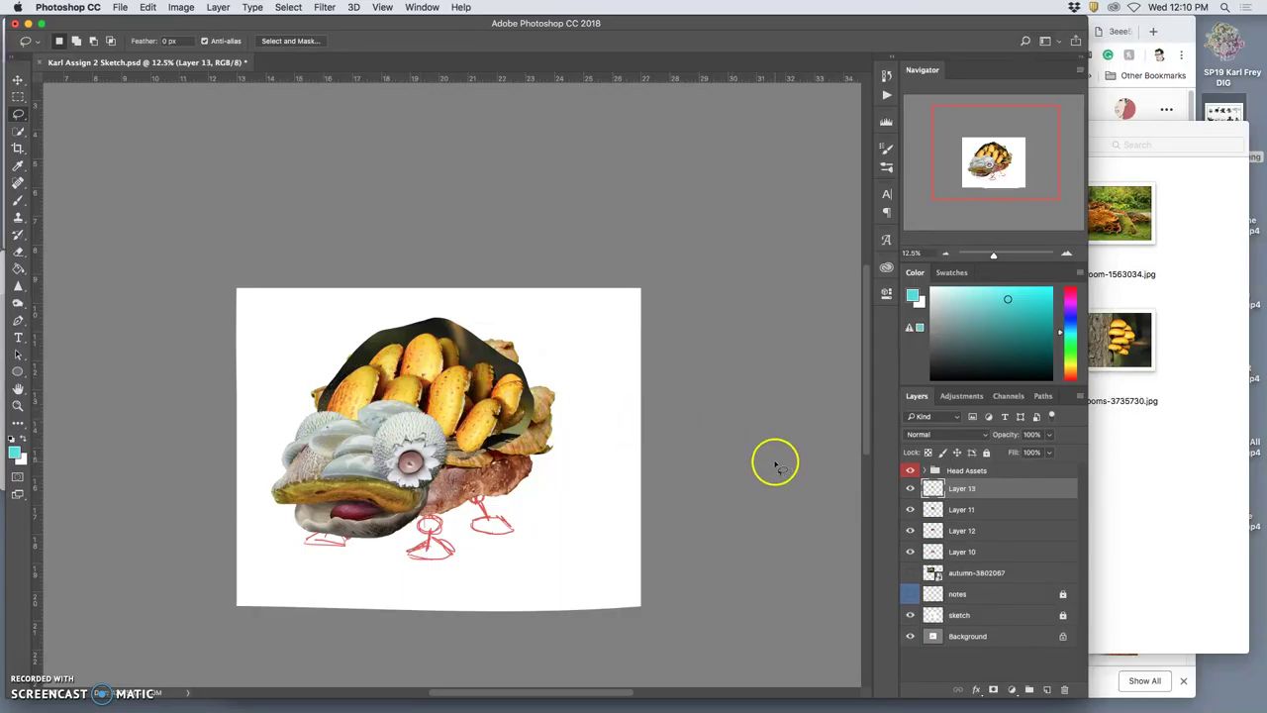
left_click(908, 509)
left_click(964, 510)
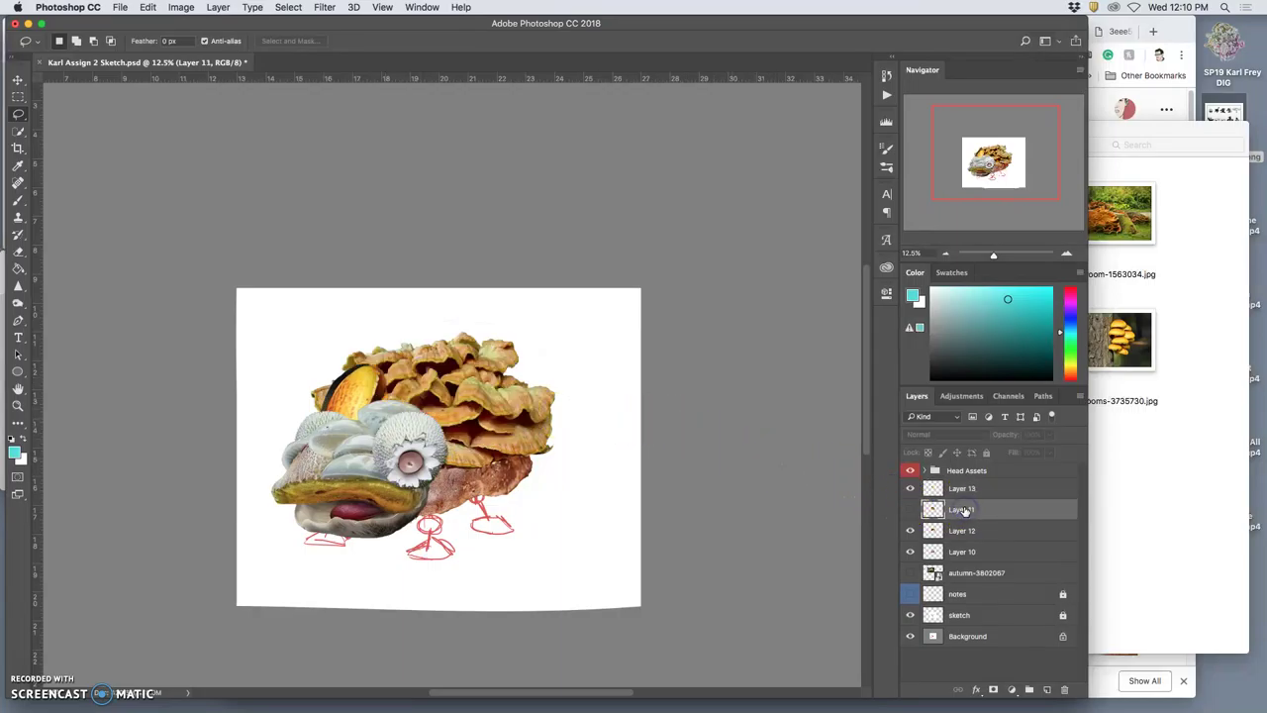
key("Delete")
key("super+t")
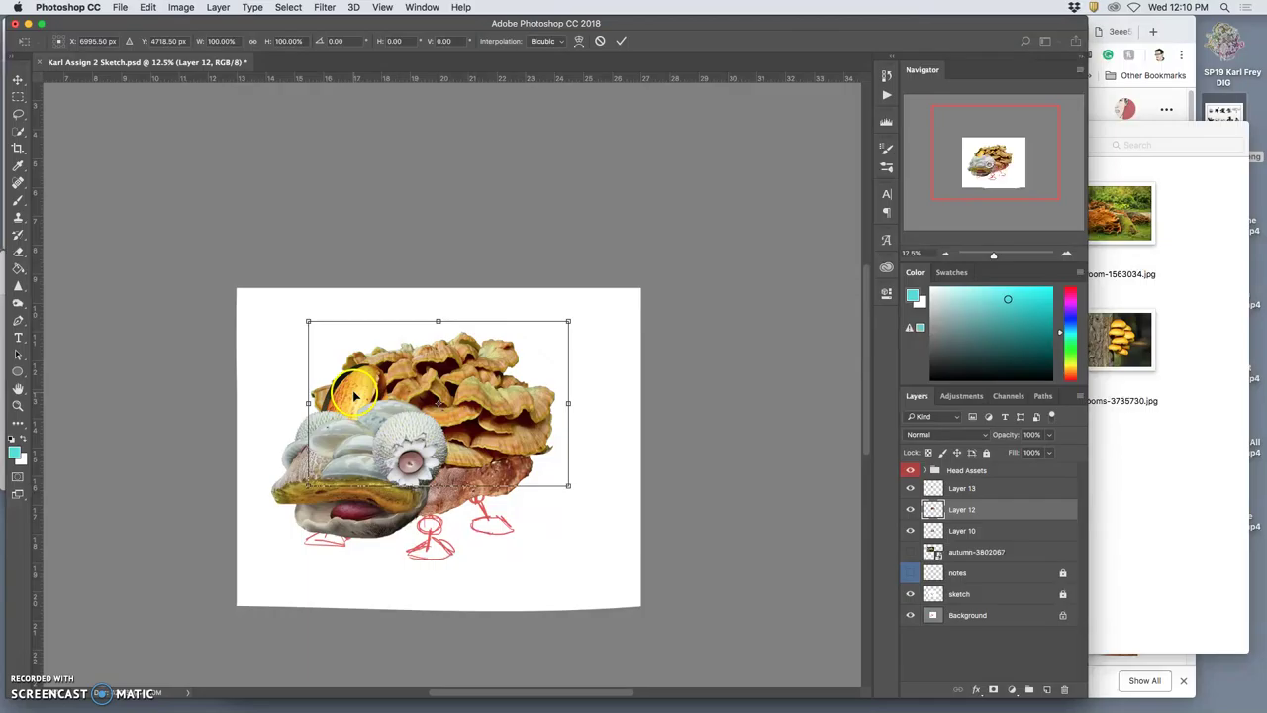
left_click_drag(354, 396, 393, 412)
key("super+z")
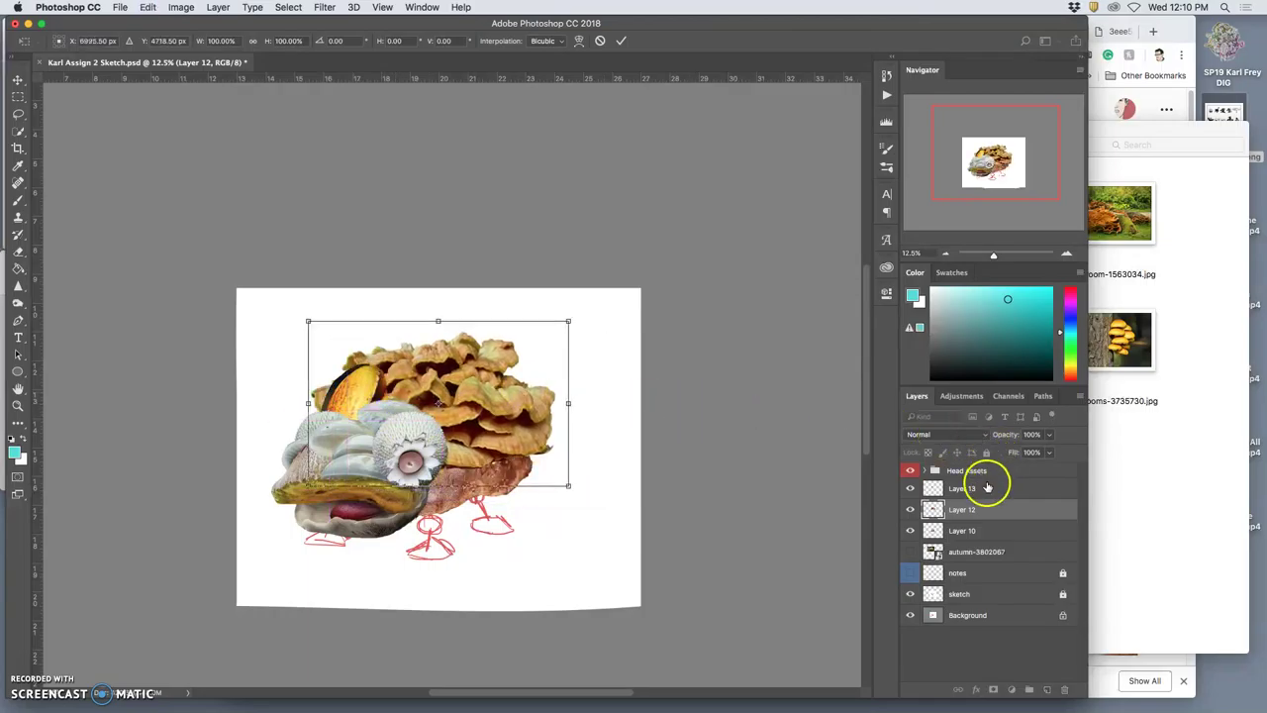
key("Return")
Move the yellow mushroom cap on Layer 13 to the rear leg sketch, flip it horizontally and rotate it onto its side
left_click(984, 489)
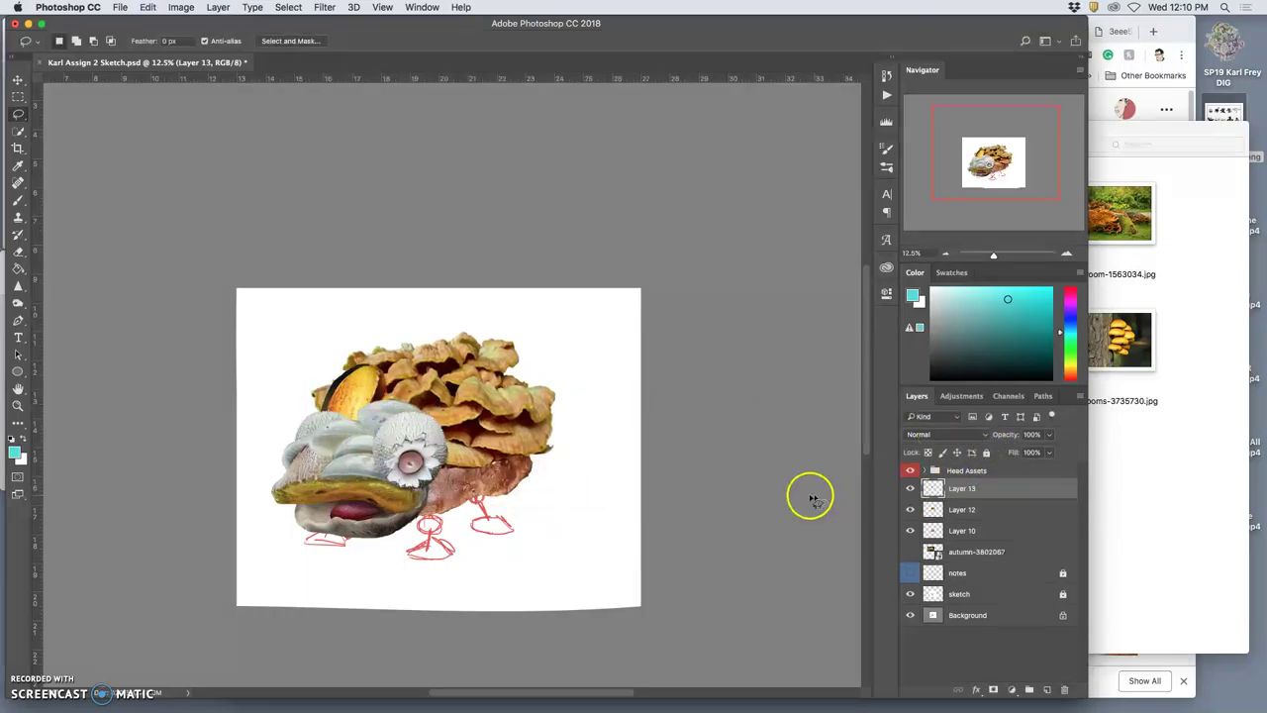
left_click(16, 80)
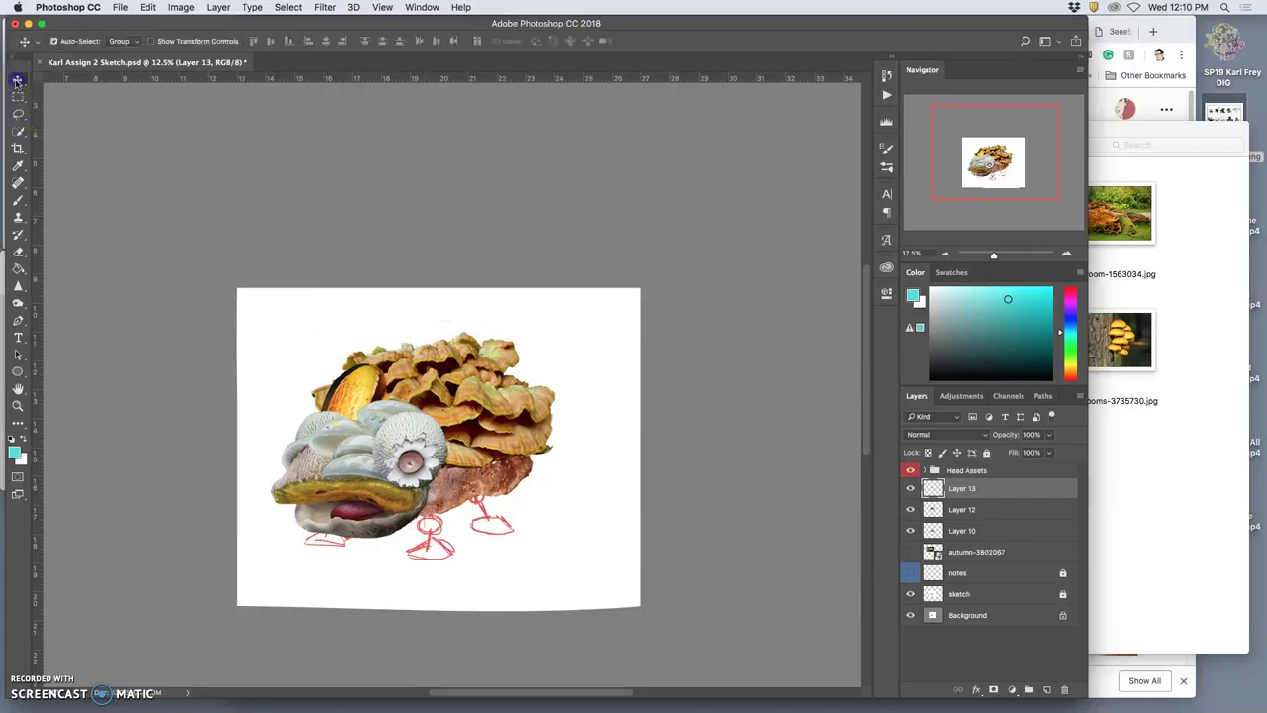
left_click_drag(351, 377, 535, 480)
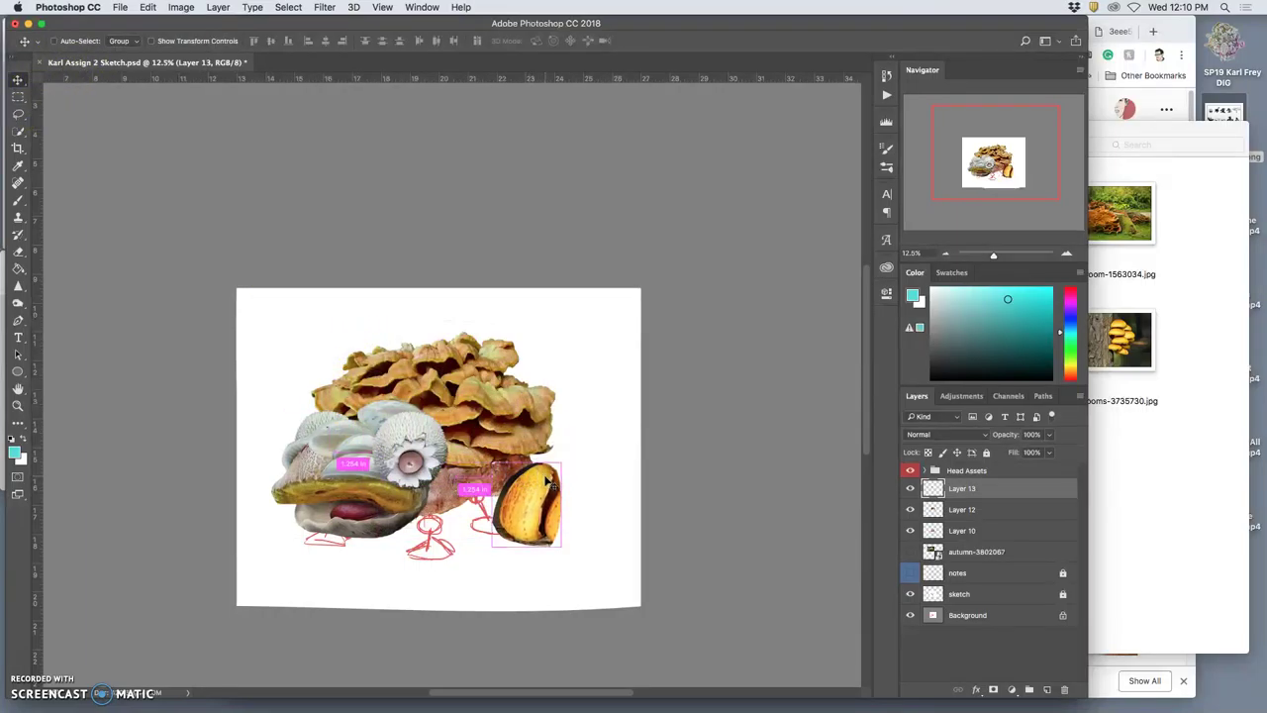
key("ctrl+t")
right_click(542, 484)
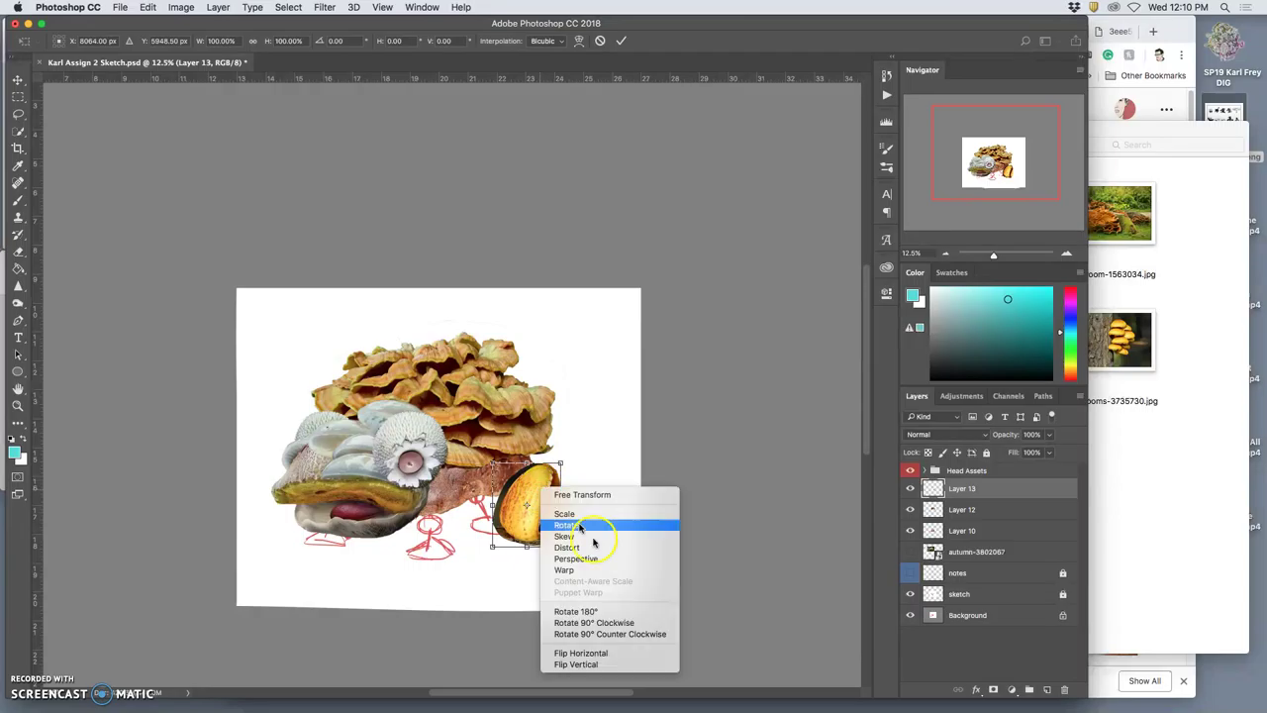
left_click(602, 654)
left_click_drag(537, 521, 518, 538)
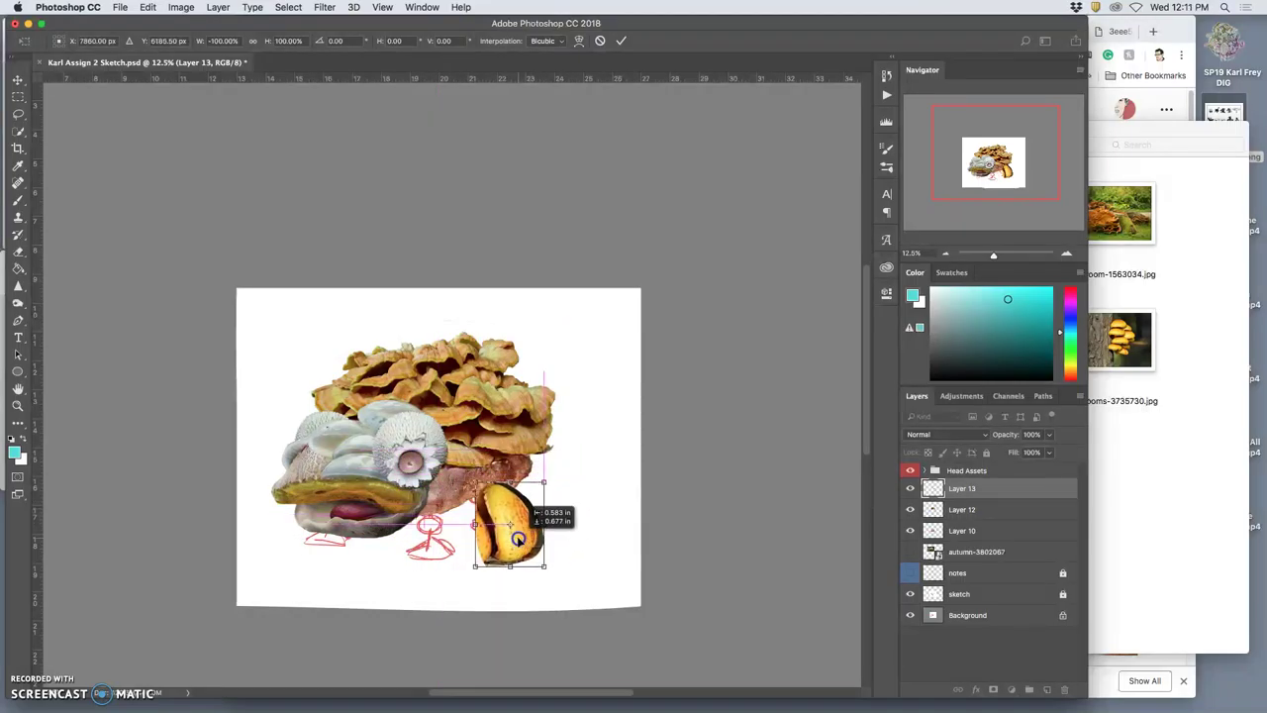
mouse_move(566, 573)
left_mouse_down()
mouse_move(565, 526)
mouse_move(537, 478)
mouse_move(463, 528)
mouse_move(333, 531)
mouse_move(516, 532)
left_mouse_up()
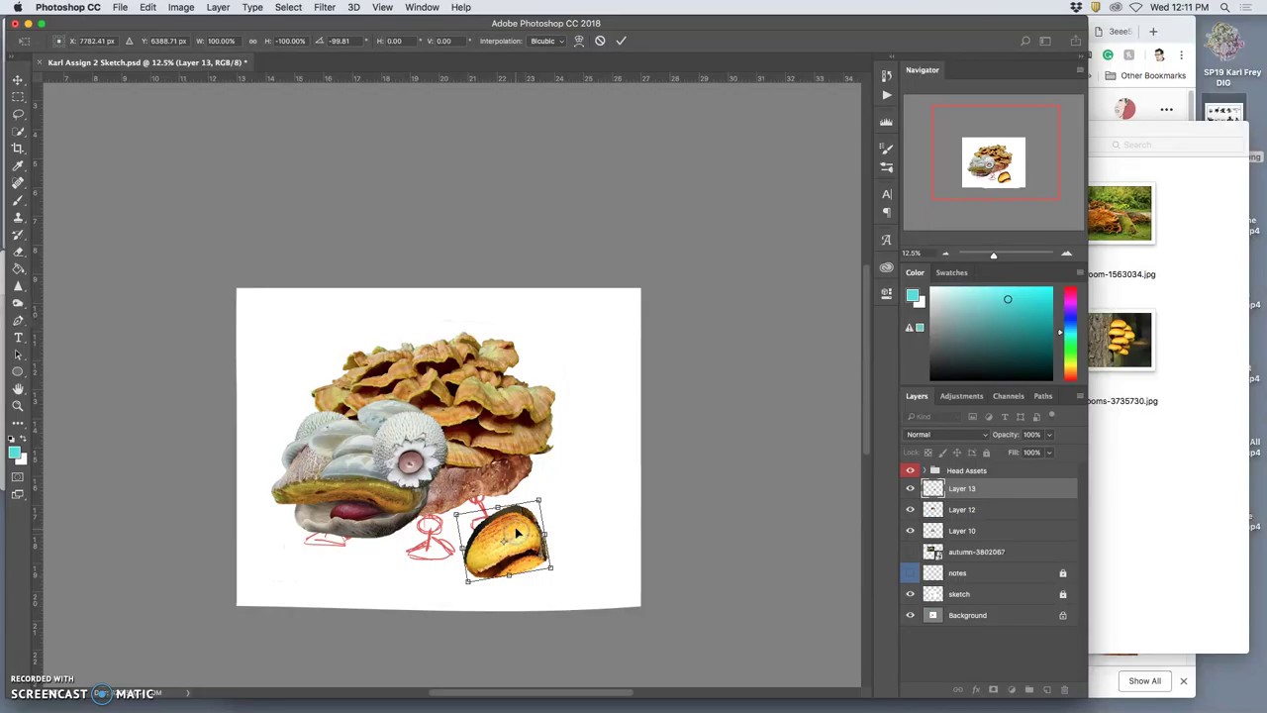
key("Return")
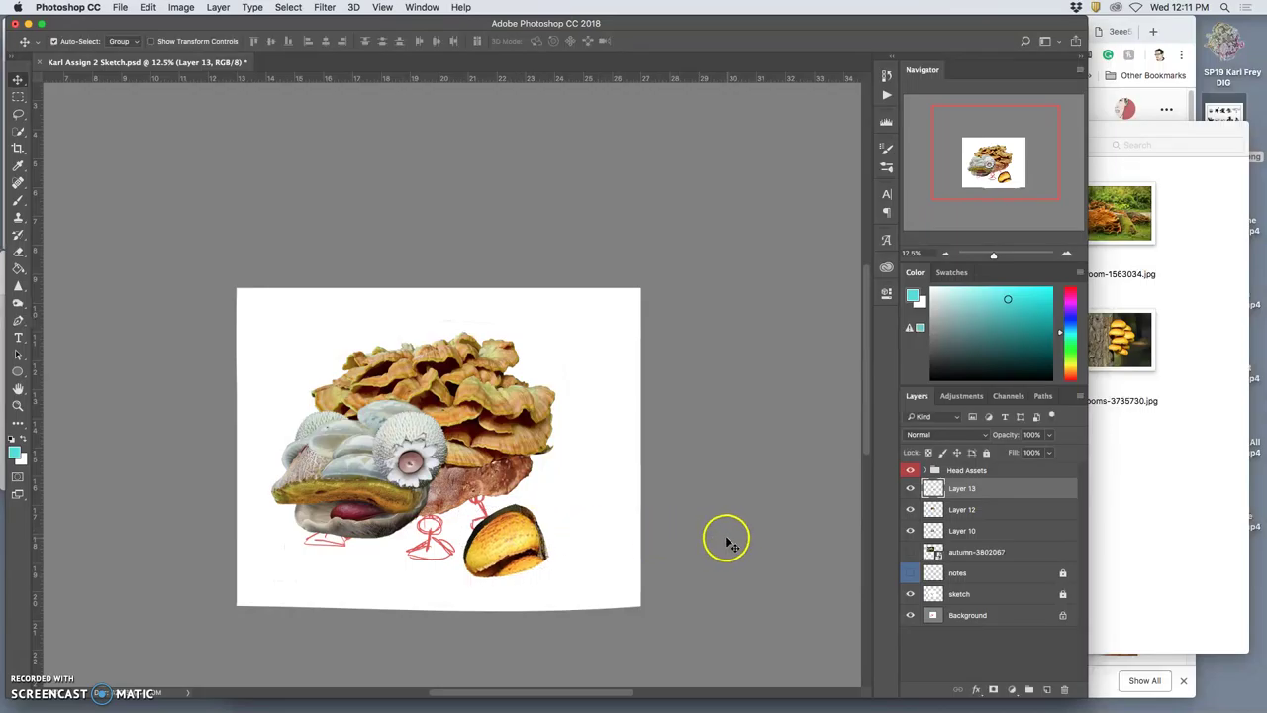
Delete the yellow mushroom cap on Layer 13 and the hidden autumn-3802067 photo layer
key("BackSpace")
left_click(975, 532)
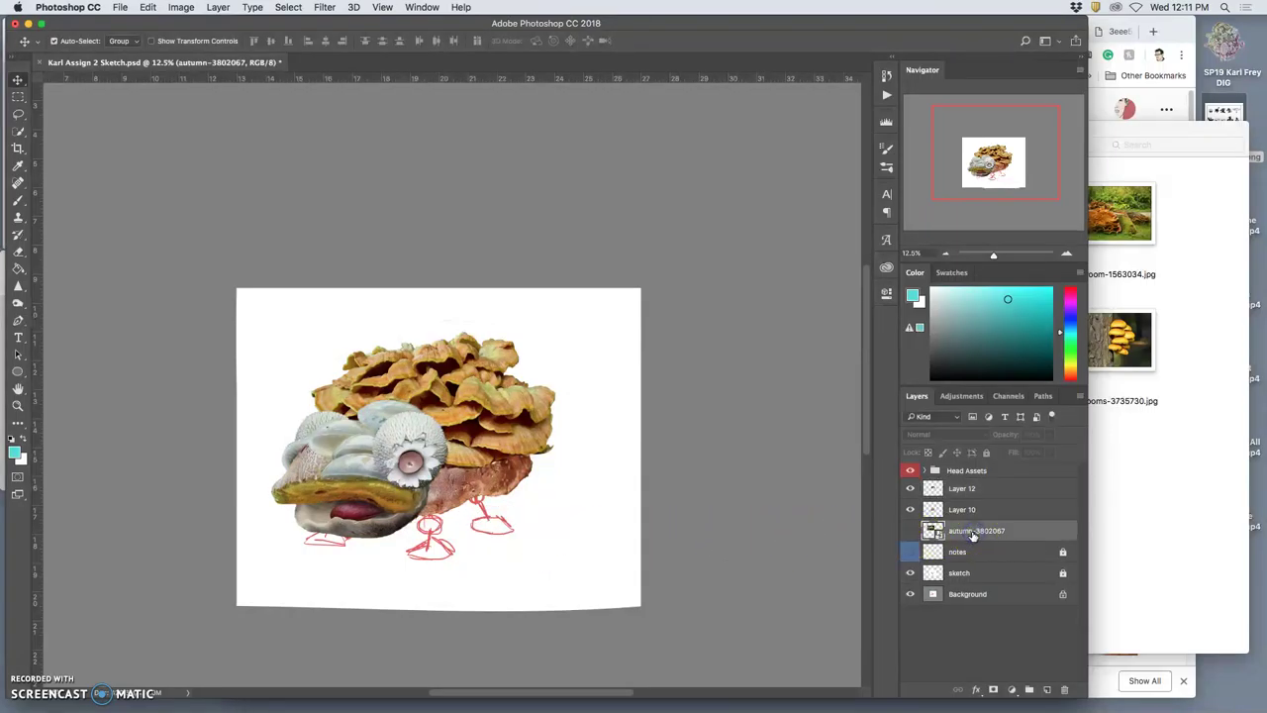
left_click(910, 532)
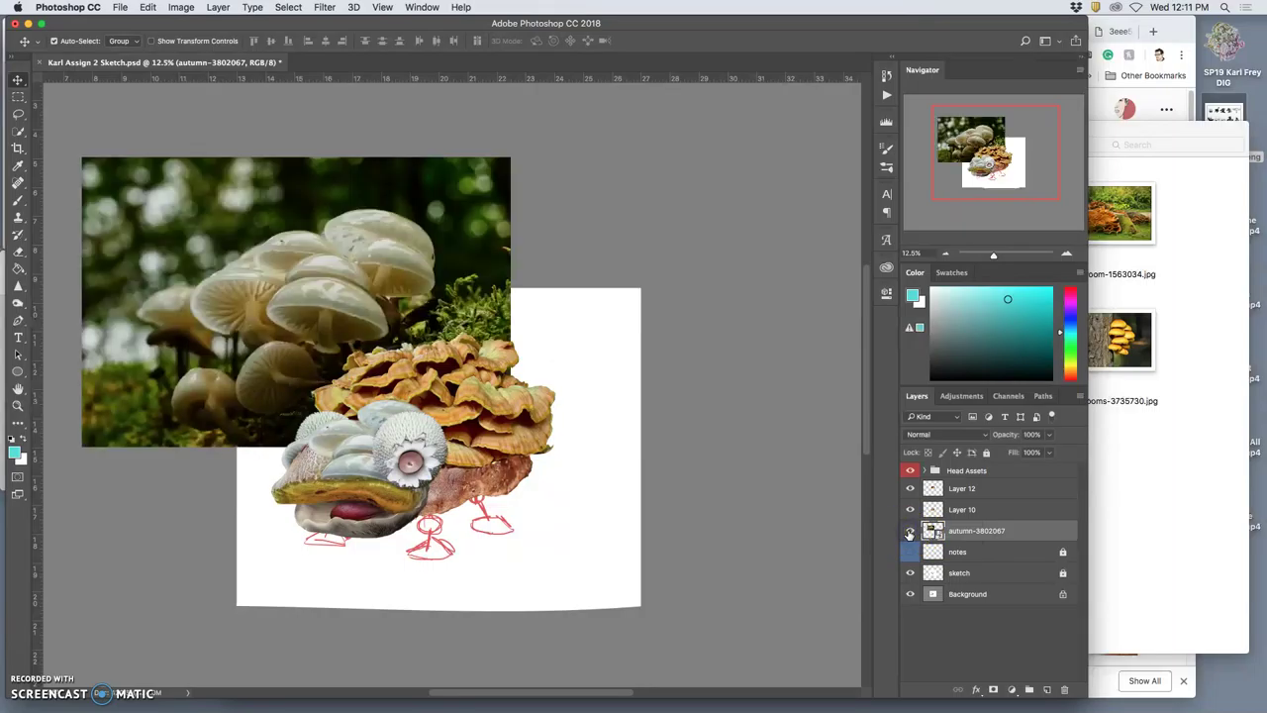
left_click(910, 533)
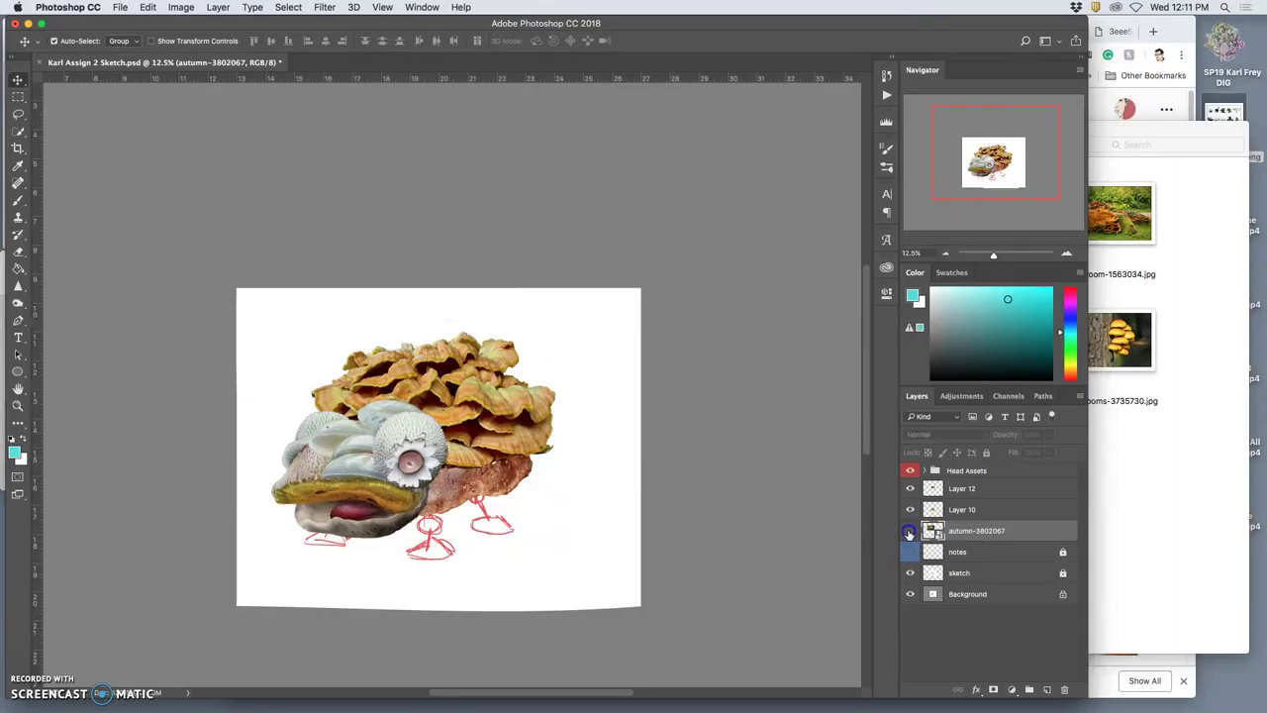
left_click(979, 534)
key("BackSpace")
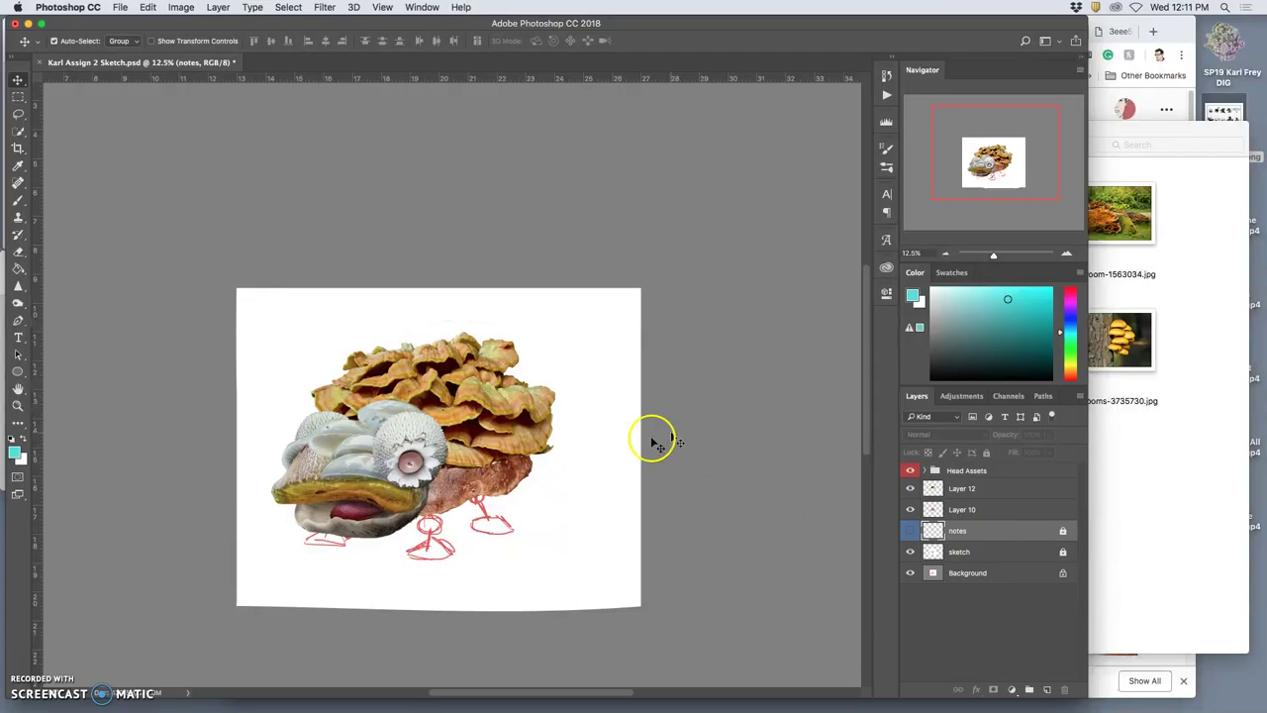
Move the Head Assets group off the canvas, beyond its upper-left corner, to uncover the front of the body
left_click(953, 471)
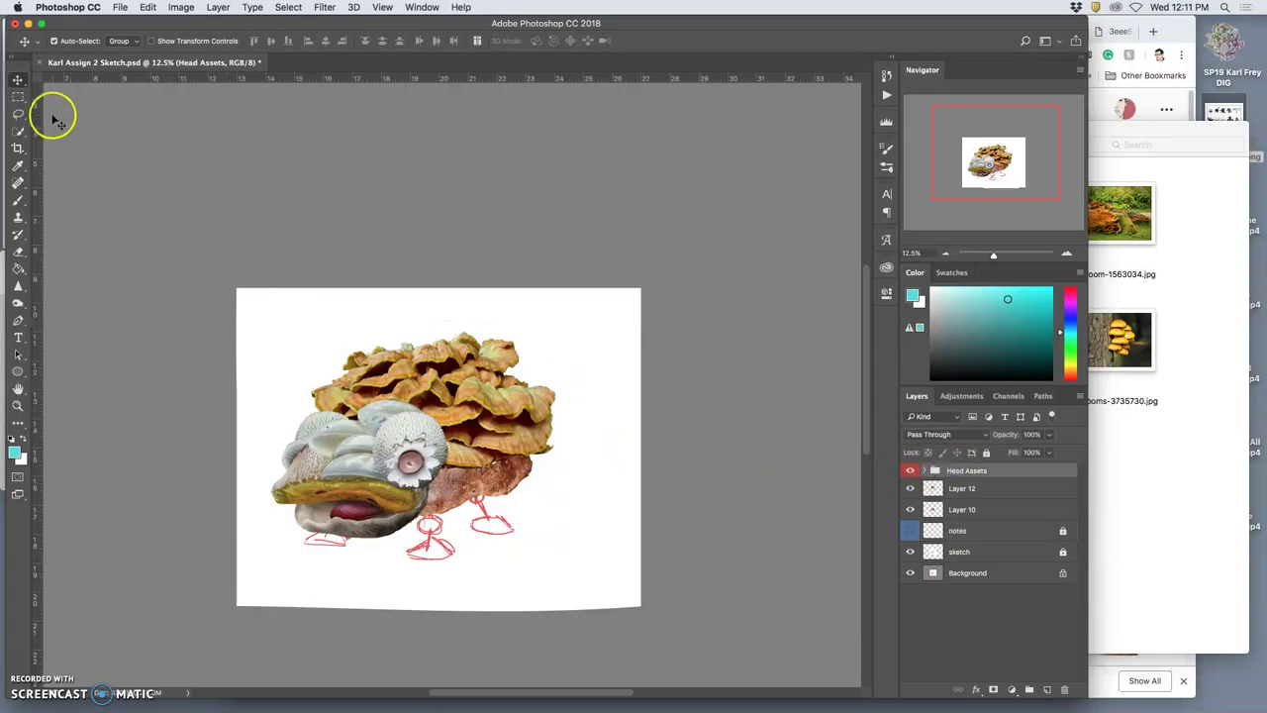
left_click_drag(330, 451, 122, 246)
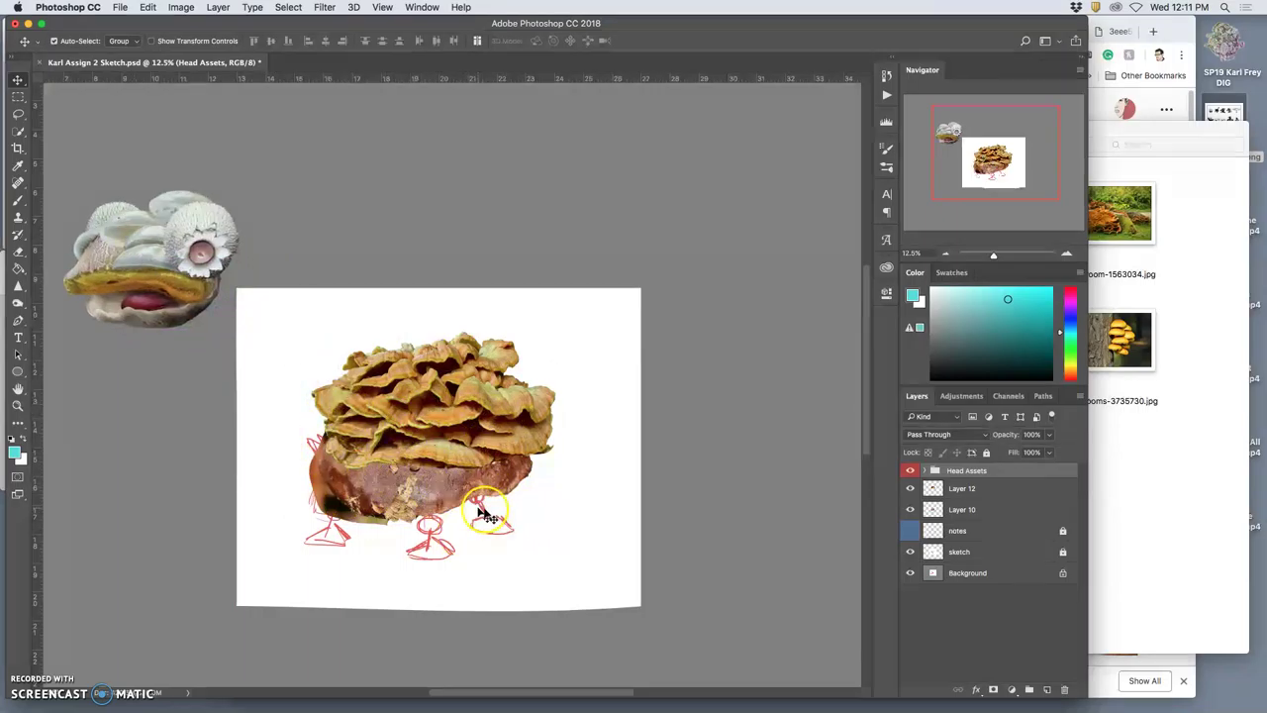
Lasso the stray background remnants around the lower edge of the brown fungus on Layer 10 and delete them
key("super+equal")
key("super+equal")
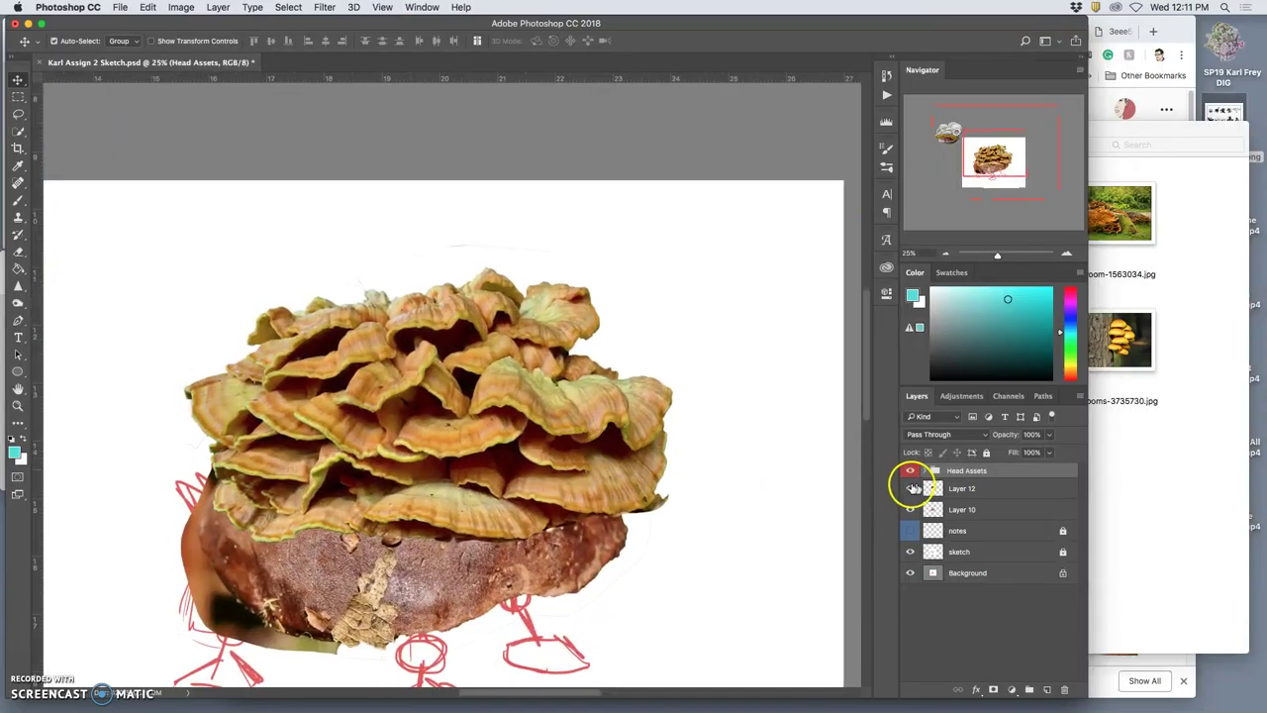
left_click(953, 489)
scroll(458, 371, "down", 2)
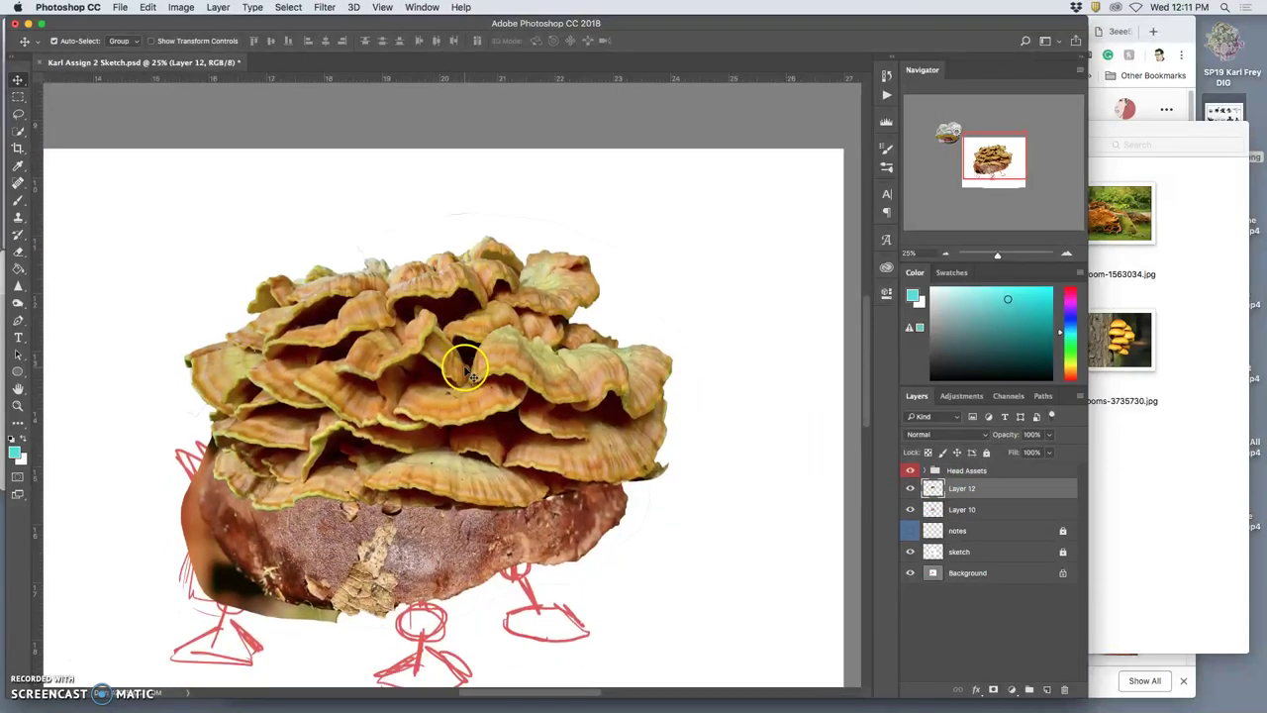
left_click(965, 510)
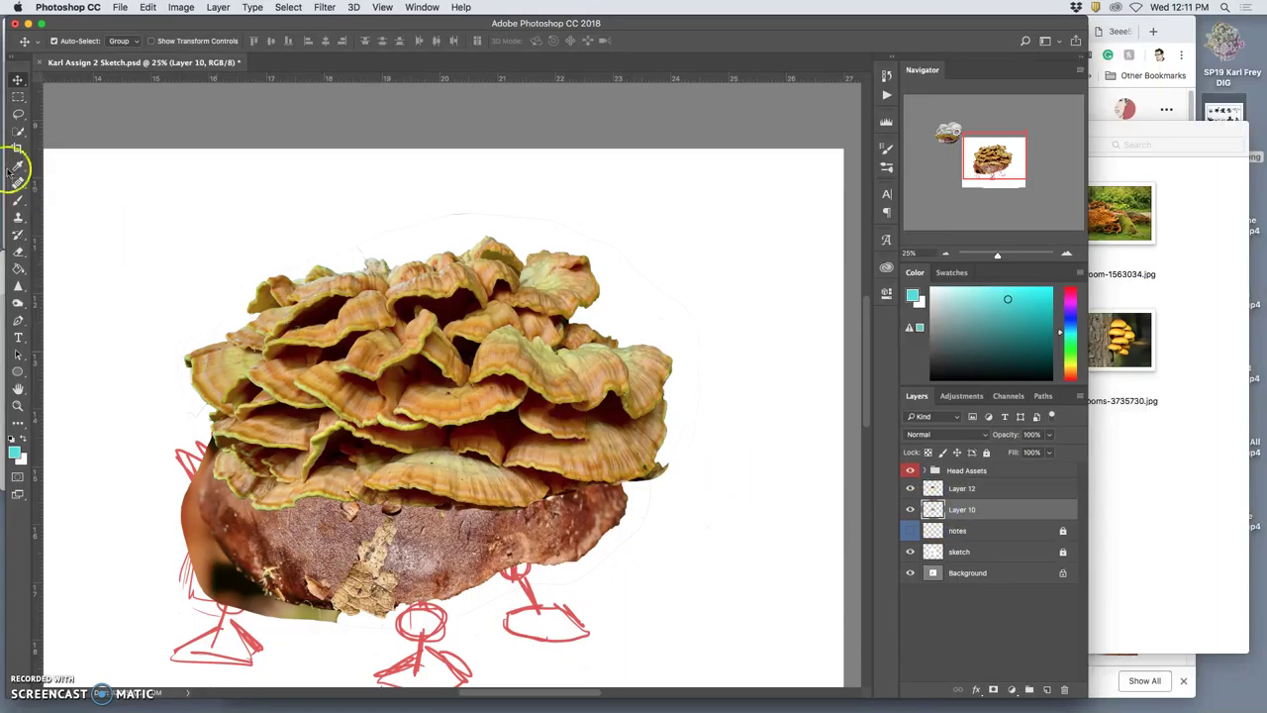
left_click(17, 112)
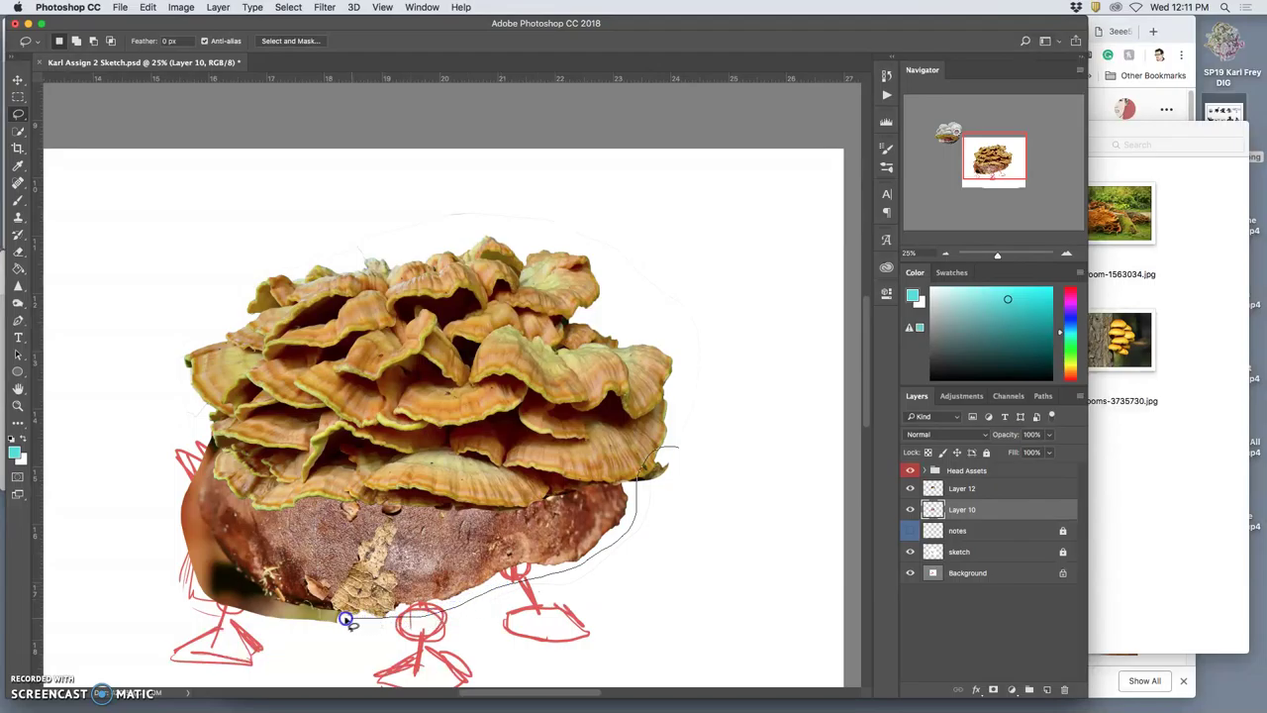
left_click_drag(301, 618, 234, 610)
mouse_move(297, 649)
left_mouse_down()
mouse_move(431, 660)
mouse_move(655, 631)
mouse_move(728, 513)
mouse_move(722, 475)
left_mouse_up()
Lasso the faint leftover edges above and beside the orange fungus on Layer 12 and delete them
left_click(957, 488)
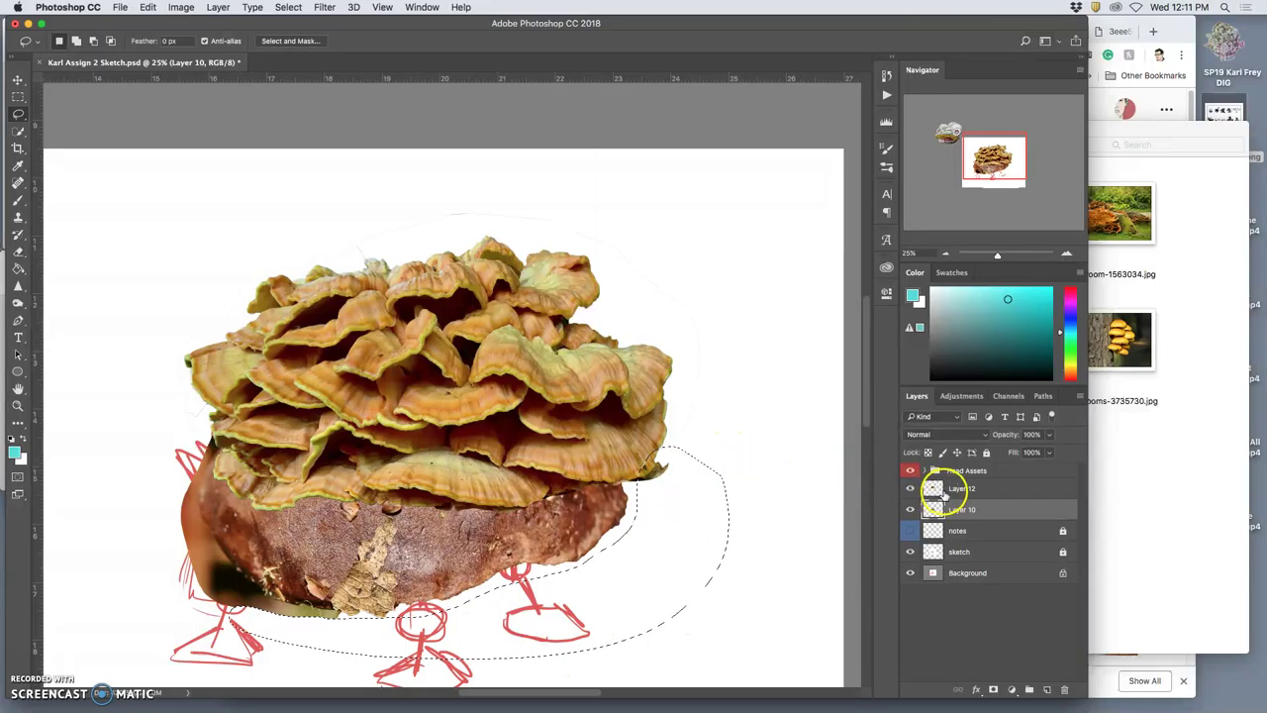
left_click(749, 427)
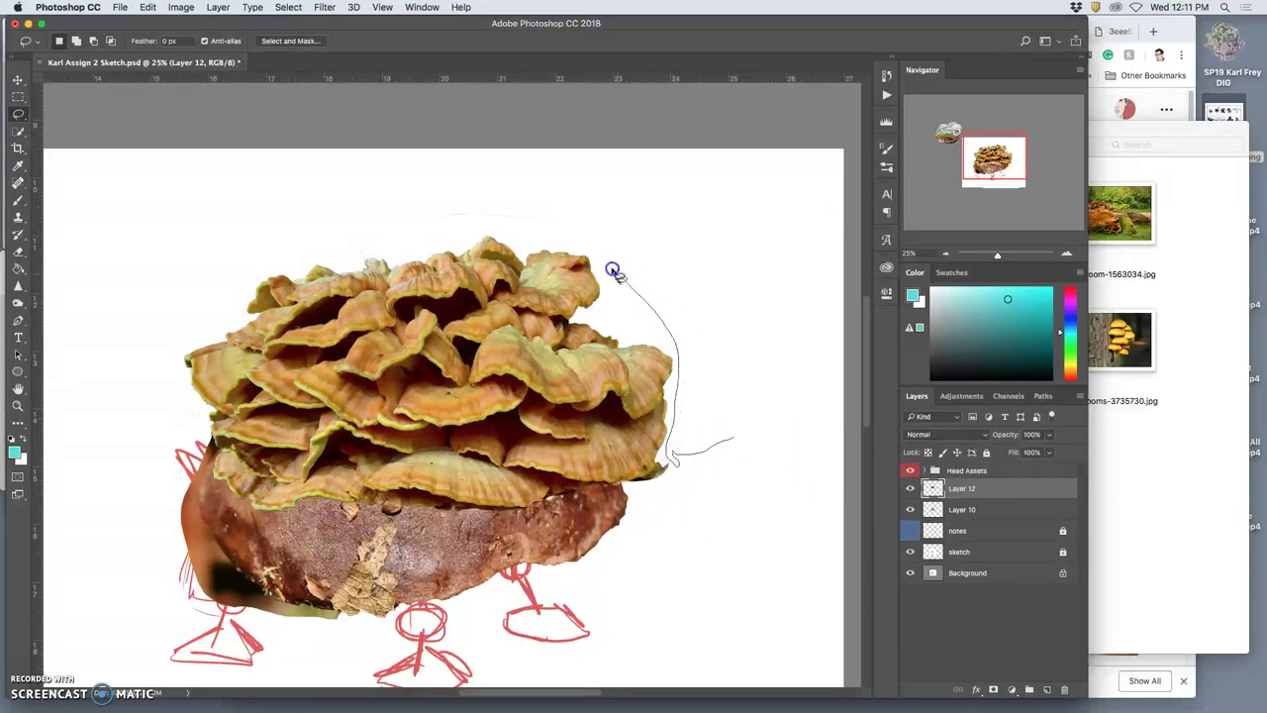
mouse_move(509, 231)
left_mouse_down()
mouse_move(445, 232)
mouse_move(394, 251)
left_mouse_up()
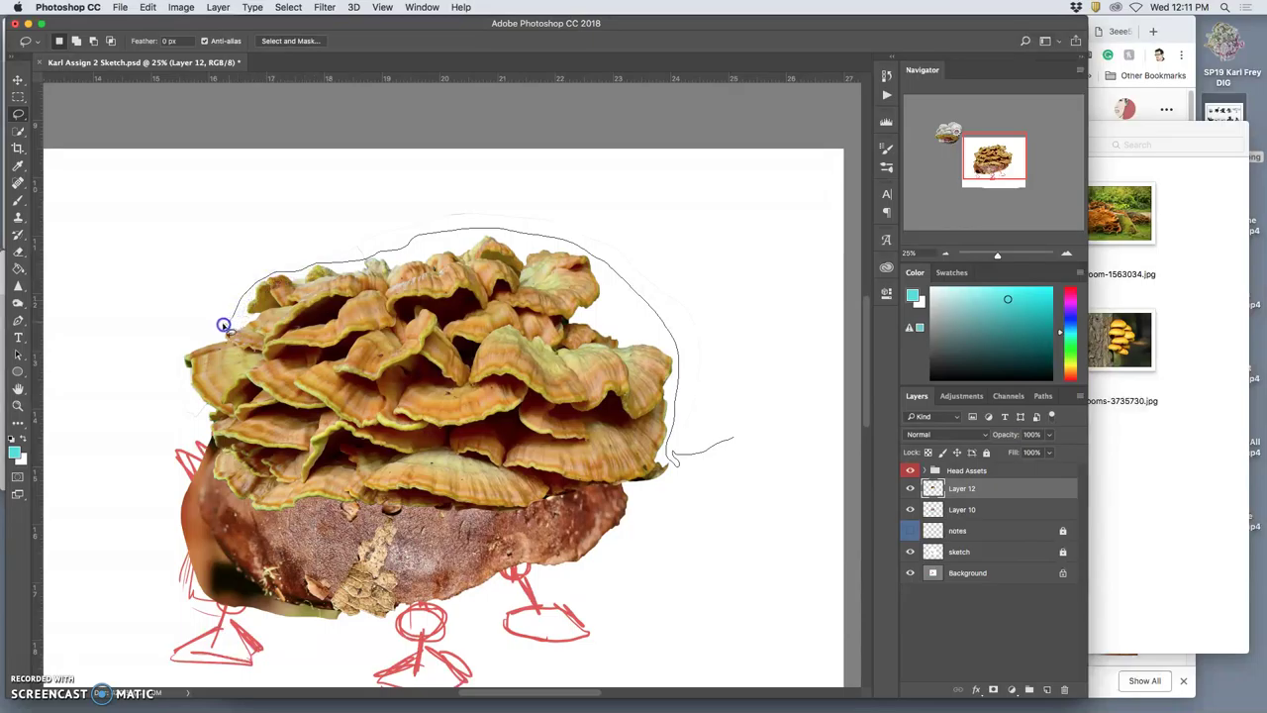
mouse_move(223, 325)
left_mouse_down()
mouse_move(414, 148)
mouse_move(669, 210)
mouse_move(782, 398)
left_mouse_up()
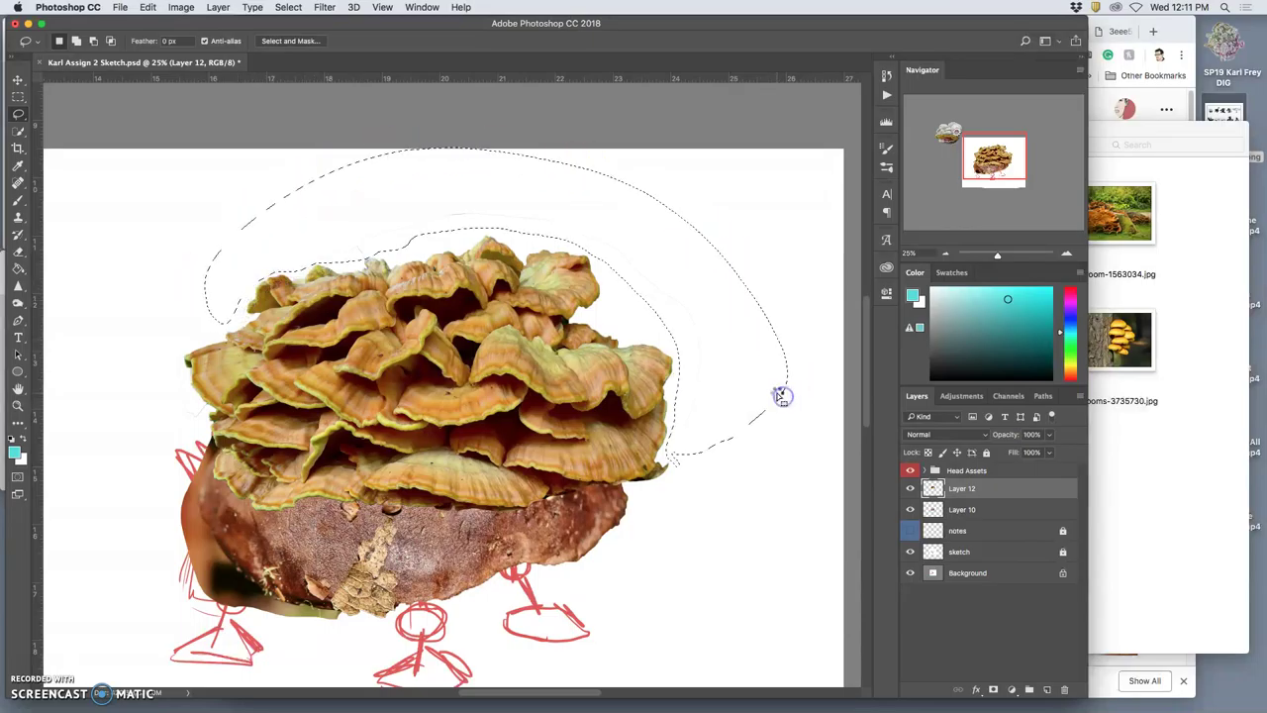
left_click(161, 377)
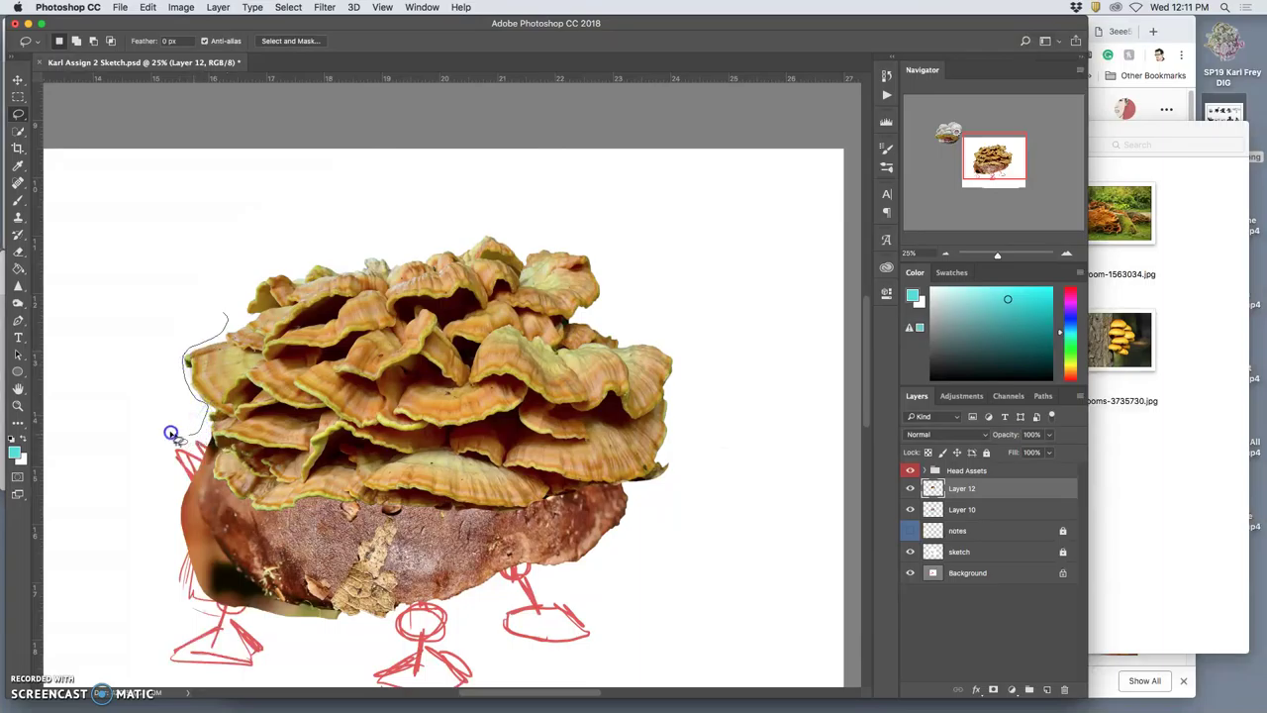
mouse_move(171, 433)
left_mouse_down()
mouse_move(198, 263)
mouse_move(221, 261)
left_mouse_up()
left_click(594, 366)
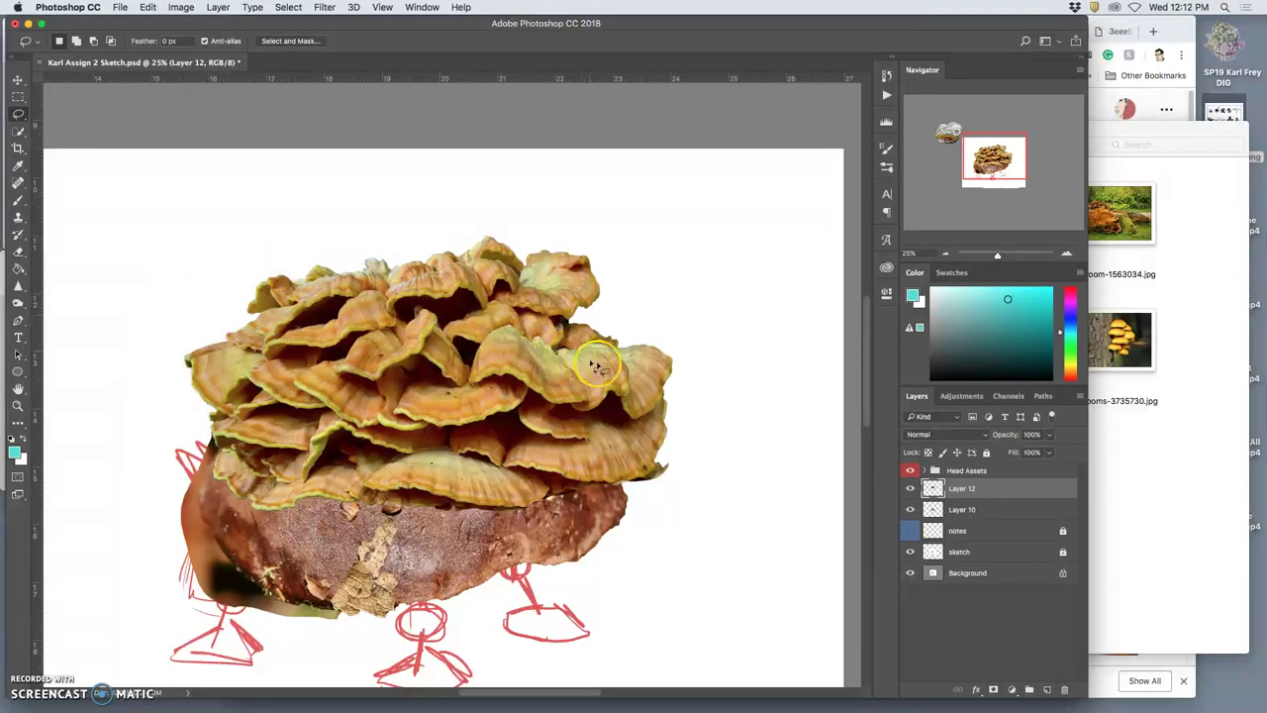
Darken the brown fungus on Layer 10 with Levels, setting the input midtone to 0.94 and the output white level to about 225
scroll(653, 373, "down", 3)
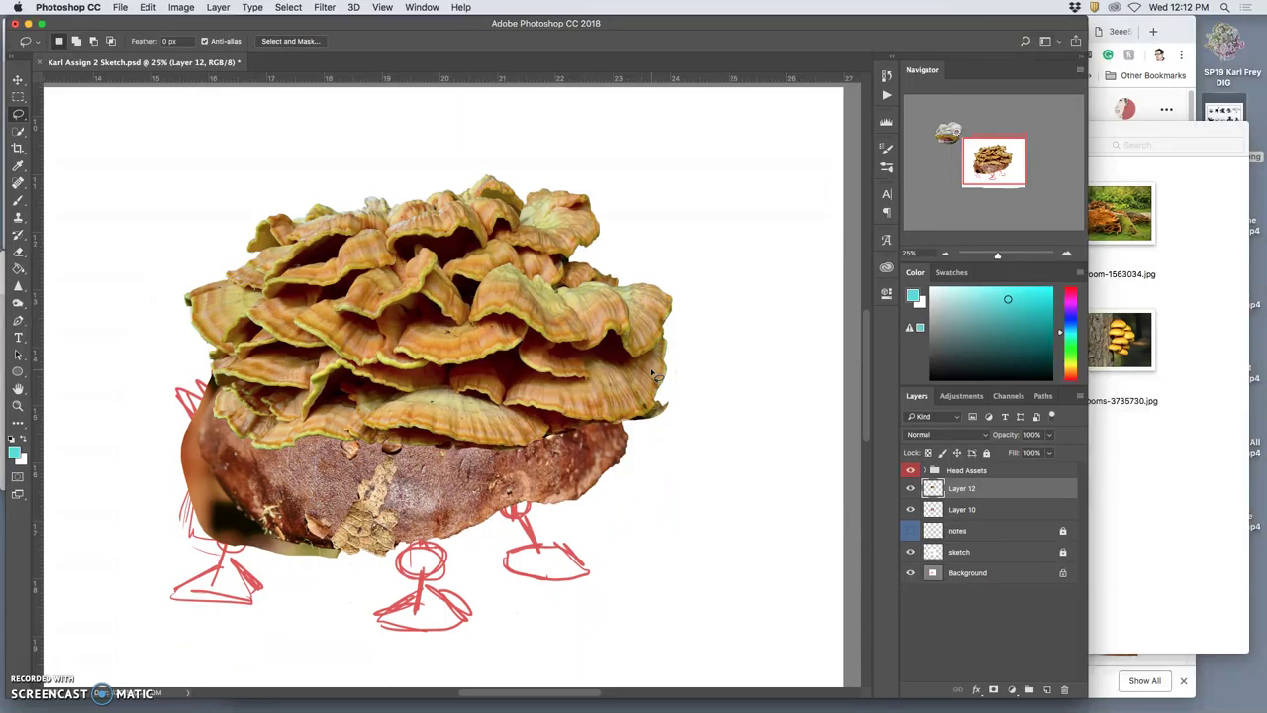
left_click(985, 511)
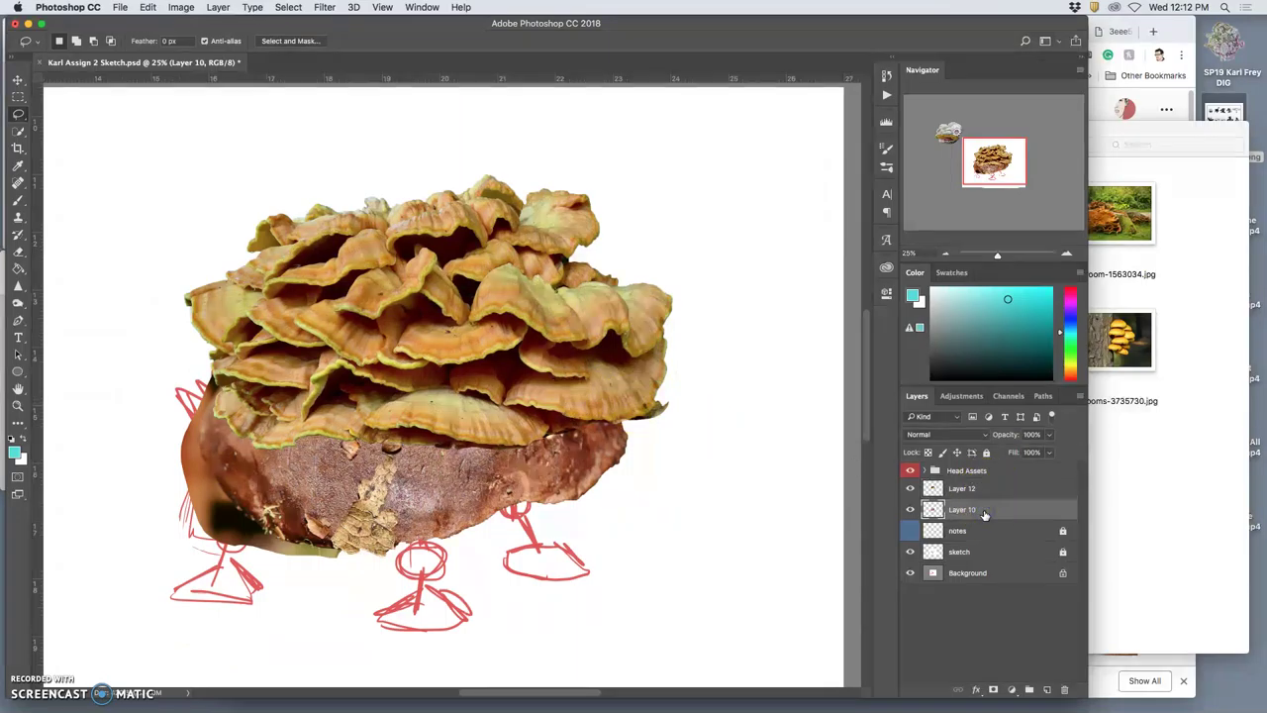
left_click(910, 509)
left_click(910, 509)
left_click(184, 7)
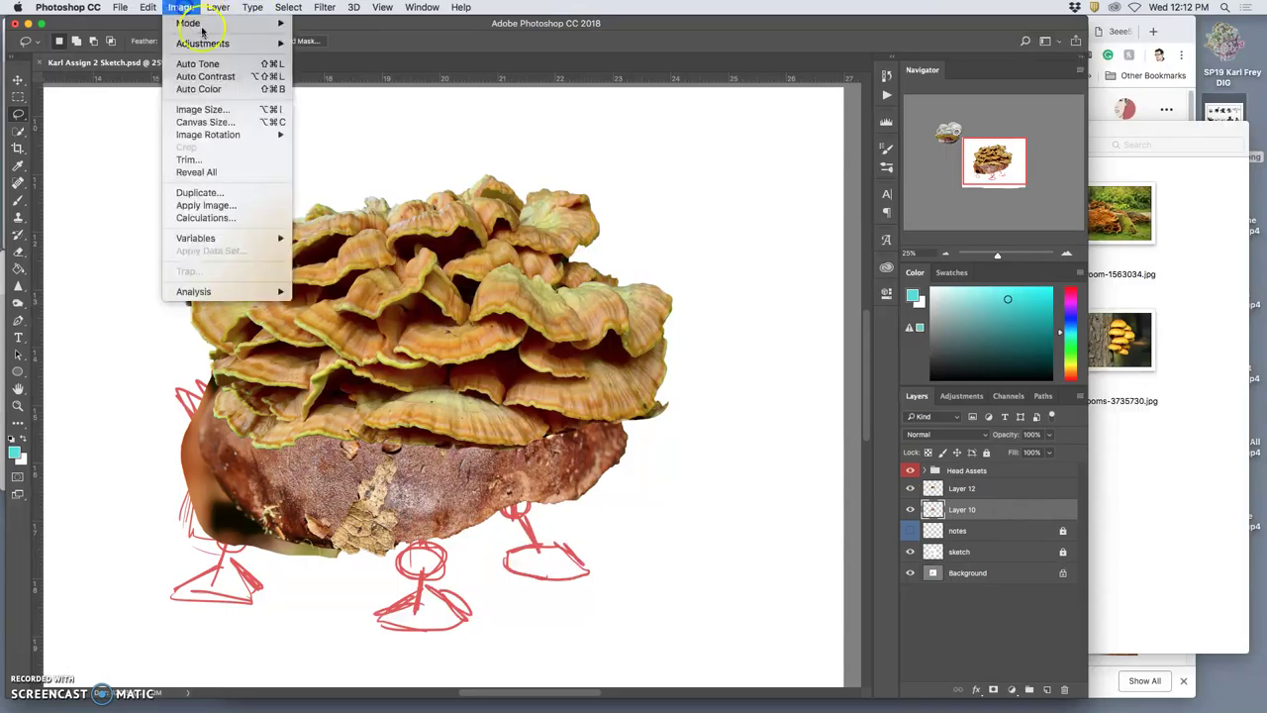
left_click(313, 65)
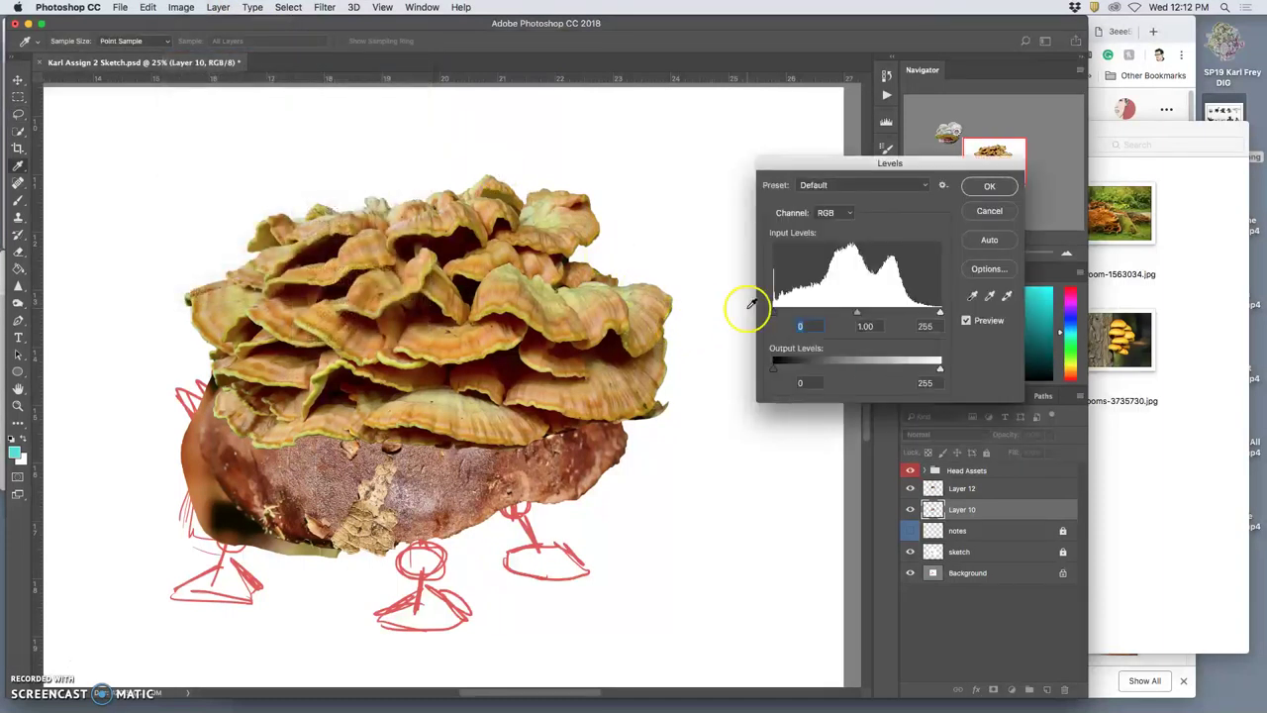
mouse_move(856, 315)
left_mouse_down()
mouse_move(885, 317)
mouse_move(845, 315)
mouse_move(862, 315)
left_mouse_up()
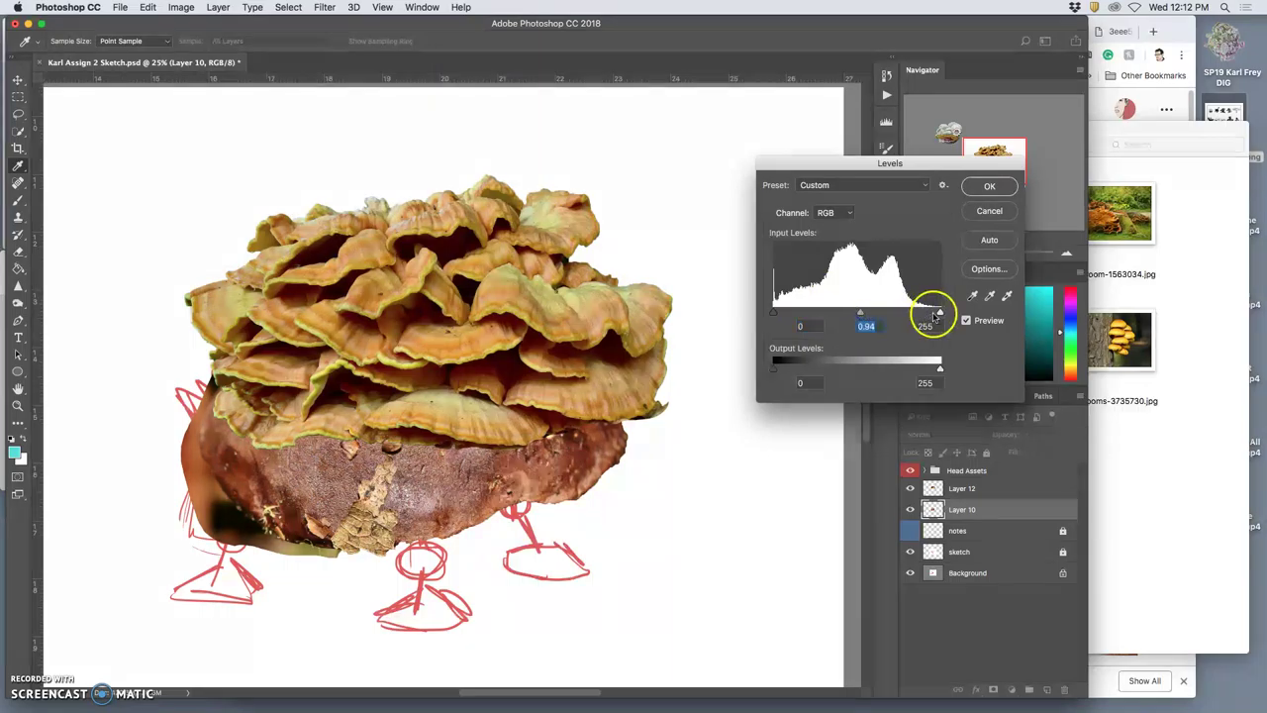
left_click_drag(940, 371, 927, 370)
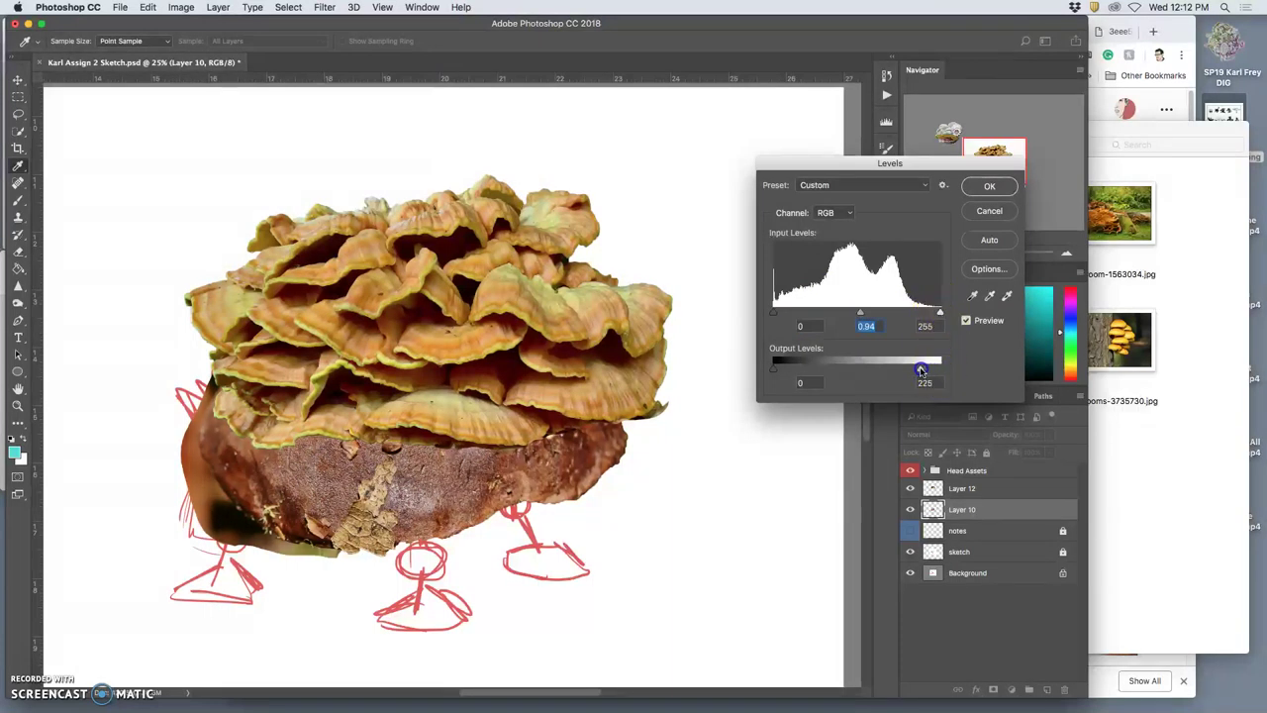
left_click(990, 187)
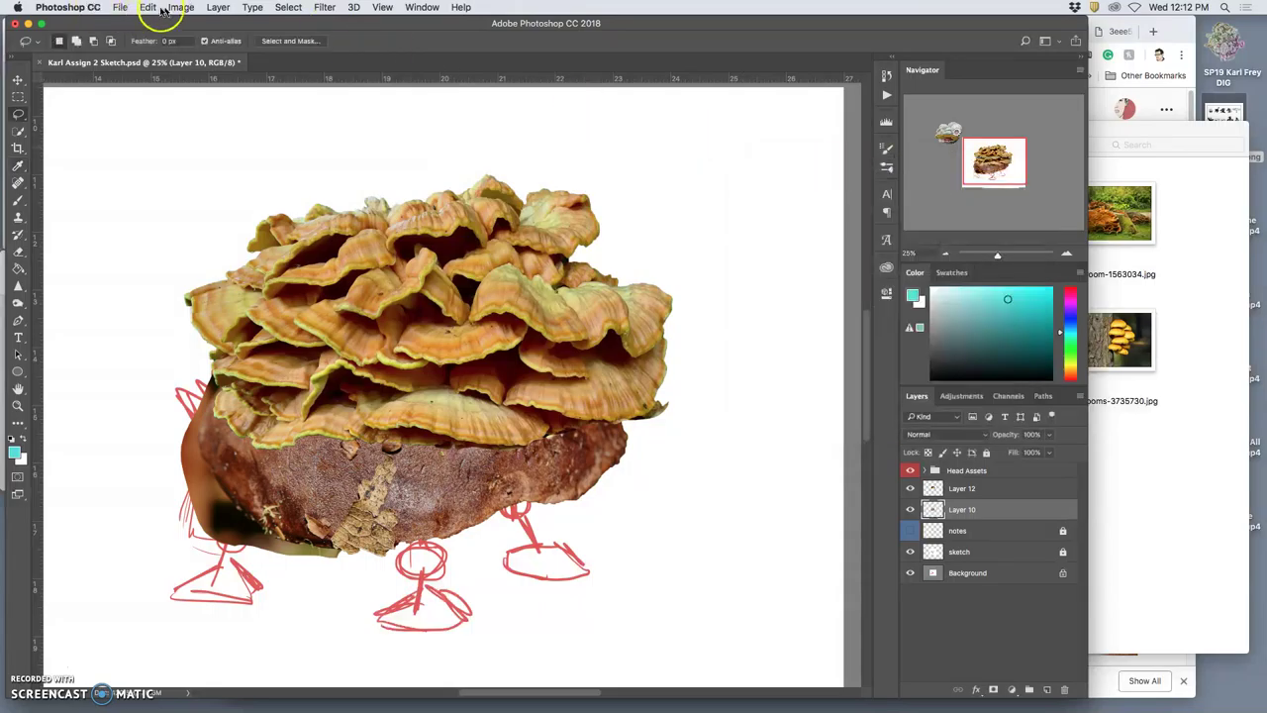
Open Color Balance for Layer 10 and set the midtones to -30 cyan, +11 green and +36 blue
left_click(179, 8)
mouse_move(198, 43)
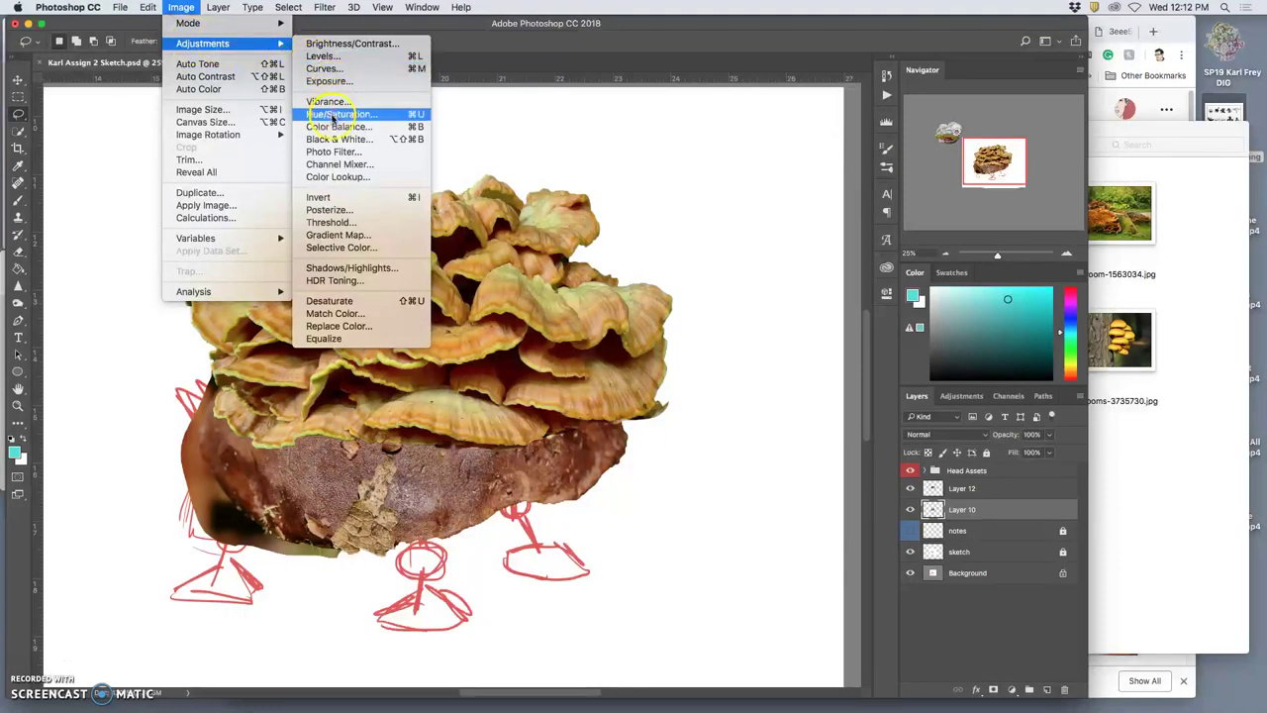
left_click(336, 127)
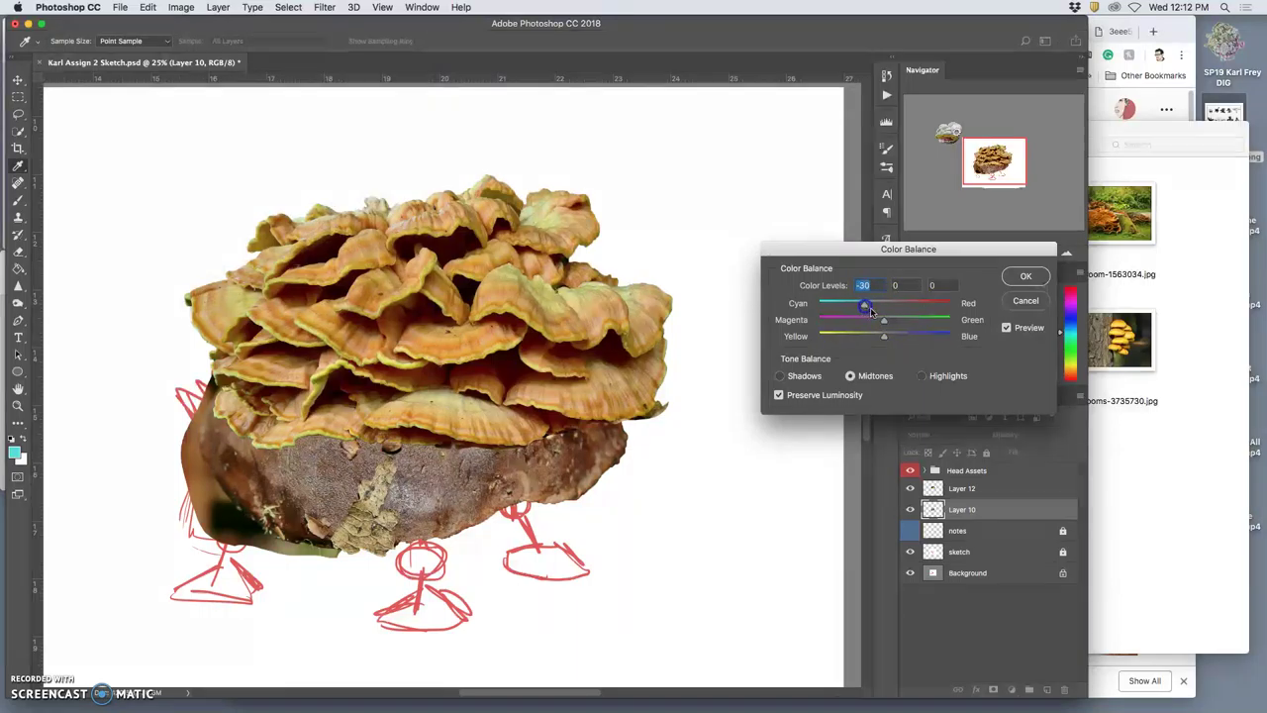
left_click(885, 336)
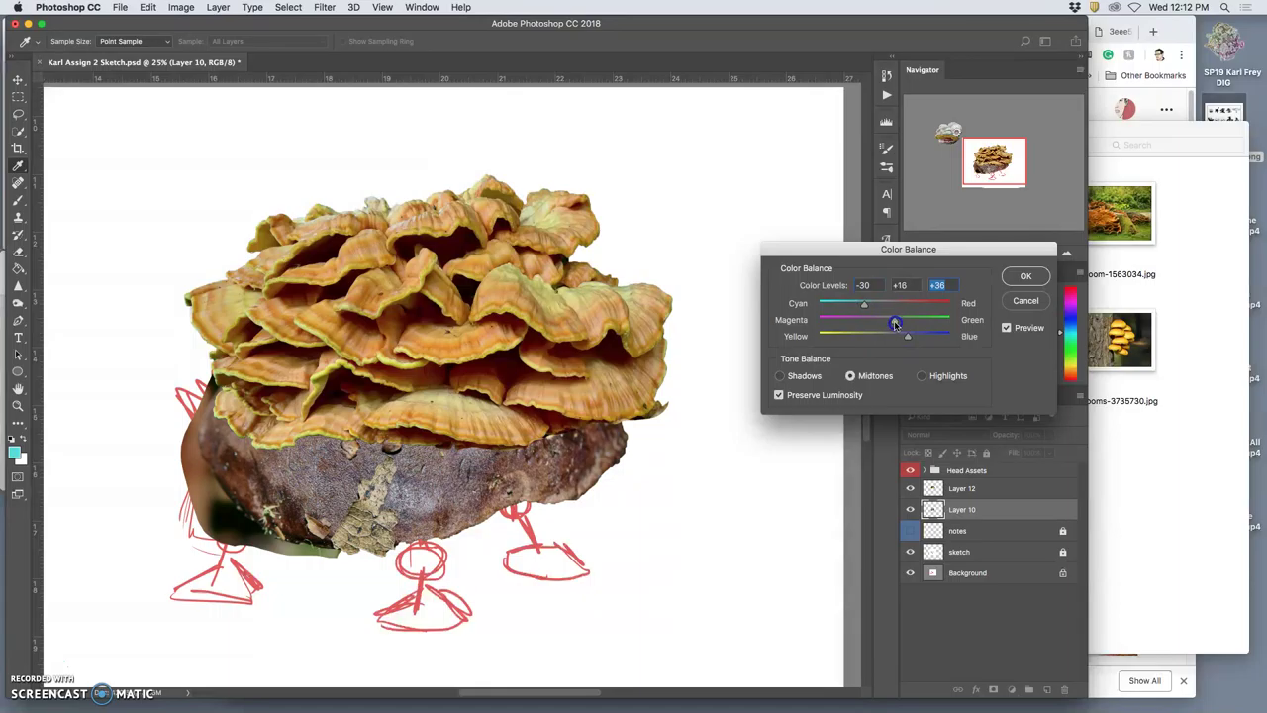
left_click(891, 324)
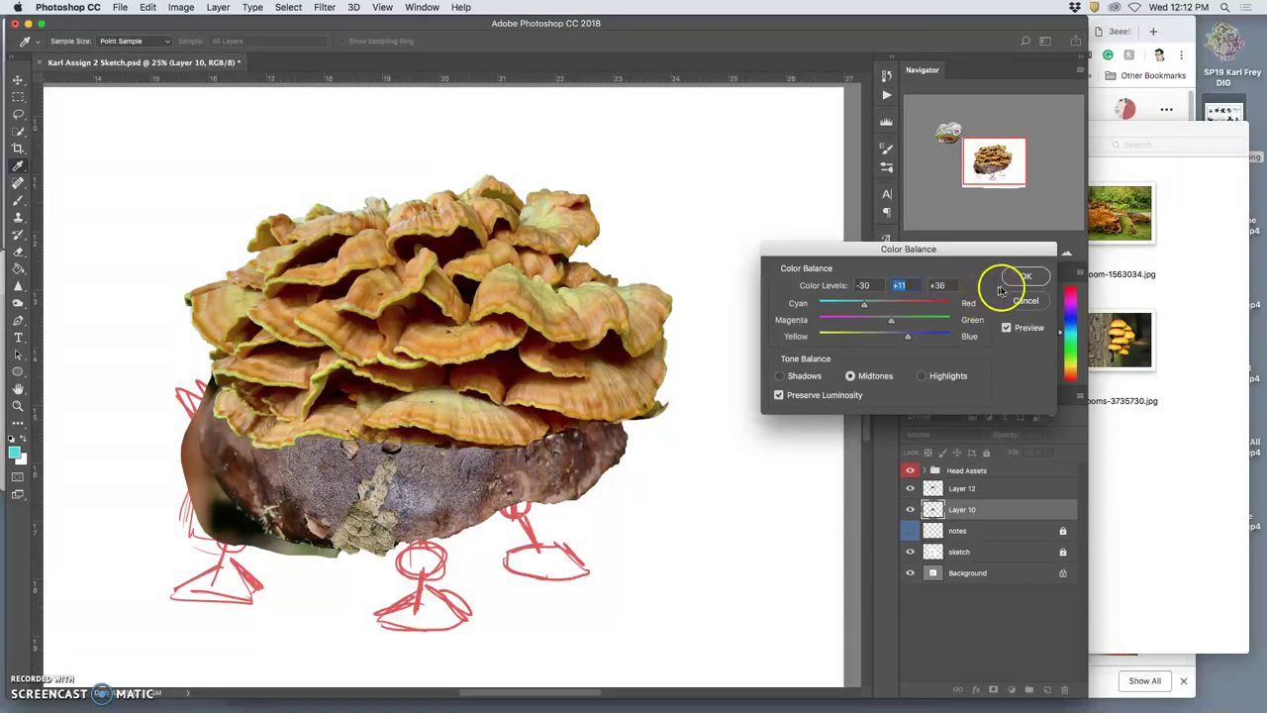
Set Layer 10's Color Balance highlights to about +11 red and -4 yellow, and apply the adjustment
left_click(922, 376)
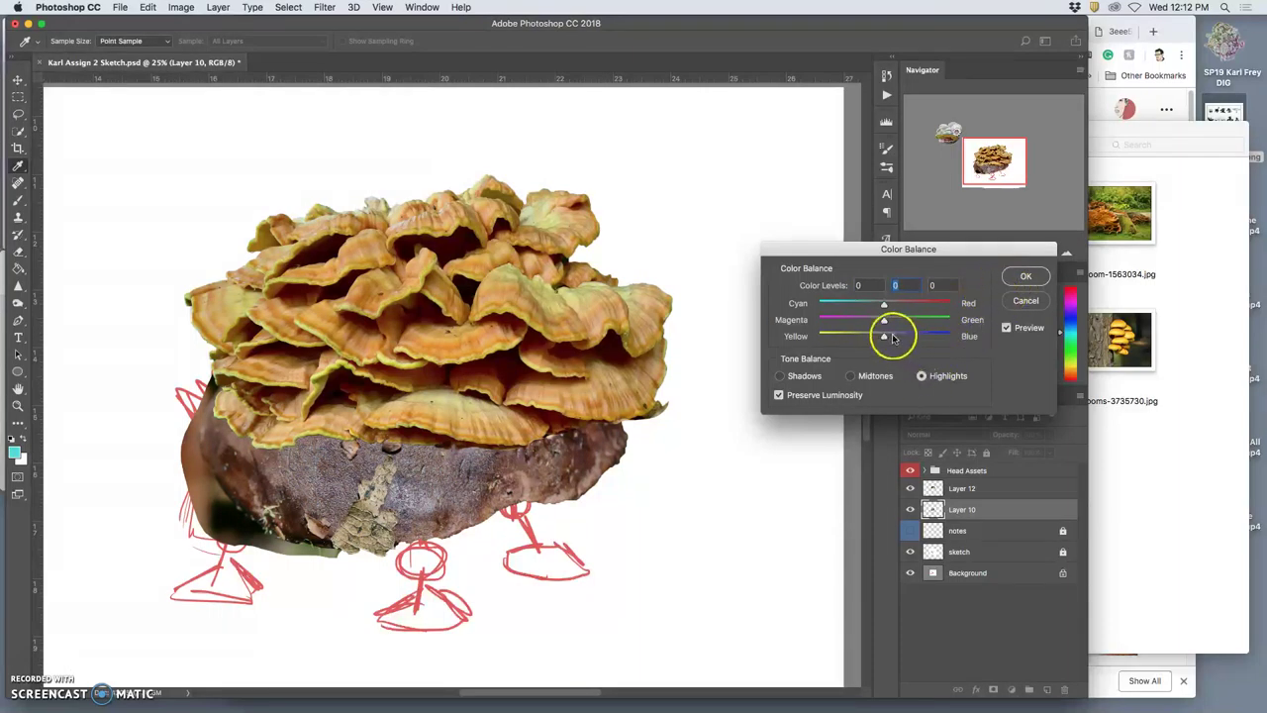
left_click_drag(886, 338, 870, 340)
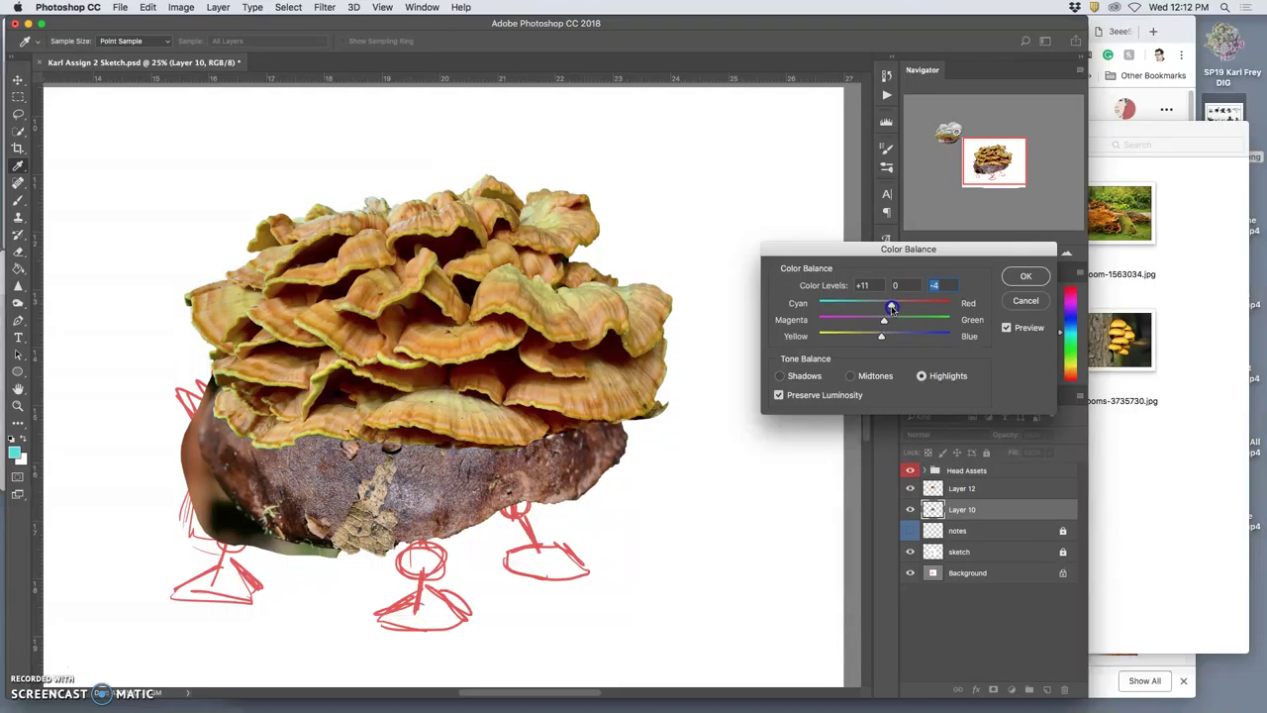
left_click(1026, 276)
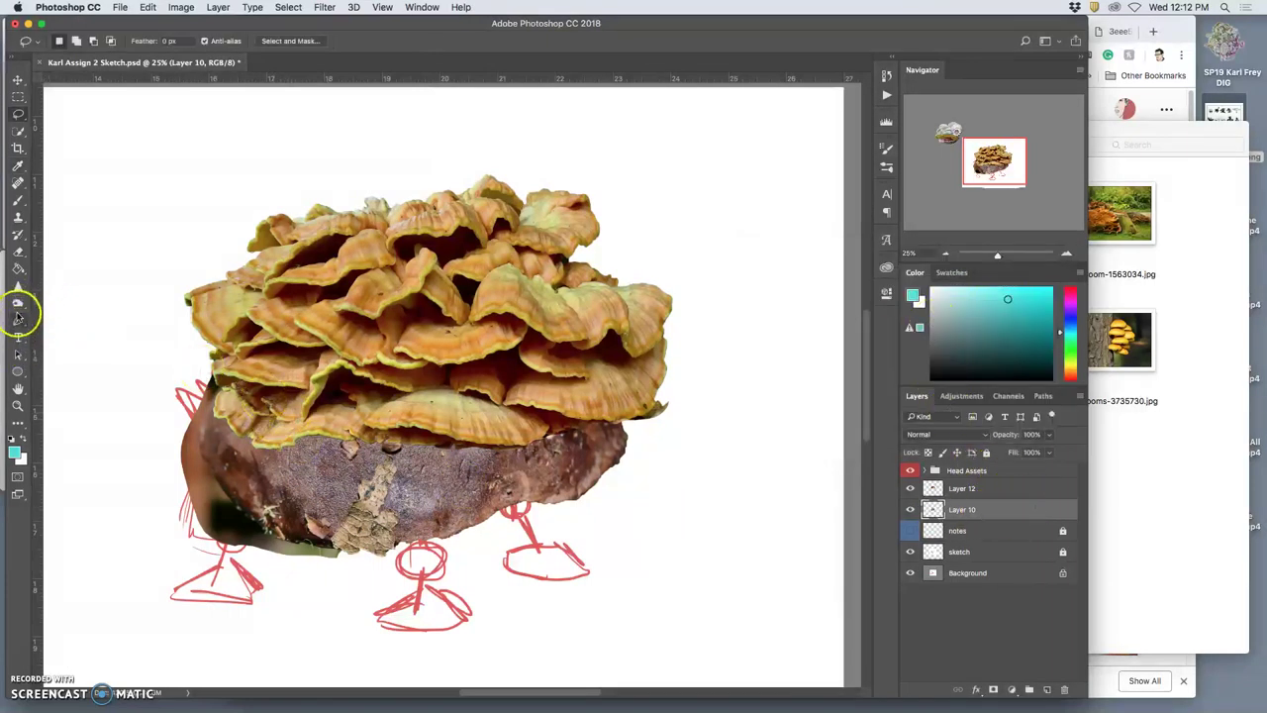
Burn a shadow along the upper edge of the brown fungus on Layer 10, beneath the orange shelves, at Midtones range and 16% exposure
left_click(17, 305)
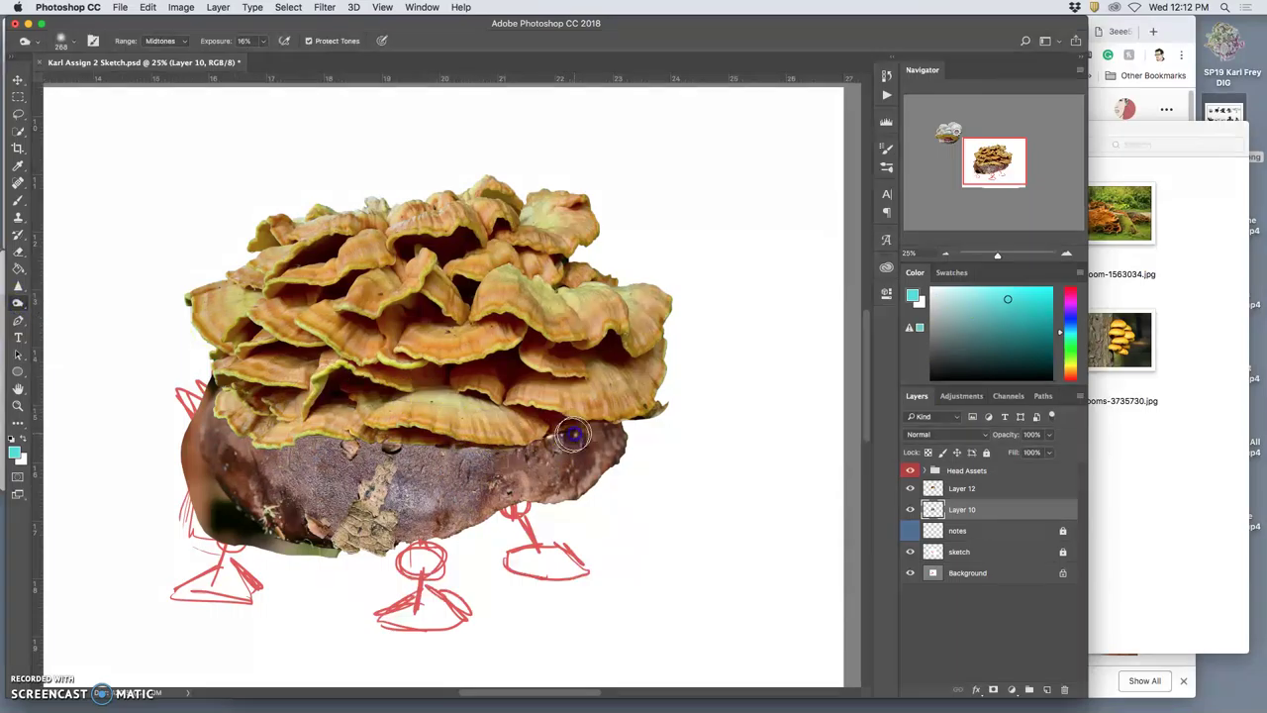
mouse_move(525, 450)
left_mouse_down()
mouse_move(357, 447)
mouse_move(334, 430)
mouse_move(250, 451)
mouse_move(350, 429)
mouse_move(383, 442)
mouse_move(505, 431)
left_mouse_up()
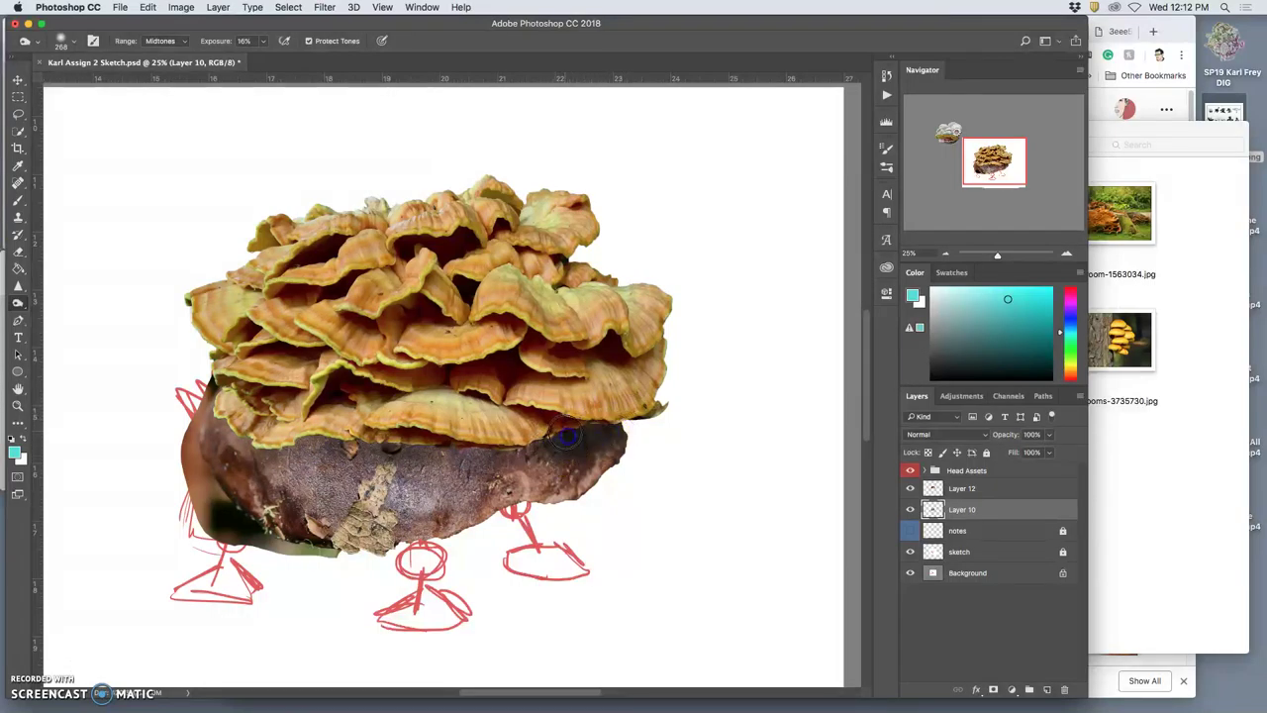
mouse_move(619, 424)
left_mouse_down()
mouse_move(490, 453)
mouse_move(423, 453)
mouse_move(494, 436)
mouse_move(427, 448)
mouse_move(452, 439)
mouse_move(297, 441)
mouse_move(331, 431)
mouse_move(248, 445)
mouse_move(299, 432)
left_mouse_up()
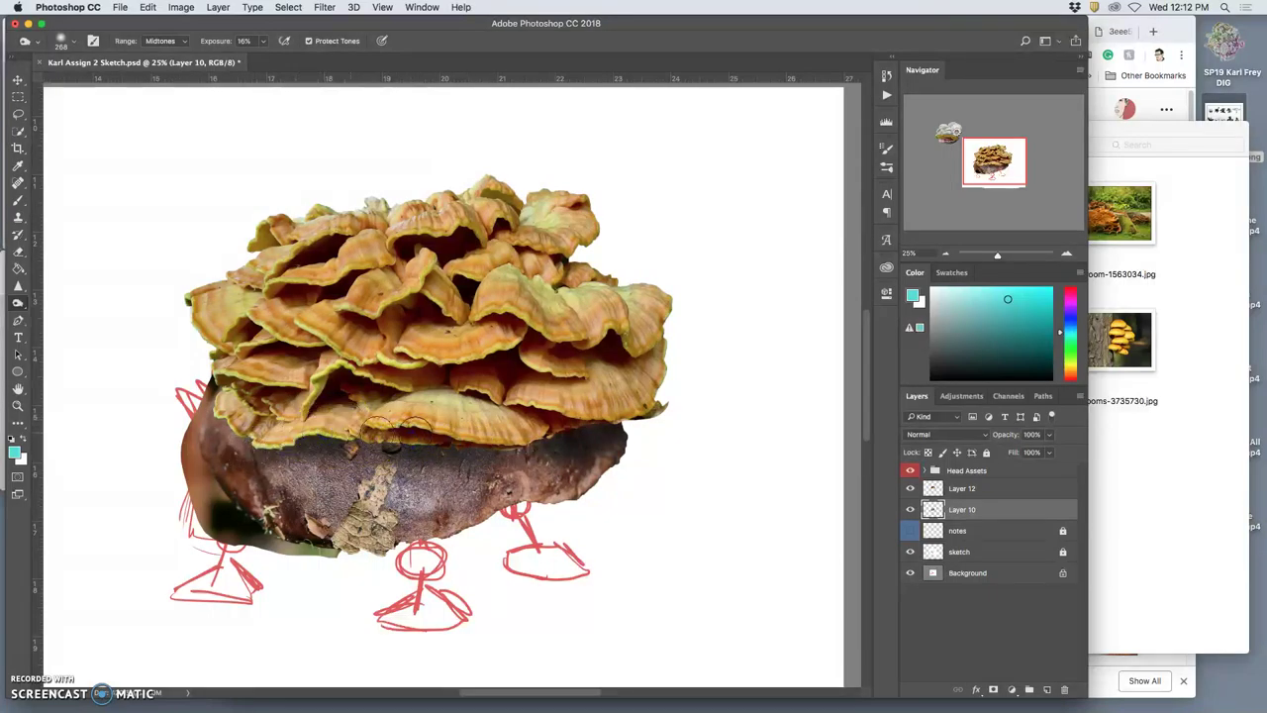
Burn the lower edges and the folds between the orange shelves on Layer 12, using the Midtones range at 16% exposure
left_click(990, 488)
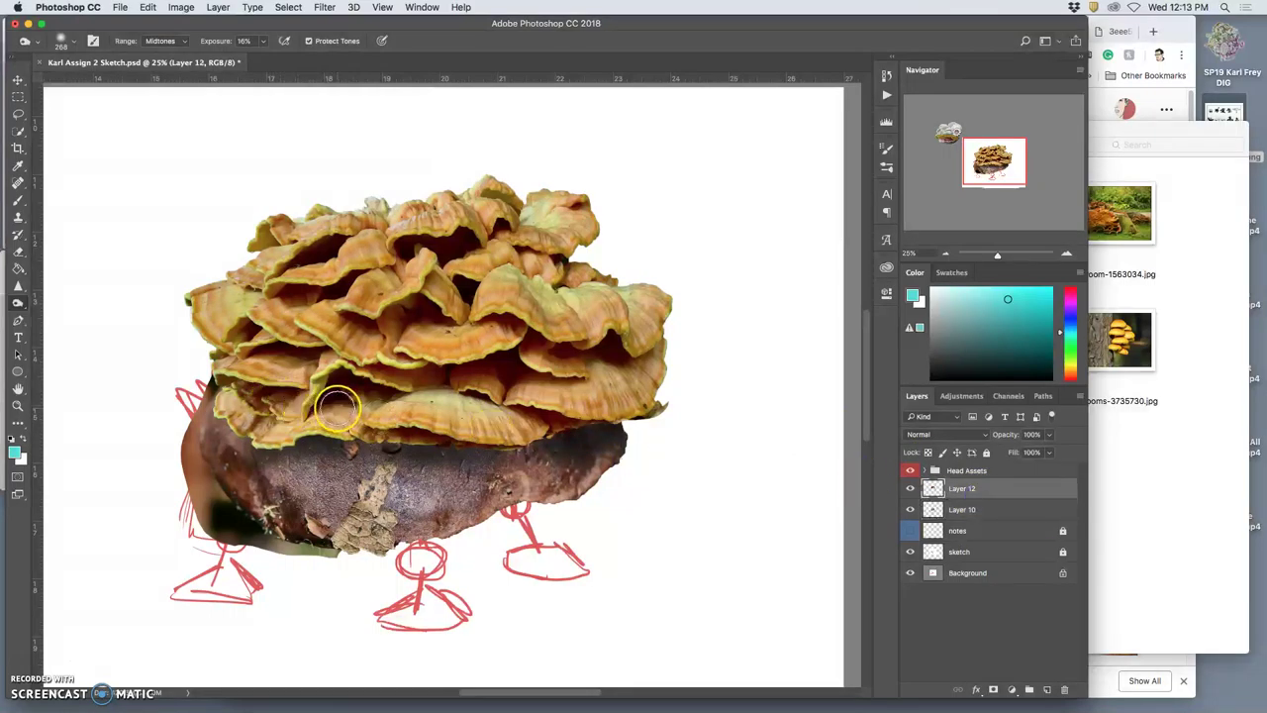
mouse_move(337, 406)
left_mouse_down()
mouse_move(337, 423)
mouse_move(455, 427)
mouse_move(526, 390)
mouse_move(606, 386)
mouse_move(602, 369)
mouse_move(622, 400)
mouse_move(525, 420)
mouse_move(547, 424)
left_mouse_up()
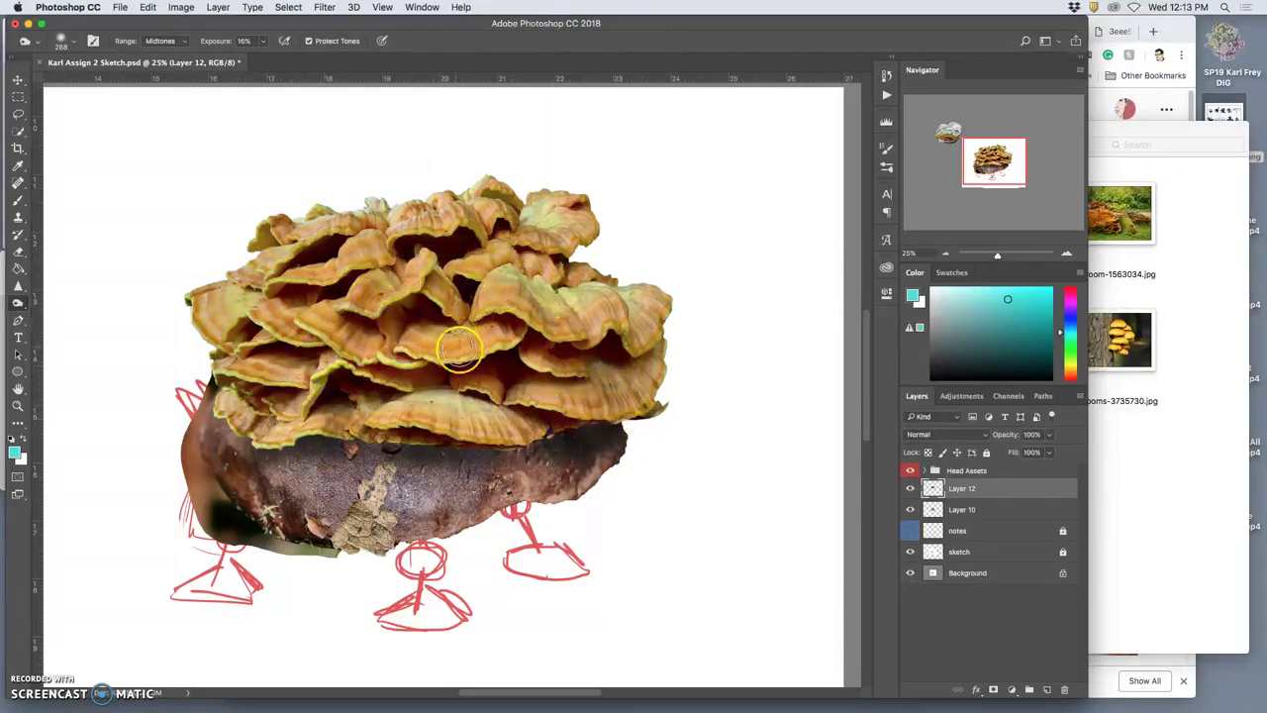
mouse_move(212, 394)
left_mouse_down()
mouse_move(228, 396)
mouse_move(236, 369)
mouse_move(259, 356)
left_mouse_up()
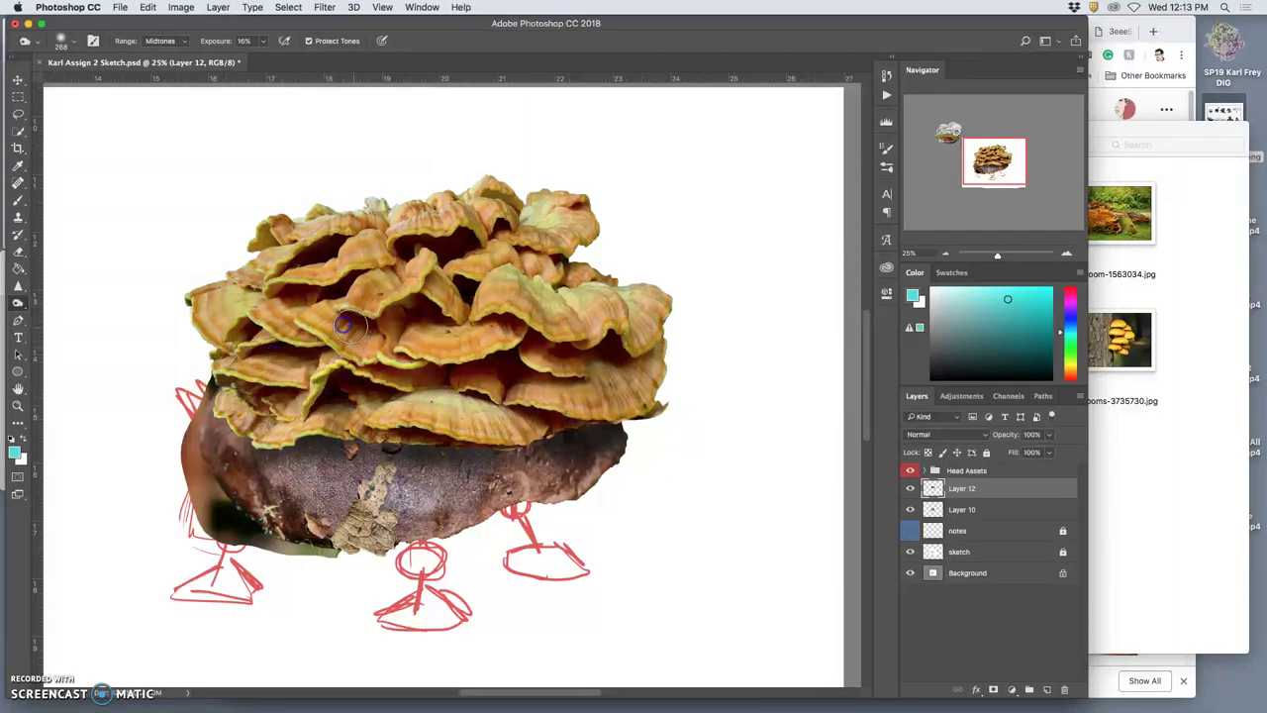
left_click(436, 313)
mouse_move(437, 313)
left_mouse_down()
mouse_move(467, 327)
mouse_move(507, 286)
mouse_move(559, 305)
mouse_move(467, 276)
mouse_move(600, 284)
mouse_move(585, 278)
mouse_move(636, 325)
mouse_move(613, 304)
mouse_move(635, 325)
left_mouse_up()
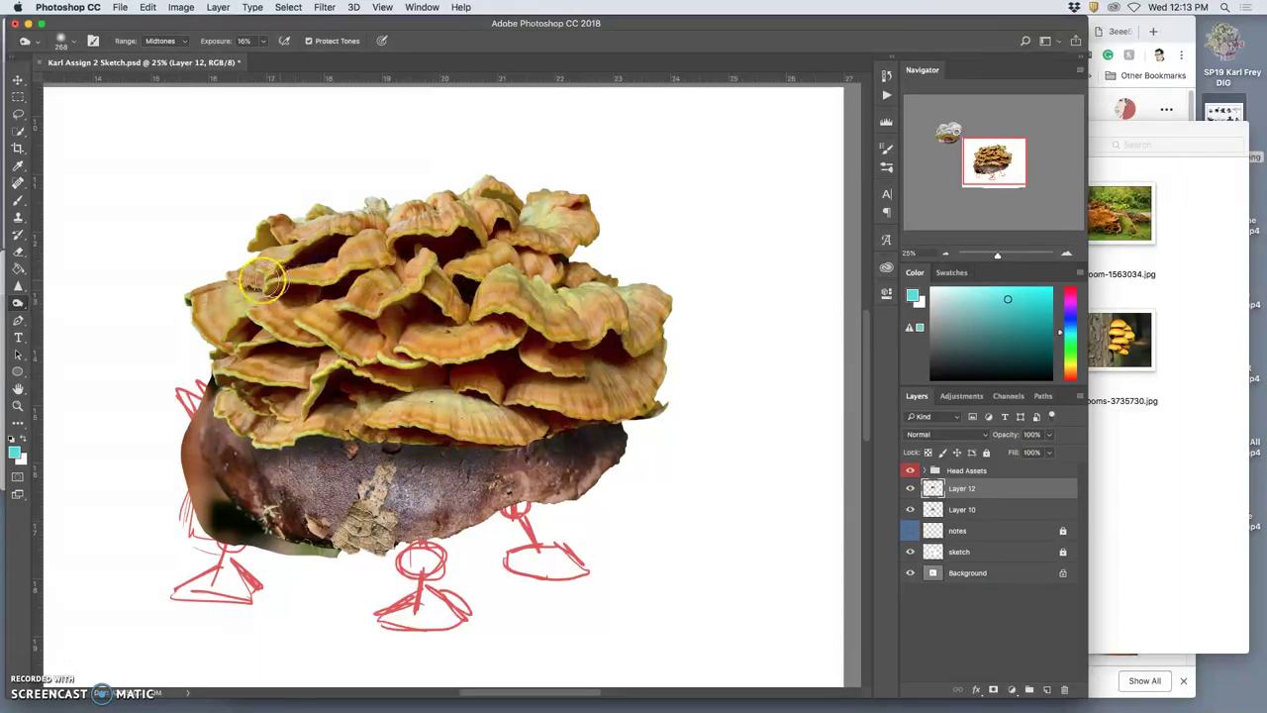
left_click(245, 301)
mouse_move(236, 301)
left_mouse_down()
mouse_move(306, 323)
mouse_move(345, 312)
mouse_move(273, 386)
mouse_move(378, 280)
mouse_move(472, 246)
mouse_move(418, 239)
mouse_move(304, 315)
mouse_move(382, 325)
mouse_move(560, 441)
left_mouse_up()
Burn the bottom edge of the orange shelves on Layer 12 with the range set to Highlights
left_click(166, 41)
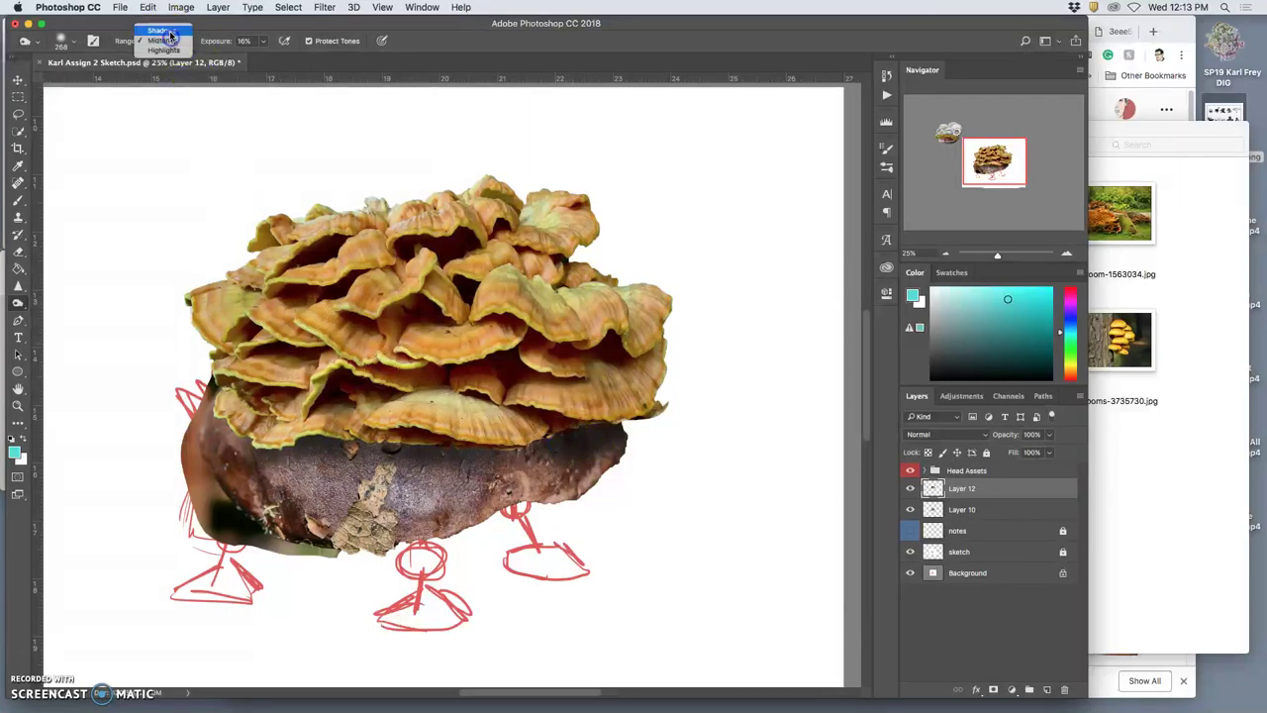
left_click(164, 50)
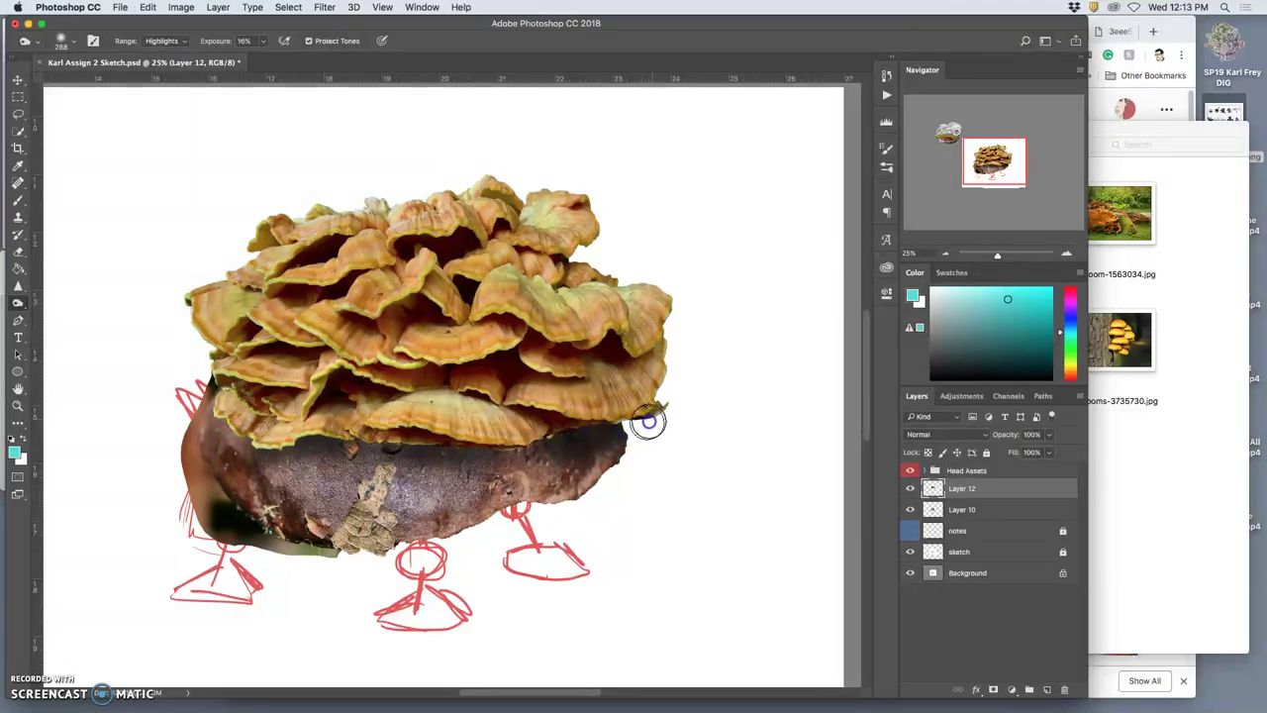
mouse_move(525, 445)
left_mouse_down()
mouse_move(286, 444)
mouse_move(224, 424)
mouse_move(96, 291)
left_mouse_up()
Erase along the lower edge of the orange fungus on Layer 12 at 80% opacity, and toggle the layer's visibility to check it
left_click(20, 248)
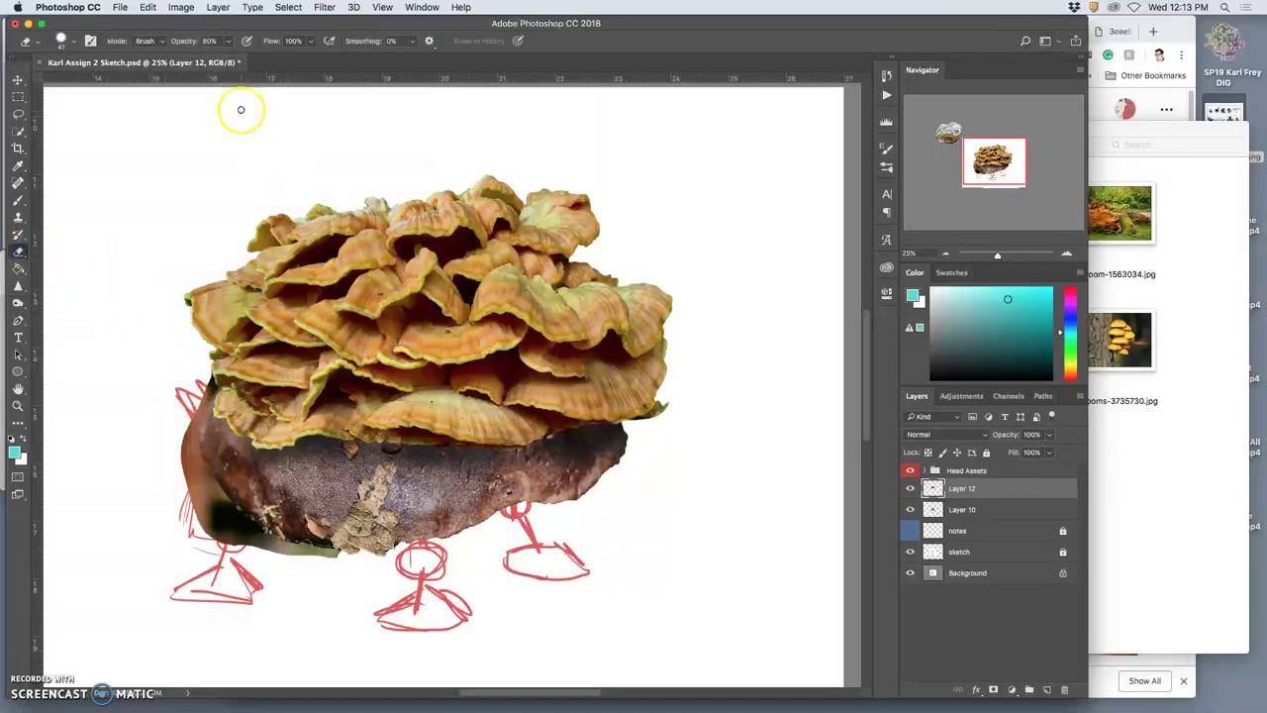
mouse_move(534, 410)
left_mouse_down()
mouse_move(552, 436)
mouse_move(608, 445)
left_mouse_up()
left_click(910, 489)
left_click(910, 489)
left_click(910, 489)
left_click(910, 489)
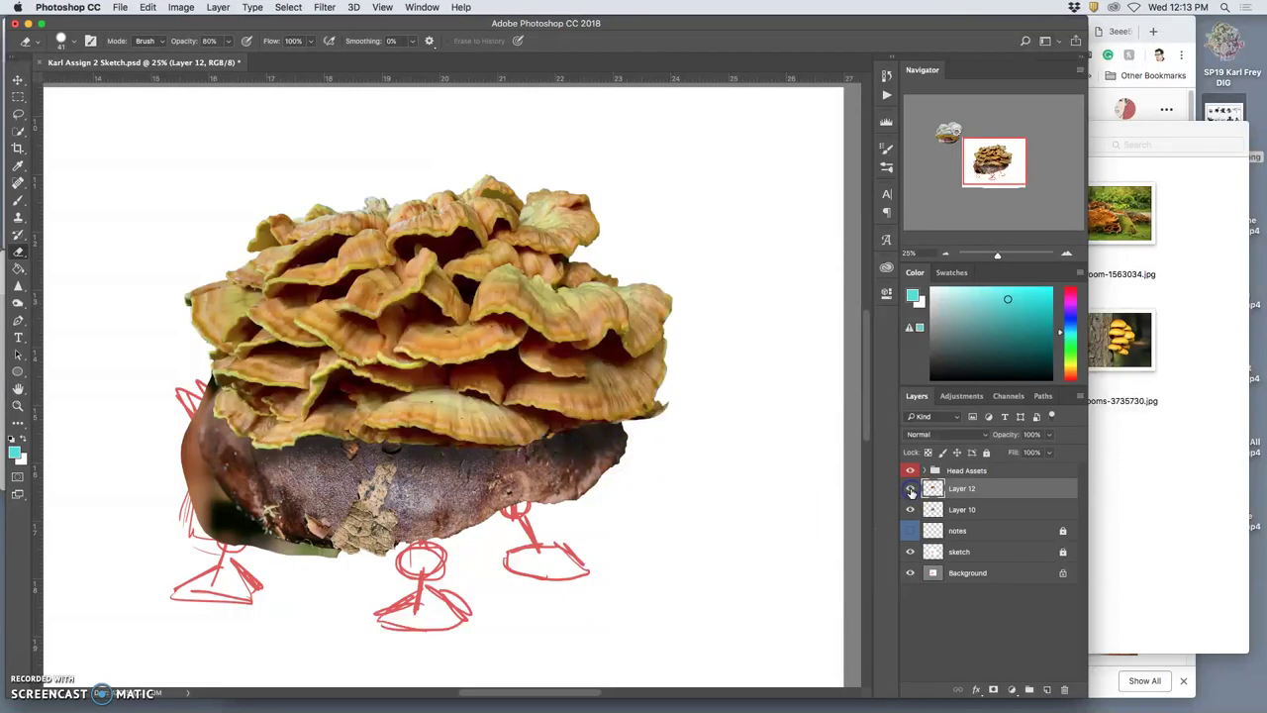
Warp the brown fungus on Layer 10 so its right end tucks inward and upward beneath the orange shelves
left_click(956, 509)
key("super+t")
right_click(589, 457)
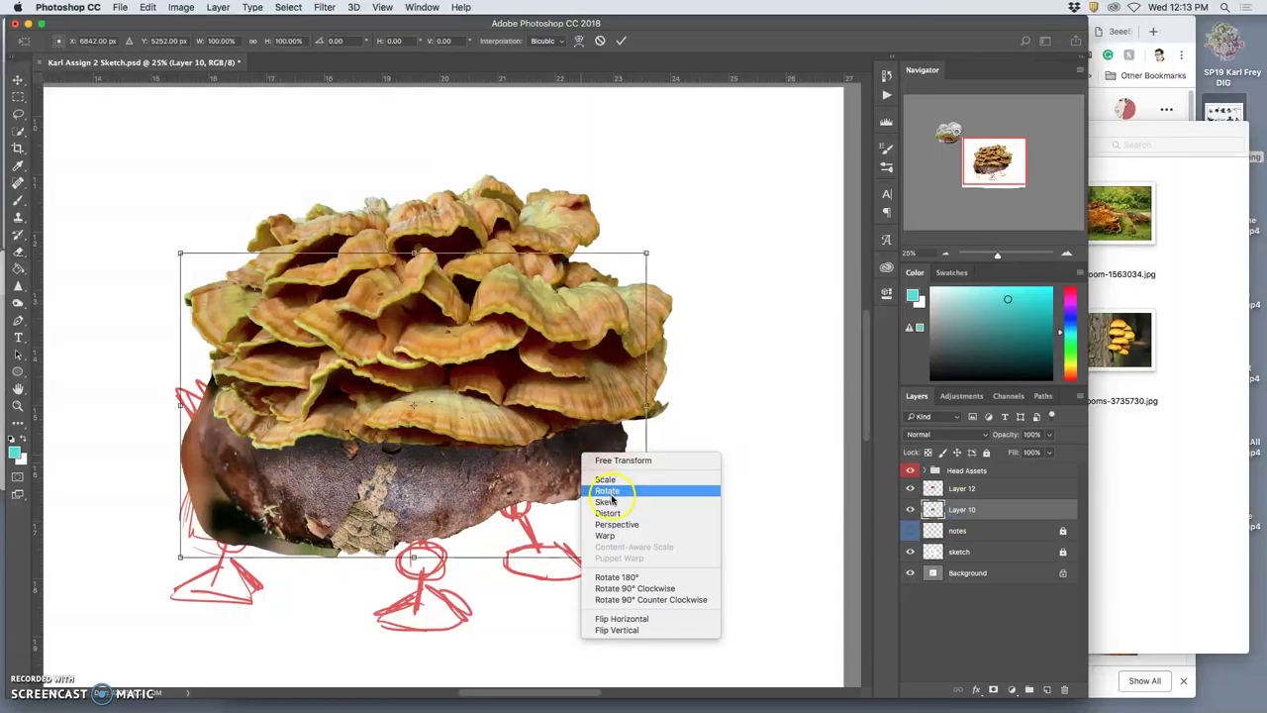
left_click(606, 535)
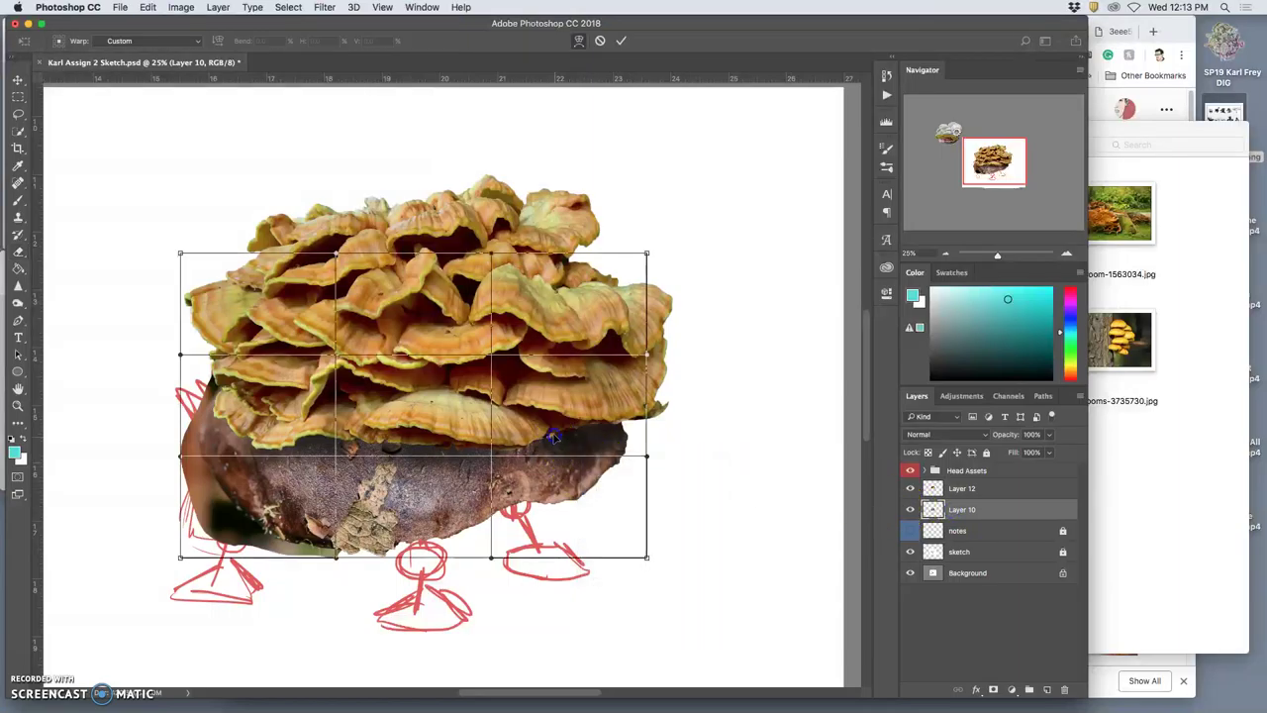
left_click_drag(553, 435, 560, 443)
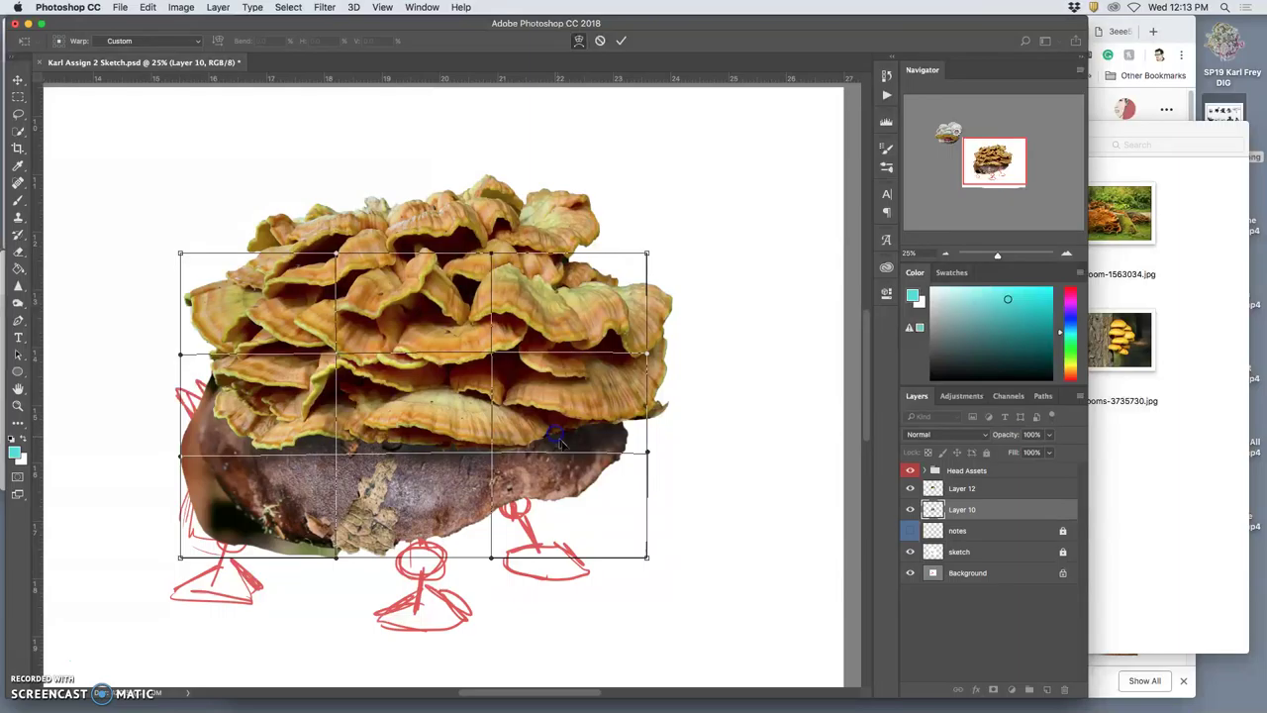
left_click_drag(631, 476, 623, 431)
left_click(632, 476)
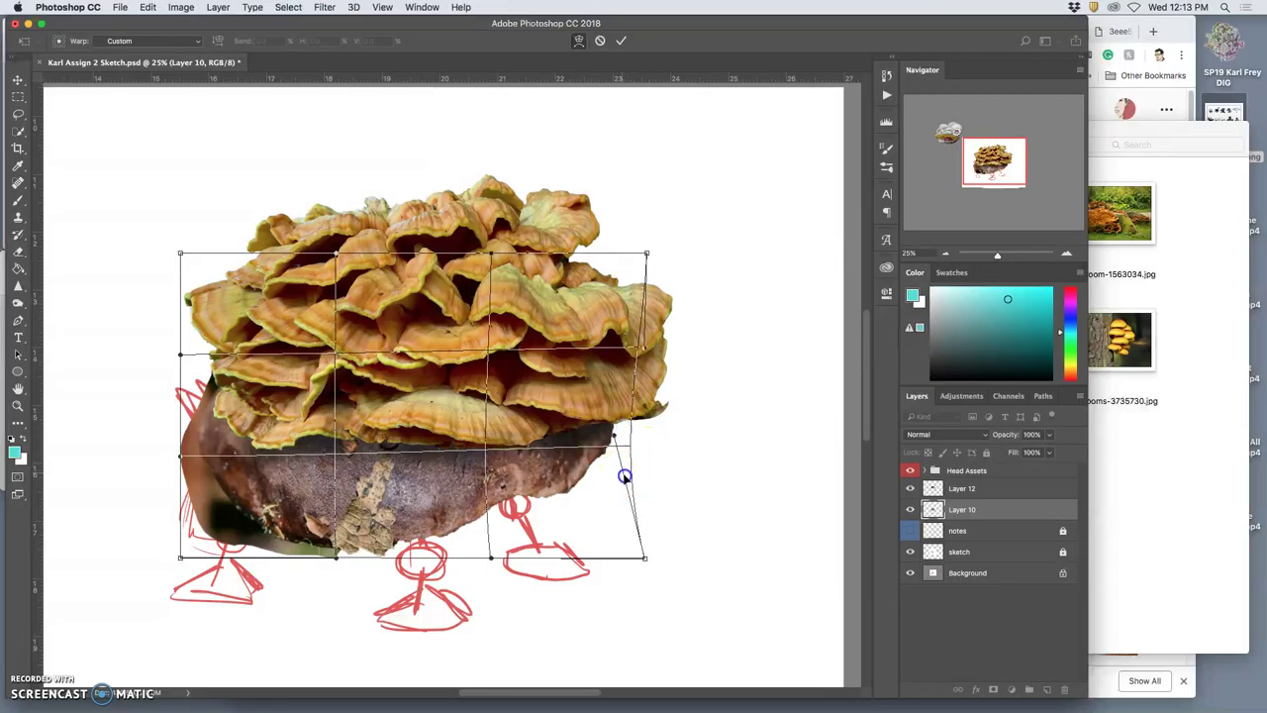
left_click_drag(624, 477, 613, 481)
key("Return")
key("e")
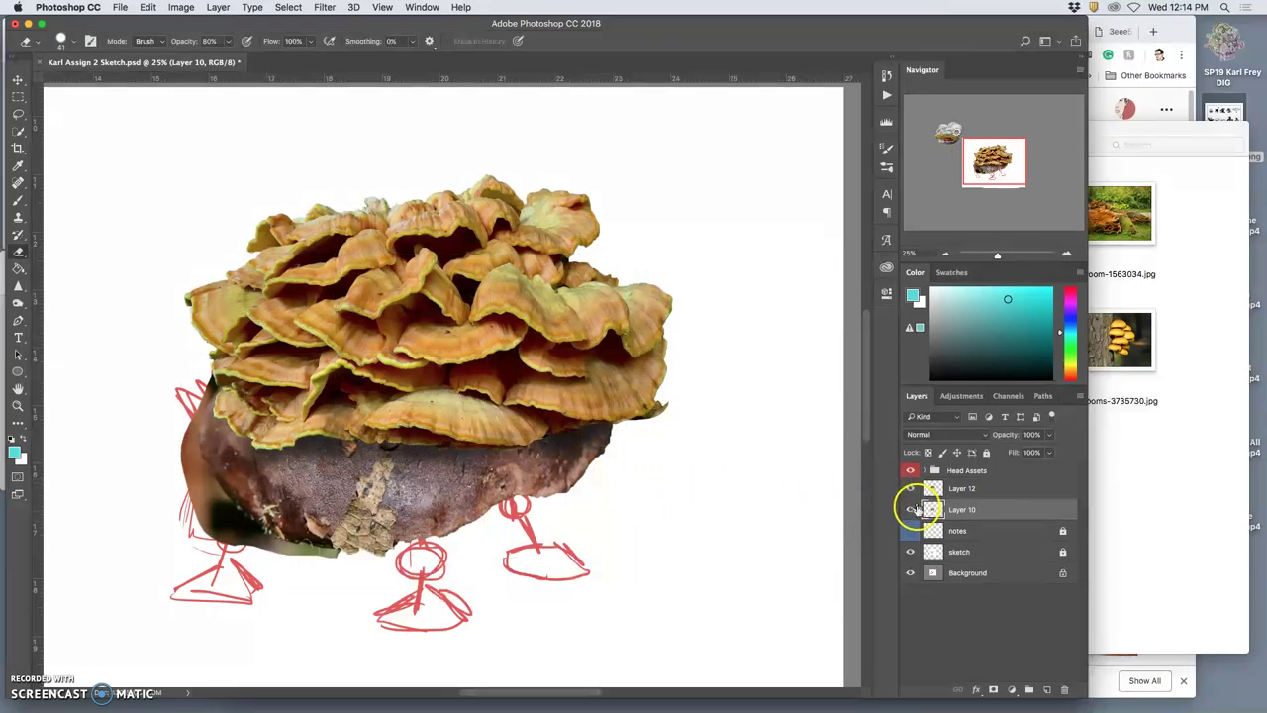
Group Layer 12 and Layer 10 together and name the group Body Assets
key("super+minus")
key("super+minus")
key("super+minus")
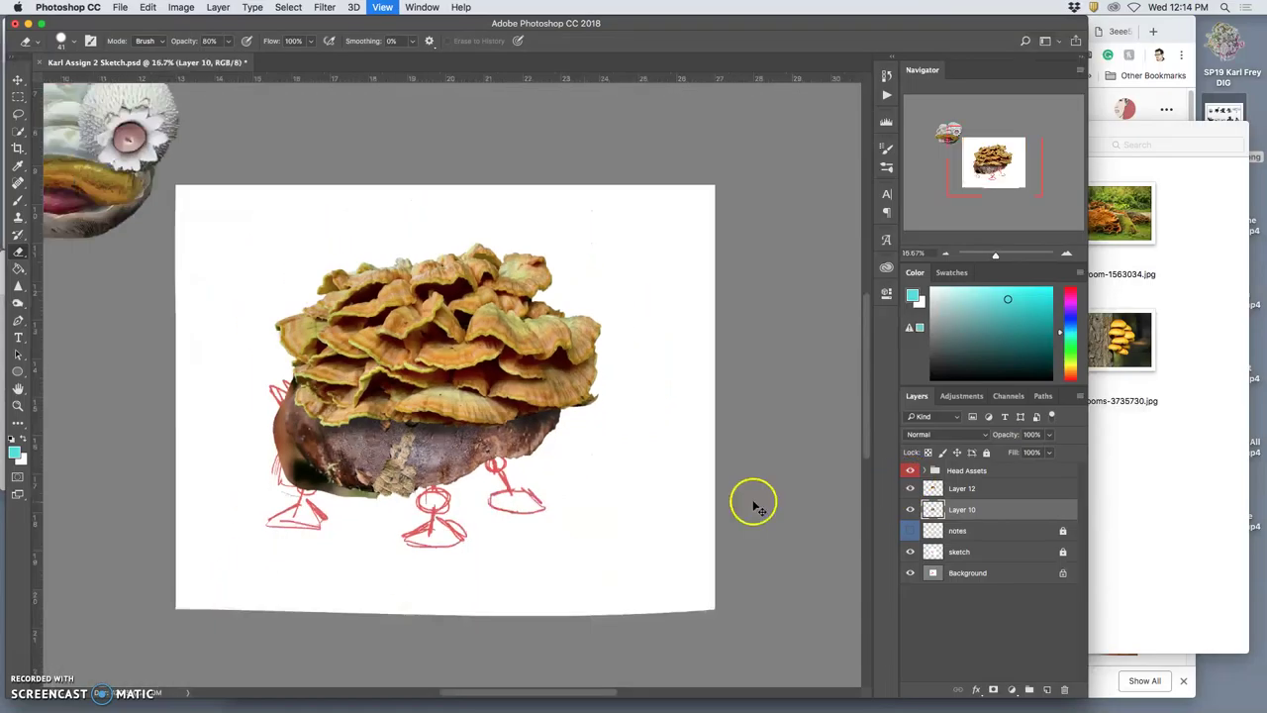
left_click(985, 492, "shift")
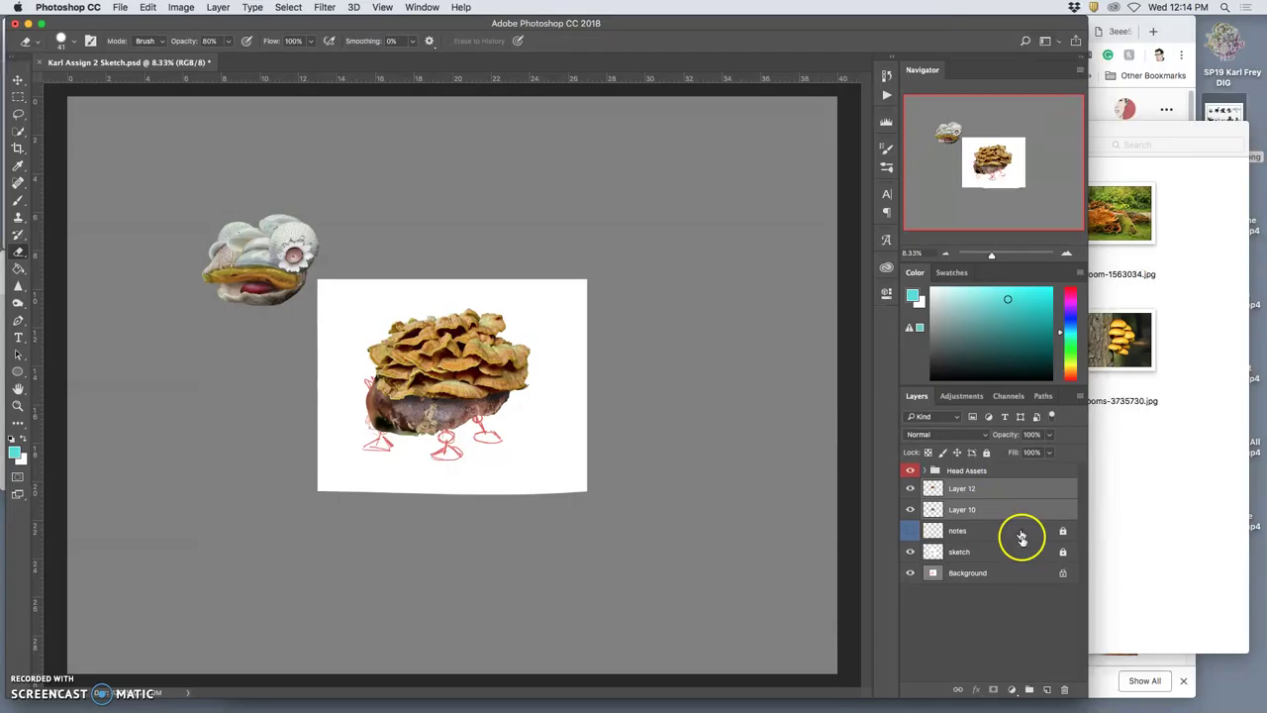
left_click(1030, 689)
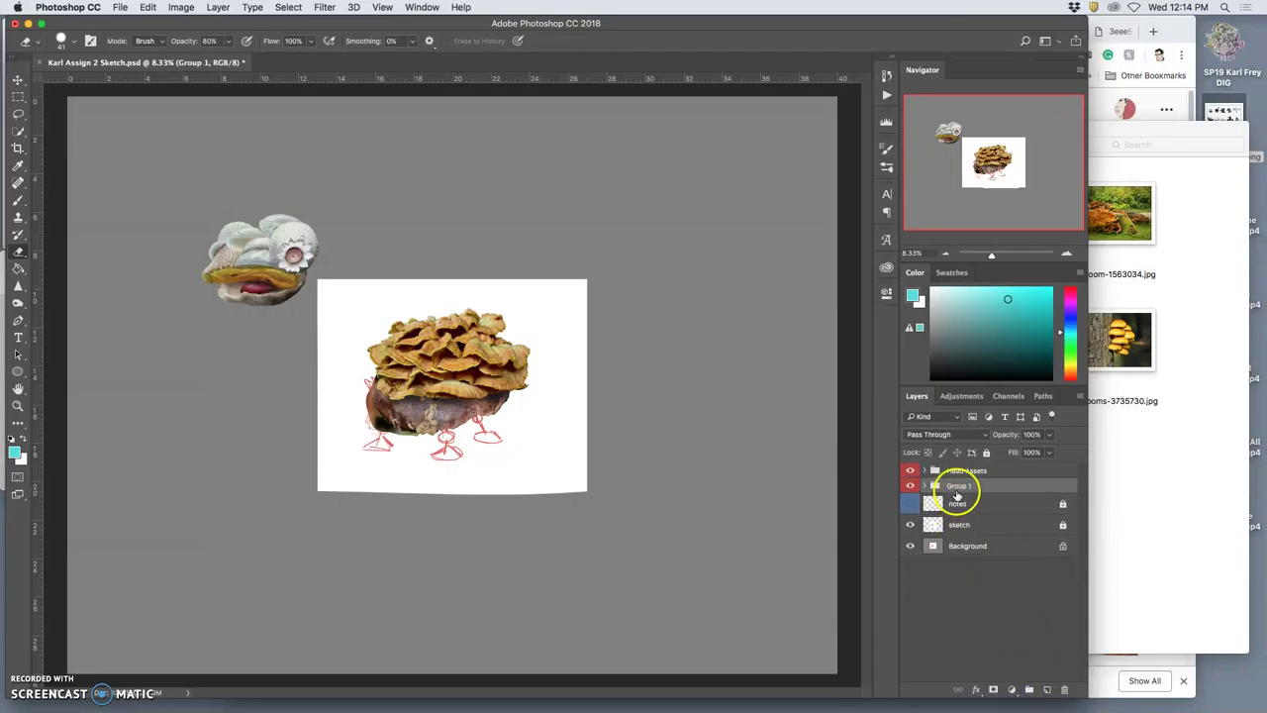
type("Body")
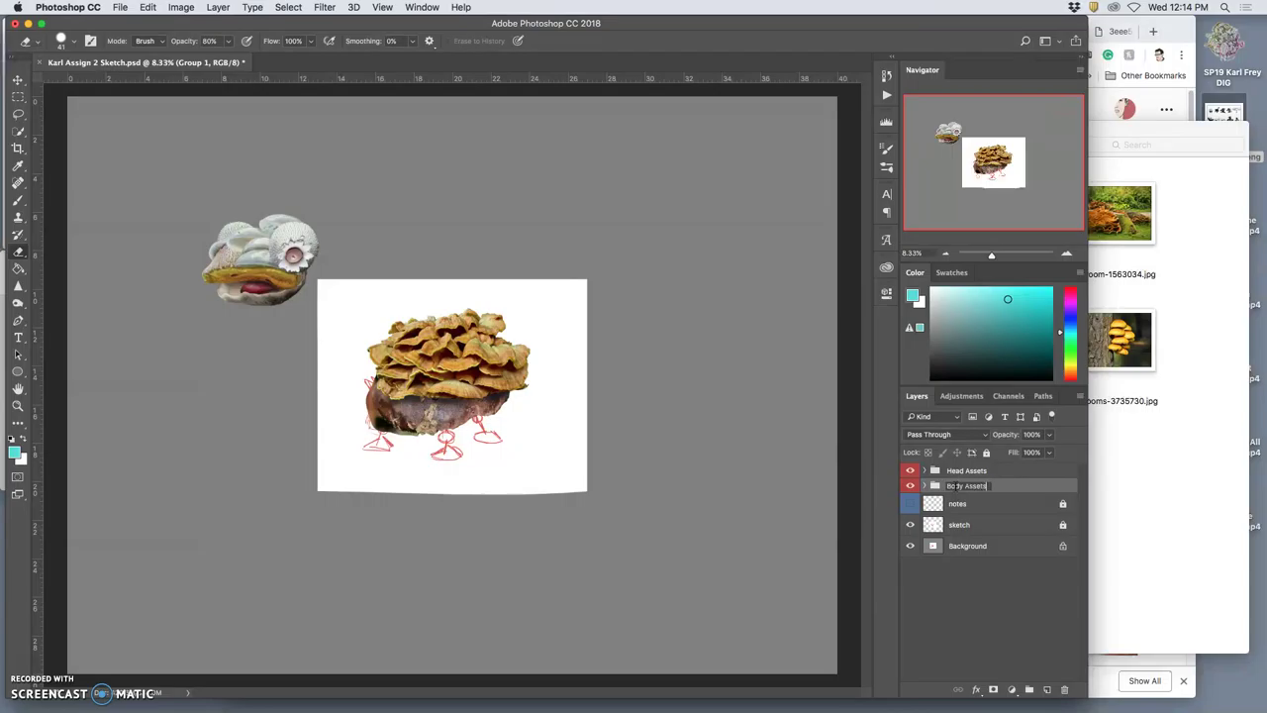
type(" Assets")
key("Return")
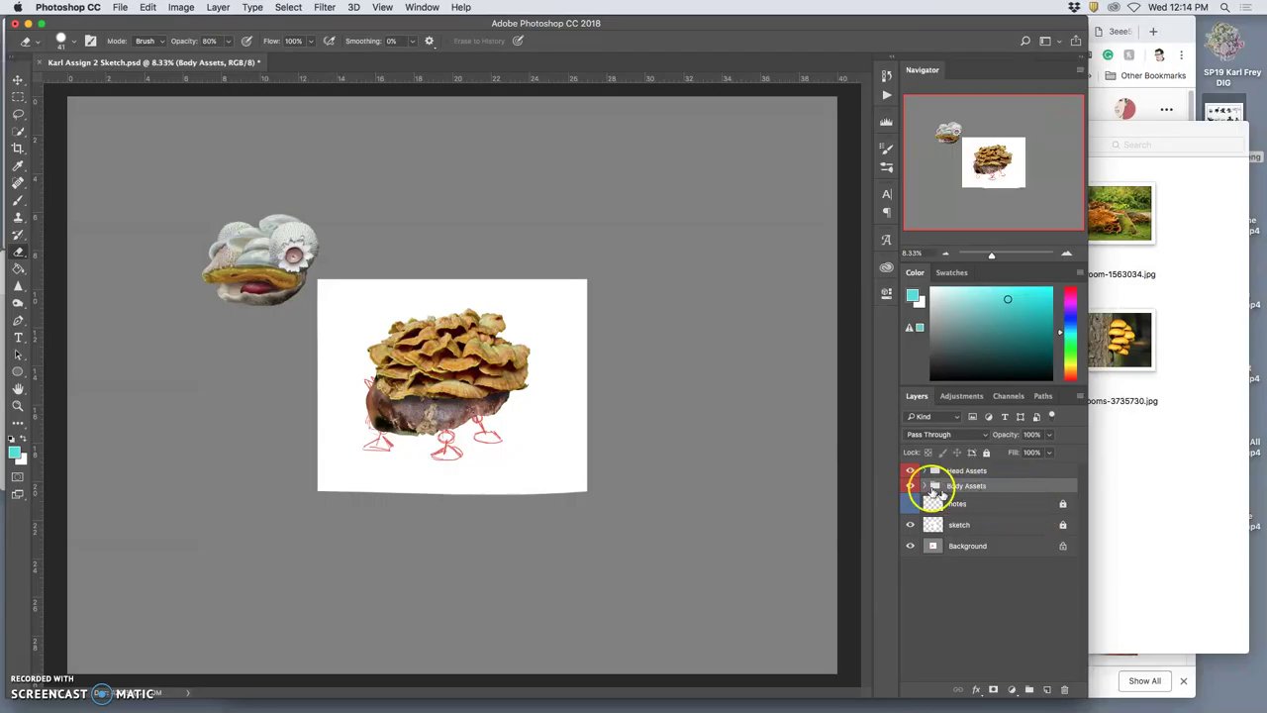